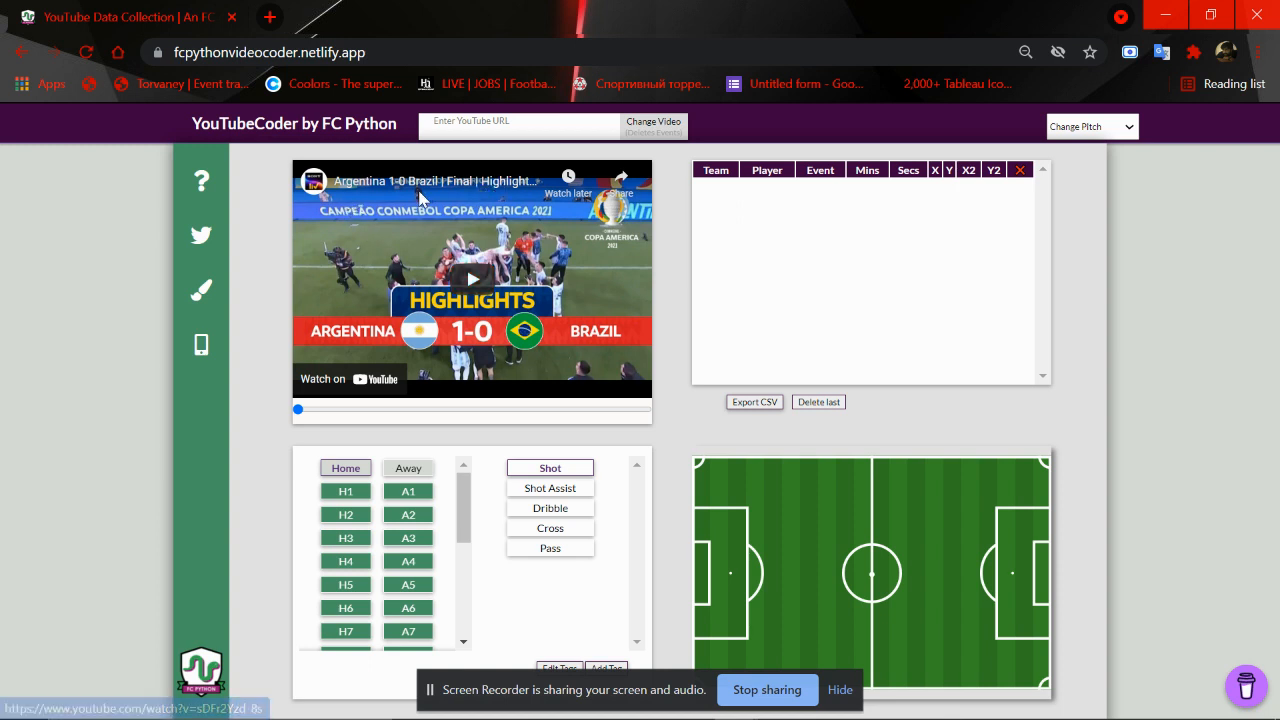
pyautogui.click(493, 124)
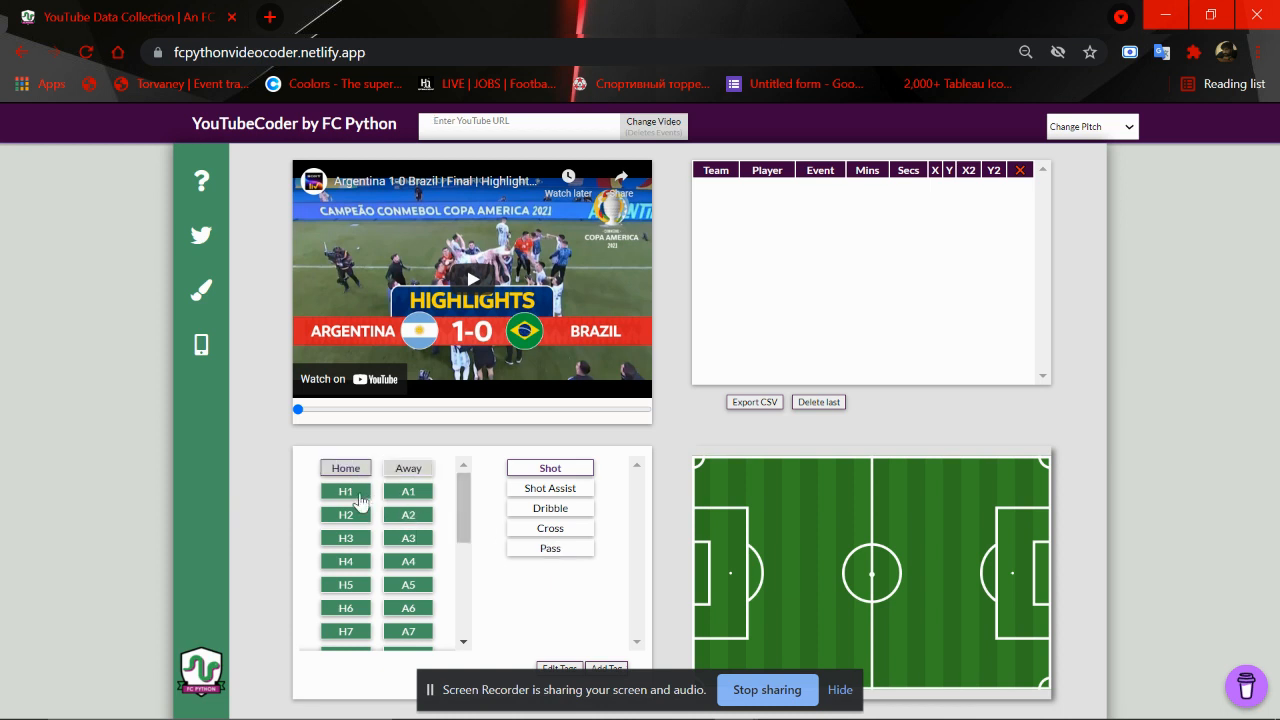
pyautogui.click(409, 468)
pyautogui.rightClick(403, 558)
pyautogui.click(551, 593)
# Record five shots for home player H2 in and around the penalty area, at about X 5–19 and Y 36–59
pyautogui.click(346, 472)
pyautogui.click(346, 516)
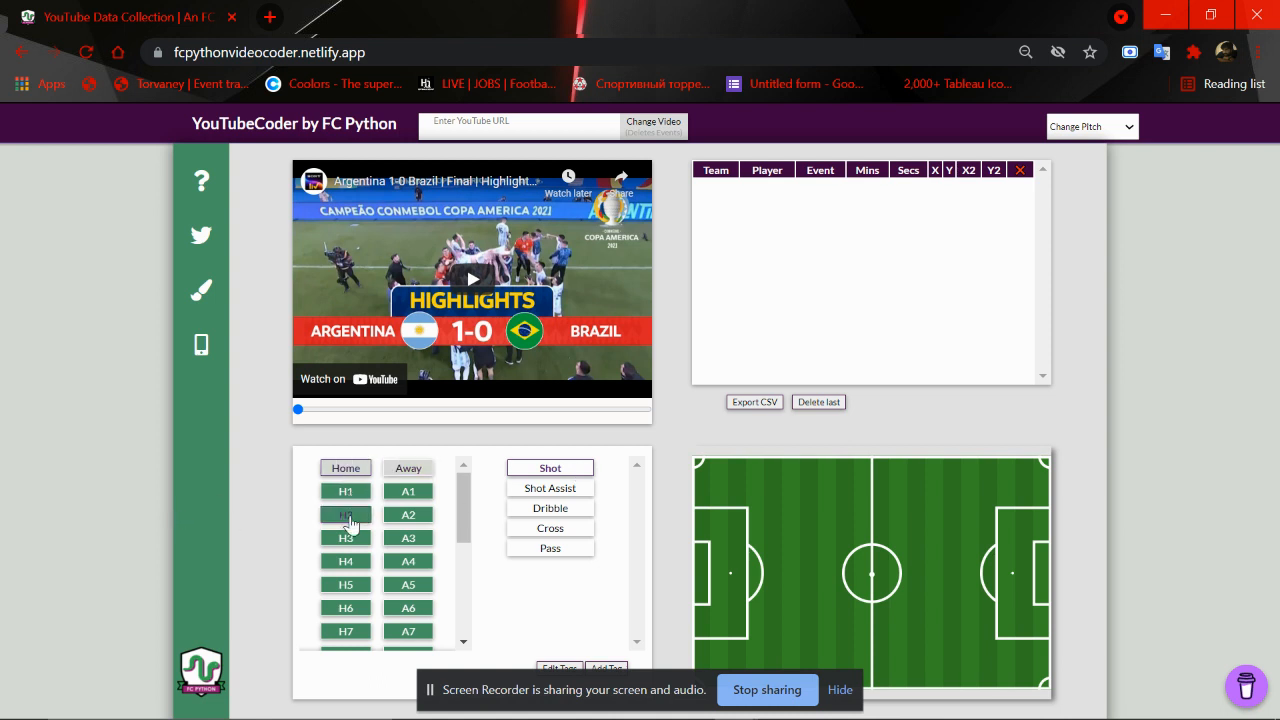
pyautogui.click(763, 548)
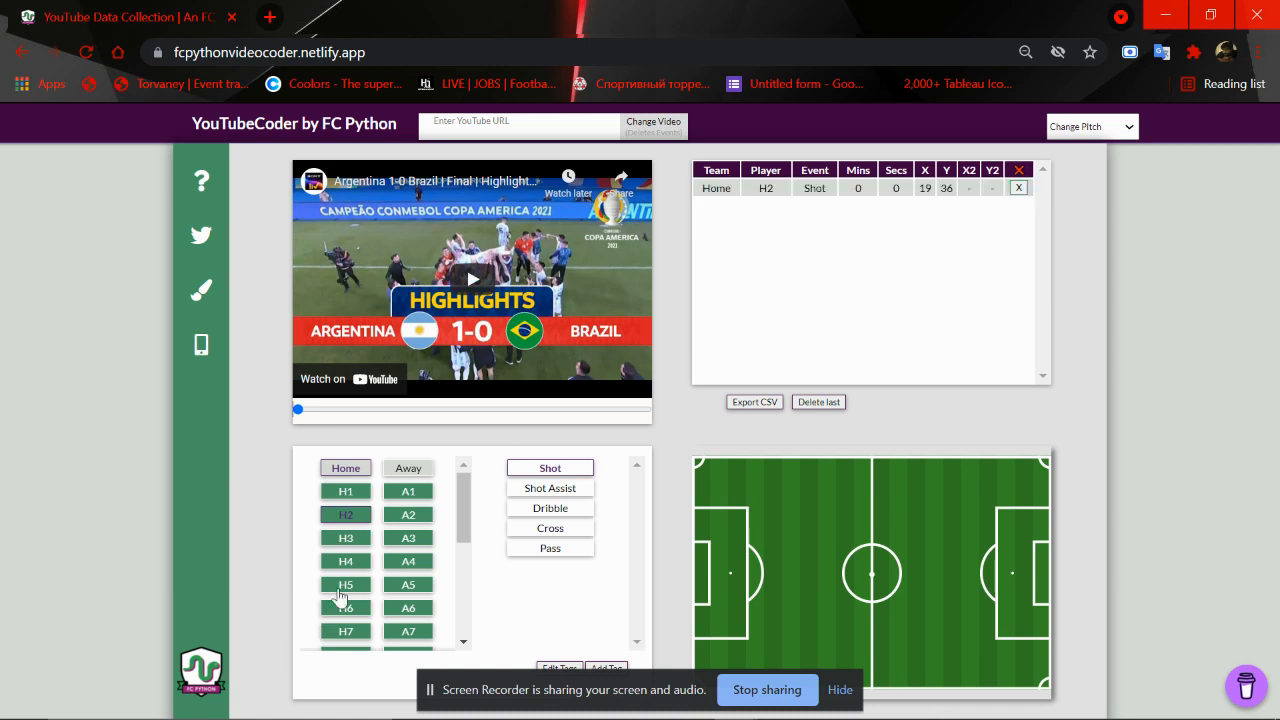
pyautogui.click(711, 561)
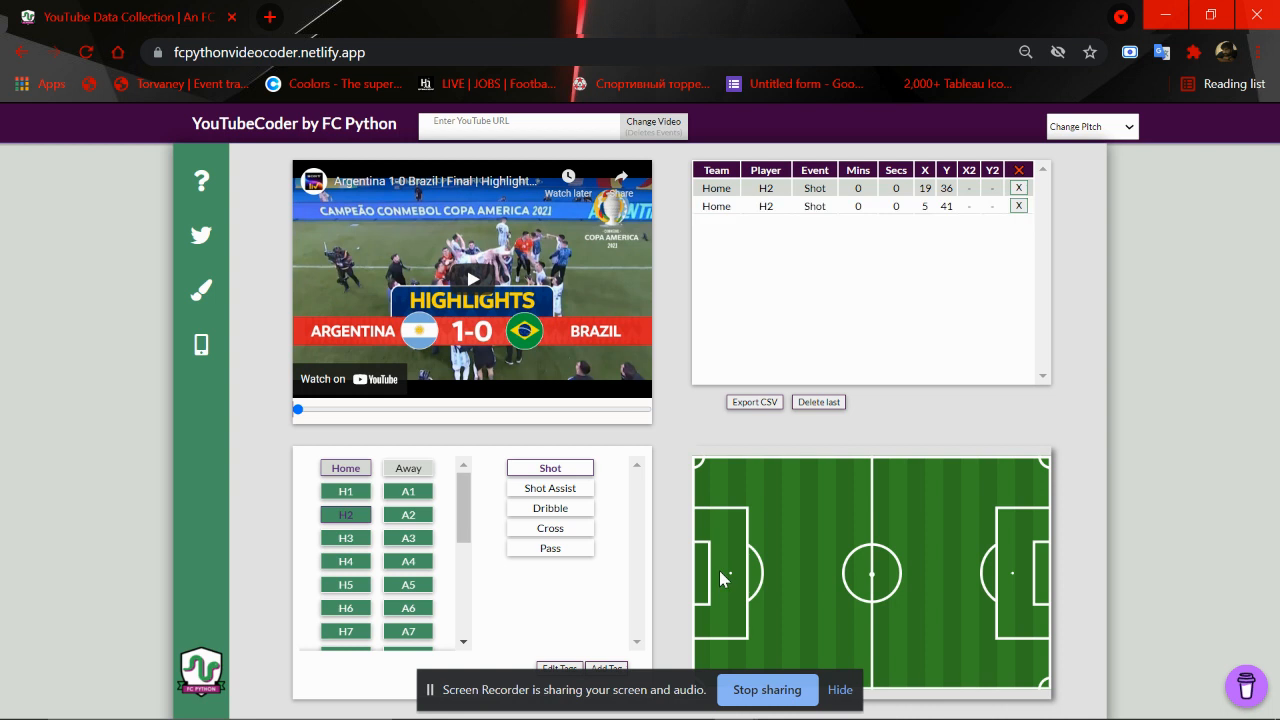
pyautogui.click(719, 576)
pyautogui.click(734, 589)
pyautogui.click(746, 574)
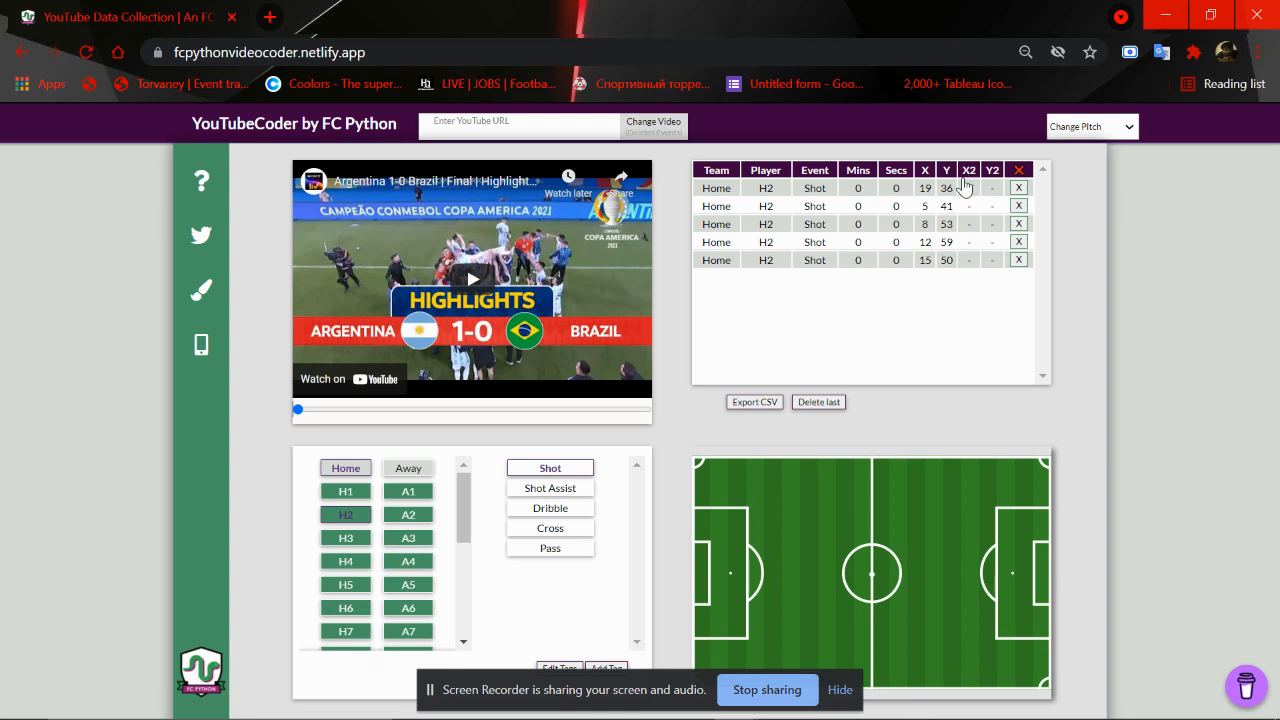
# Record nine shots for away player A2 in and outside the opposite penalty area, at about X 71–92 and Y 23–63
pyautogui.click(407, 519)
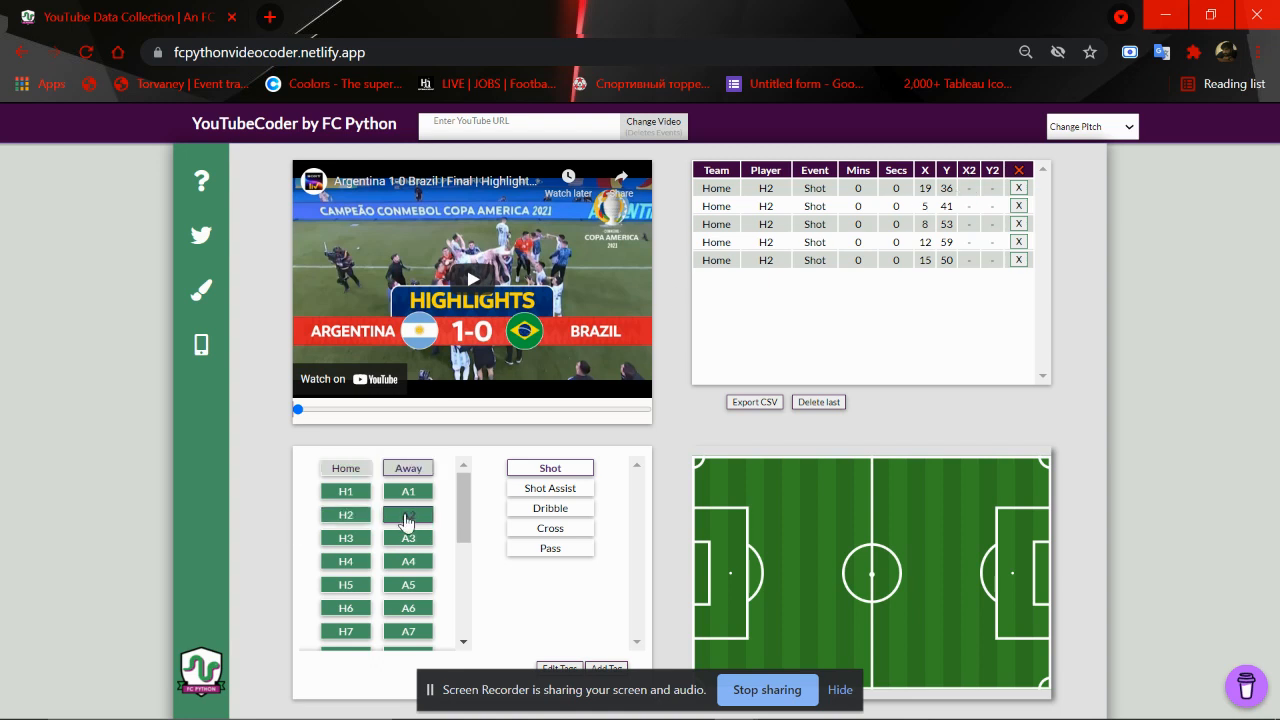
pyautogui.click(1021, 539)
pyautogui.click(1002, 559)
pyautogui.click(1010, 568)
pyautogui.click(968, 575)
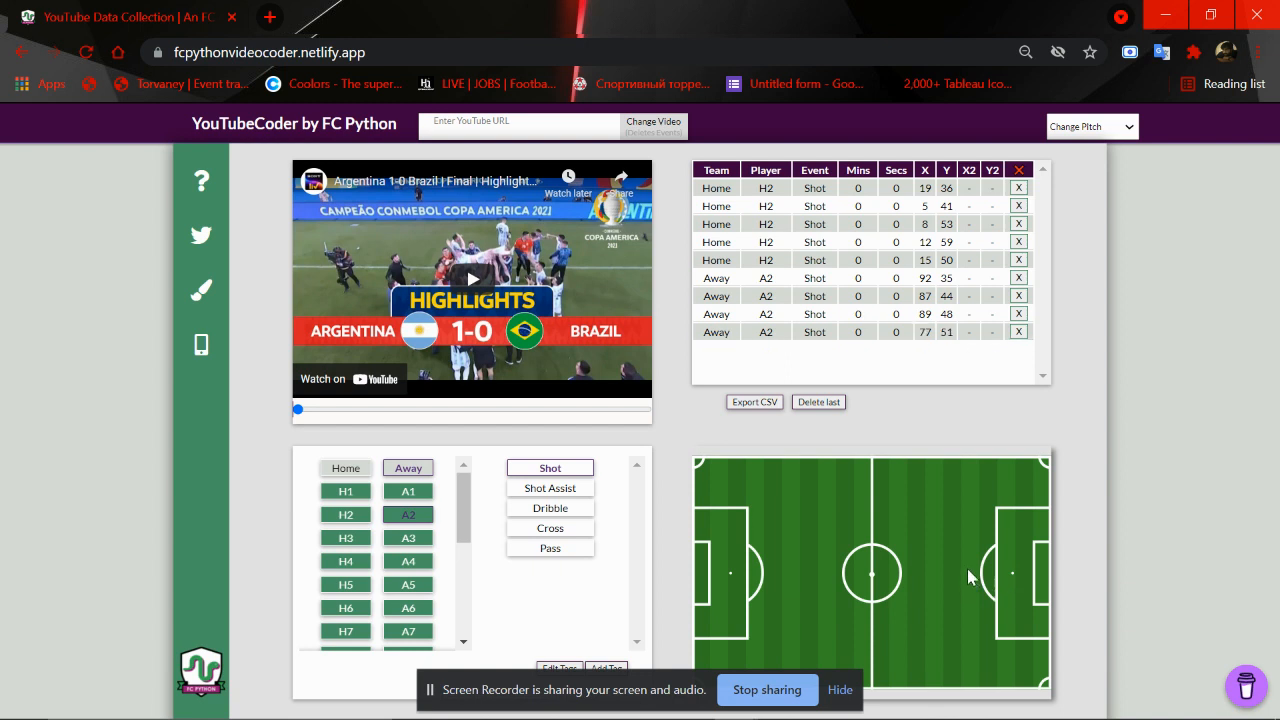
pyautogui.click(972, 550)
pyautogui.click(986, 603)
pyautogui.click(951, 598)
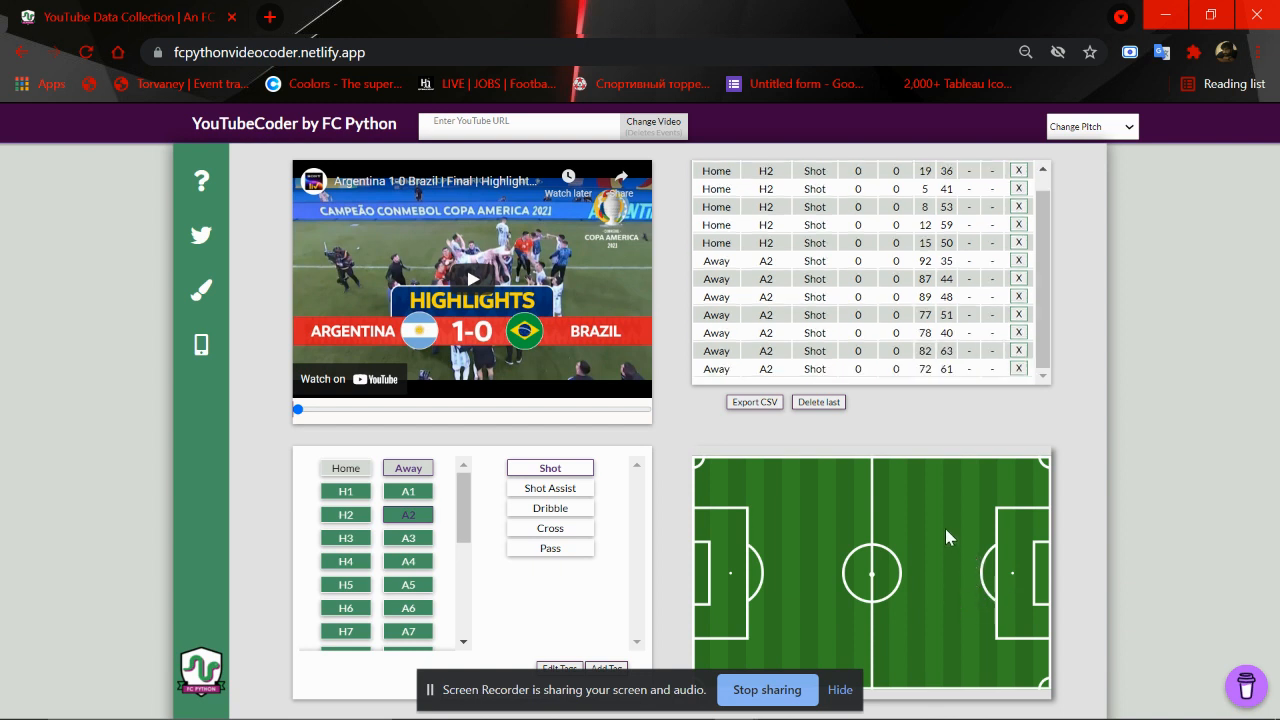
pyautogui.click(946, 528)
pyautogui.click(965, 508)
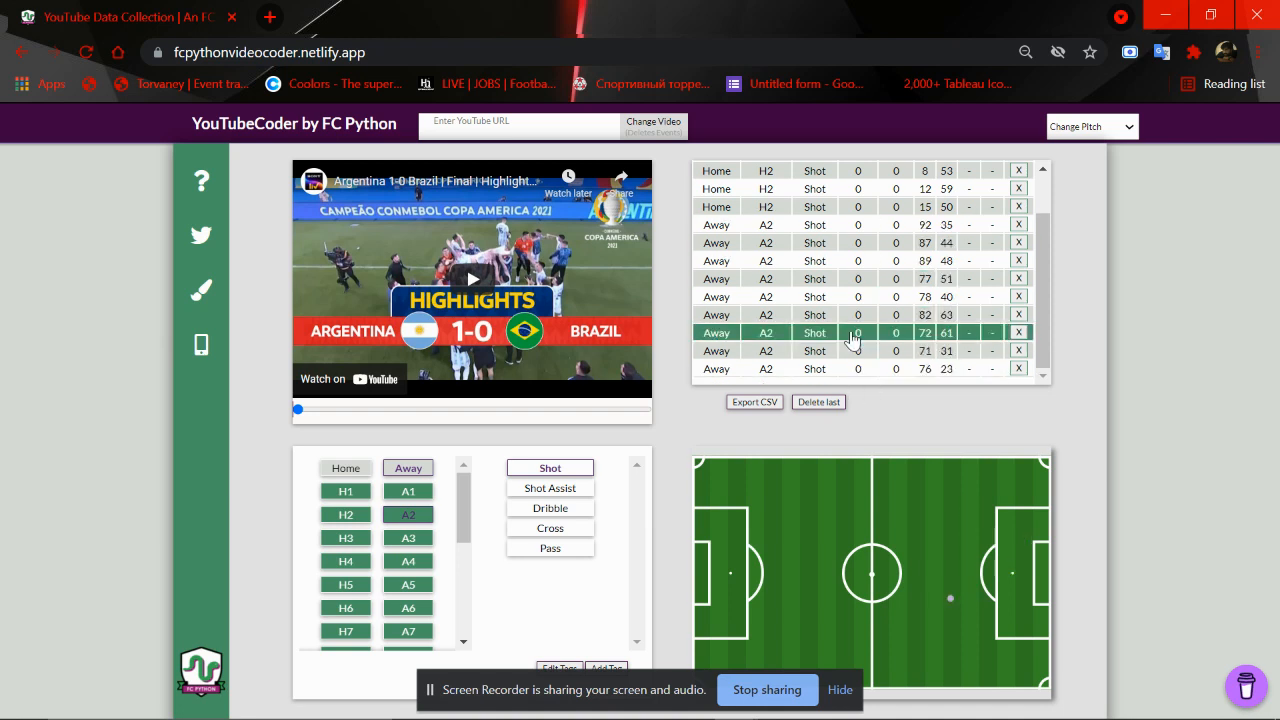
pyautogui.scroll(1, 852, 334)
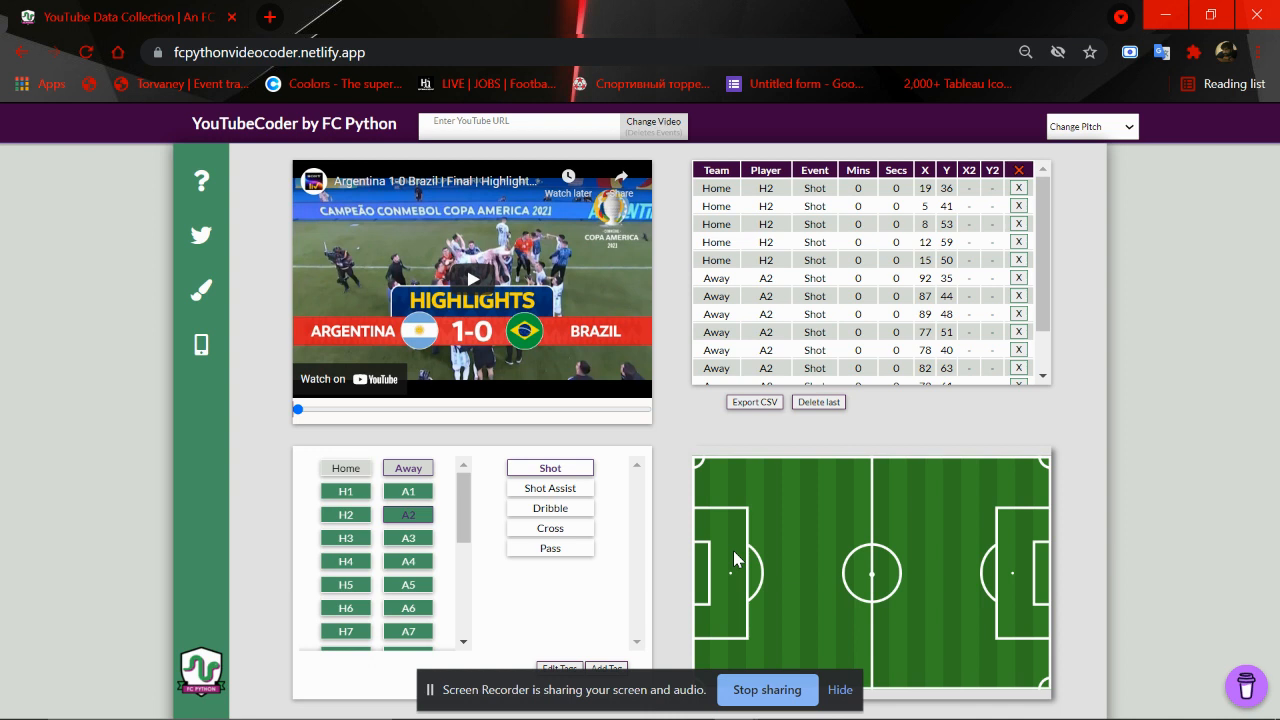
# Add a new event tag and name it Goal, leaving tag editing switched off
pyautogui.click(352, 493)
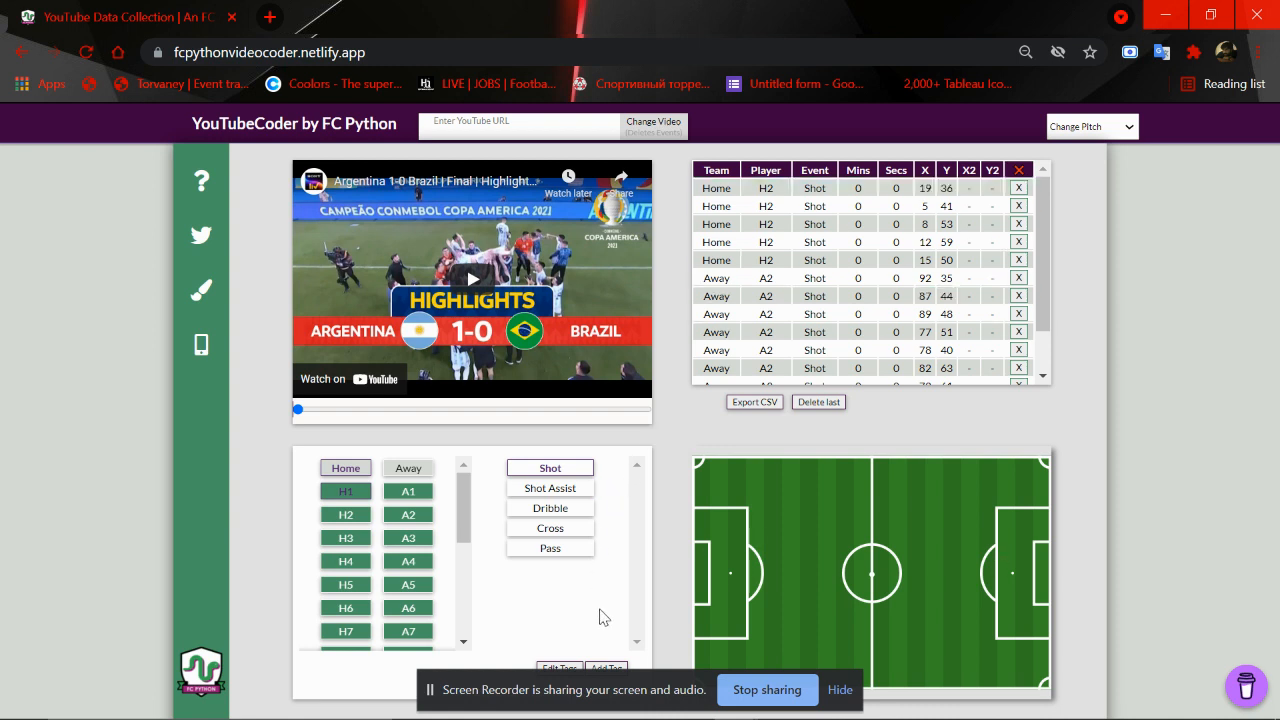
pyautogui.click(574, 671)
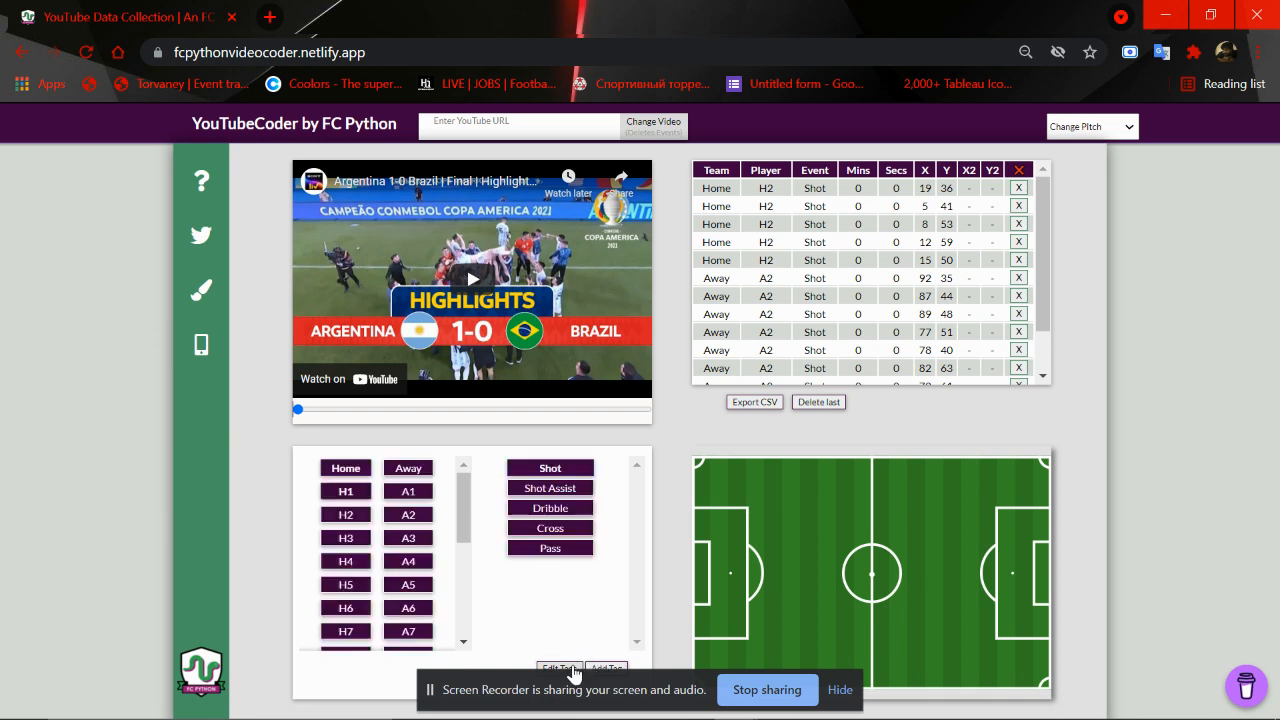
pyautogui.click(607, 670)
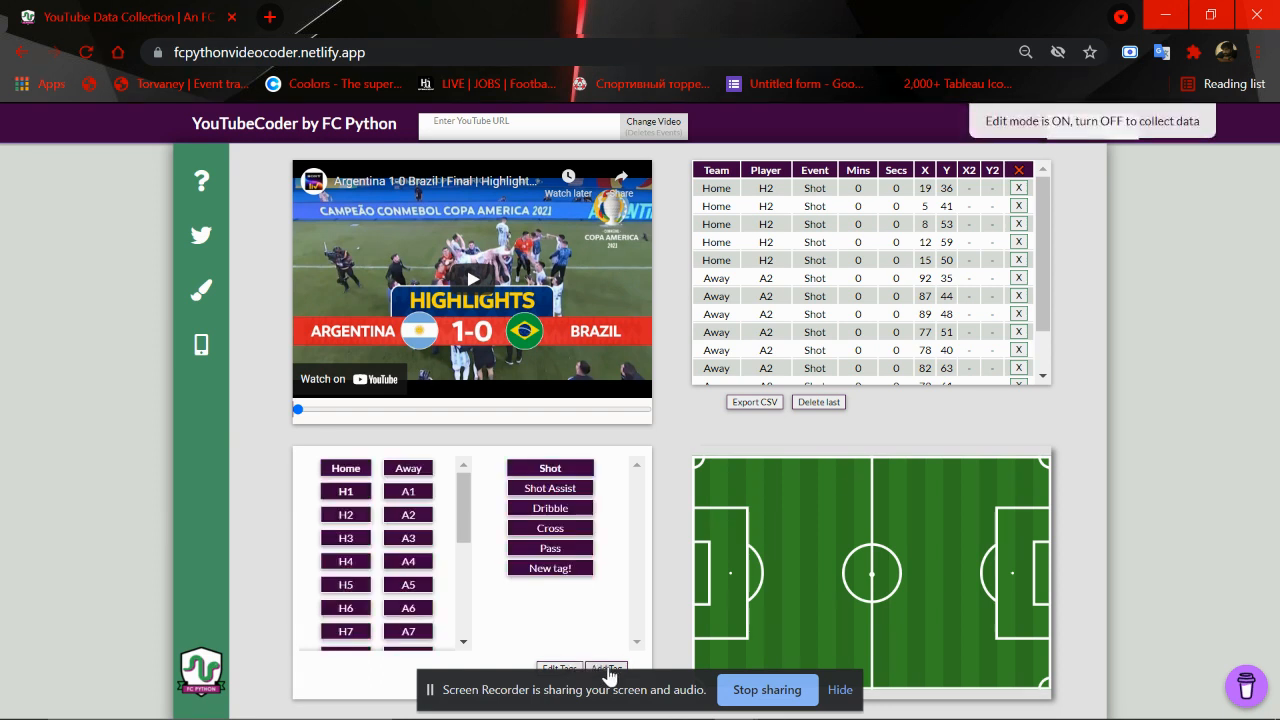
pyautogui.click(580, 570)
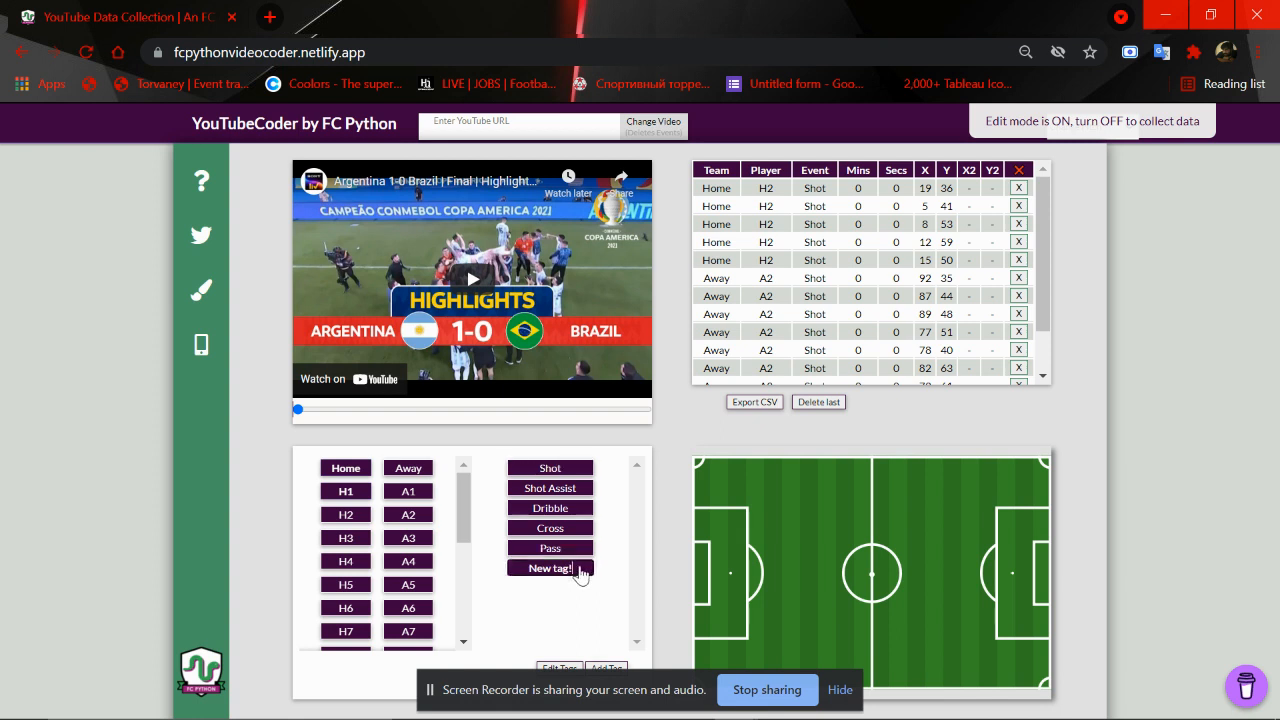
pyautogui.press('BackSpace')
pyautogui.press('BackSpace')
pyautogui.press('BackSpace')
pyautogui.press('BackSpace')
pyautogui.press('BackSpace')
pyautogui.press('BackSpace')
pyautogui.press('BackSpace')
pyautogui.press('BackSpace')
pyautogui.write('Goal')
pyautogui.click(572, 676)
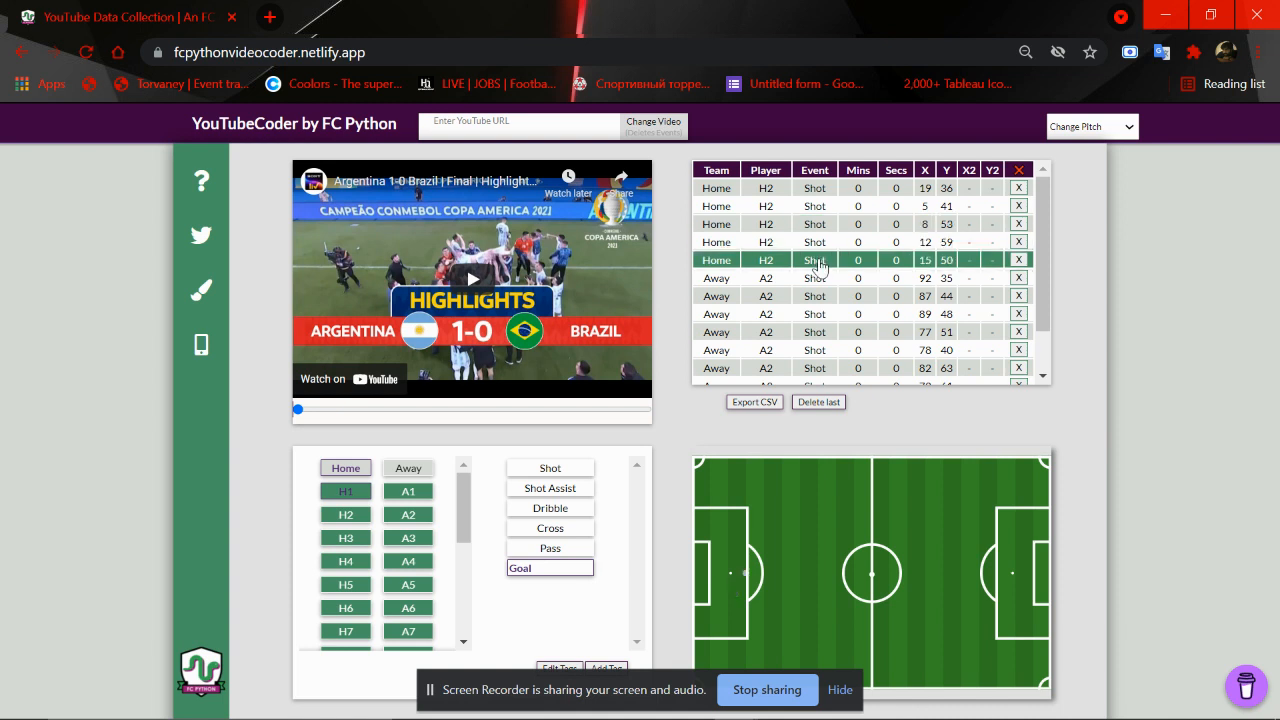
# Record two Goal events for home player H2 at about (5, 43) and (6, 50), and one for away player A2 at about (70, 36)
pyautogui.scroll(-1, 820, 300)
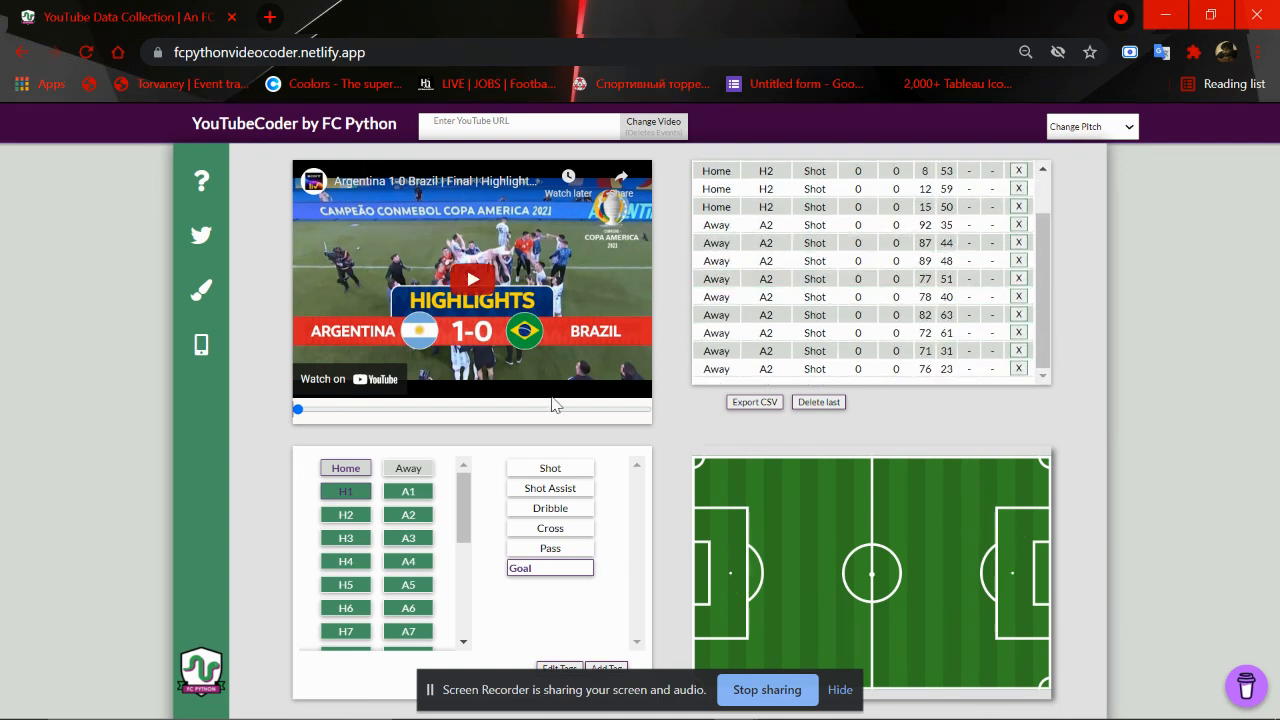
pyautogui.click(345, 514)
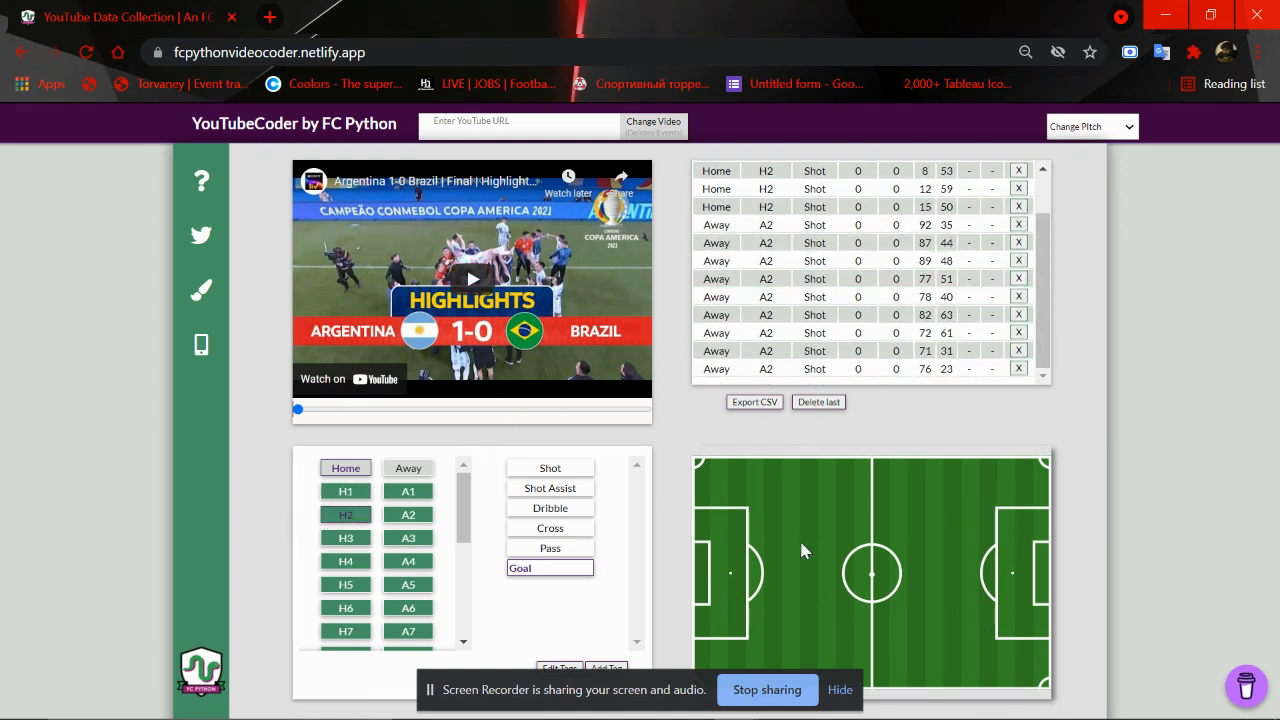
pyautogui.click(712, 566)
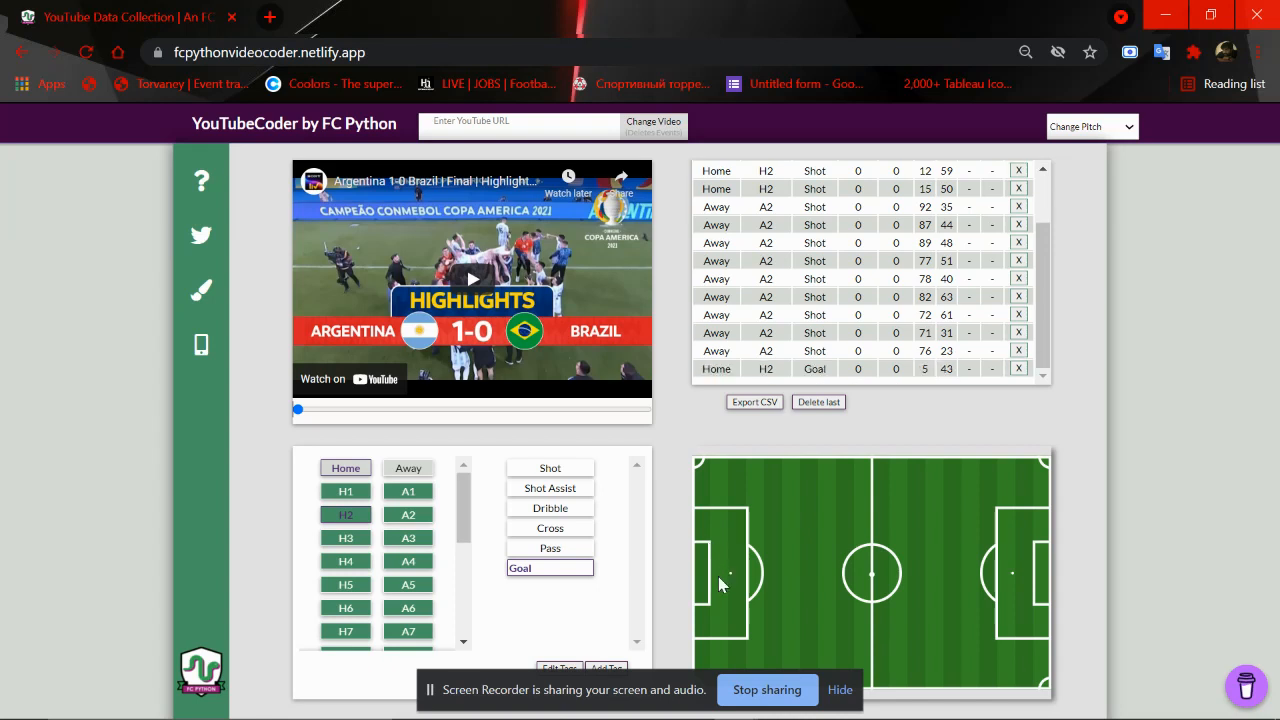
pyautogui.click(712, 574)
pyautogui.click(409, 518)
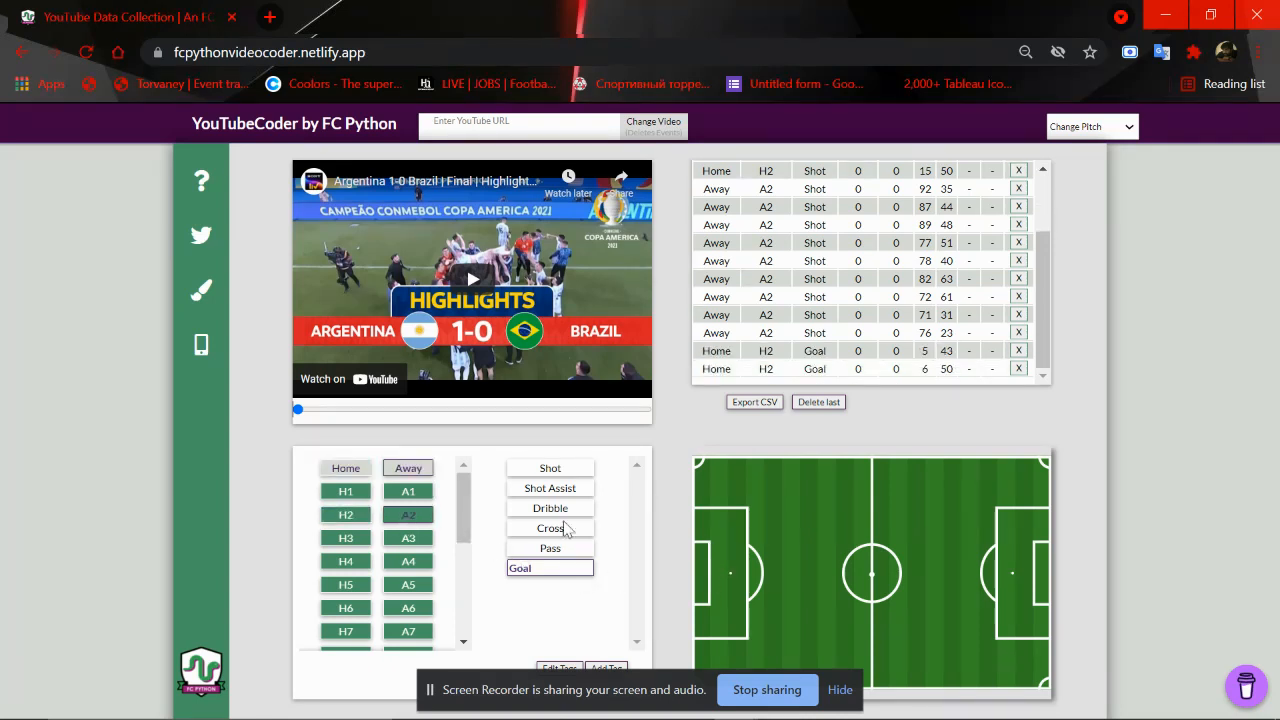
pyautogui.click(943, 539)
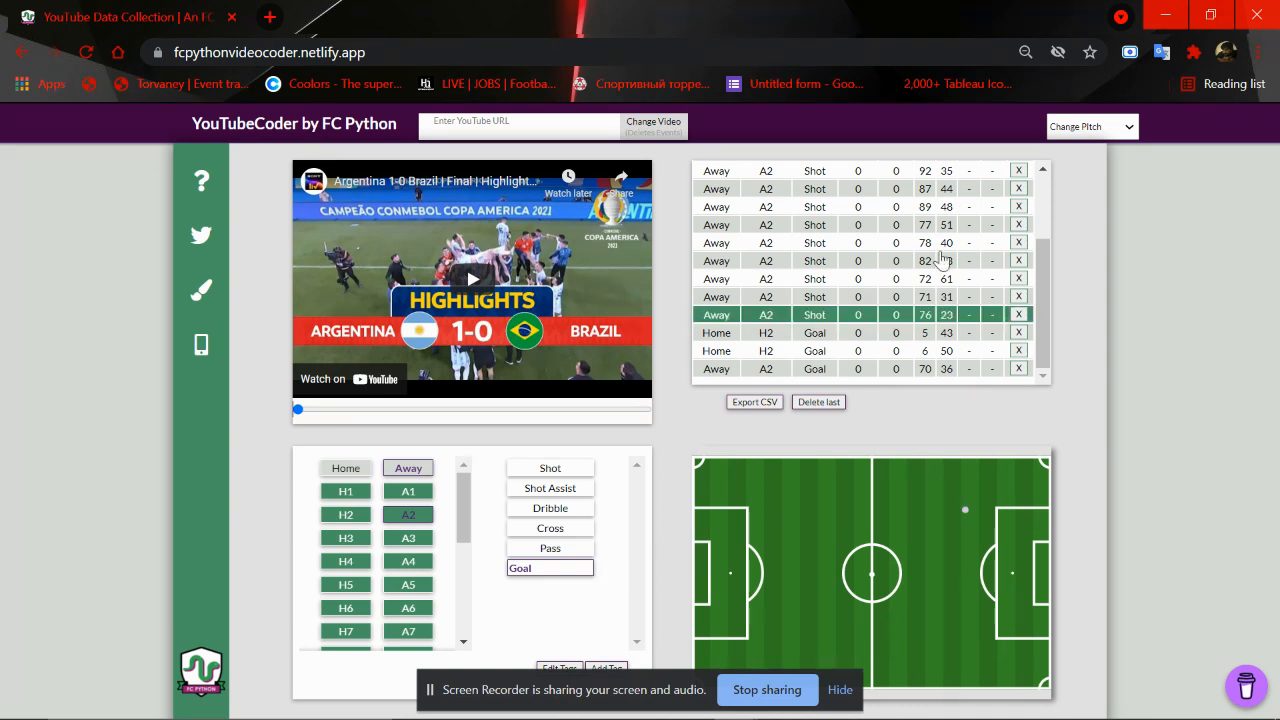
# Record a pass by home player H3 from about (44, 7) to (10, 46), and delete that entry
pyautogui.scroll(3, 958, 200)
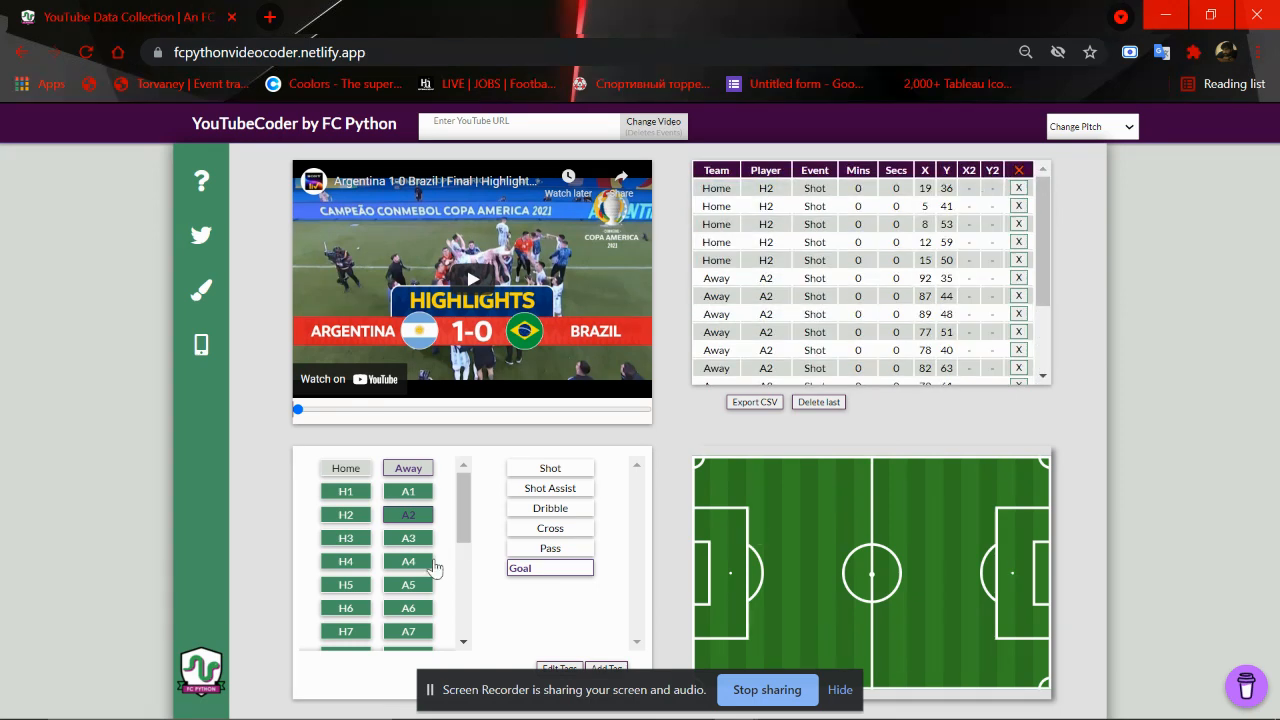
pyautogui.click(550, 549)
pyautogui.click(346, 494)
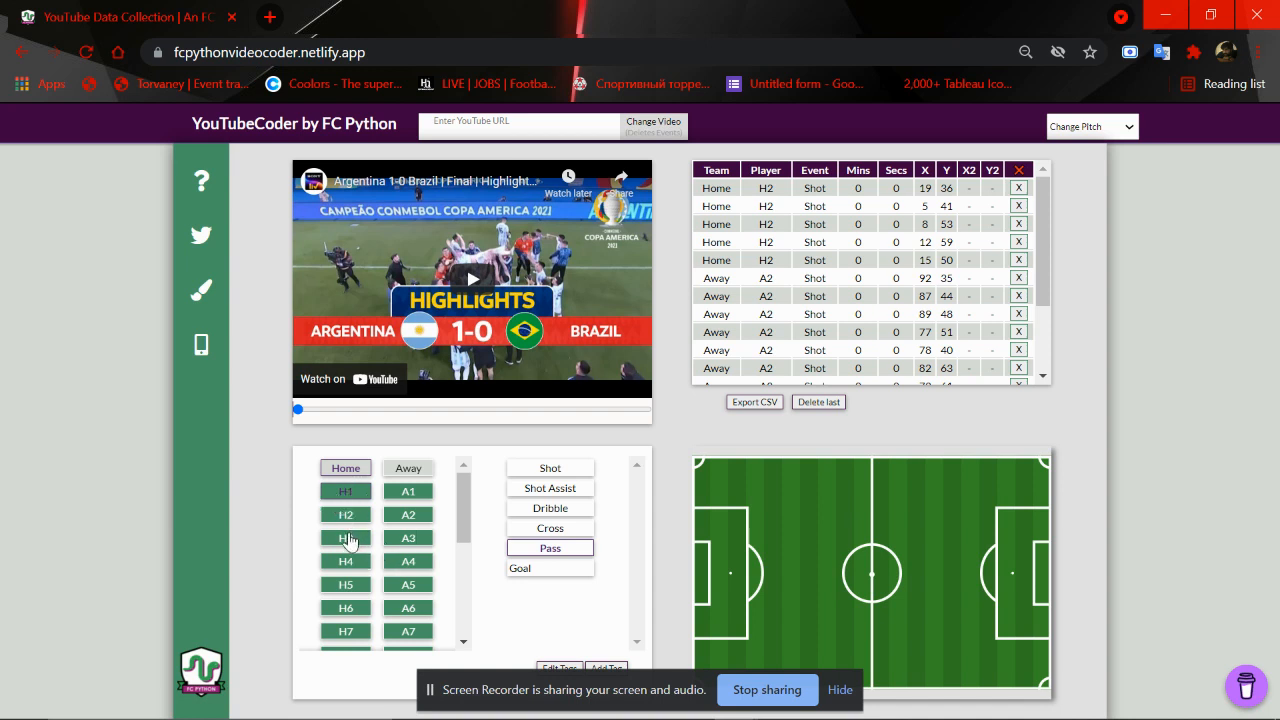
pyautogui.click(350, 540)
pyautogui.click(729, 564)
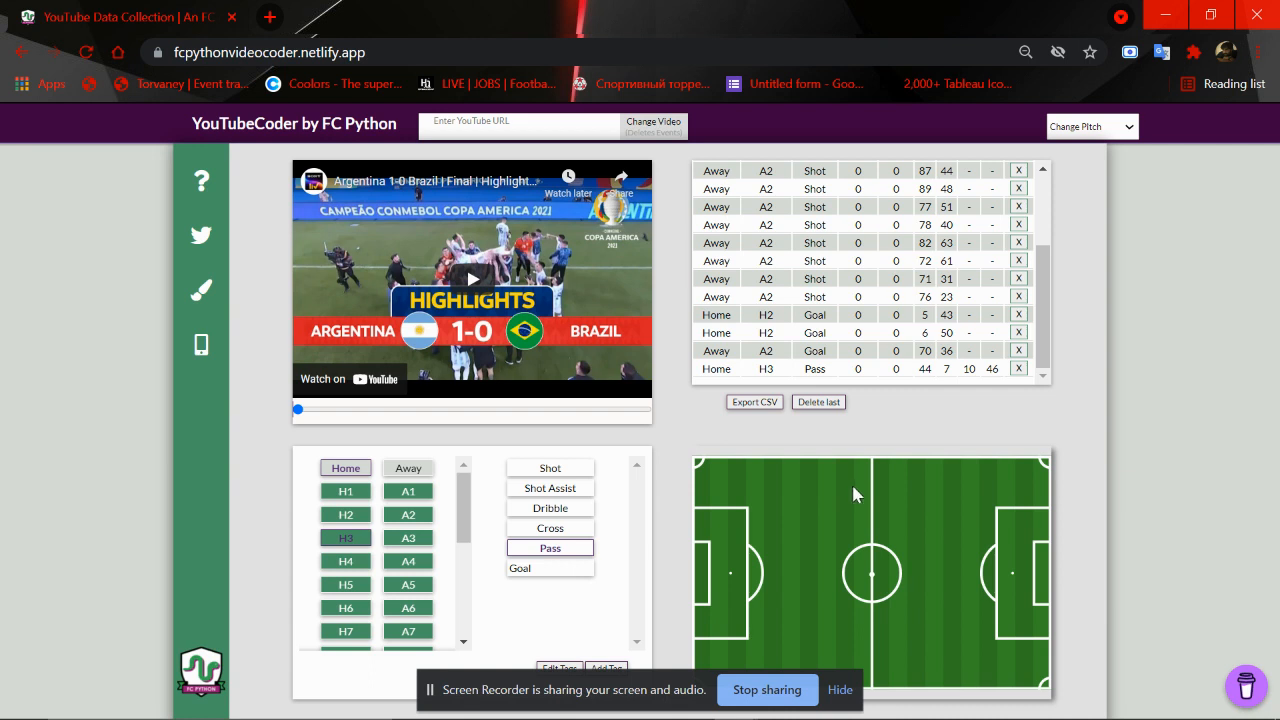
pyautogui.click(822, 403)
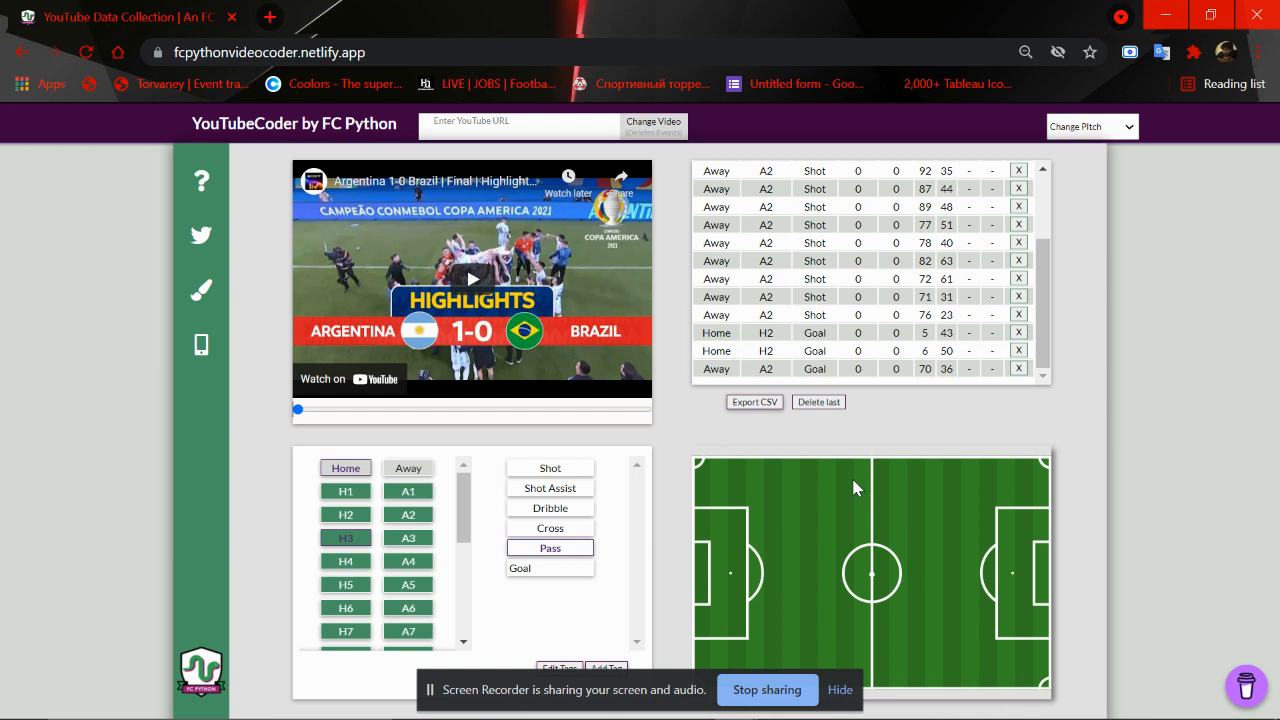
# Record six passes by home player H3 from both flanks, starting at about X 7–45 and ending at about X 5–12, Y 21–71
pyautogui.click(728, 553)
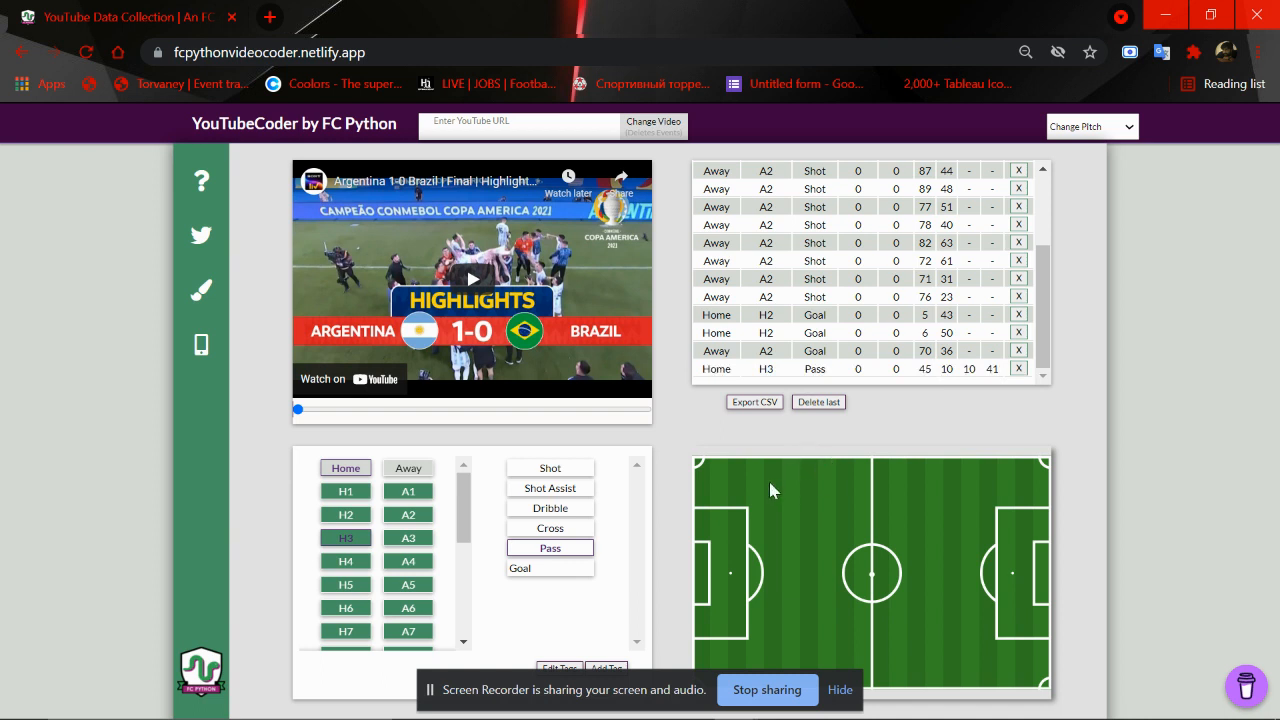
pyautogui.moveTo(769, 476); pyautogui.dragTo(718, 529)
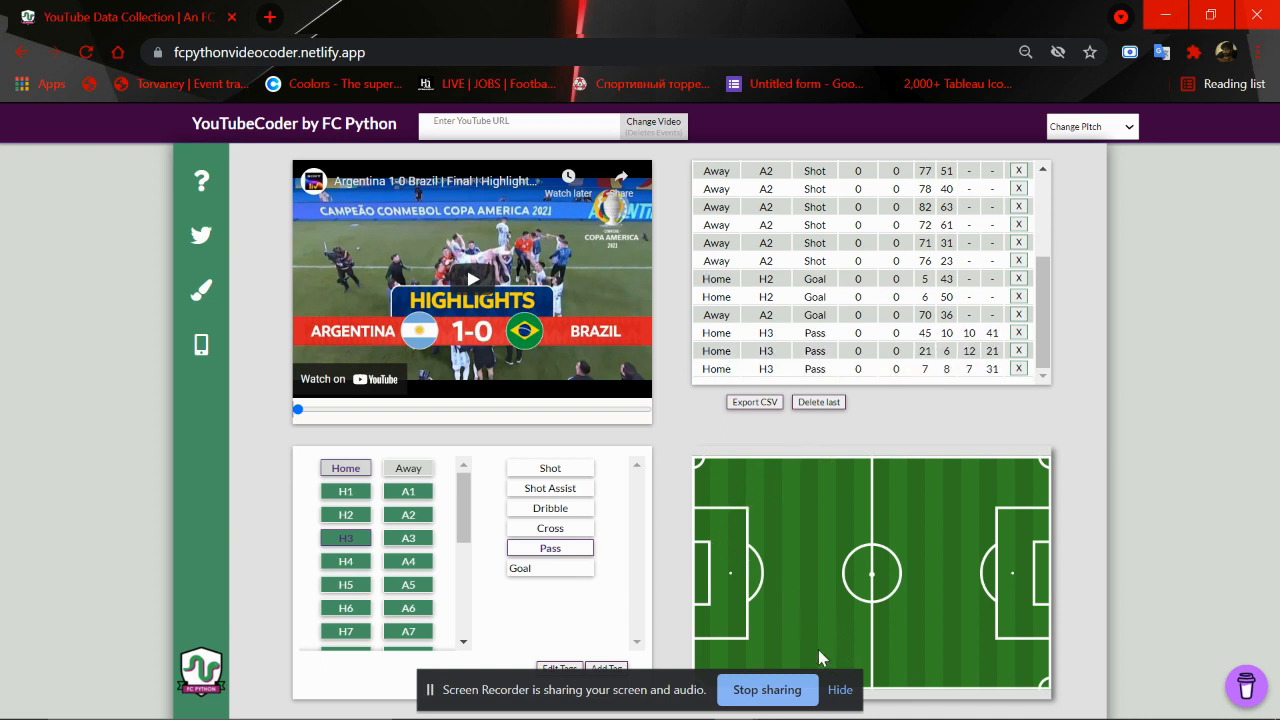
pyautogui.moveTo(818, 649); pyautogui.dragTo(719, 612)
pyautogui.moveTo(801, 665); pyautogui.dragTo(711, 609)
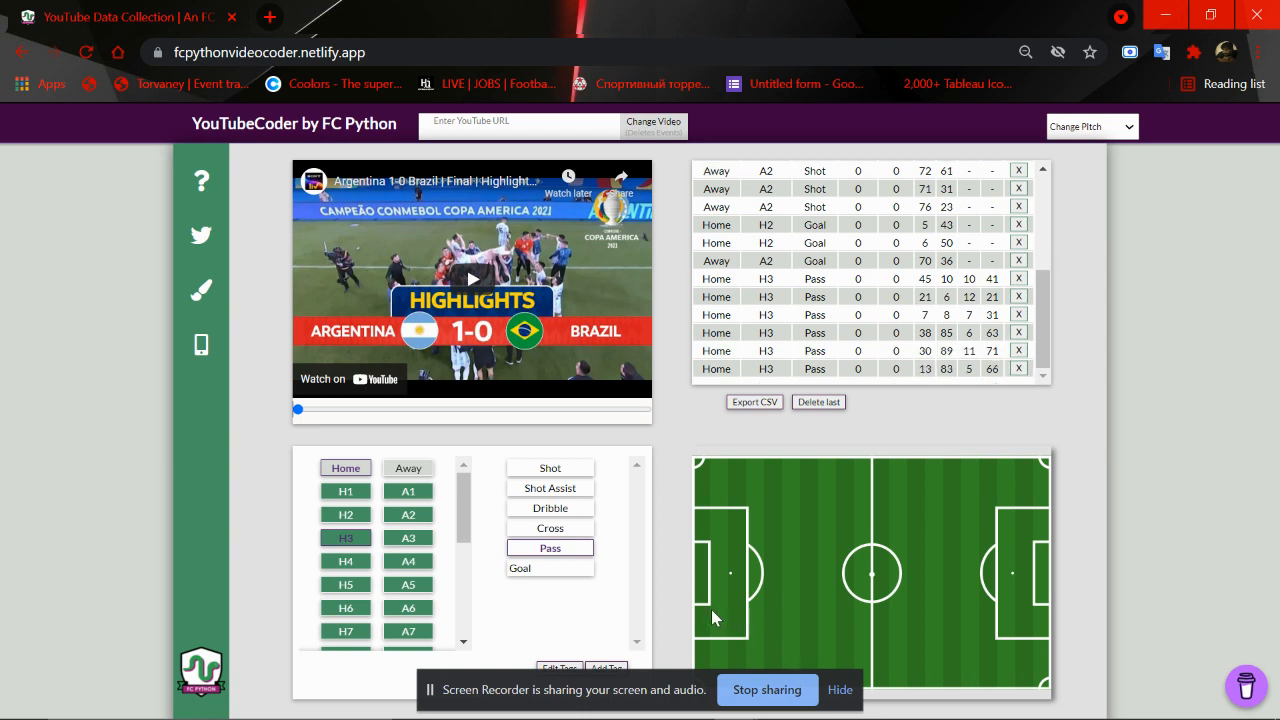
# Record four passes by away player A3 into the opposite penalty area, ending at about X 86–92 and Y 38–54
pyautogui.click(408, 540)
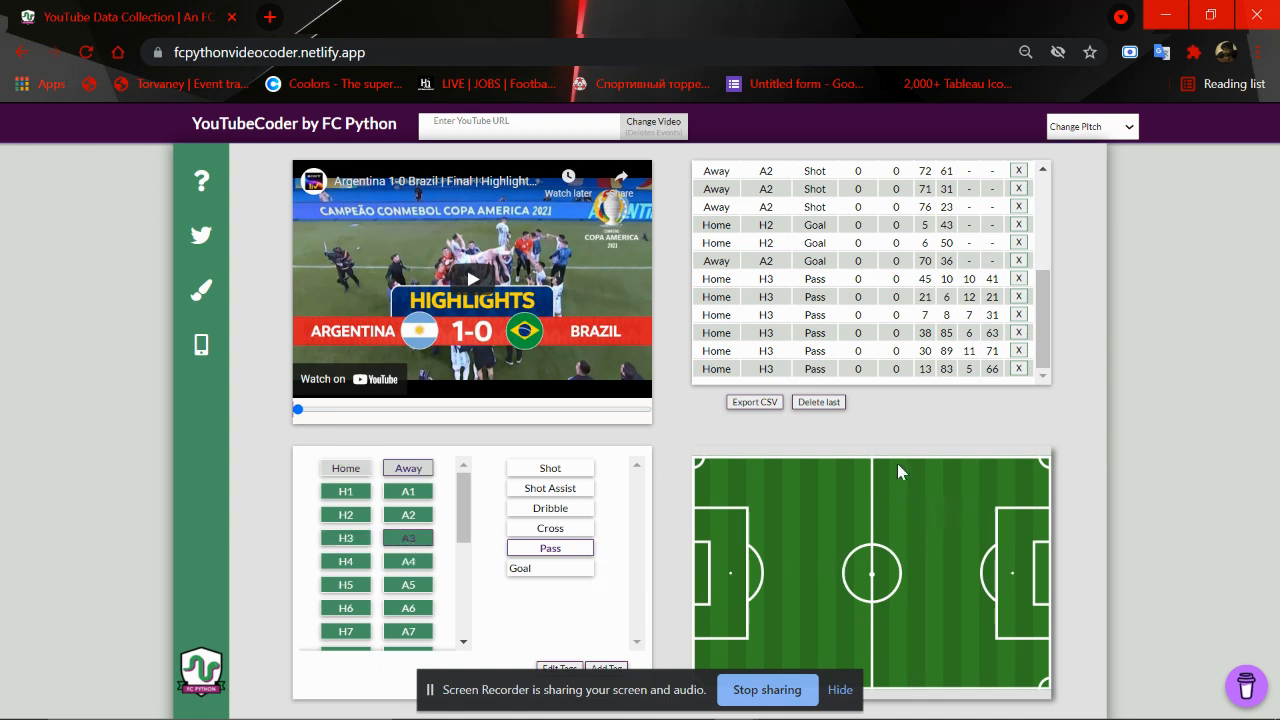
pyautogui.moveTo(885, 468); pyautogui.dragTo(1064, 564)
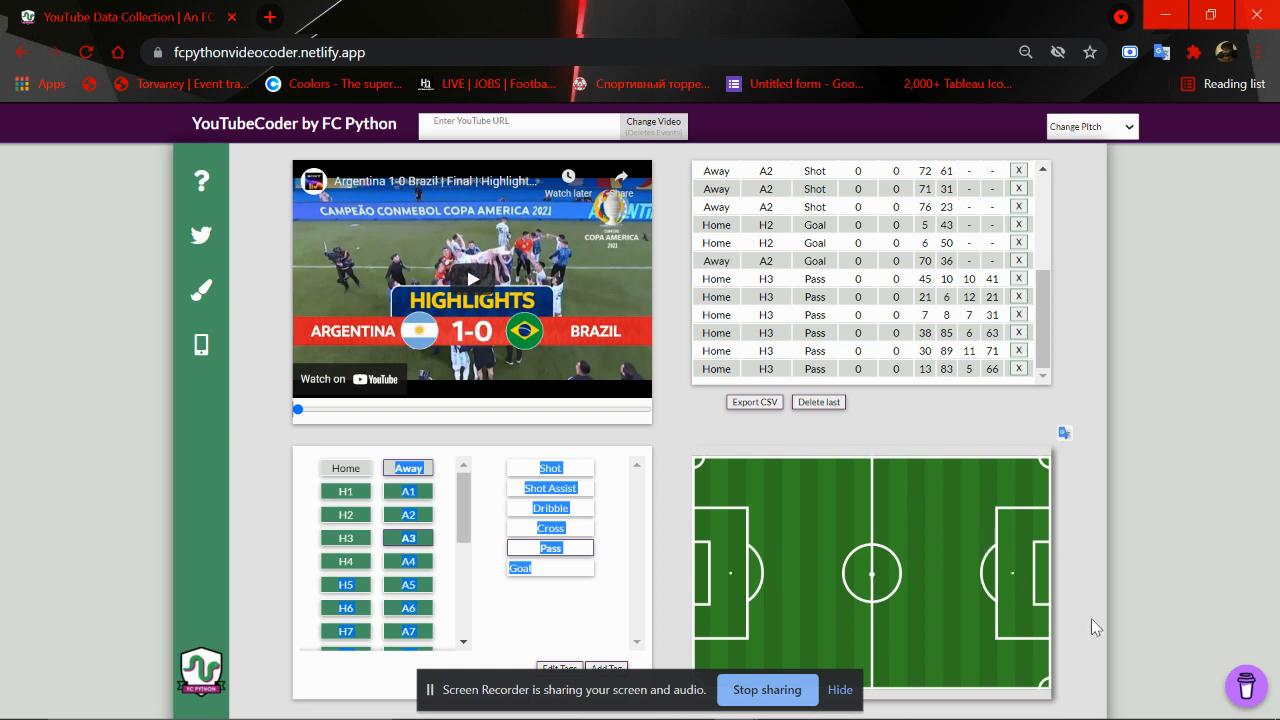
pyautogui.click(921, 430)
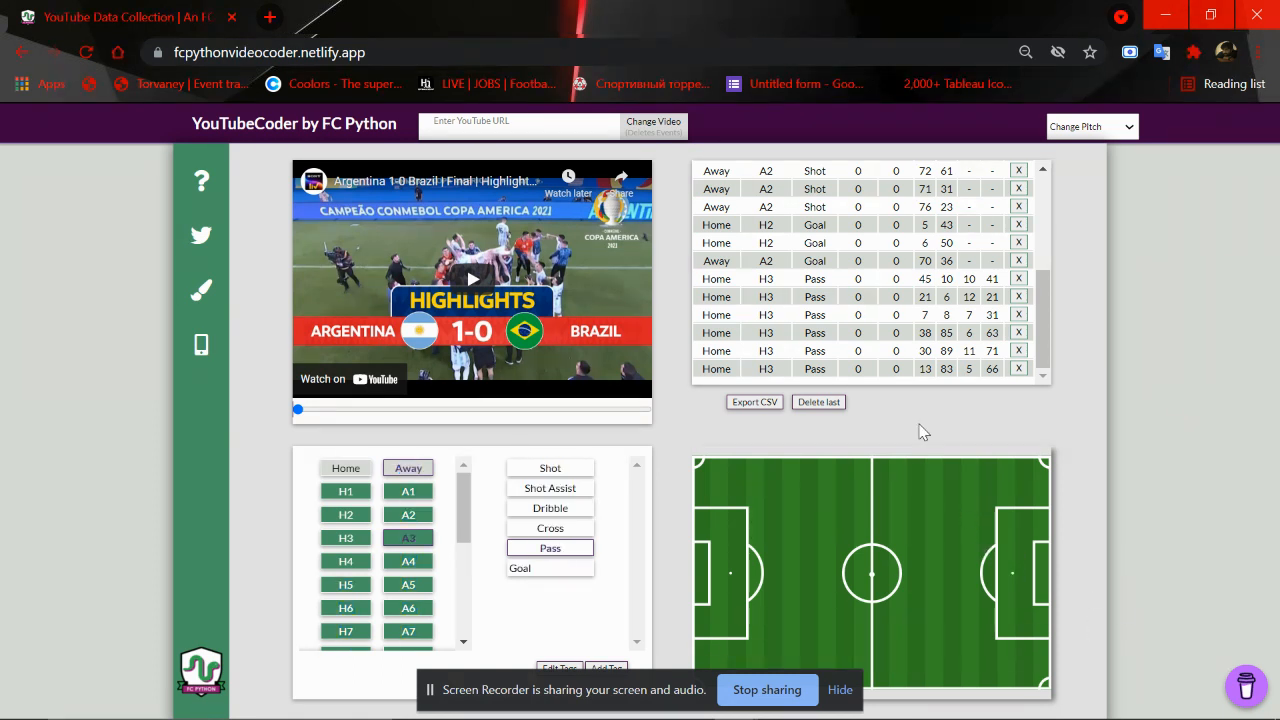
pyautogui.click(548, 557)
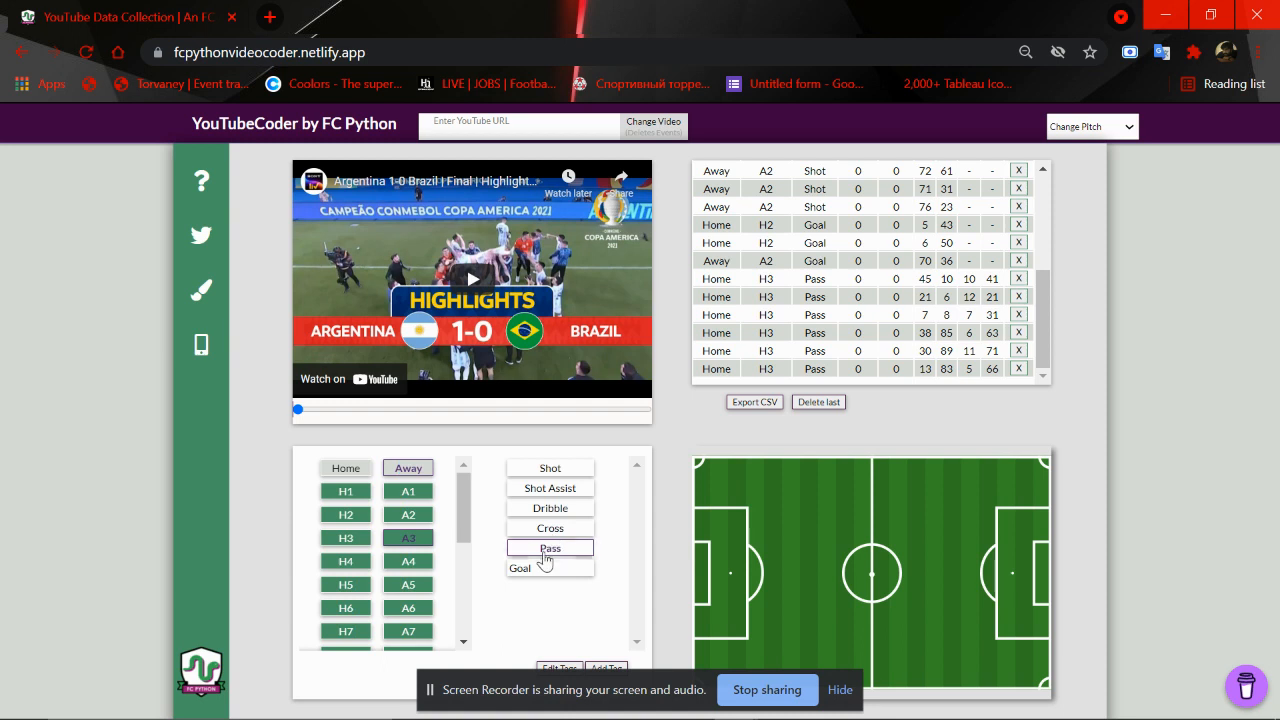
pyautogui.click(889, 476)
pyautogui.click(1020, 577)
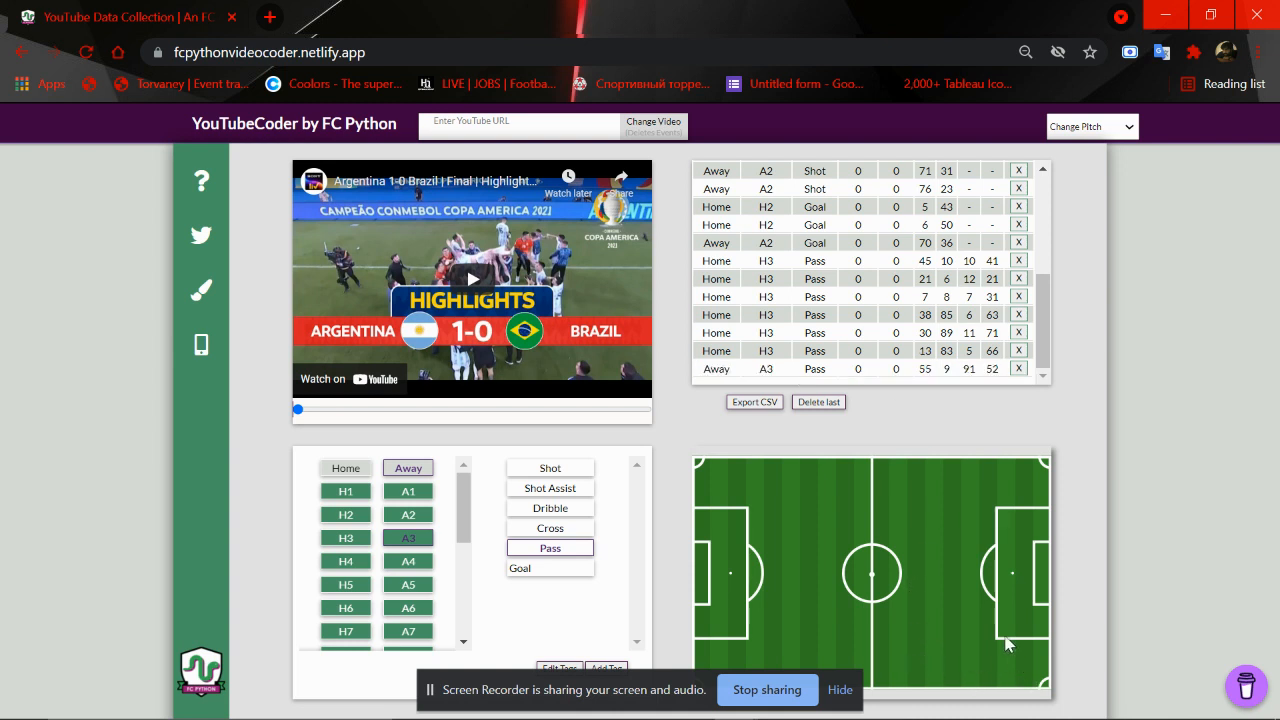
pyautogui.click(999, 576)
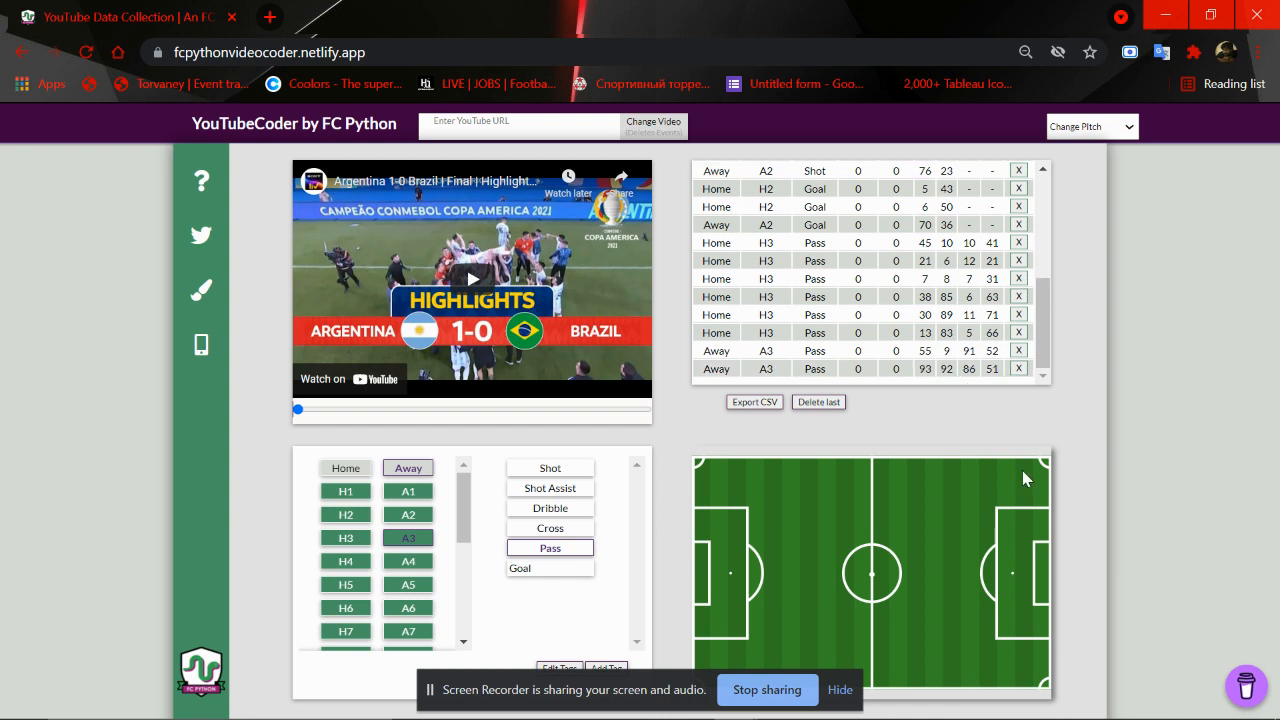
pyautogui.click(1022, 545)
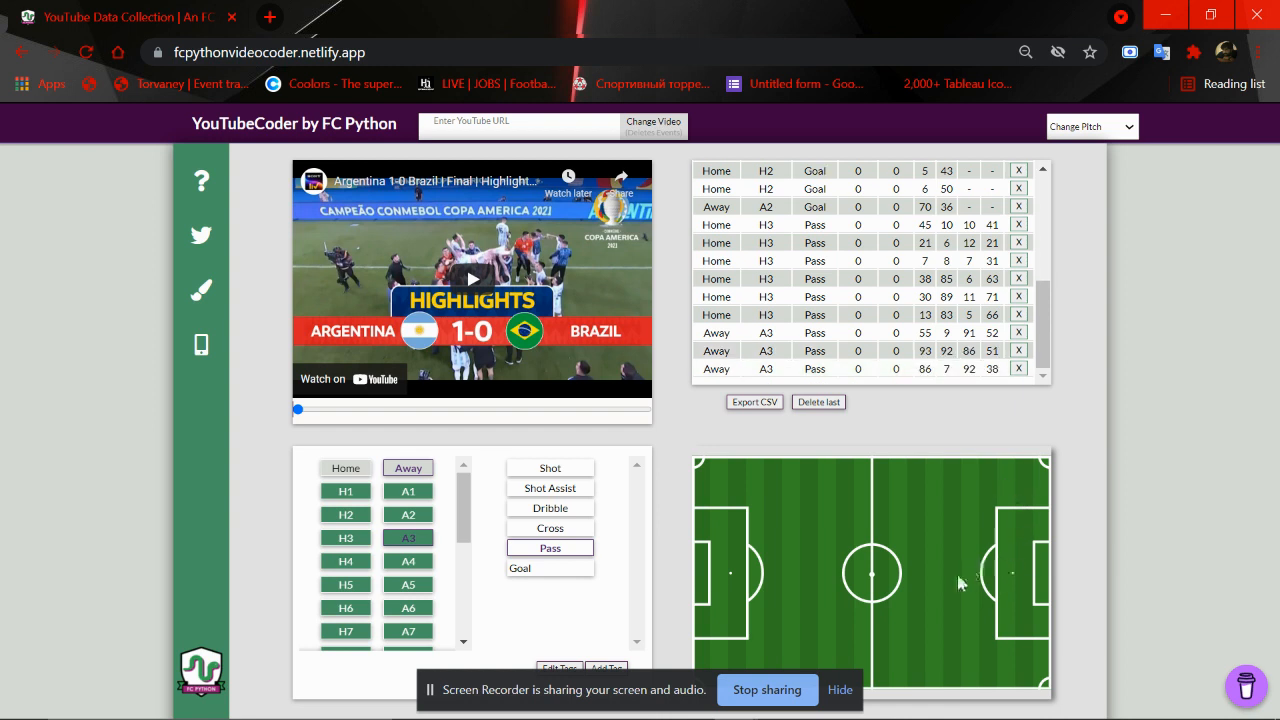
pyautogui.click(1011, 579)
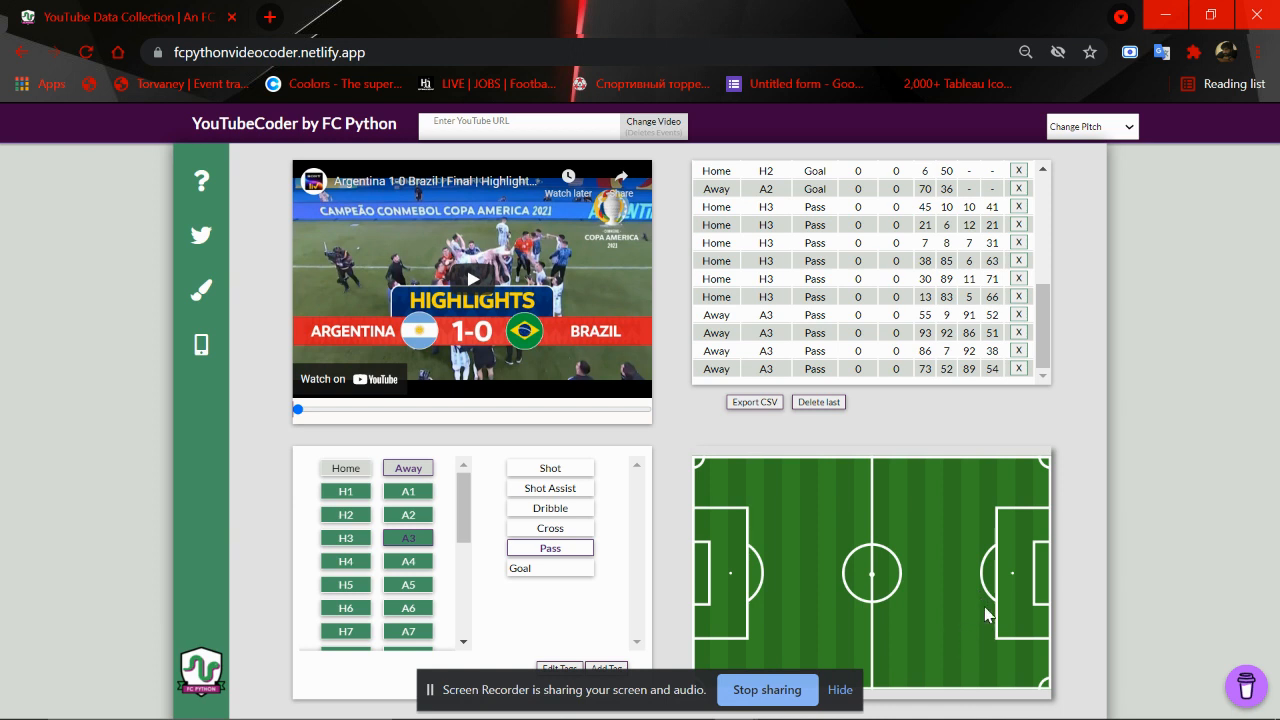
# Record another pass by away player A3 from about (73, 77) to (93, 39), and look over the recorded events
pyautogui.click(1027, 549)
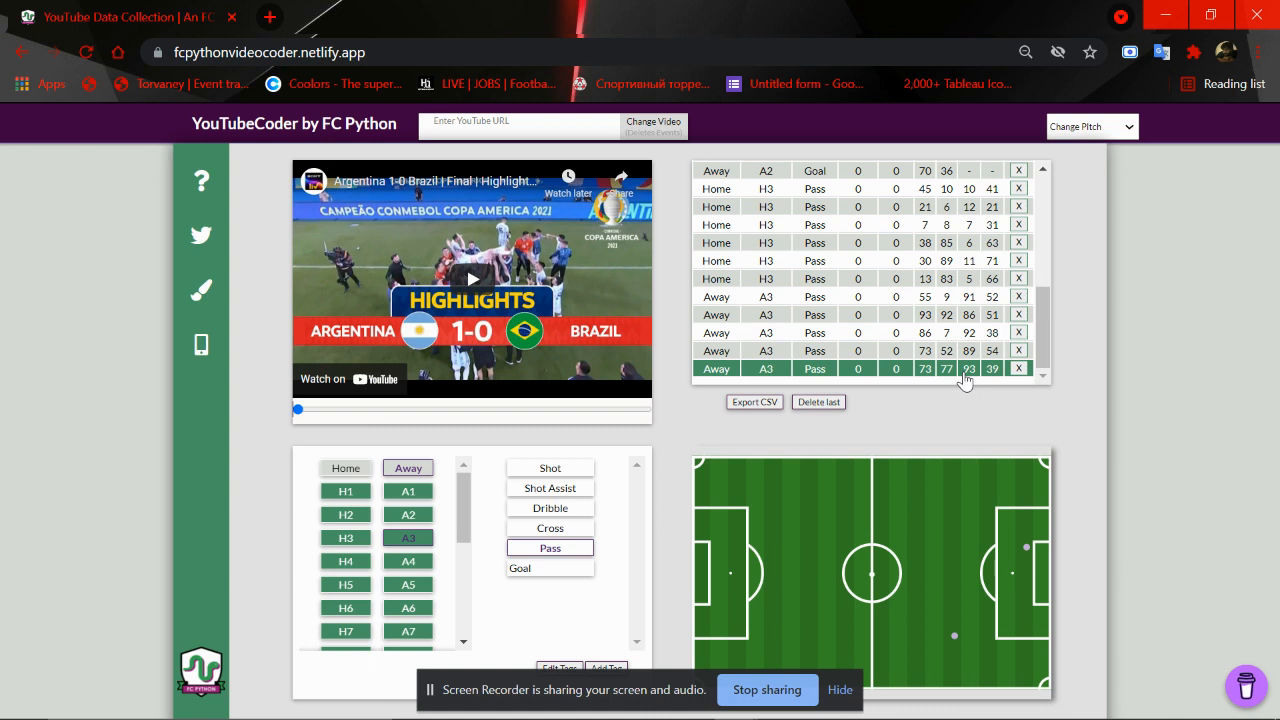
pyautogui.click(900, 262)
pyautogui.scroll(3, 900, 264)
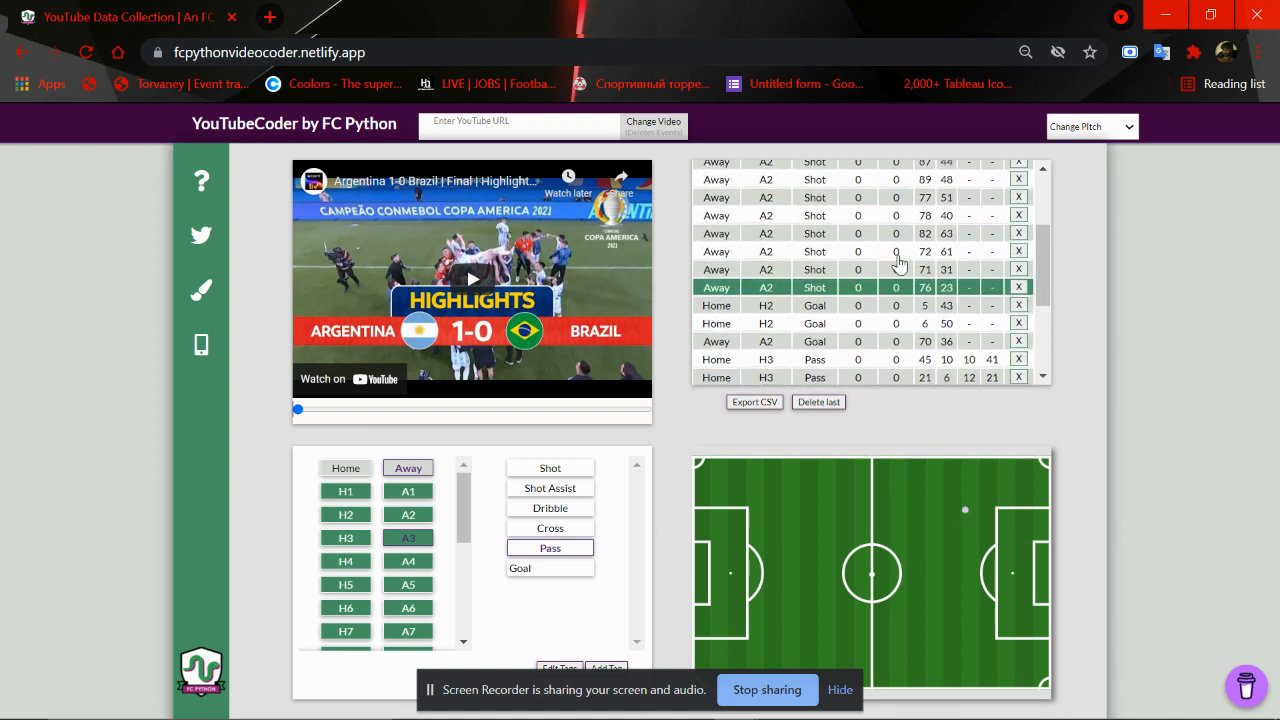
pyautogui.scroll(-3, 900, 264)
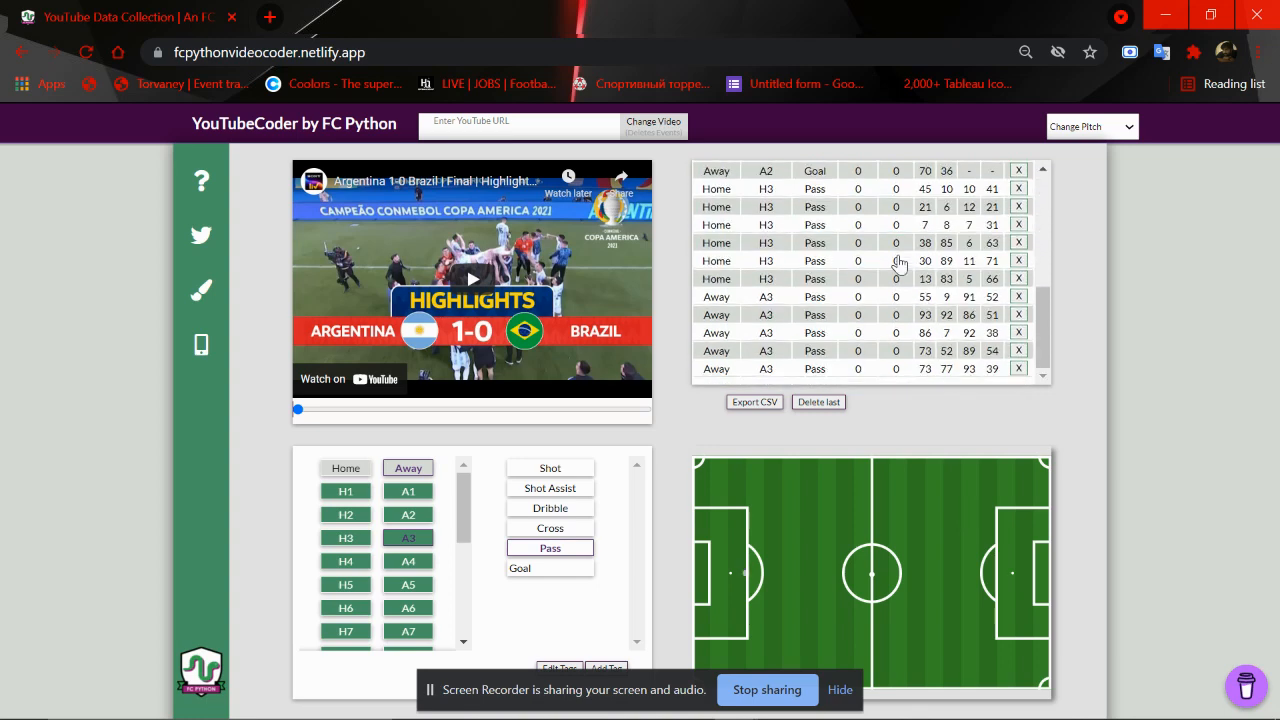
pyautogui.click(900, 262)
pyautogui.click(855, 333)
# Add a new event tag named Carry below Goal and turn tag edit mode off again
pyautogui.click(573, 668)
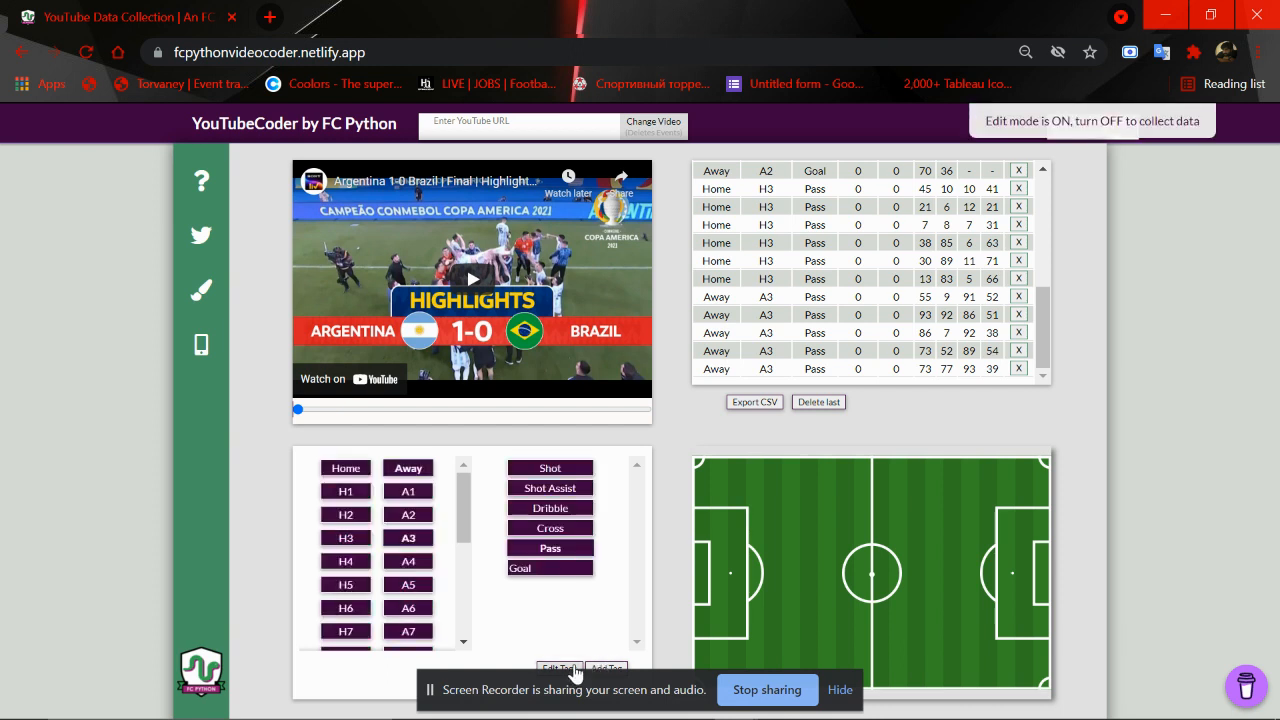
pyautogui.click(610, 667)
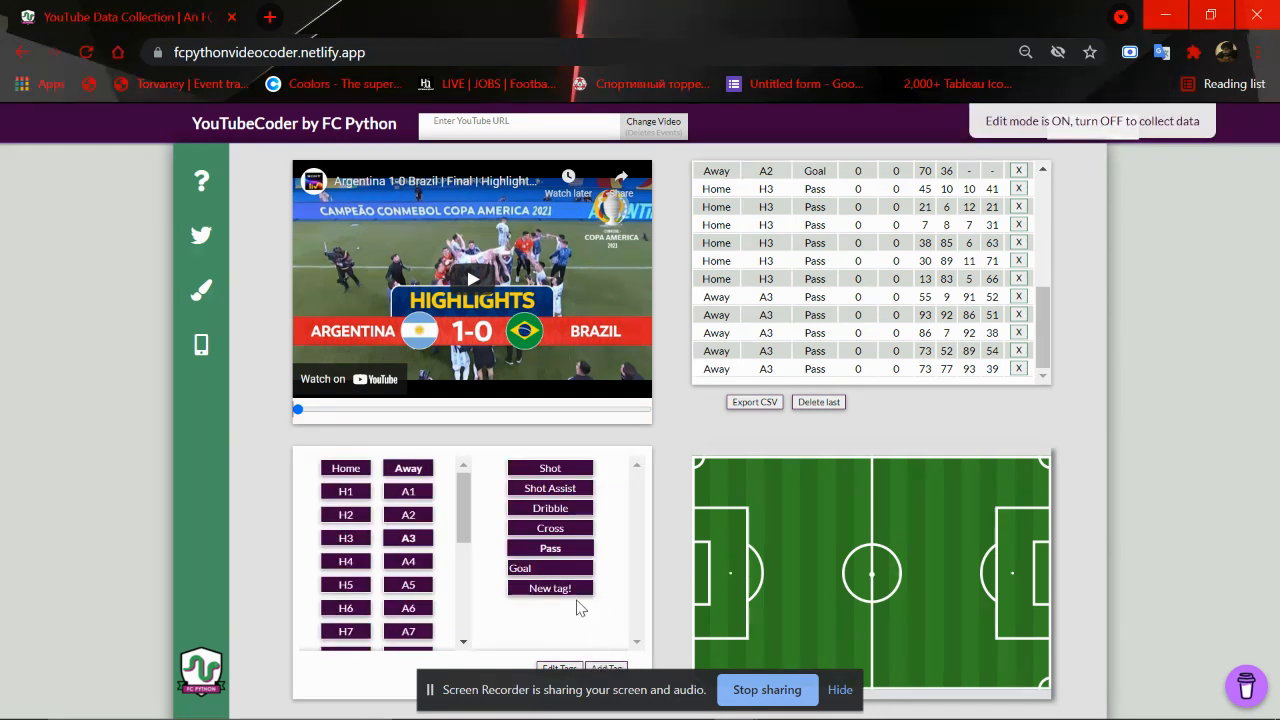
pyautogui.click(575, 596)
pyautogui.press('BackSpace')
pyautogui.press('BackSpace')
pyautogui.press('BackSpace')
pyautogui.press('BackSpace')
pyautogui.press('BackSpace')
pyautogui.press('BackSpace')
pyautogui.press('BackSpace')
pyautogui.press('BackSpace')
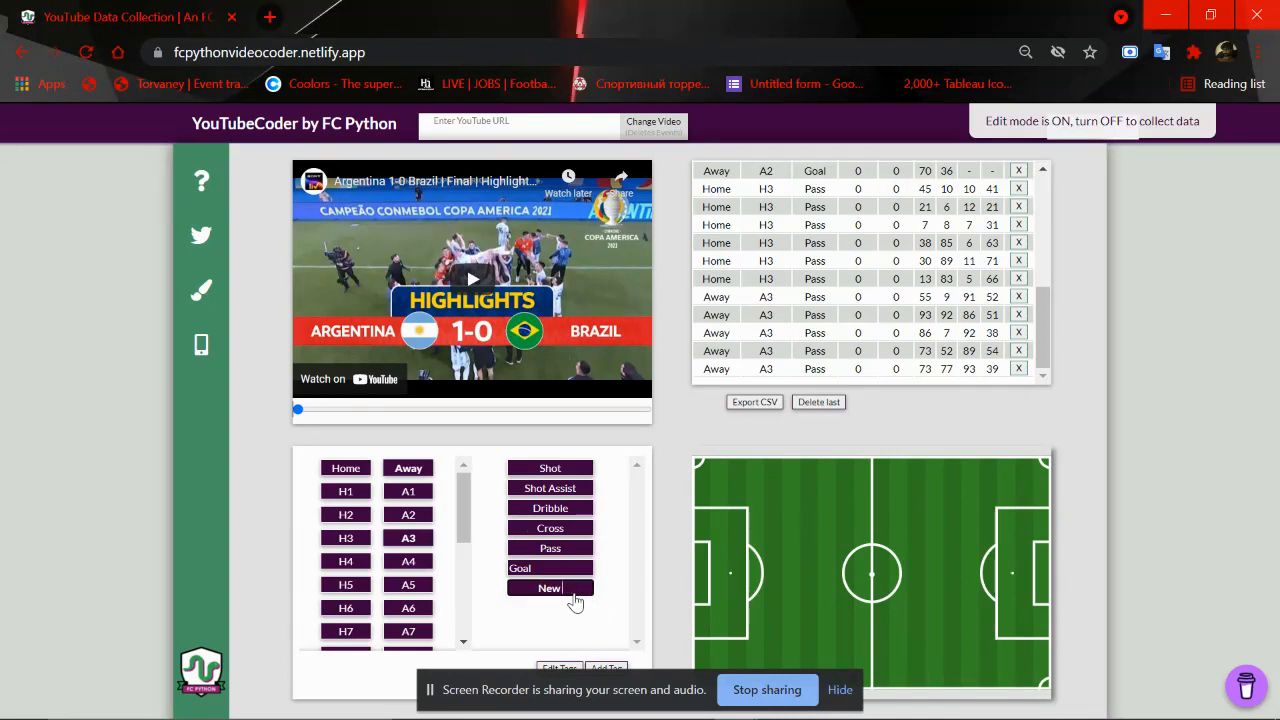
pyautogui.write('Carry')
pyautogui.click(562, 669)
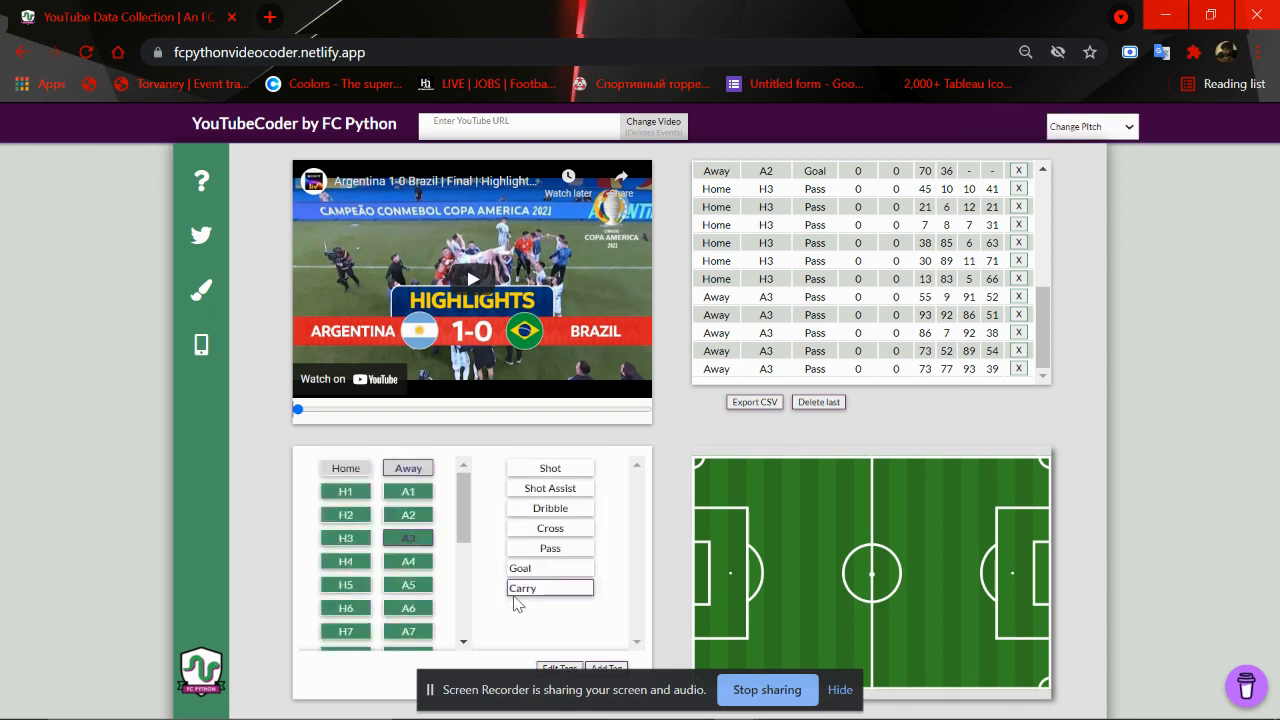
# Record three linked Carry events for home player H4, from about (46, 50) via (34, 50) and (21, 41) to (14, 54)
pyautogui.click(349, 563)
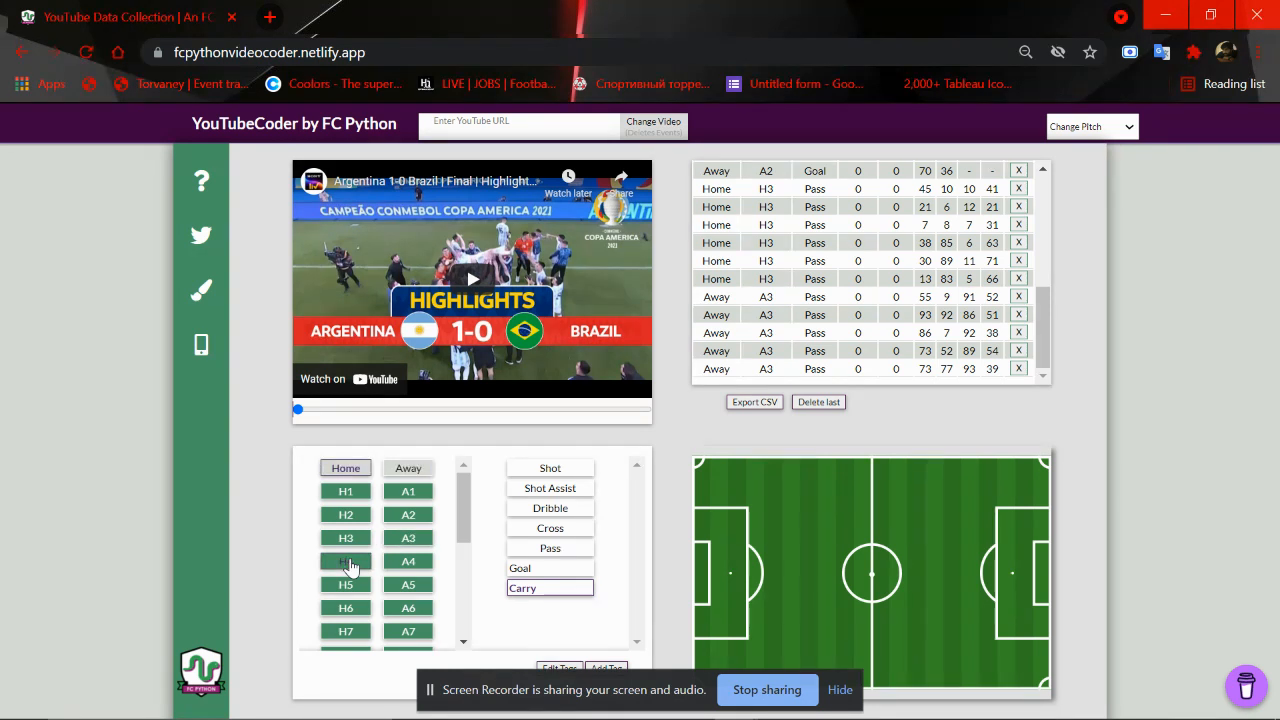
pyautogui.click(815, 582)
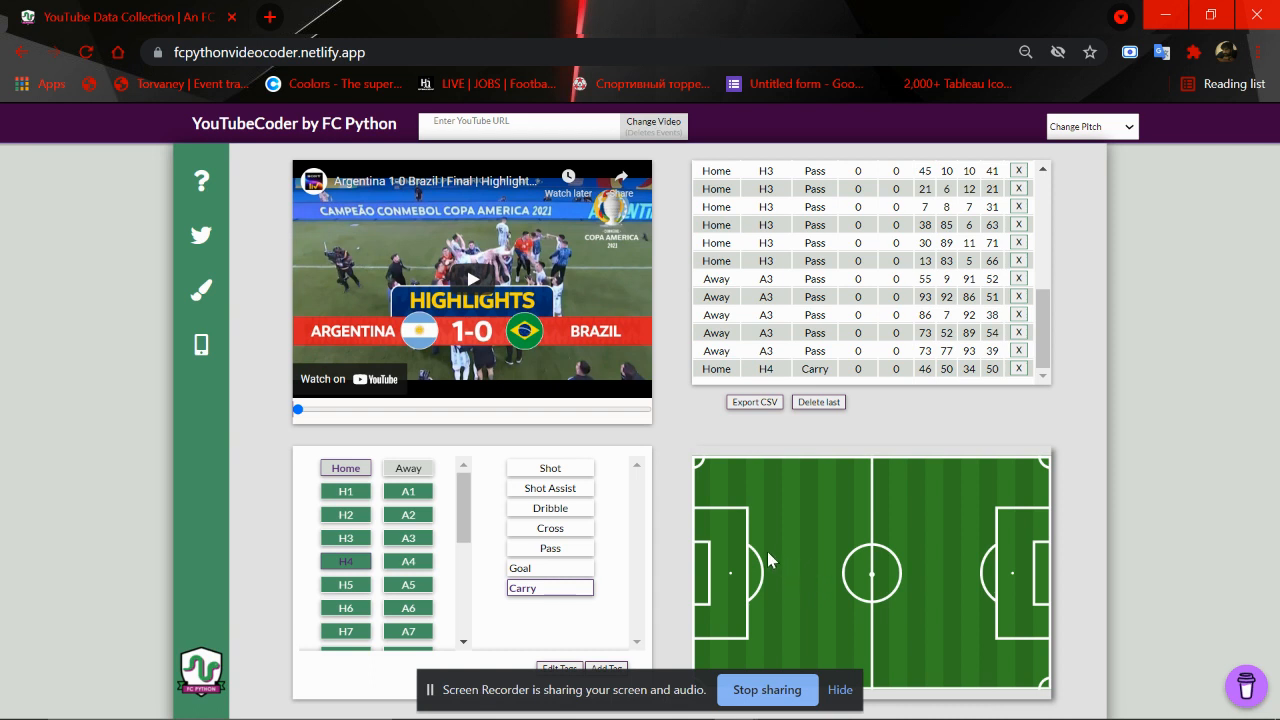
pyautogui.click(767, 551)
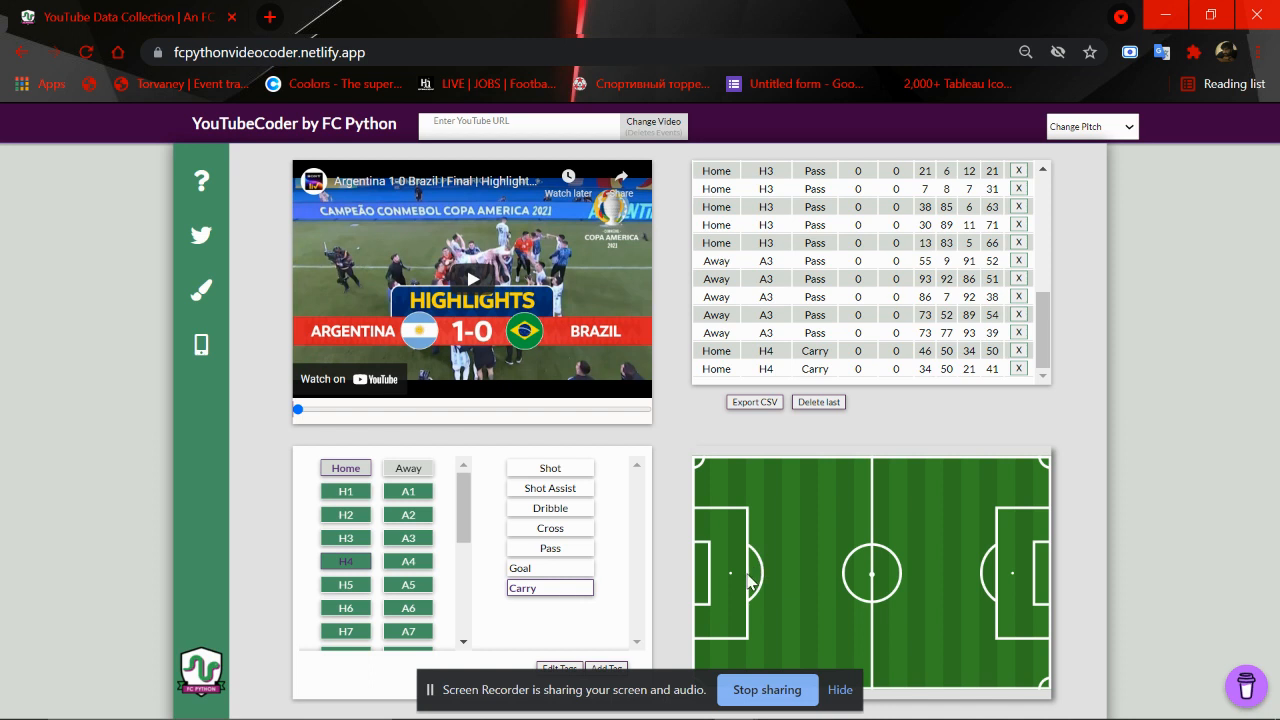
pyautogui.click(742, 590)
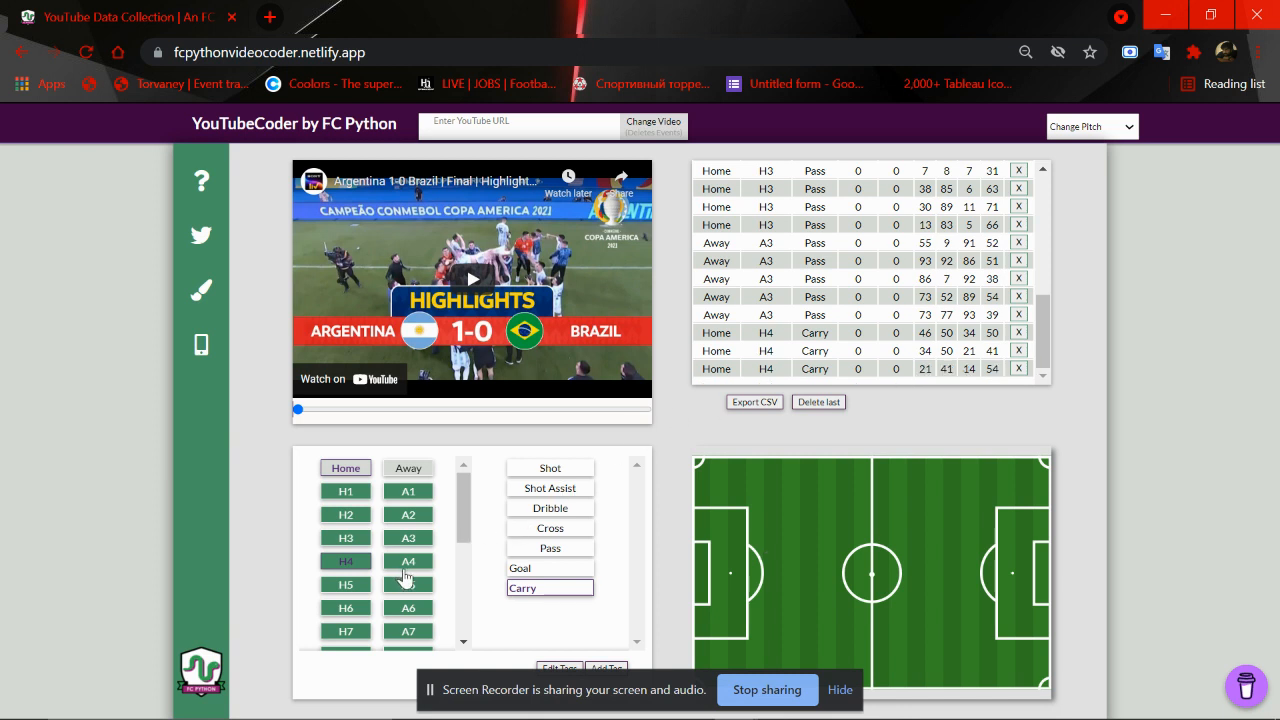
# Record two linked Carry events for home player H5, from about (45, 87) via (10, 88) to (3, 71)
pyautogui.click(346, 586)
pyautogui.click(729, 664)
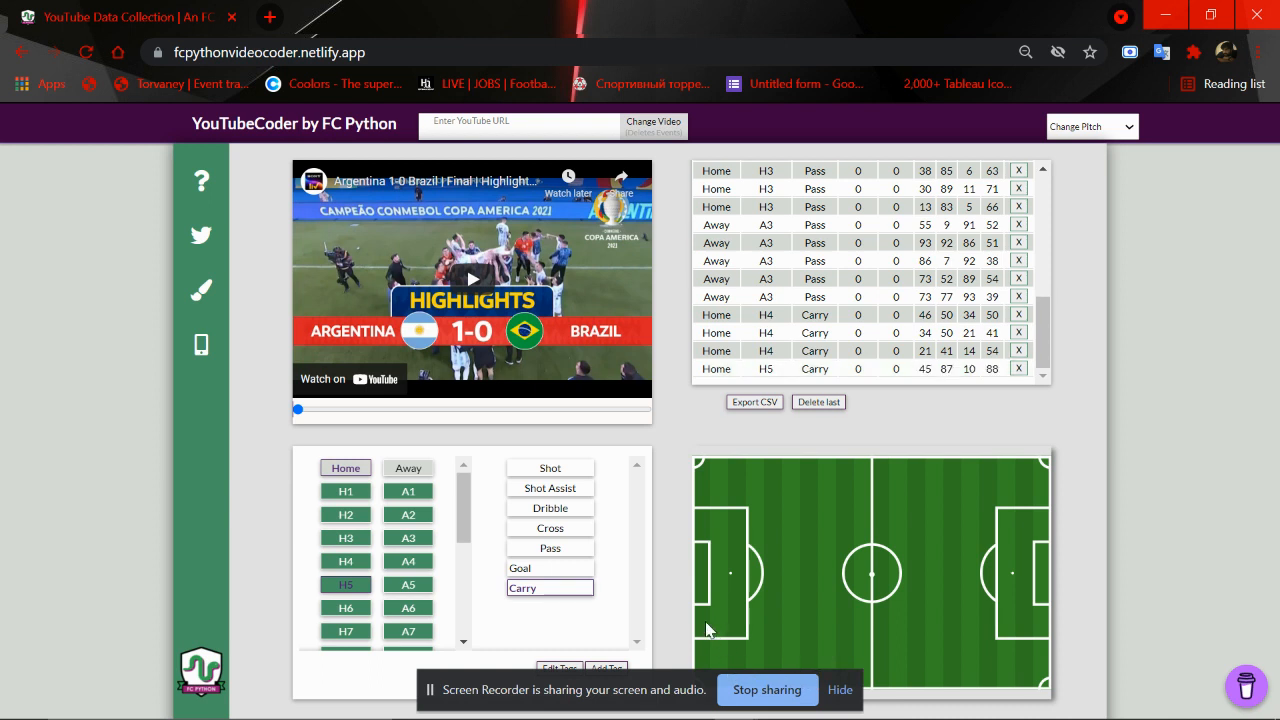
pyautogui.click(706, 628)
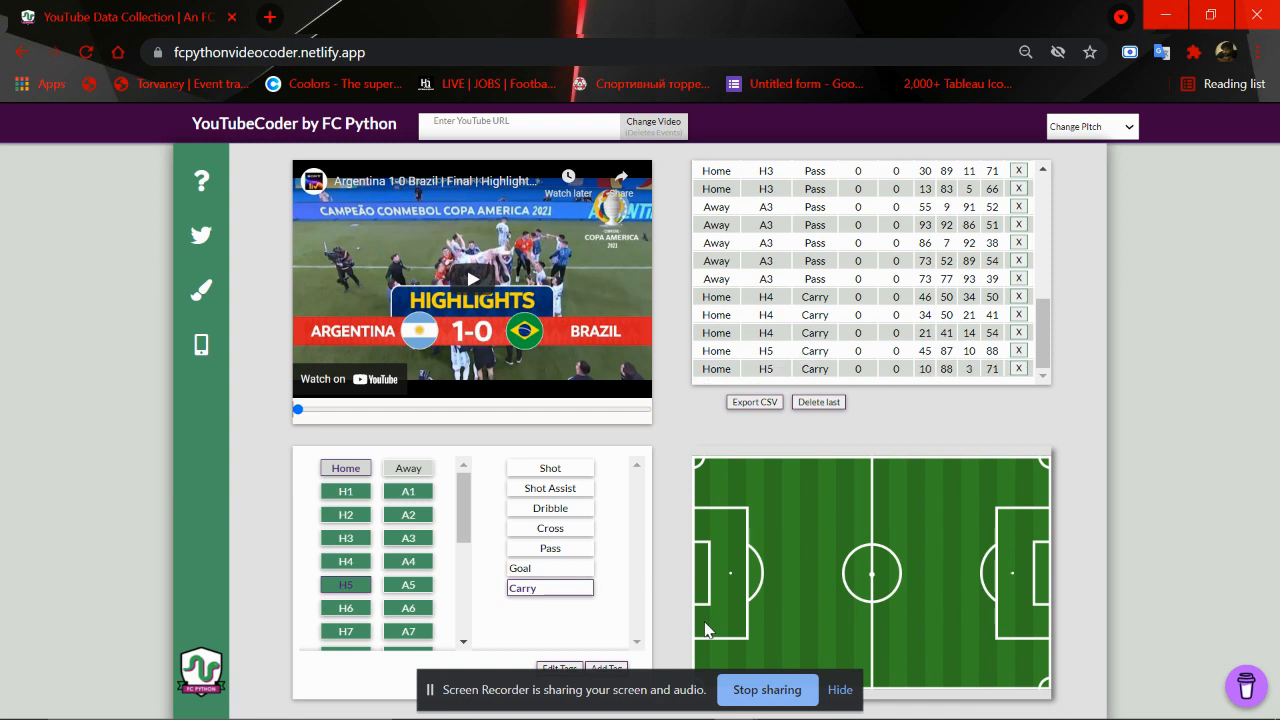
pyautogui.moveTo(926, 352)
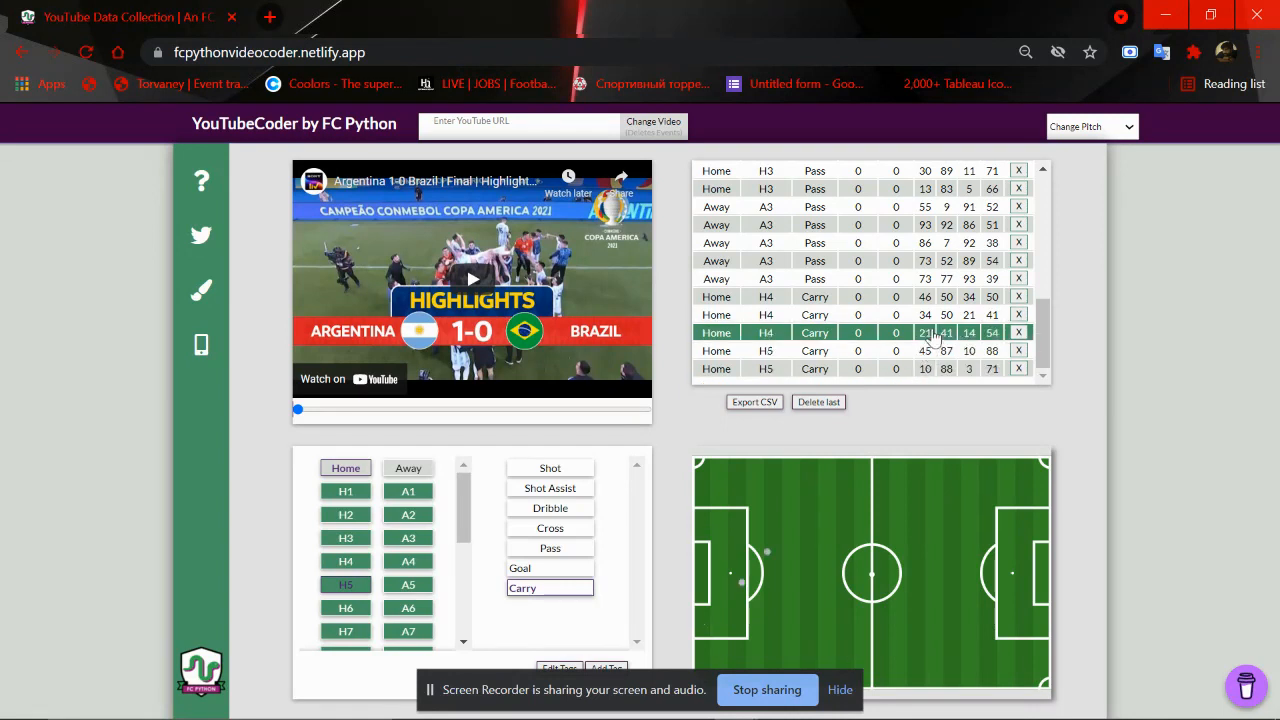
pyautogui.moveTo(943, 317)
# Record three linked Carry events for away player A4, from about (57, 6) via (73, 12) and (80, 25) to (94, 28)
pyautogui.click(407, 564)
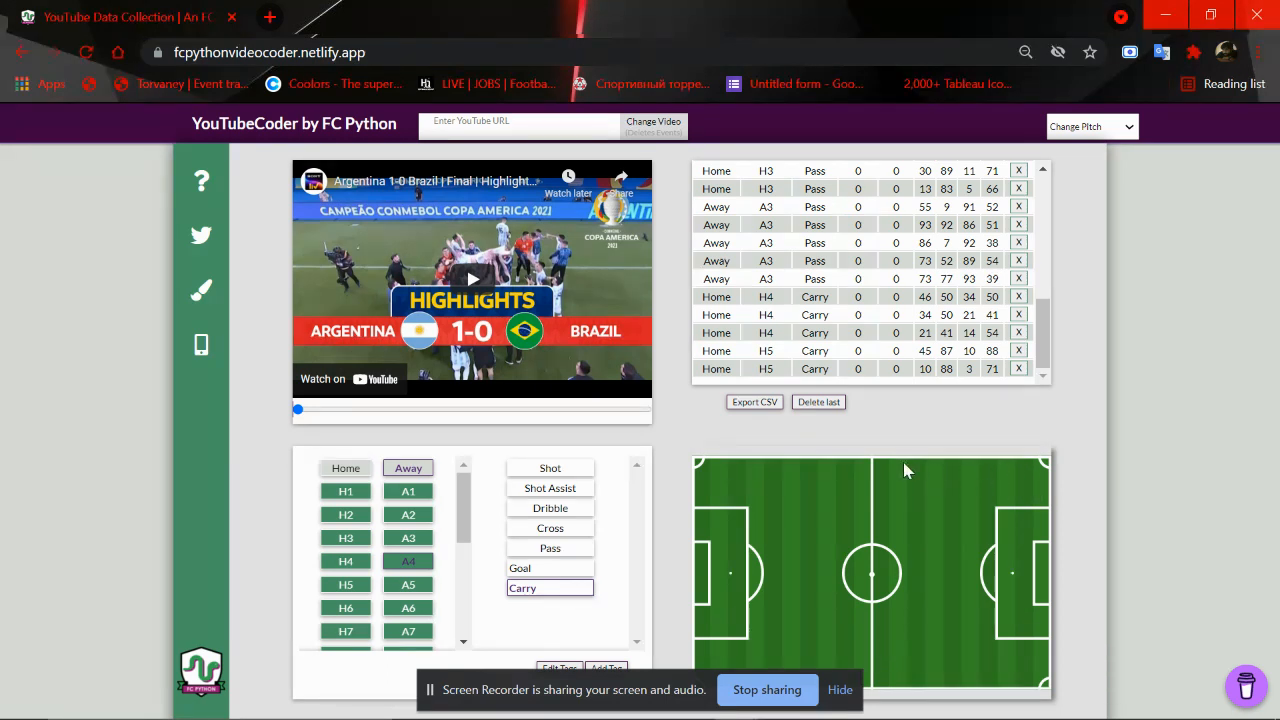
pyautogui.click(951, 480)
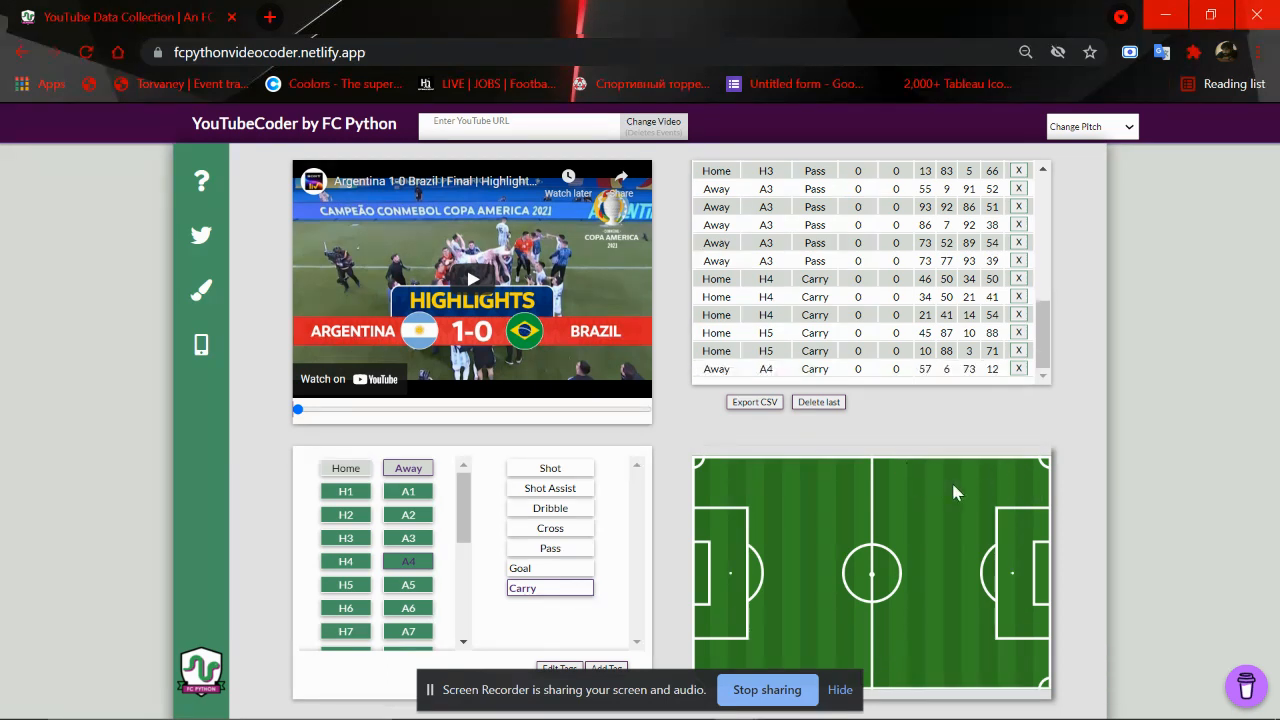
pyautogui.click(978, 515)
pyautogui.click(1029, 521)
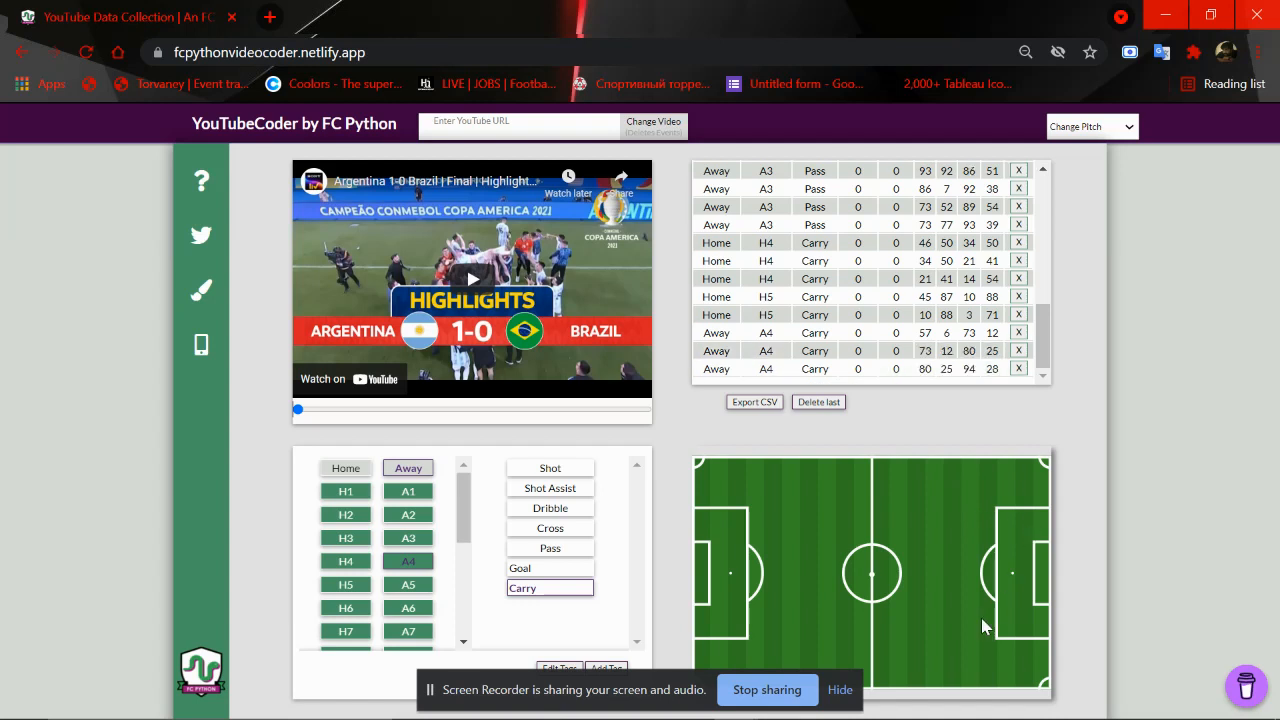
# Record two more pairs of linked A4 carries: about (59, 91) via (86, 93) to (95, 68), and (54, 70) via (71, 70) to (86, 52)
pyautogui.moveTo(905, 678); pyautogui.dragTo(1035, 624)
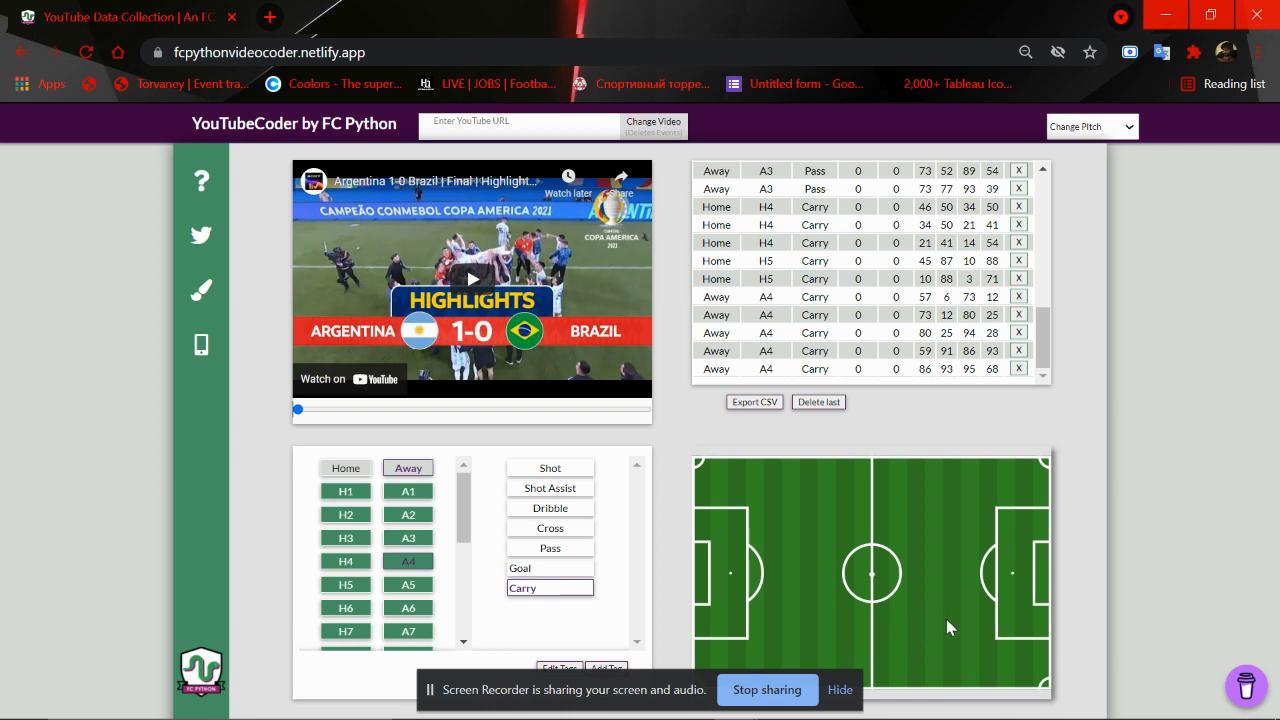
pyautogui.moveTo(946, 619); pyautogui.dragTo(946, 619)
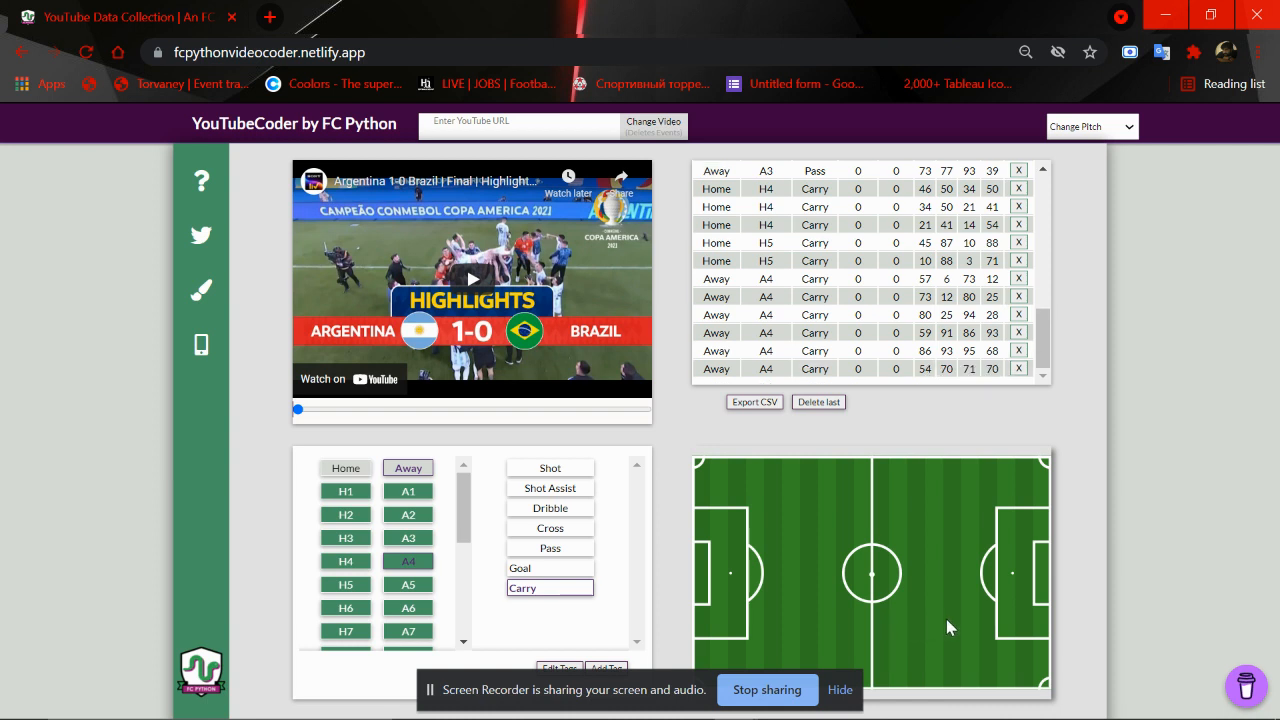
pyautogui.click(1002, 579)
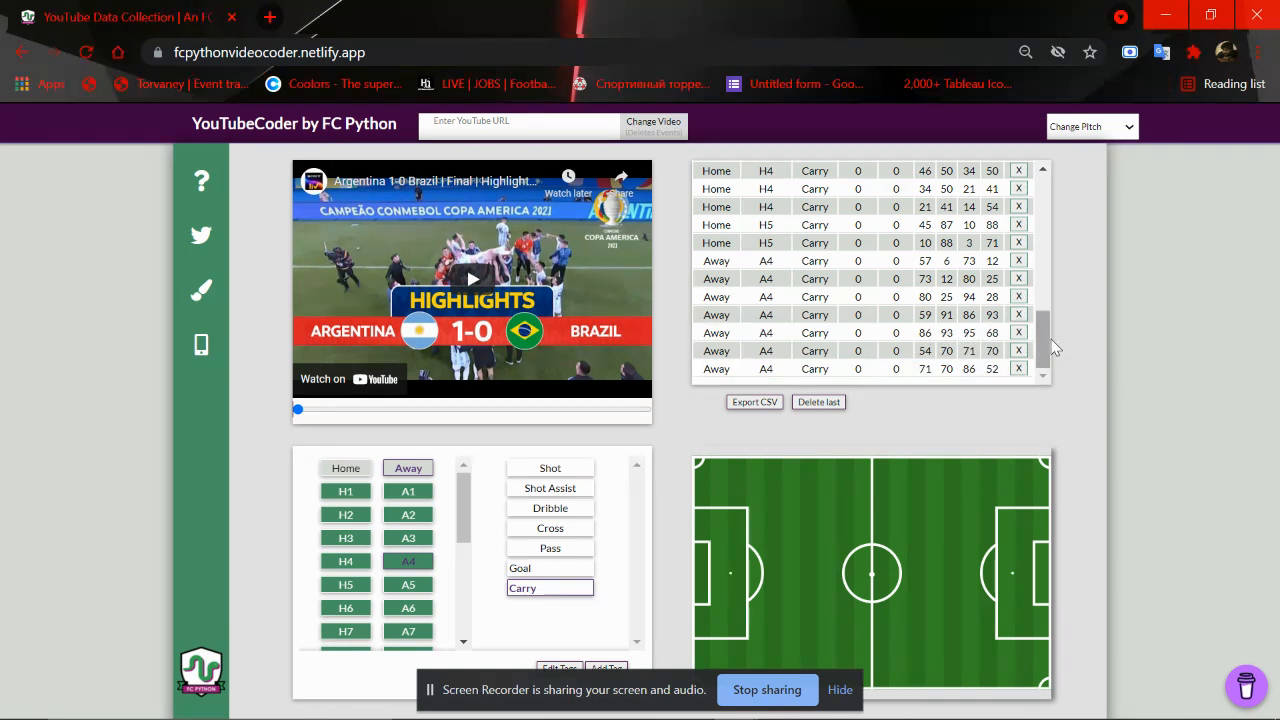
pyautogui.scroll(1, 1049, 339)
pyautogui.moveTo(1042, 326); pyautogui.dragTo(1037, 260)
pyautogui.moveTo(1037, 243); pyautogui.dragTo(1045, 352)
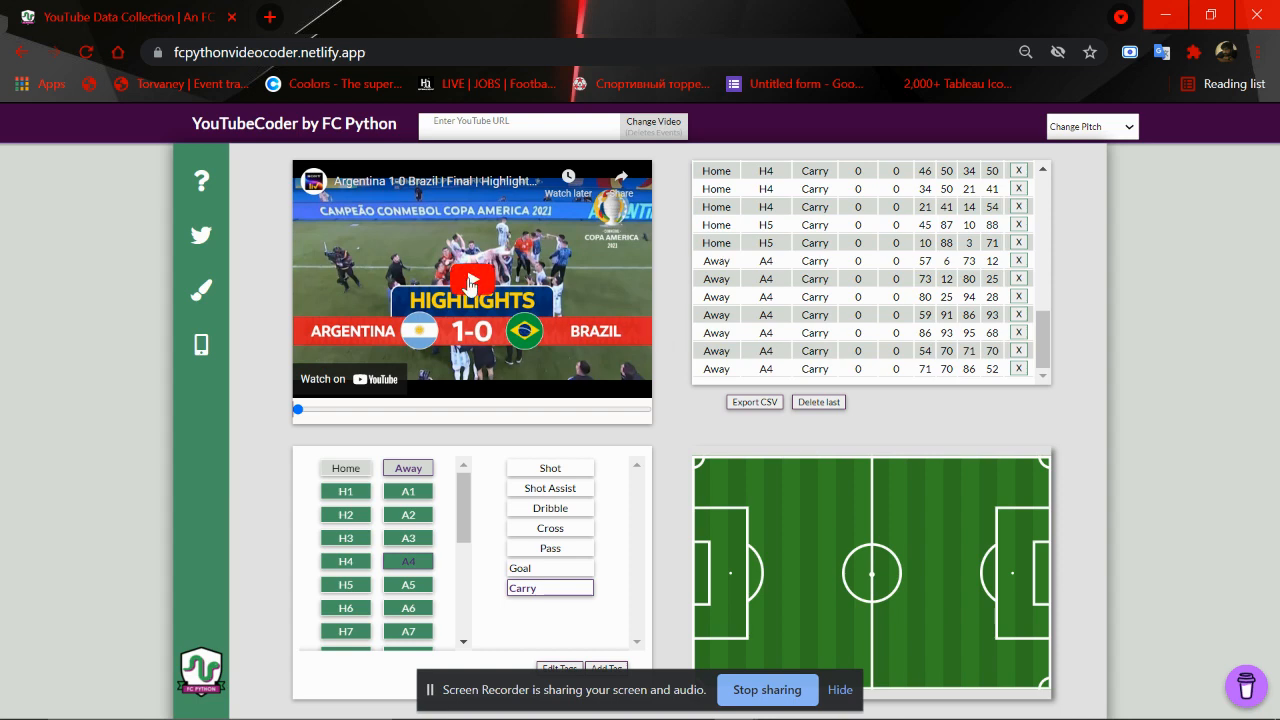
# Play the opening seconds of the match video, pause it and dismiss the suggested videos
pyautogui.click(470, 284)
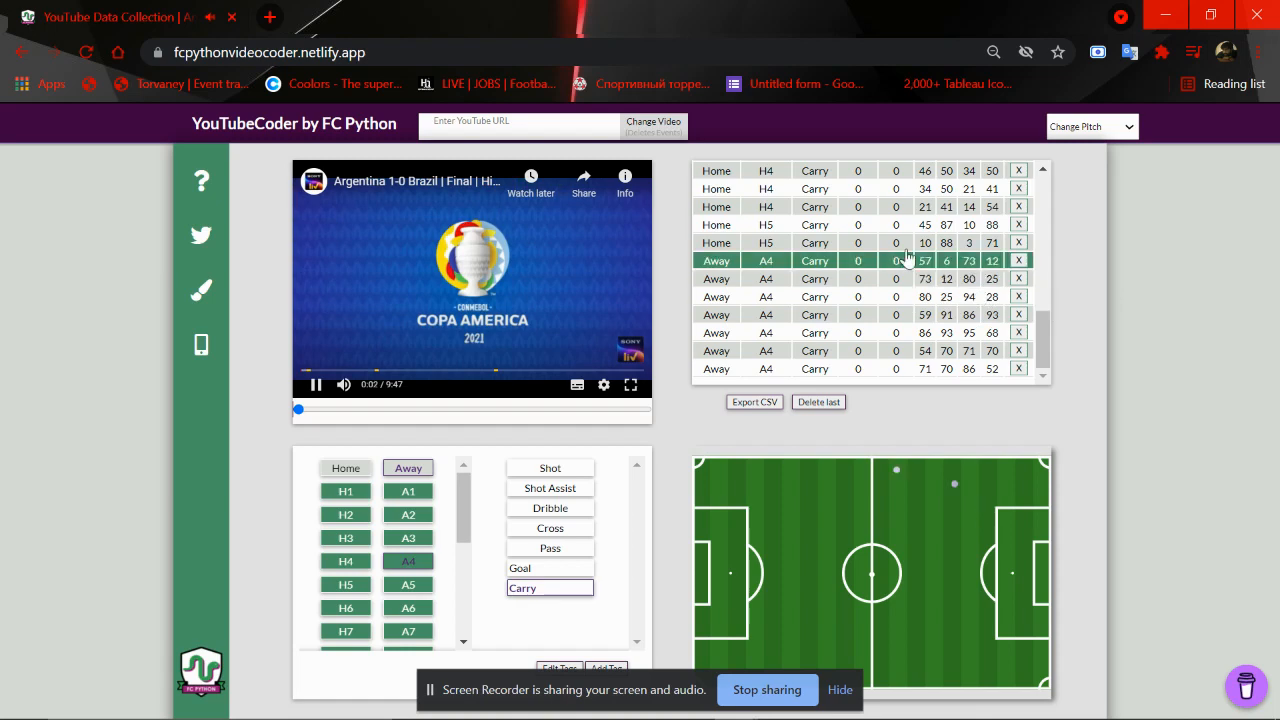
pyautogui.scroll(3, 912, 257)
pyautogui.scroll(3, 912, 257)
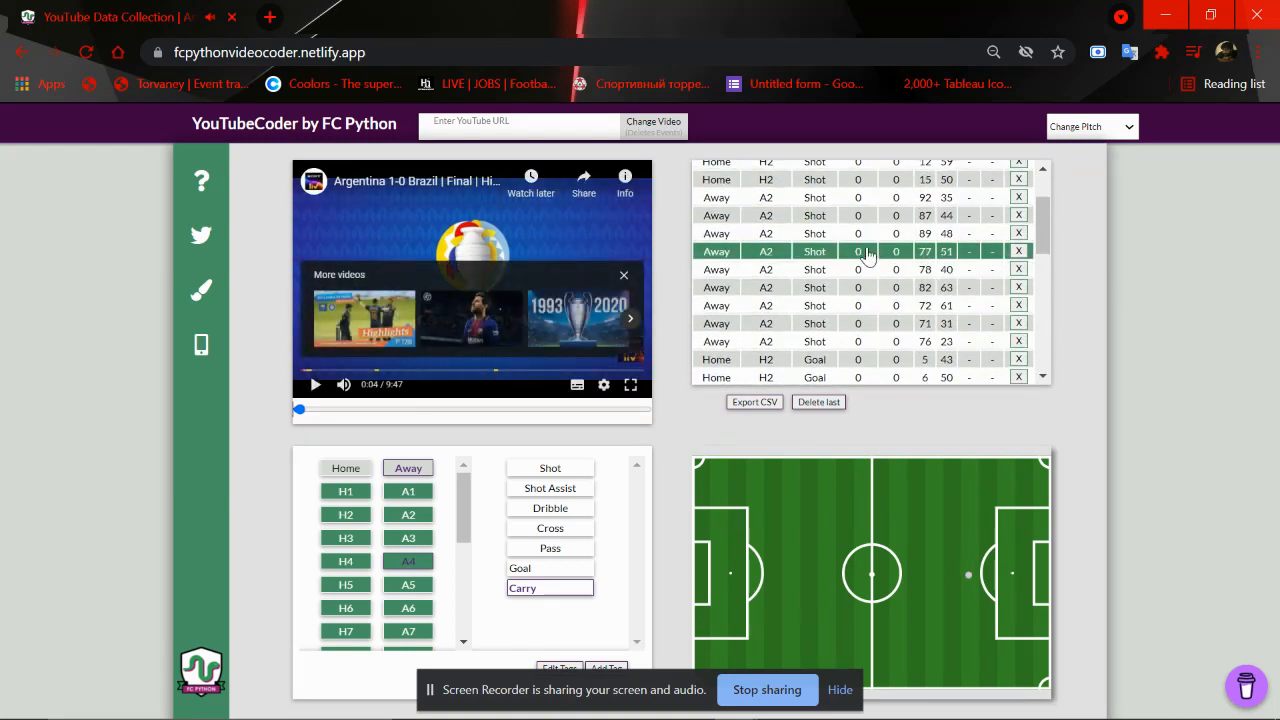
pyautogui.scroll(3, 922, 203)
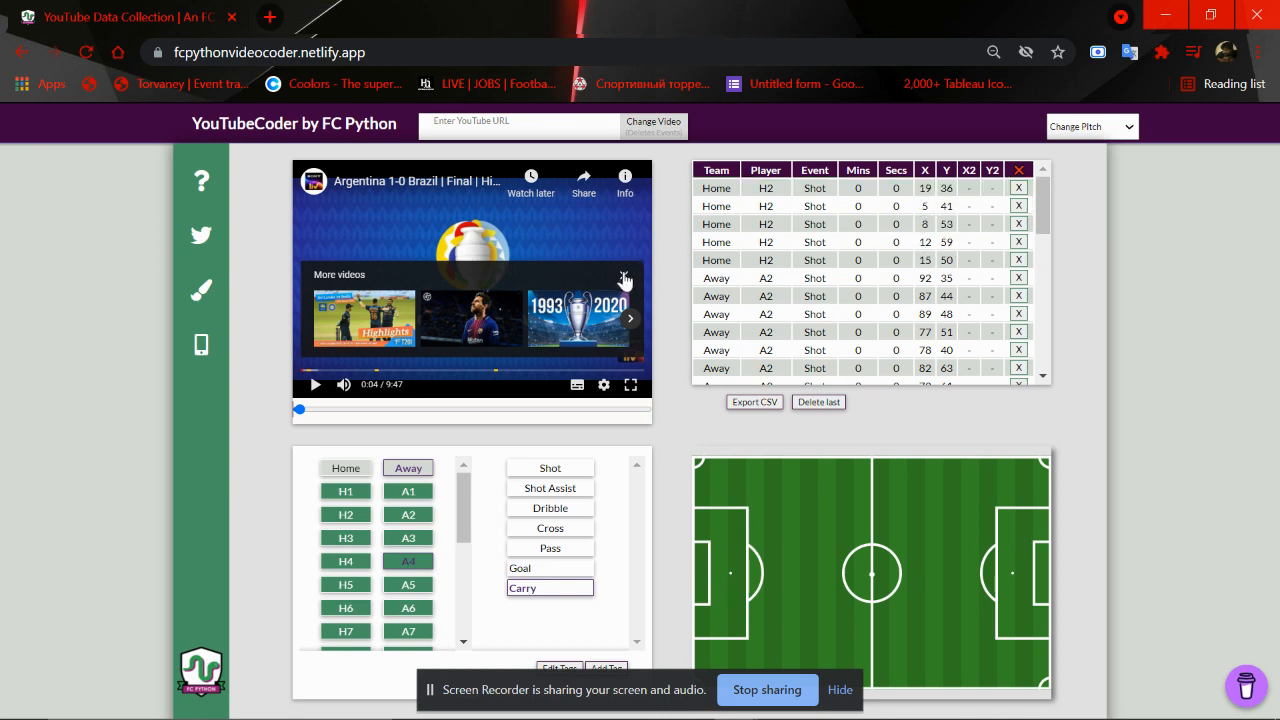
pyautogui.click(624, 277)
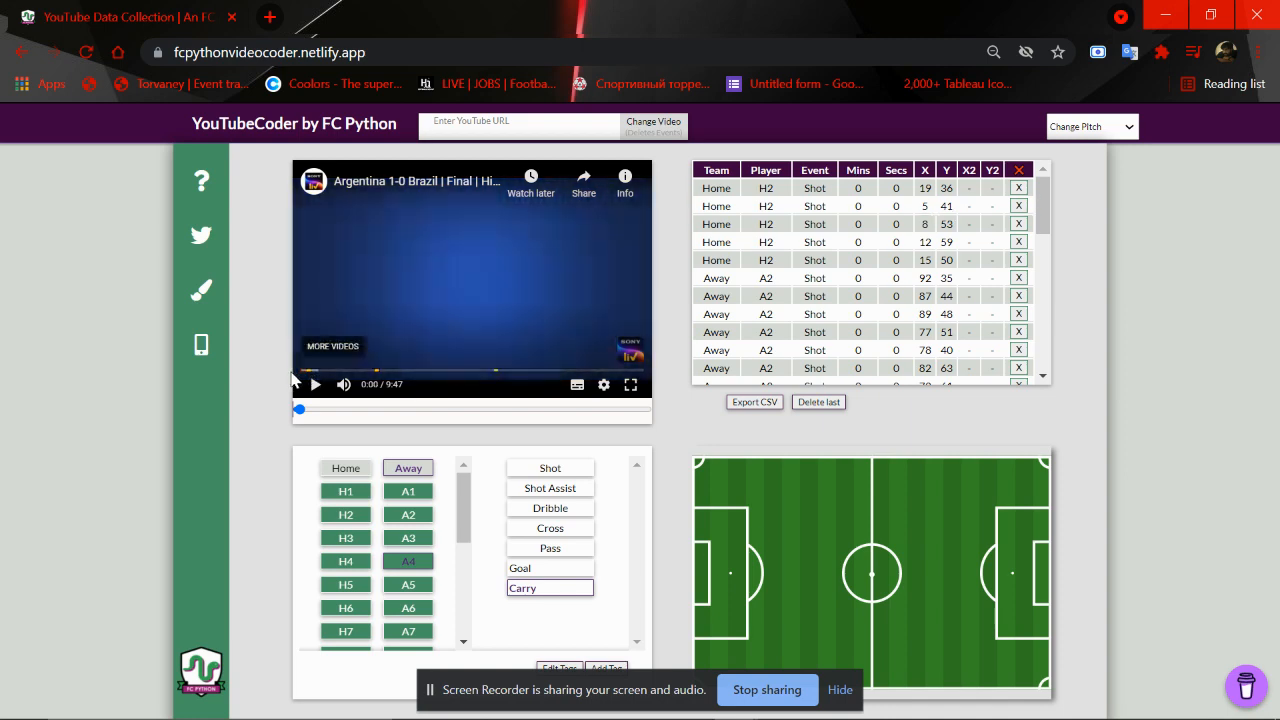
# Review the whole event table from the first Shot entries to the last Carry entries, checking the Mins and Secs columns
pyautogui.click(873, 263)
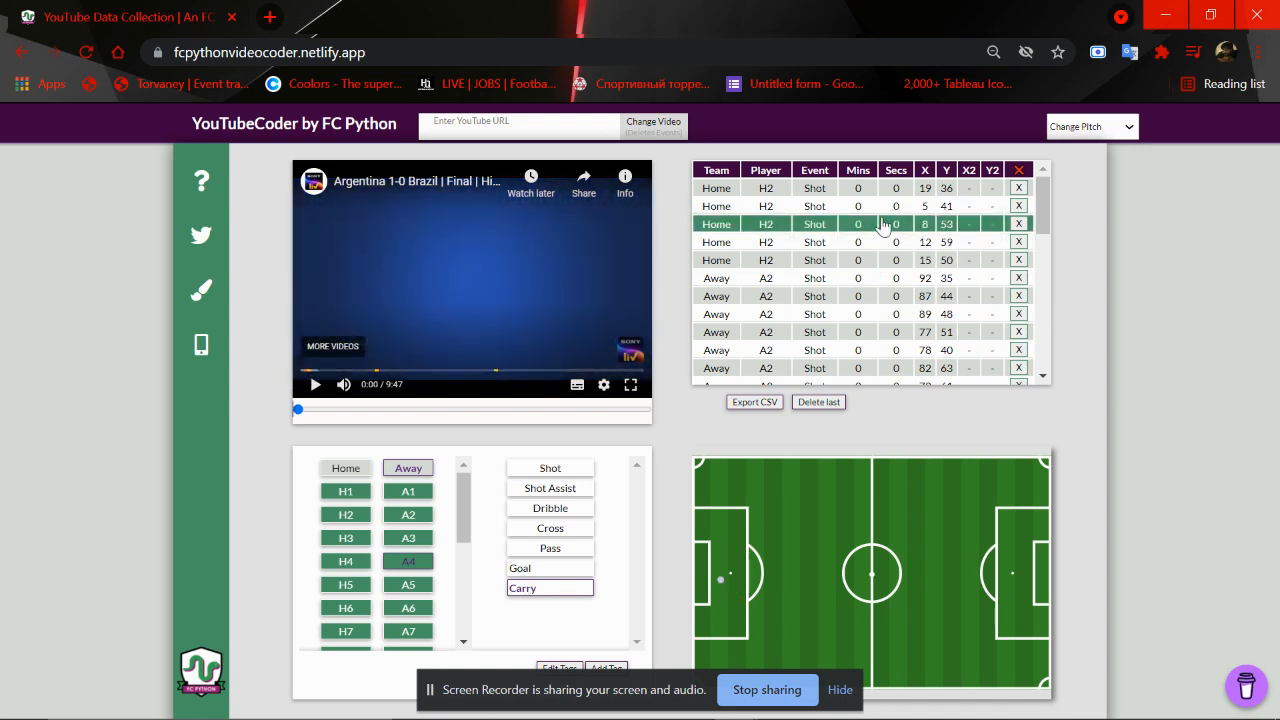
pyautogui.scroll(-2, 867, 204)
pyautogui.scroll(-3, 867, 204)
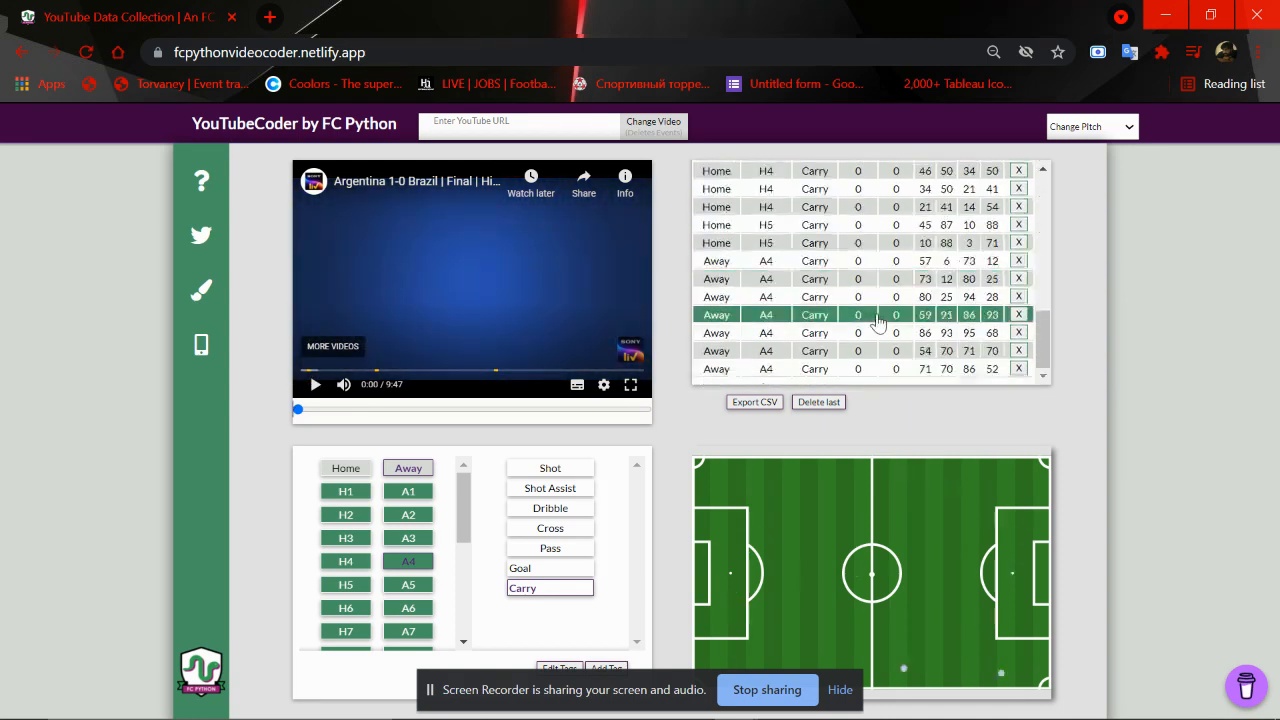
pyautogui.scroll(6, 850, 190)
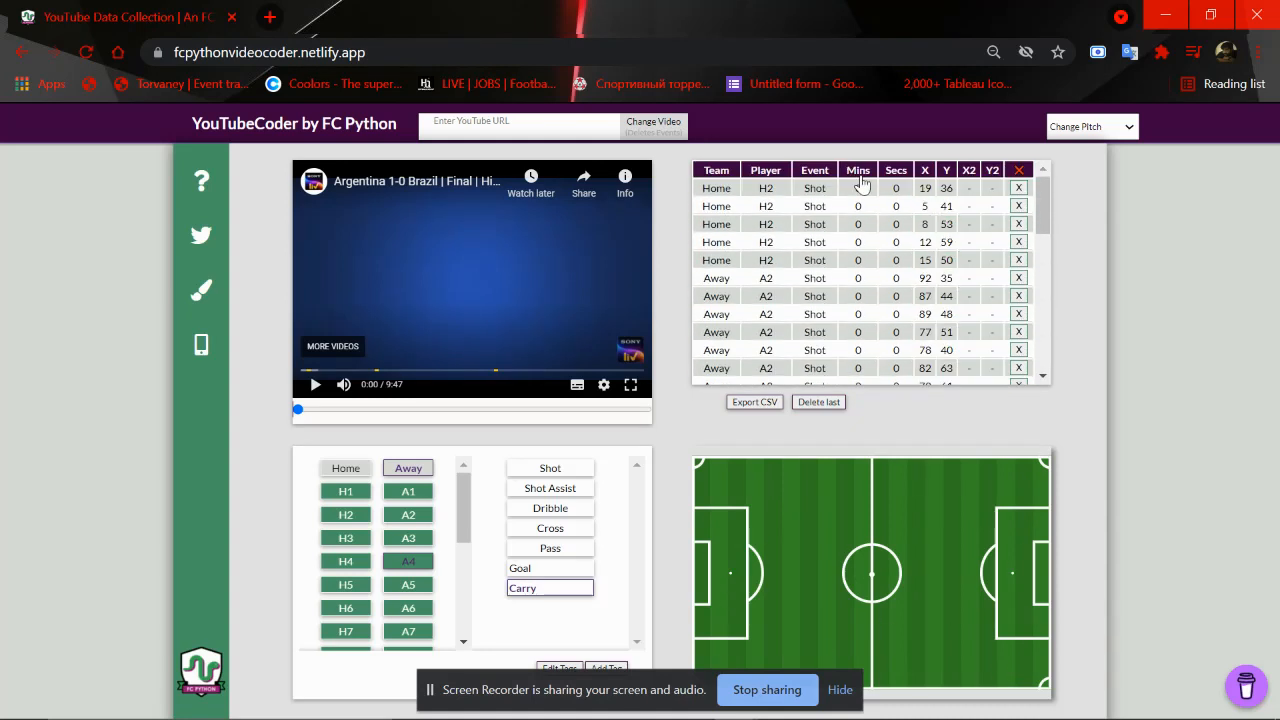
pyautogui.scroll(-4, 862, 200)
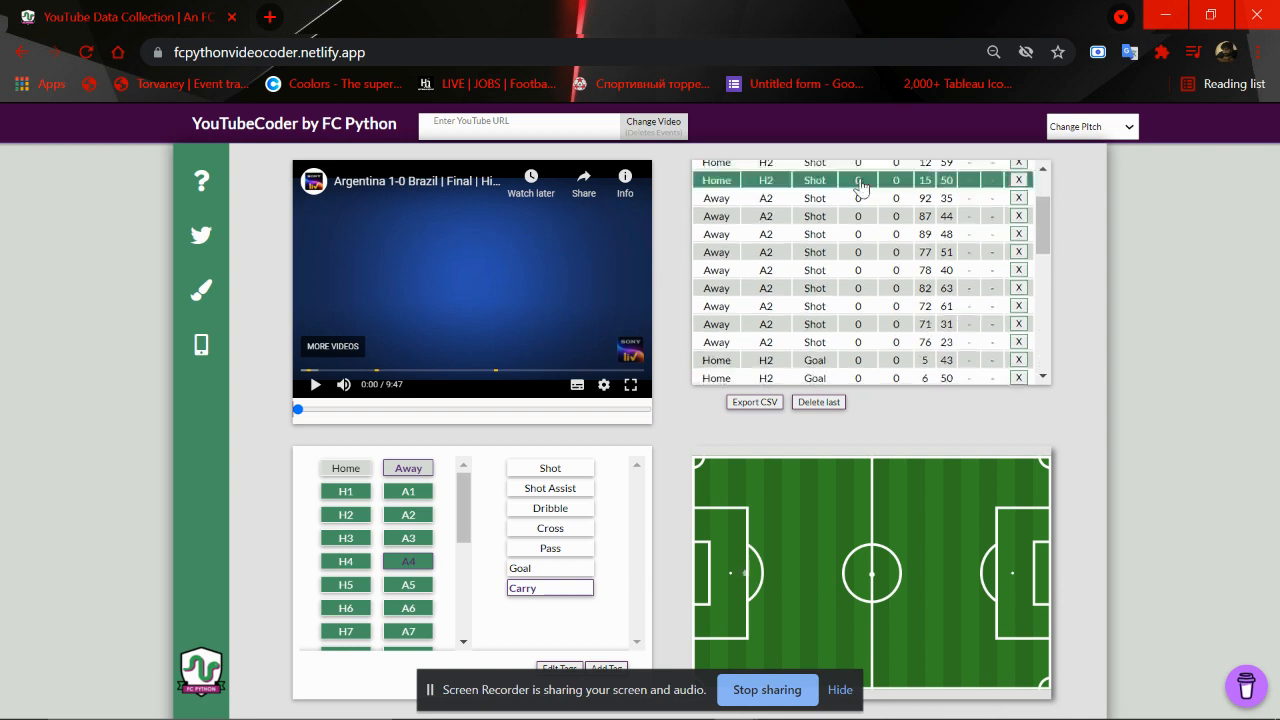
pyautogui.scroll(-6, 870, 297)
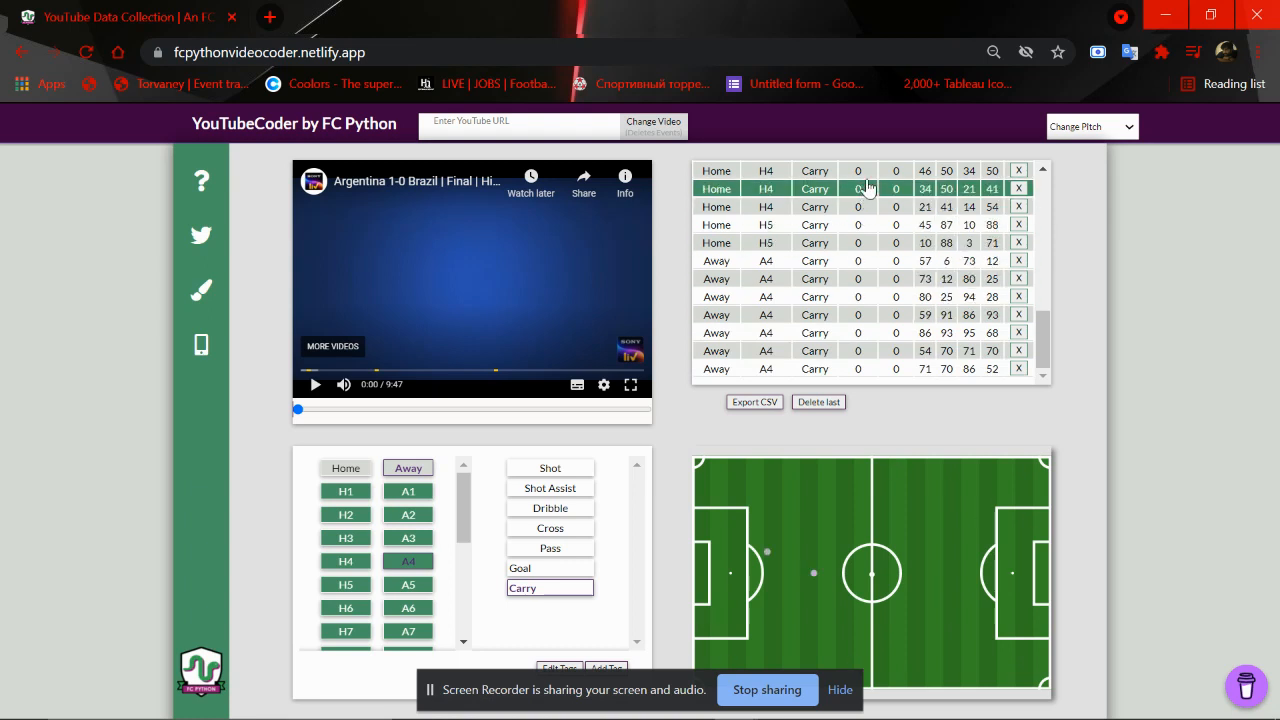
pyautogui.scroll(2, 872, 212)
pyautogui.scroll(-2, 876, 250)
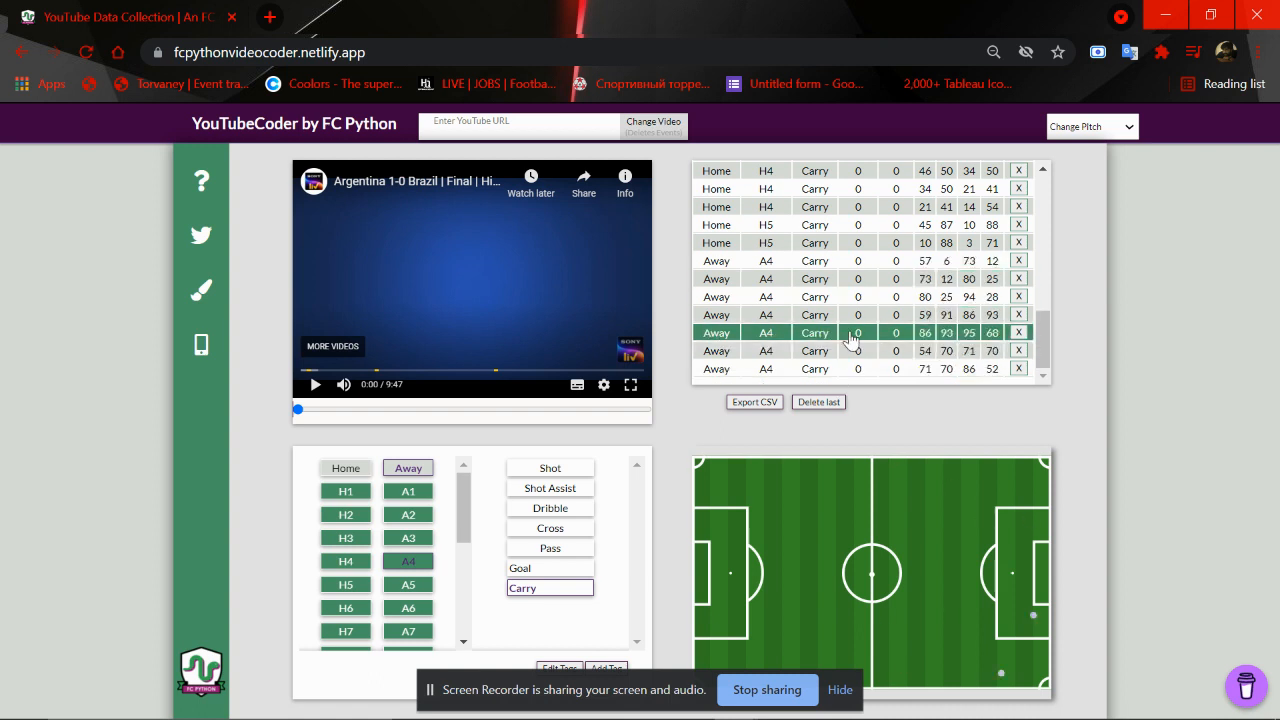
pyautogui.scroll(6, 845, 320)
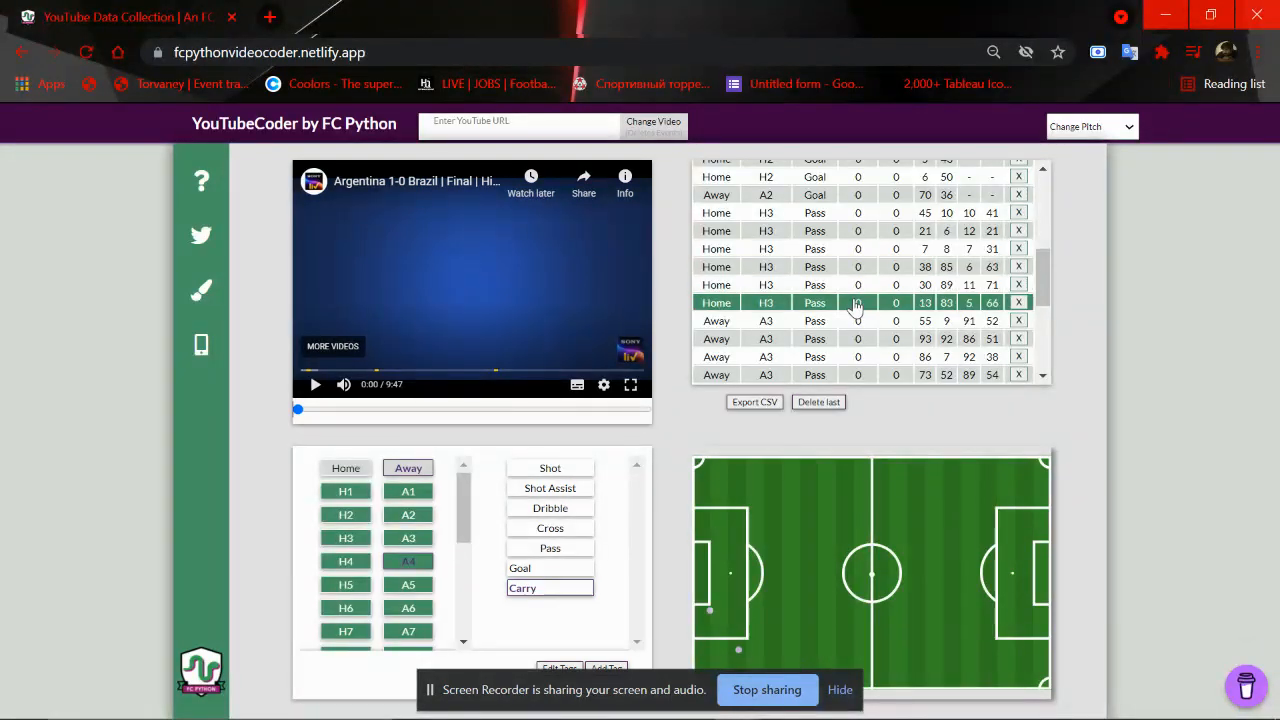
pyautogui.scroll(-3, 856, 307)
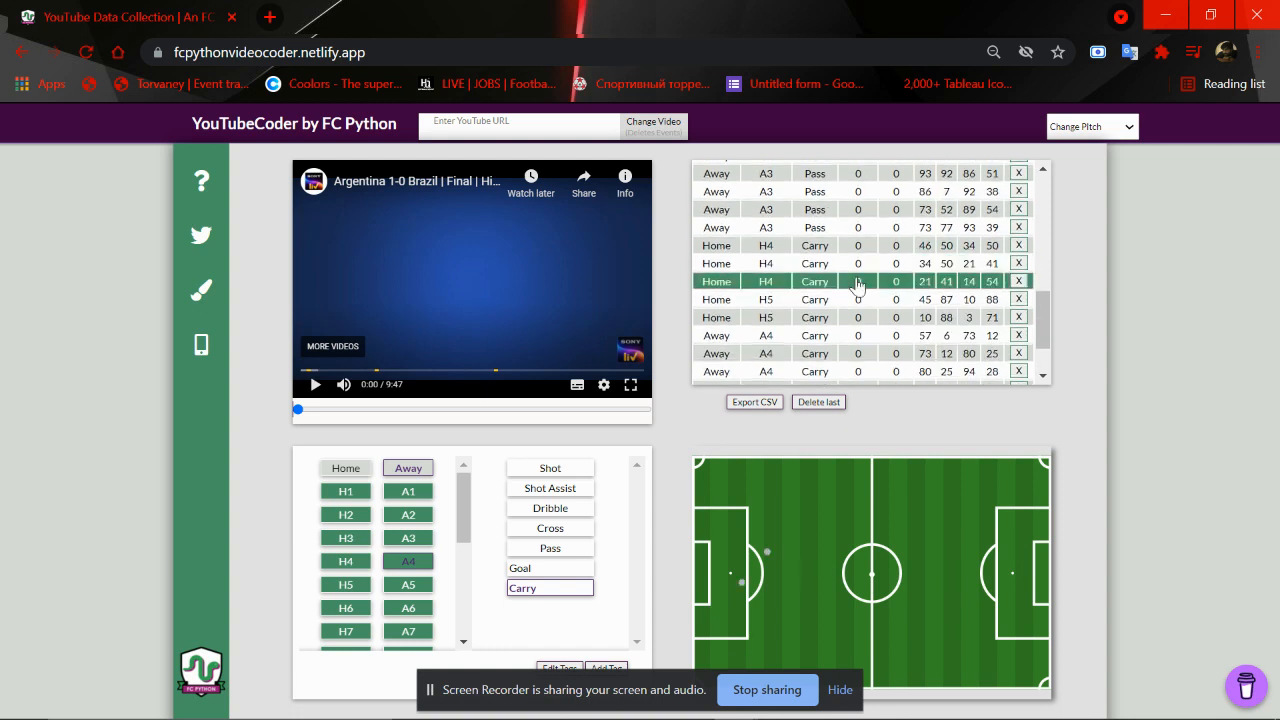
pyautogui.scroll(-2, 856, 285)
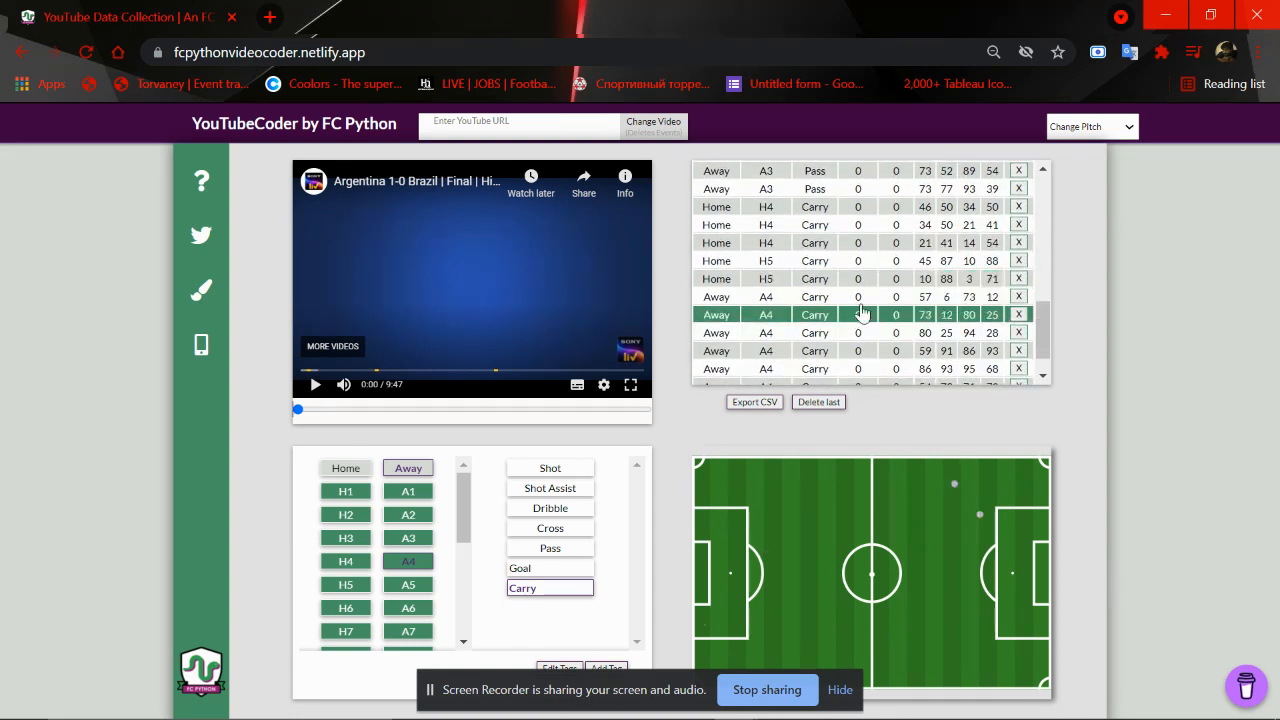
pyautogui.scroll(10, 862, 300)
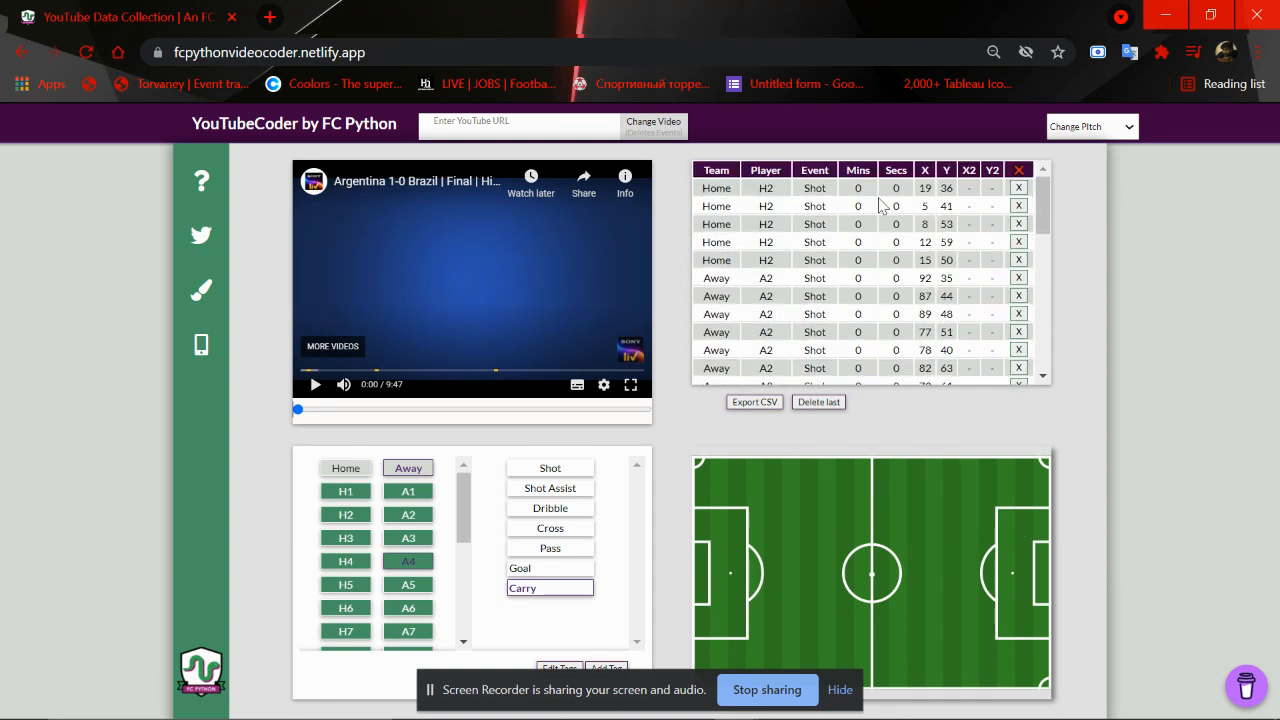
# Export the recorded events as a CSV file named Sampleevents on the Desktop
pyautogui.scroll(-3, 868, 200)
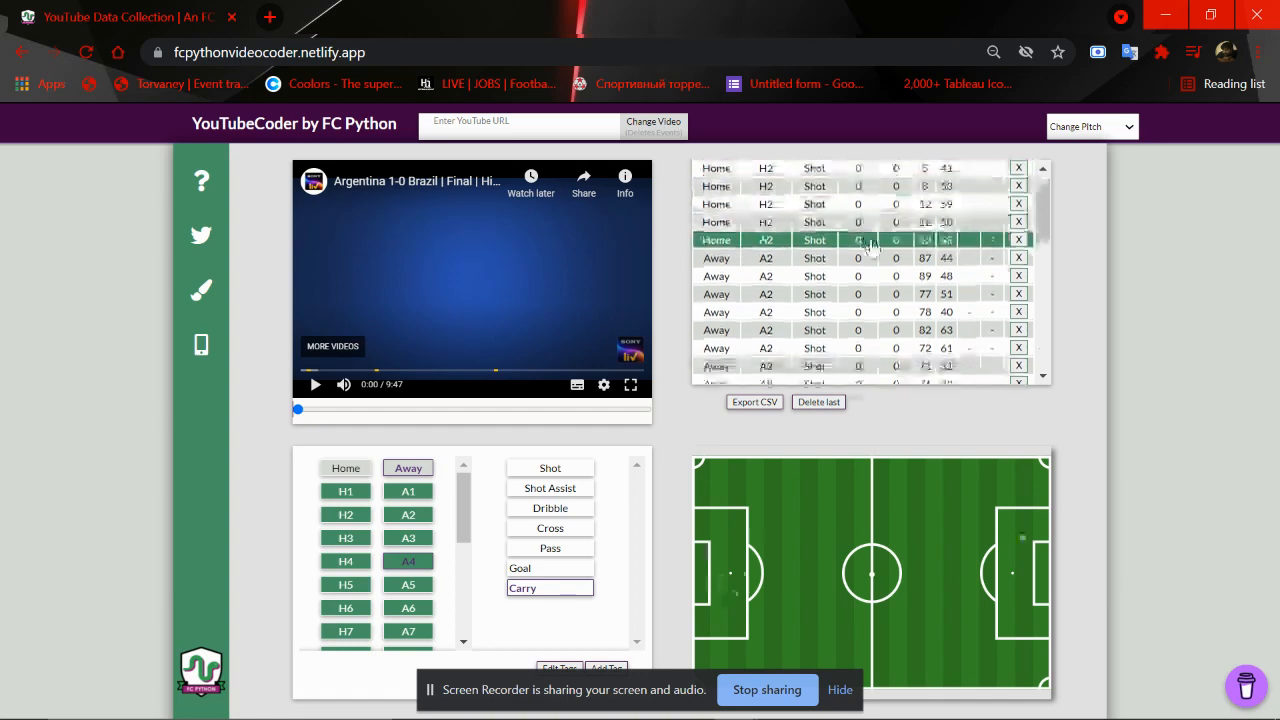
pyautogui.scroll(-3, 876, 320)
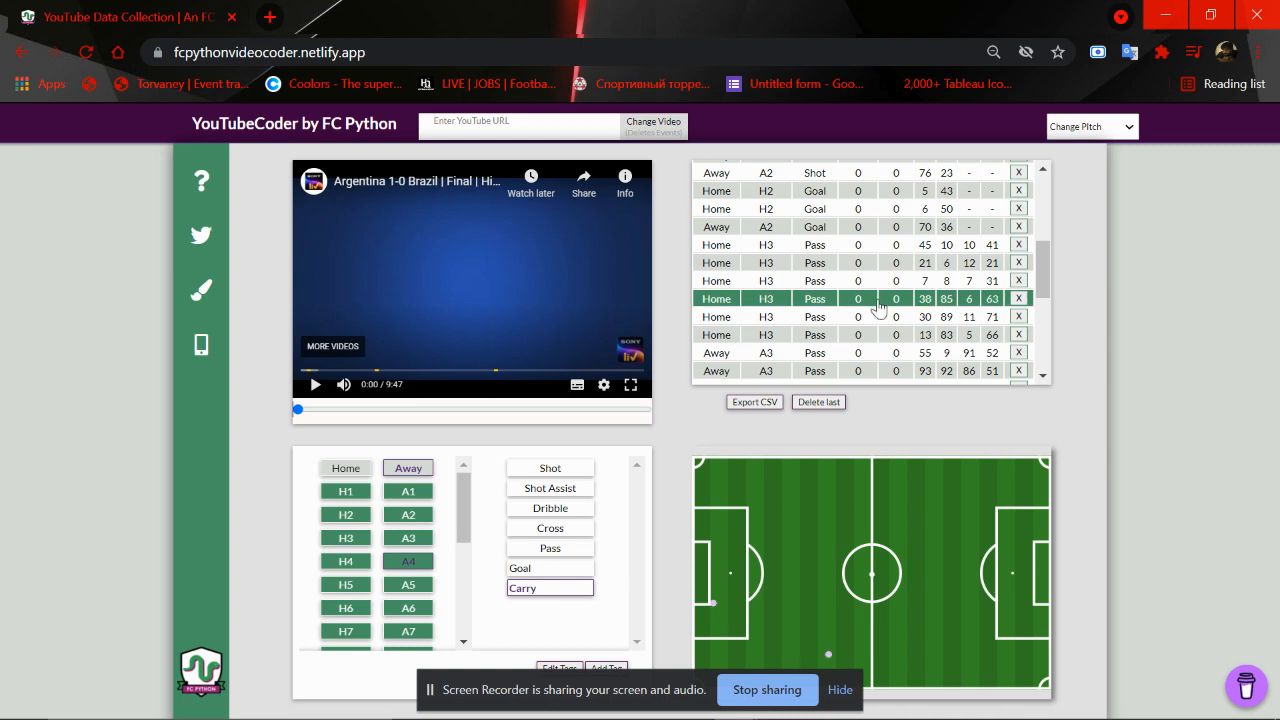
pyautogui.scroll(-3, 876, 320)
pyautogui.scroll(-4, 876, 340)
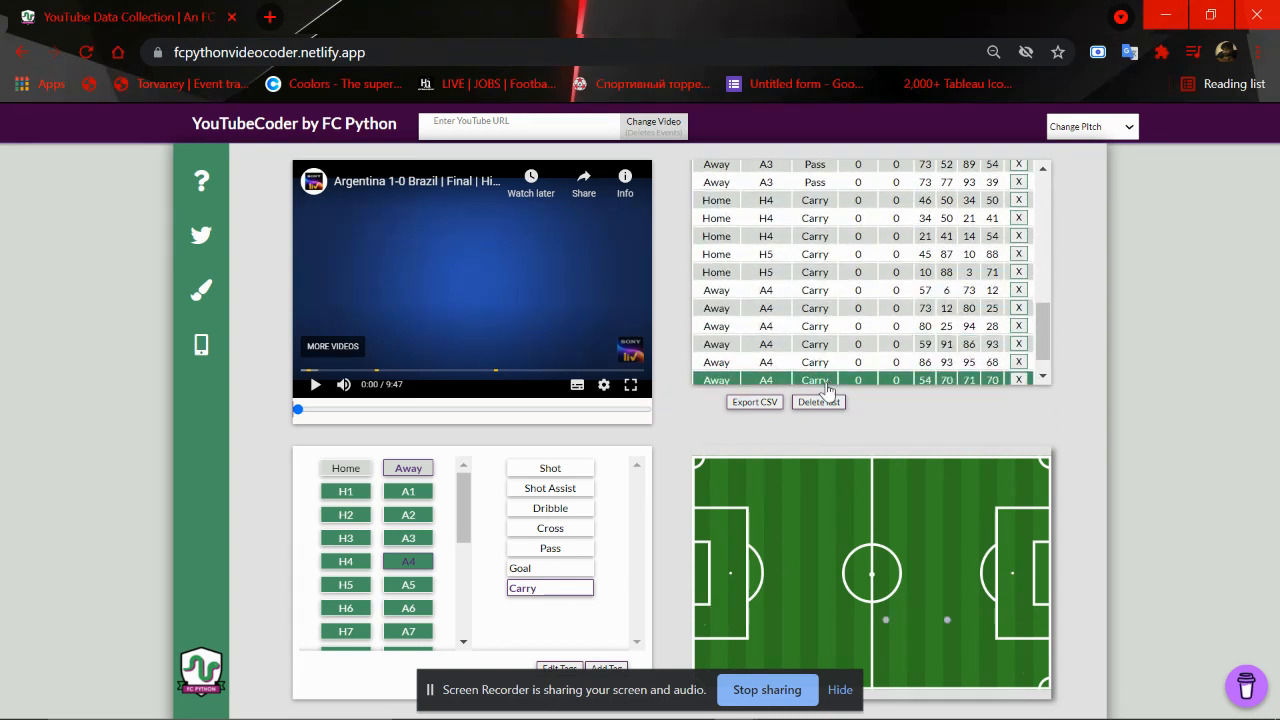
pyautogui.scroll(10, 843, 297)
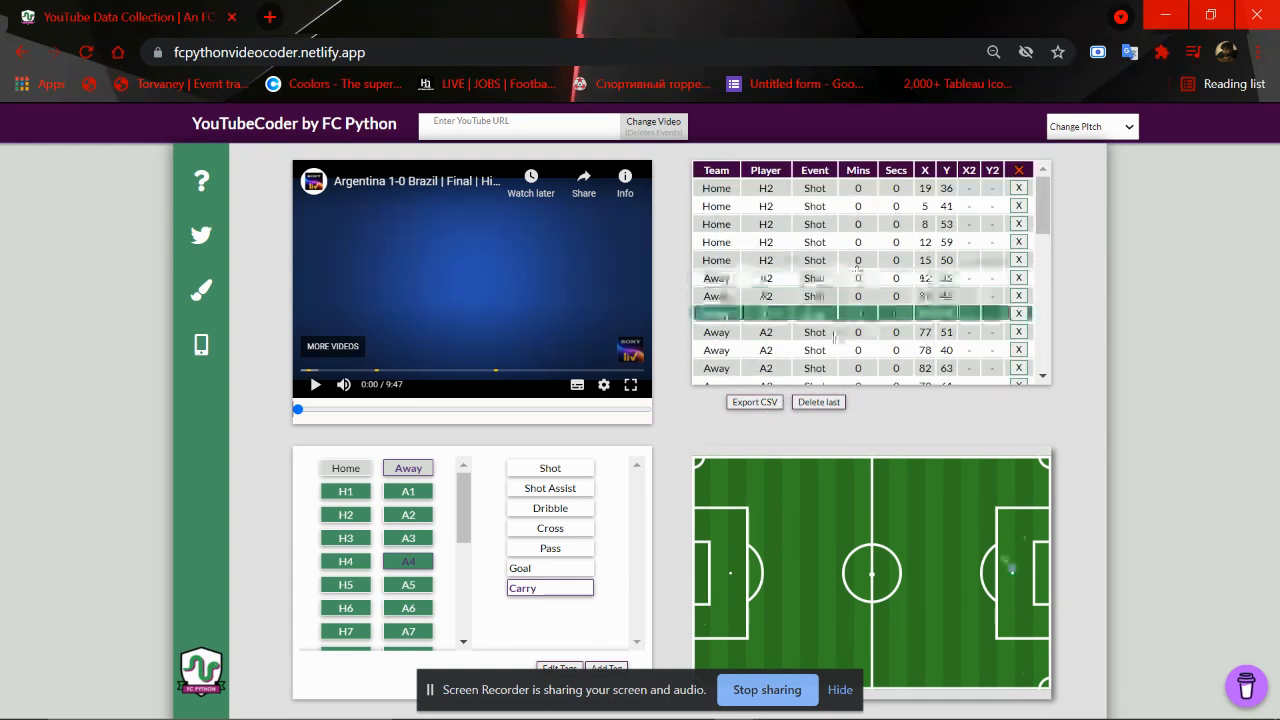
pyautogui.click(766, 410)
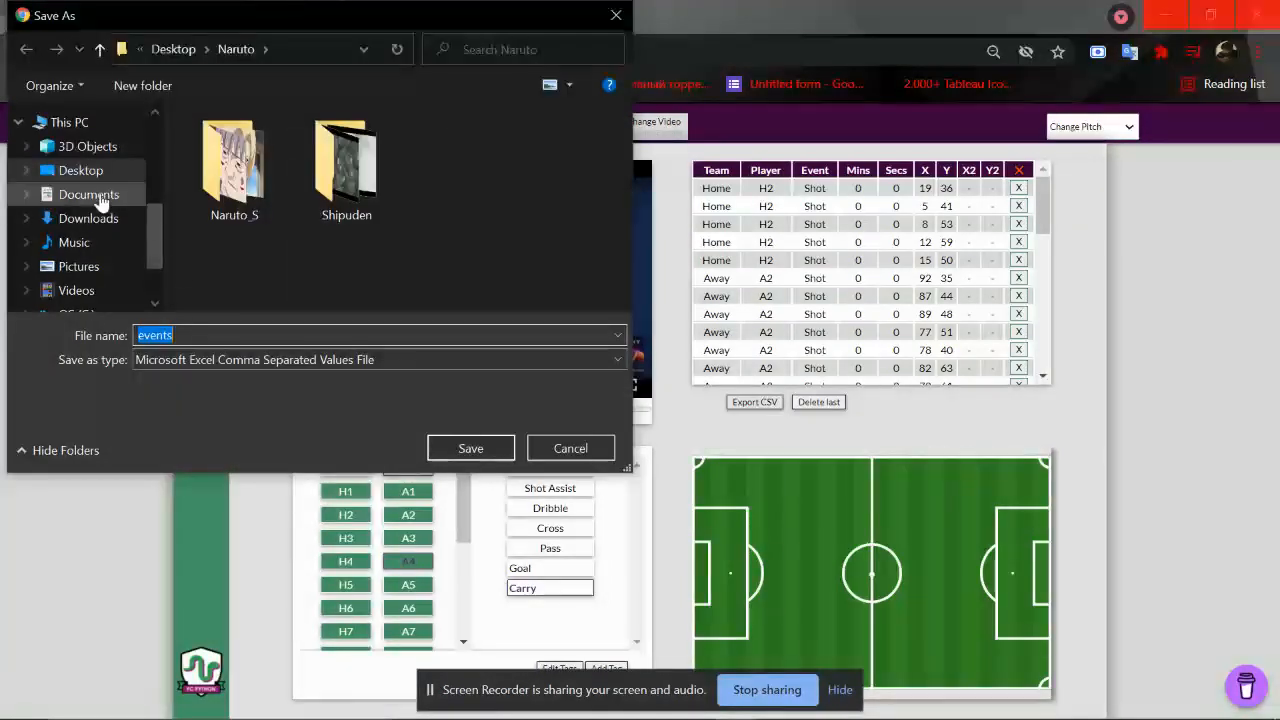
pyautogui.click(80, 170)
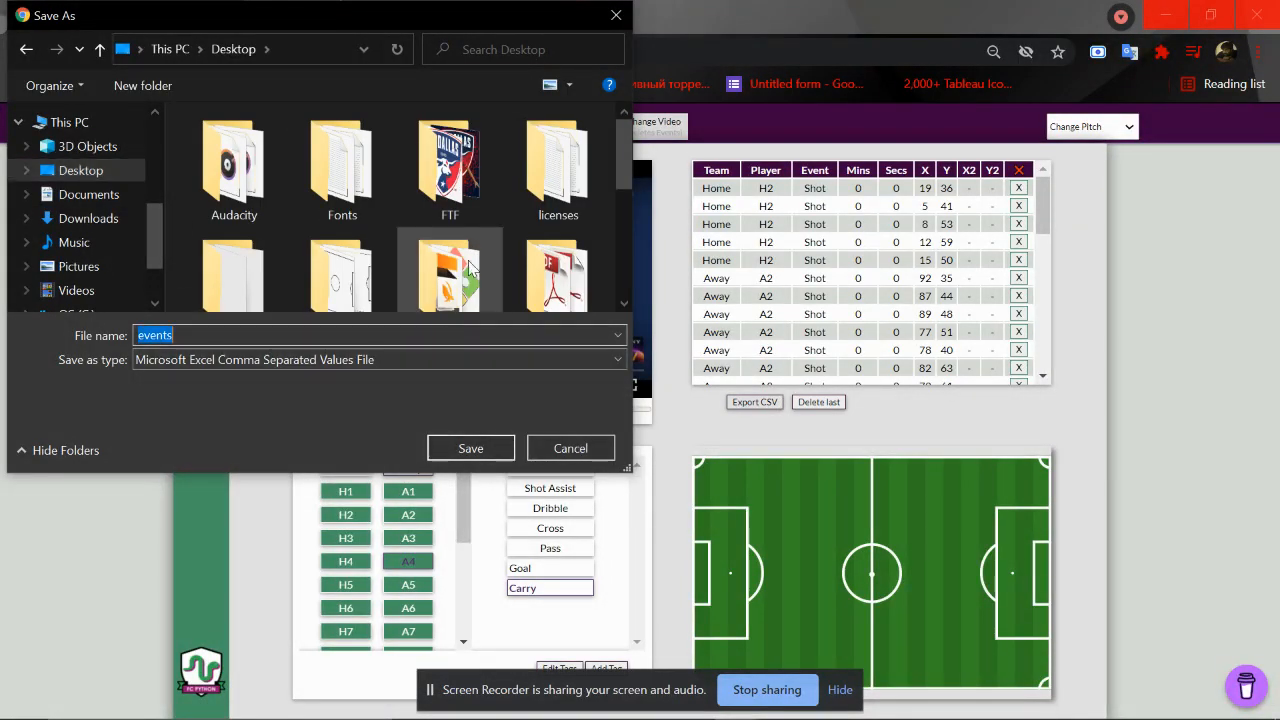
pyautogui.scroll(-2, 482, 235)
pyautogui.scroll(3, 478, 260)
pyautogui.write('Sampleev')
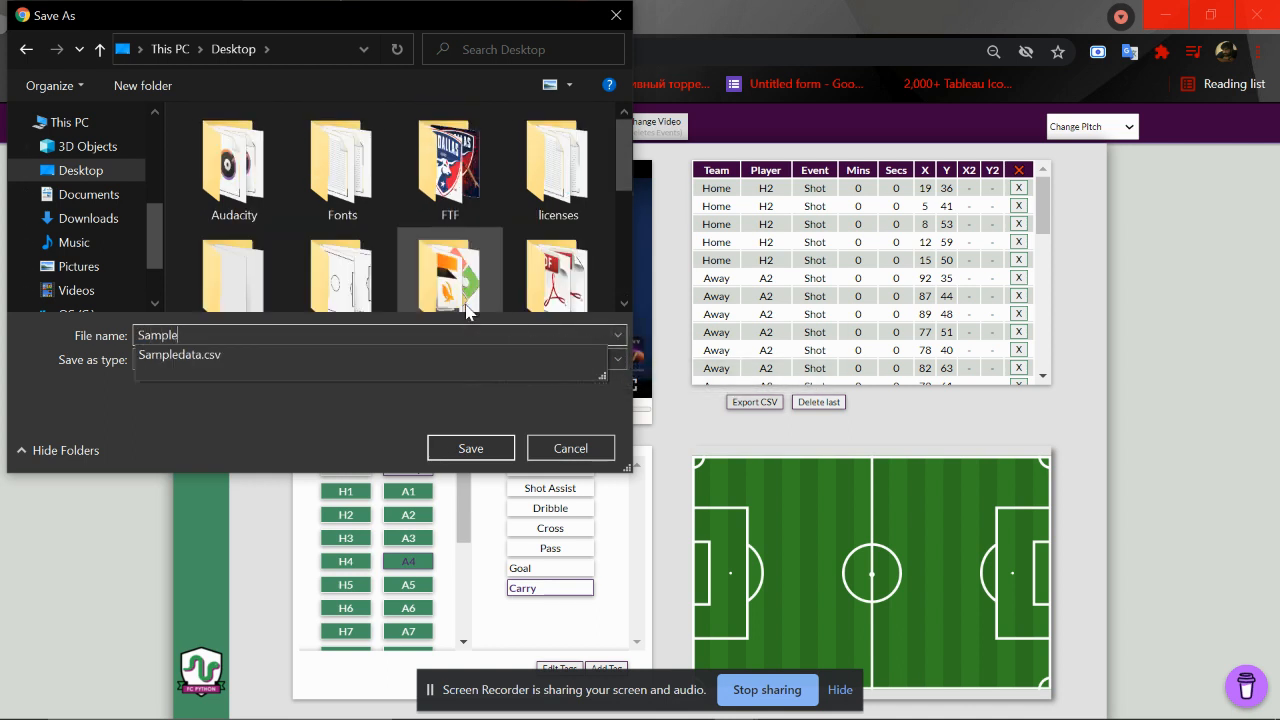
pyautogui.press('Return')
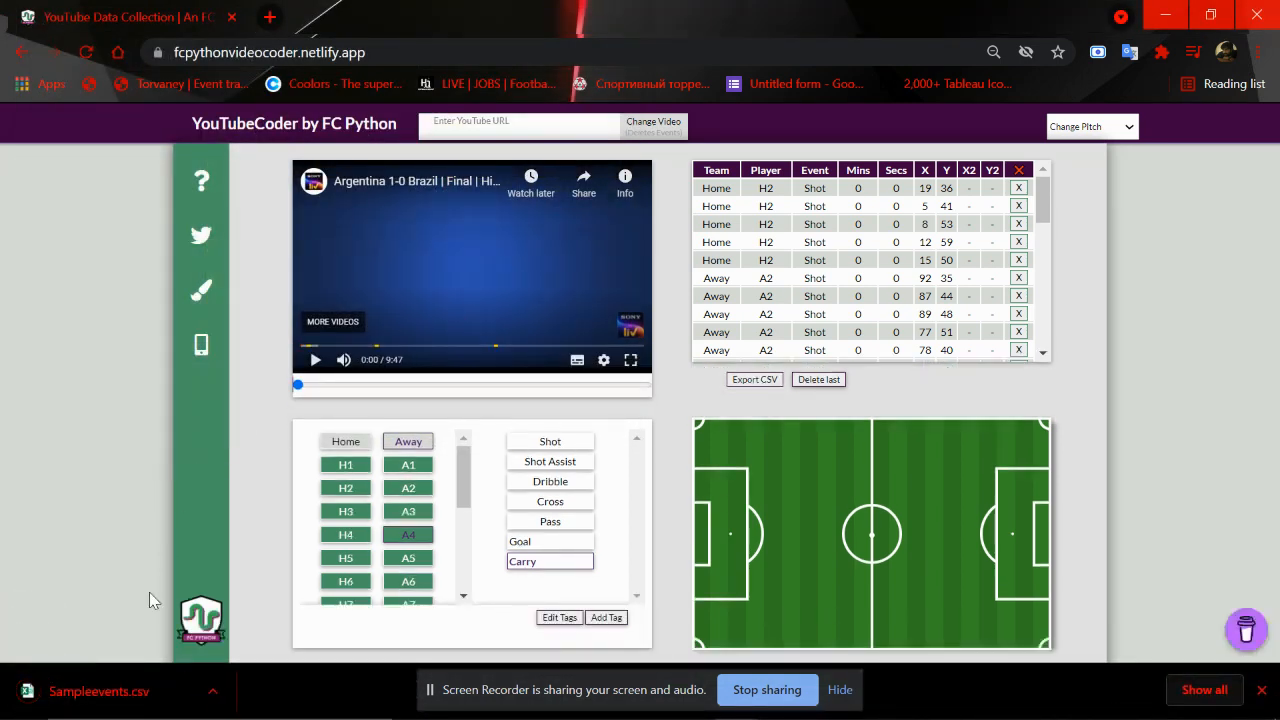
# Open the exported Sampleevents.csv in Excel and insert a column headed EventID between Event and Mins
pyautogui.click(99, 680)
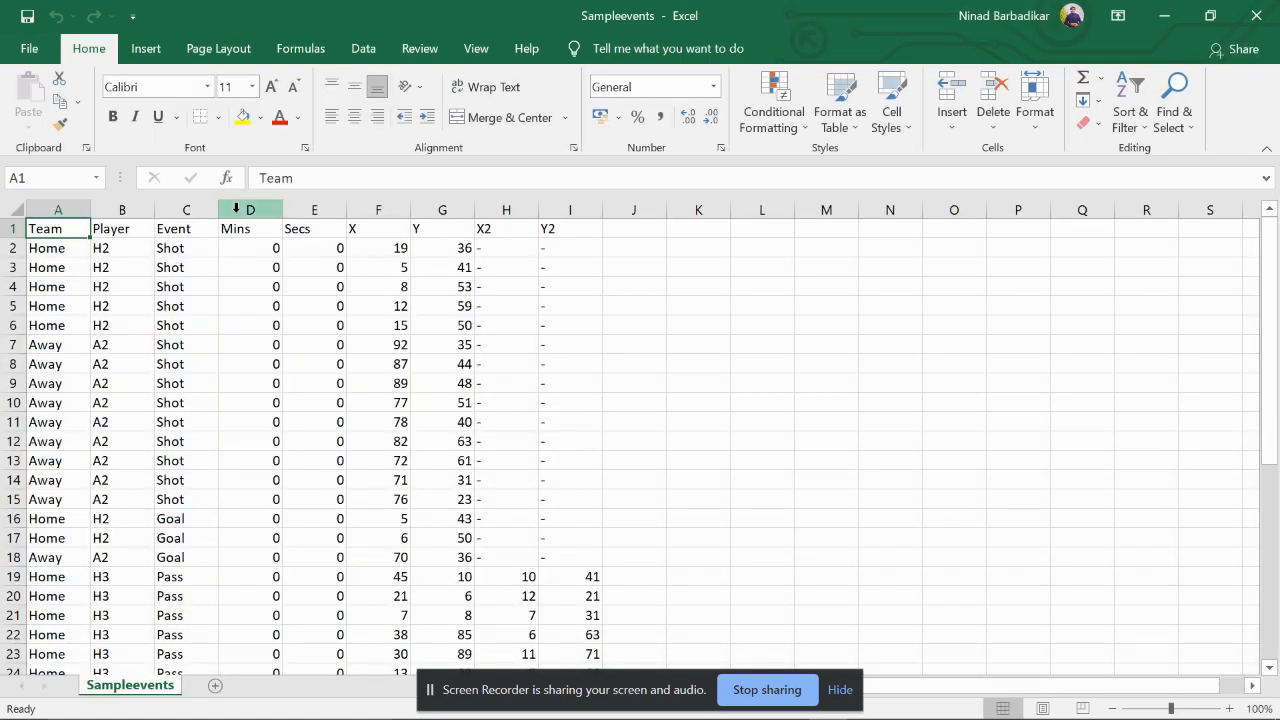
pyautogui.click(236, 208)
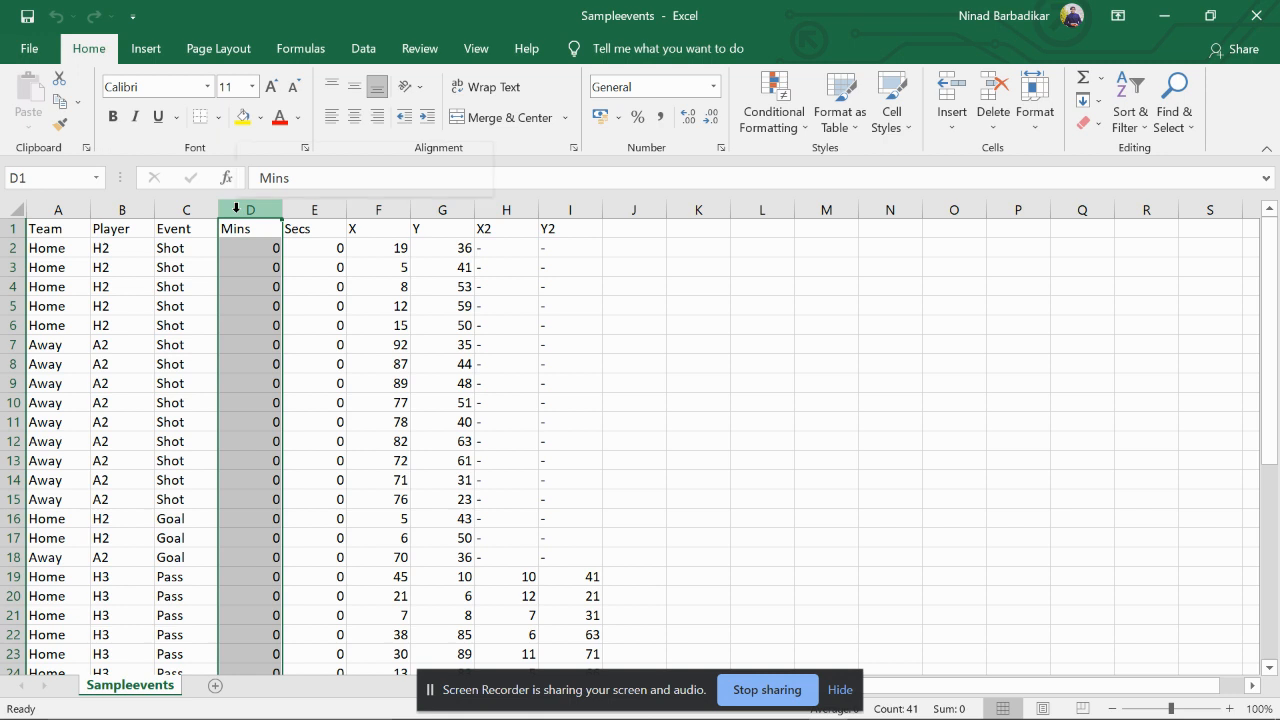
pyautogui.rightClick(237, 210)
pyautogui.click(316, 353)
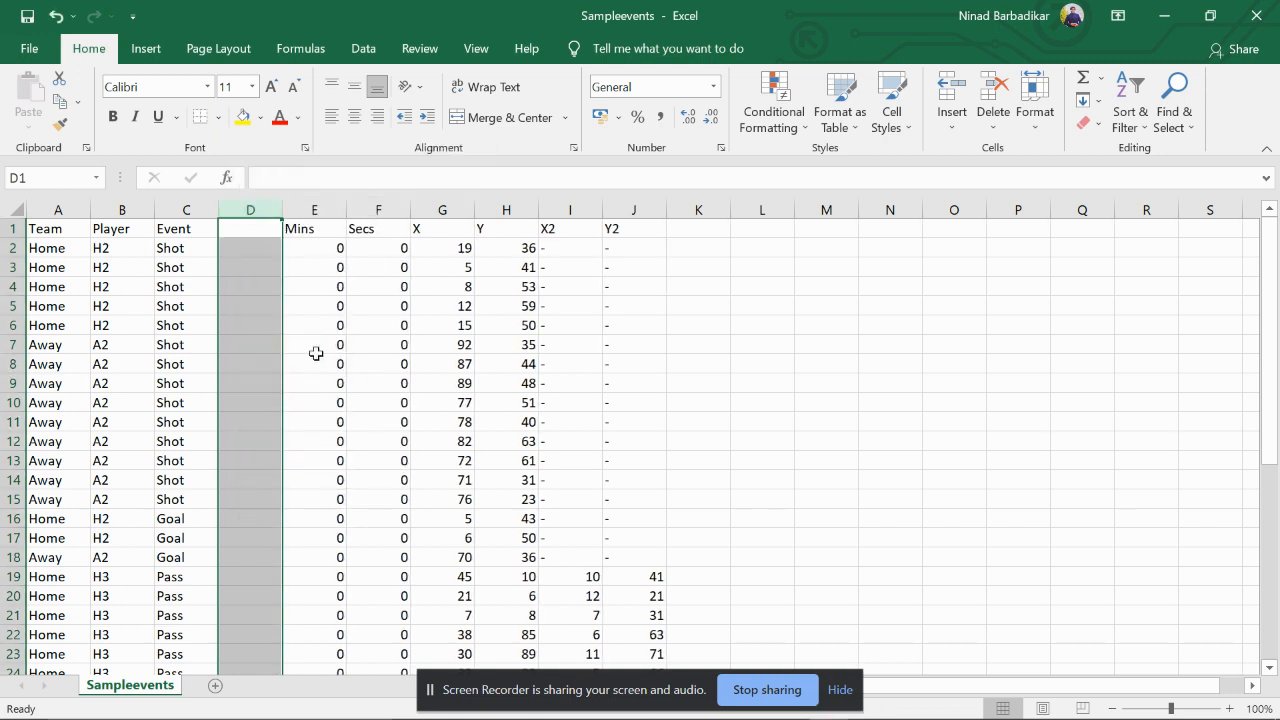
pyautogui.click(237, 242)
pyautogui.write('Eventl')
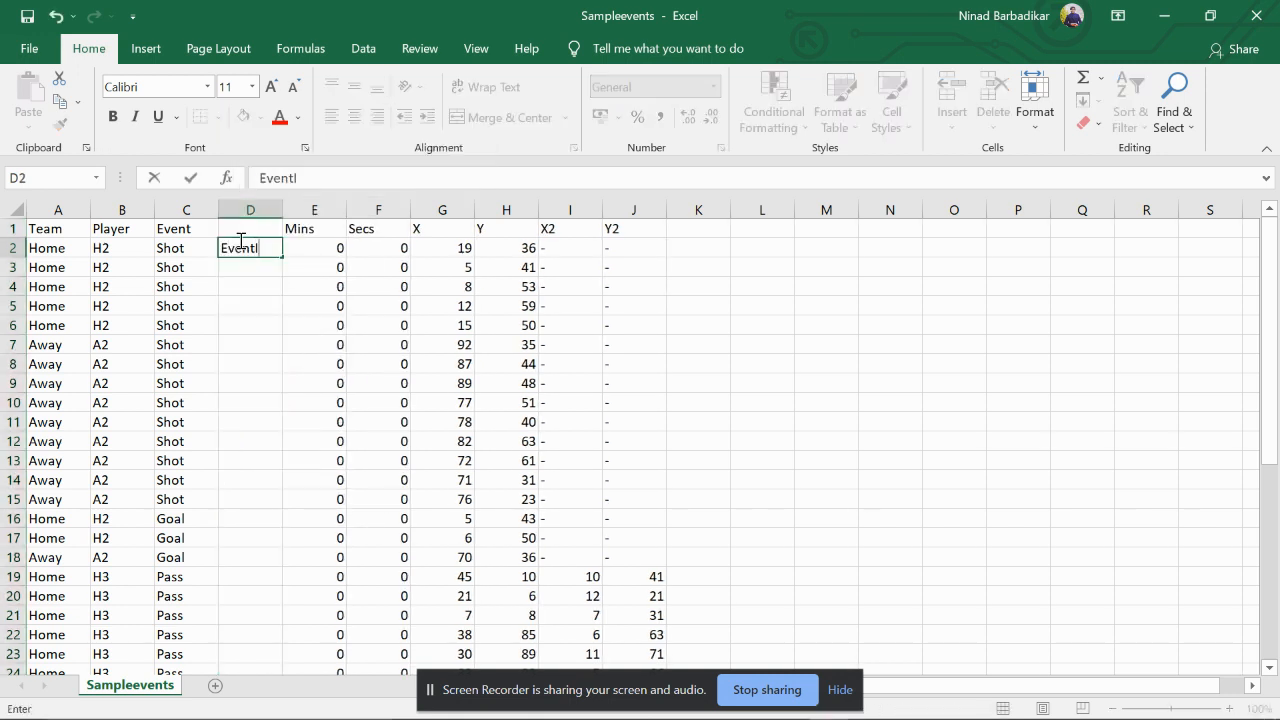
pyautogui.press('Up')
pyautogui.write('EventId')
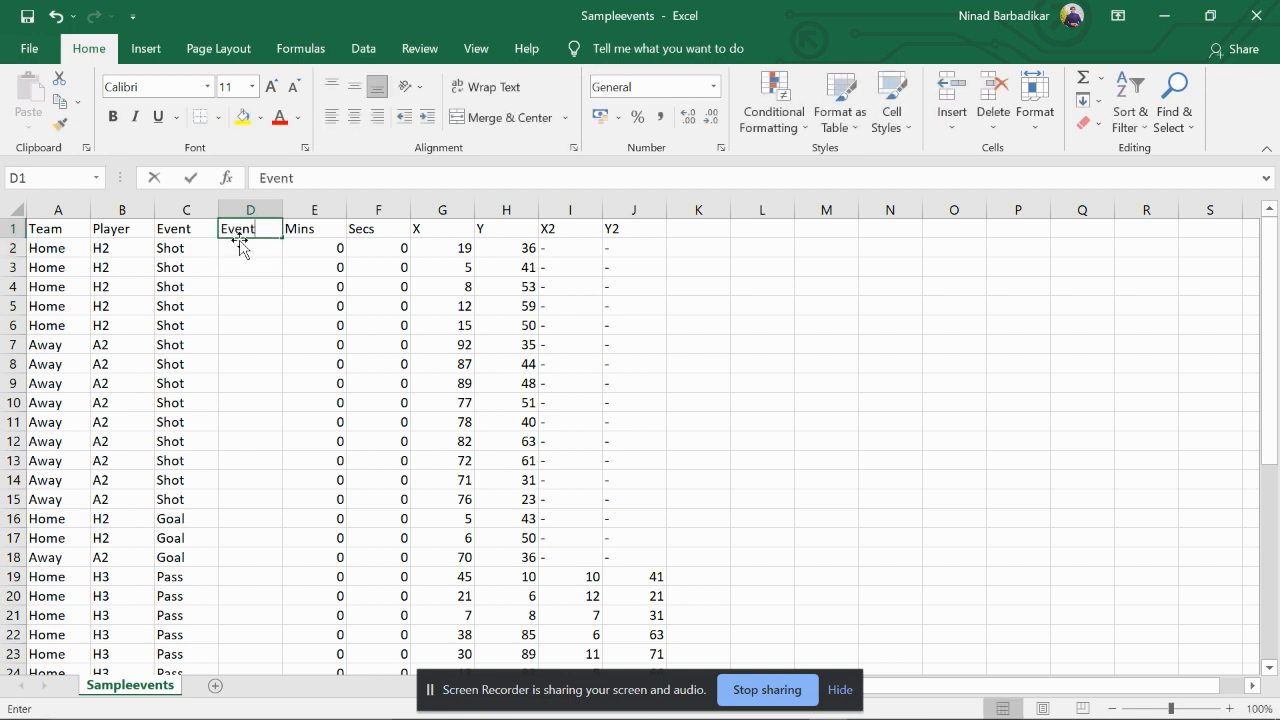
pyautogui.press('Return')
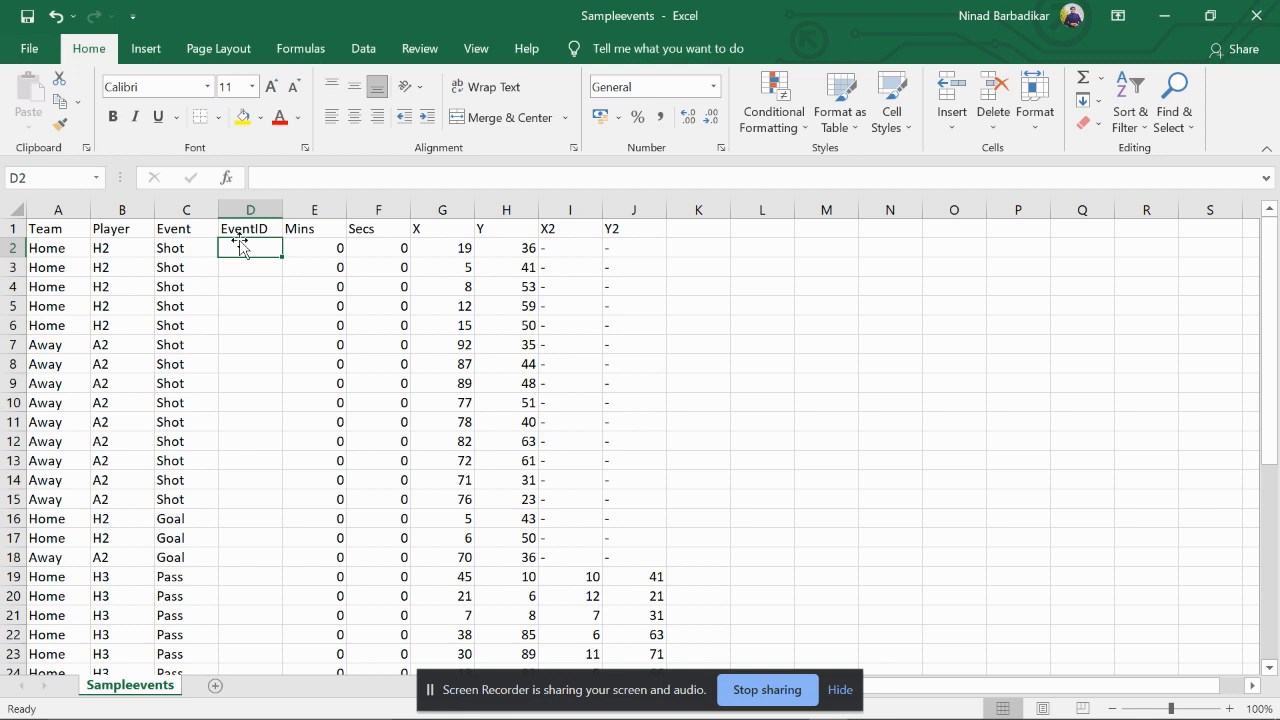
# Enter event IDs 1 to 5 for the five home H2 shots in D2:D6
pyautogui.write('1 2')
pyautogui.press('Return')
pyautogui.write('3')
pyautogui.press('Return')
pyautogui.write('4')
pyautogui.press('Return')
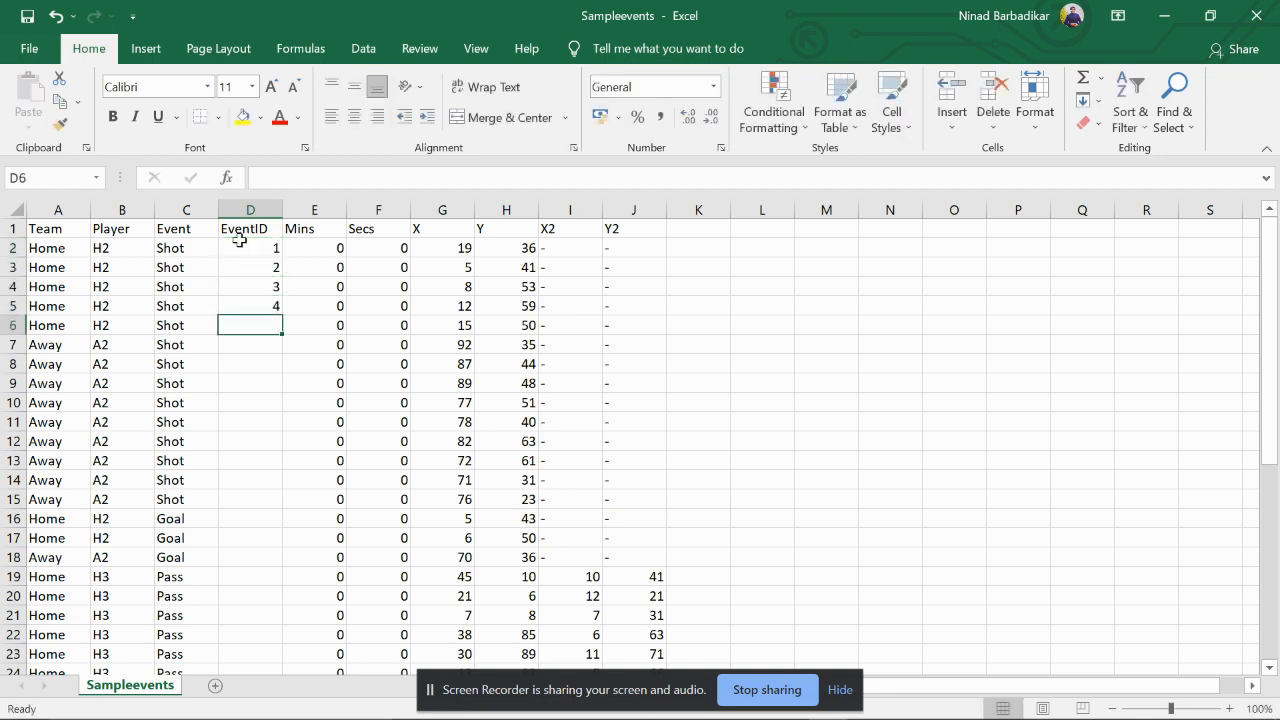
pyautogui.write('5')
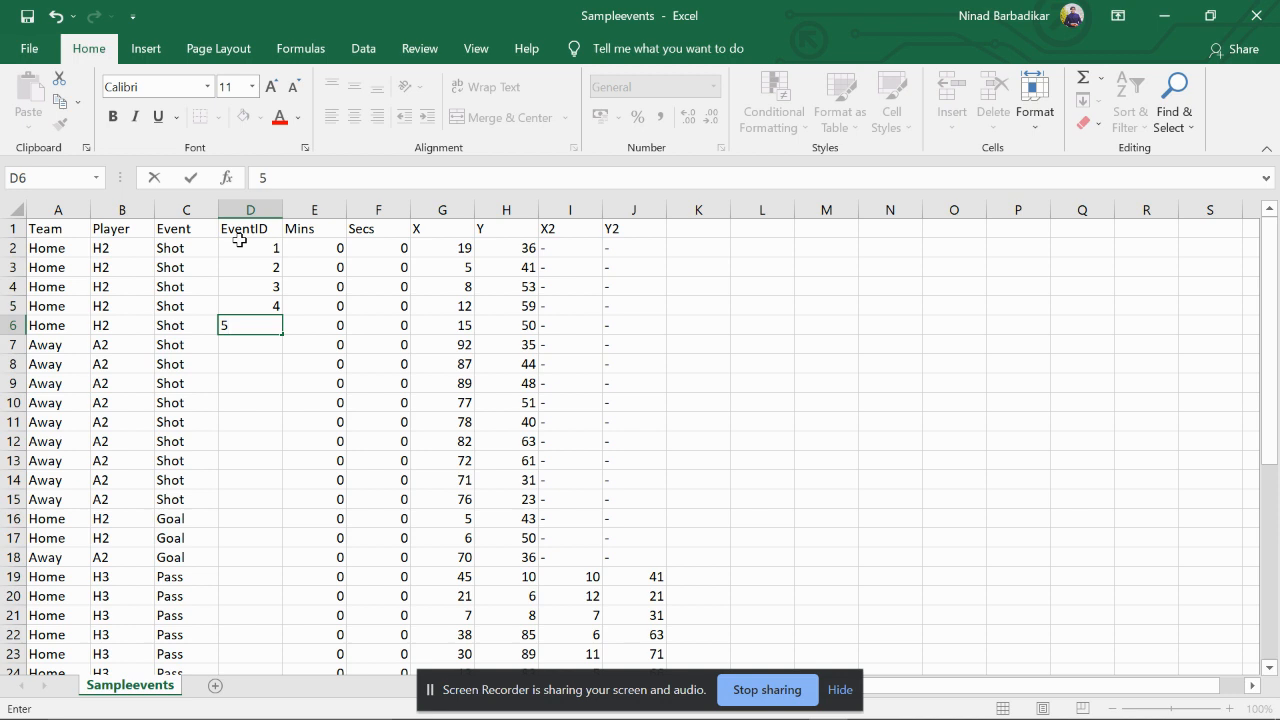
pyautogui.press('Up')
pyautogui.press('Down')
pyautogui.press('Down')
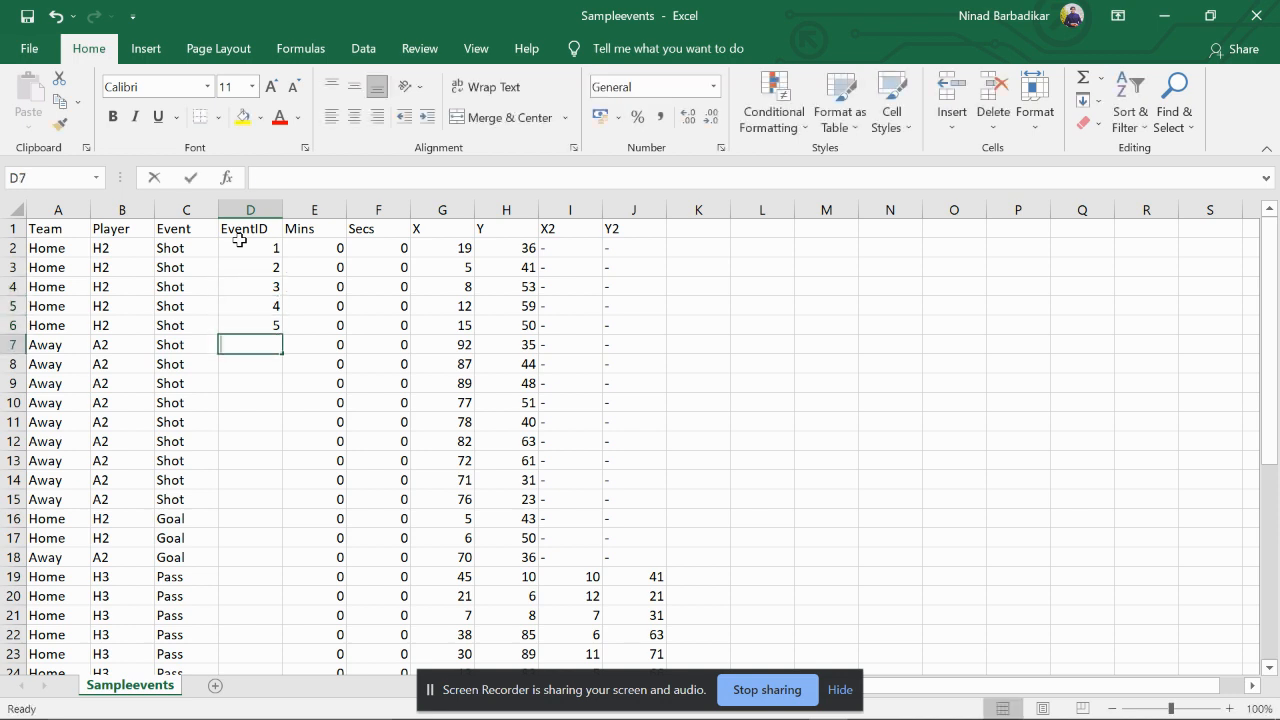
# Enter event IDs 6 to 10 for the first five away A2 shots in D7:D11
pyautogui.write('6')
pyautogui.press('Return')
pyautogui.write('7')
pyautogui.press('Return')
pyautogui.write('8')
pyautogui.press('Return')
pyautogui.write('9')
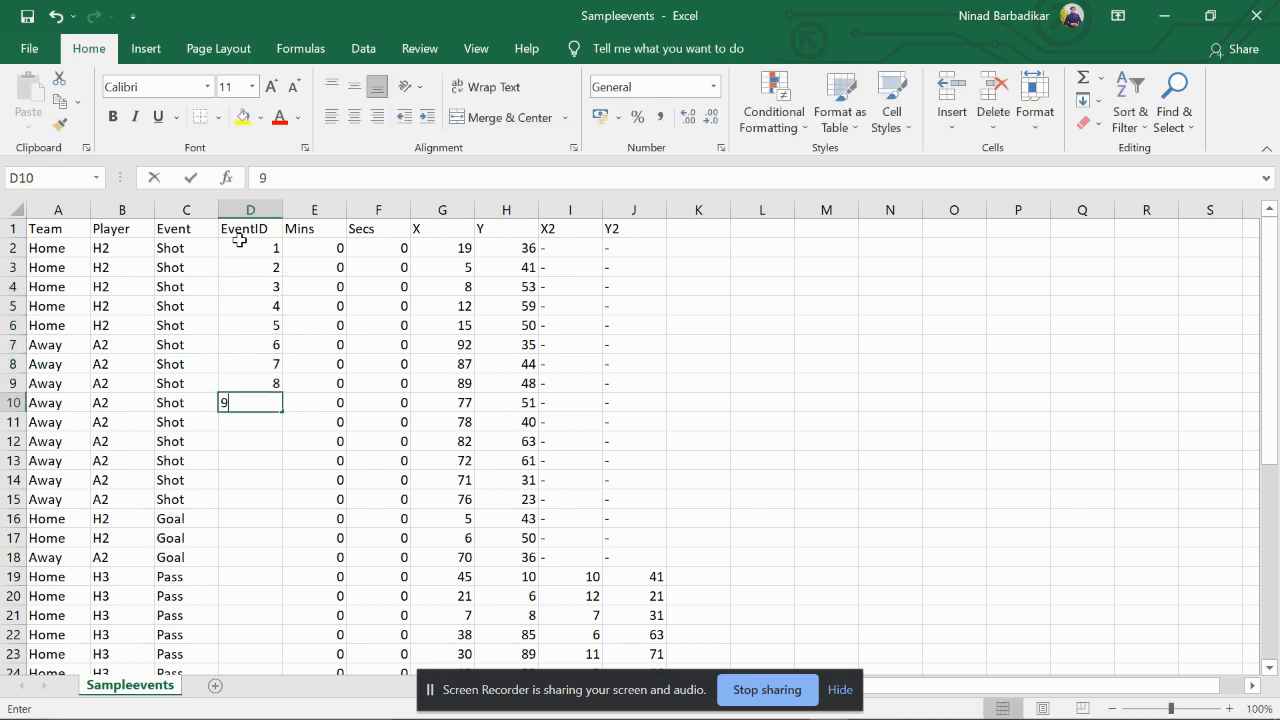
pyautogui.press('Return')
pyautogui.write('10')
pyautogui.press('Return')
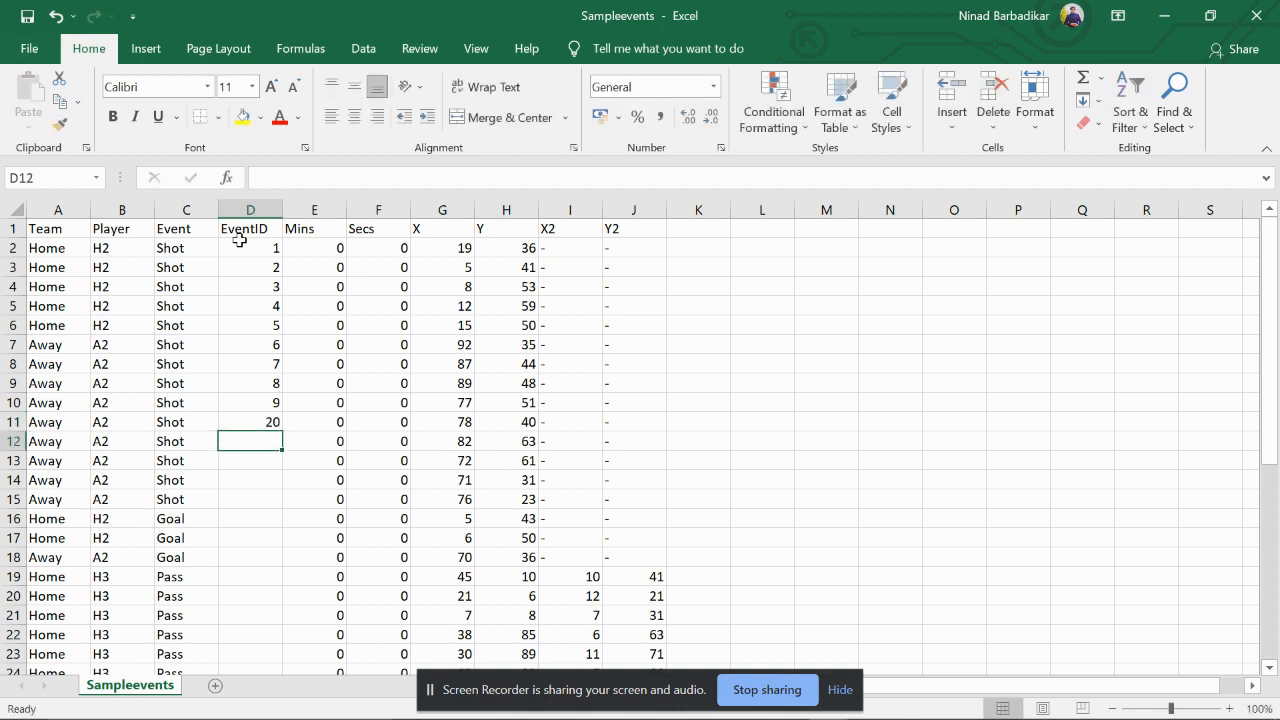
pyautogui.press('Up')
pyautogui.write('11')
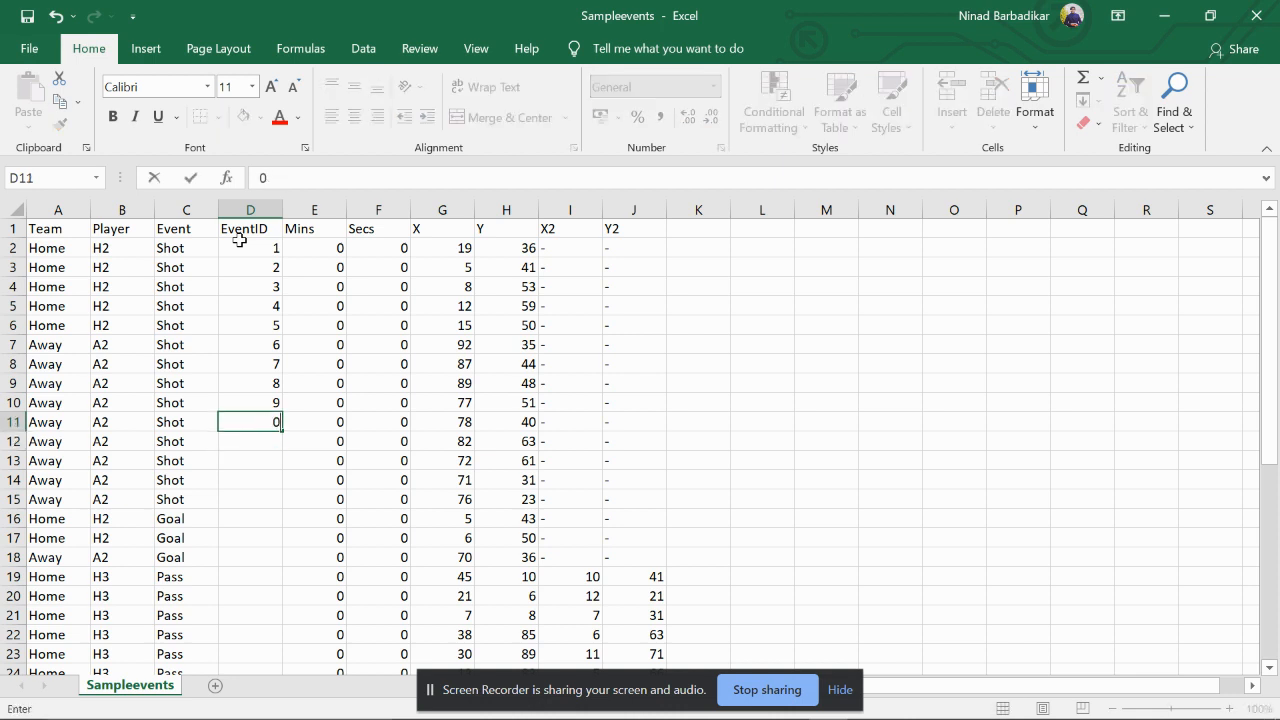
# Fill the EventID series from D2:D3 down through the last Goal row, ending with 17 in D18
pyautogui.click(263, 250)
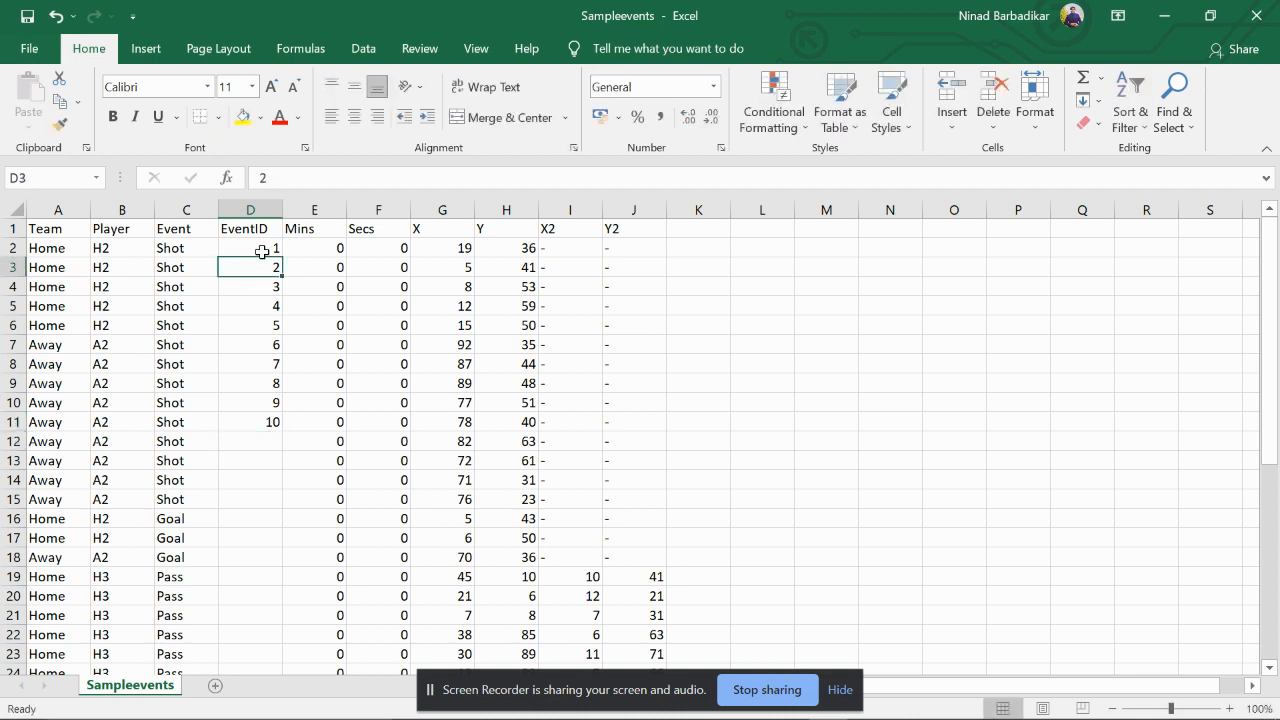
pyautogui.hotkey('shift', 'Down')
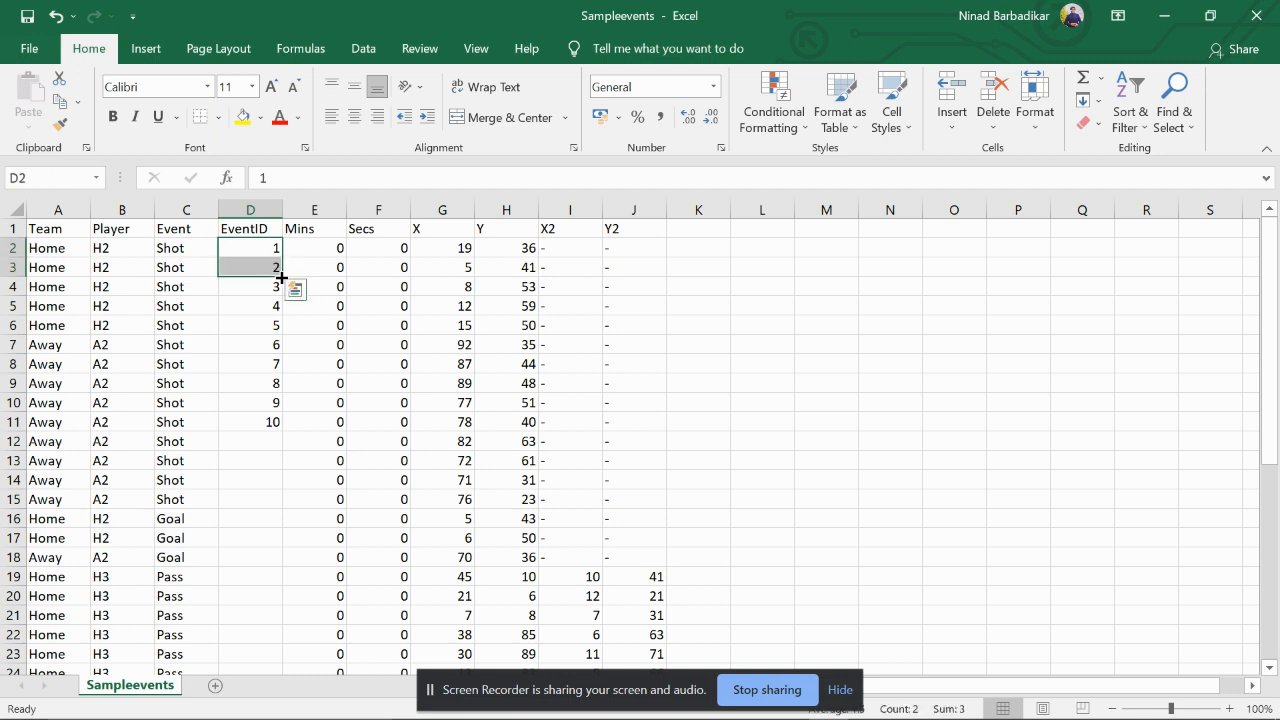
pyautogui.moveTo(282, 277); pyautogui.dragTo(279, 564)
pyautogui.click(260, 545)
pyautogui.click(255, 576)
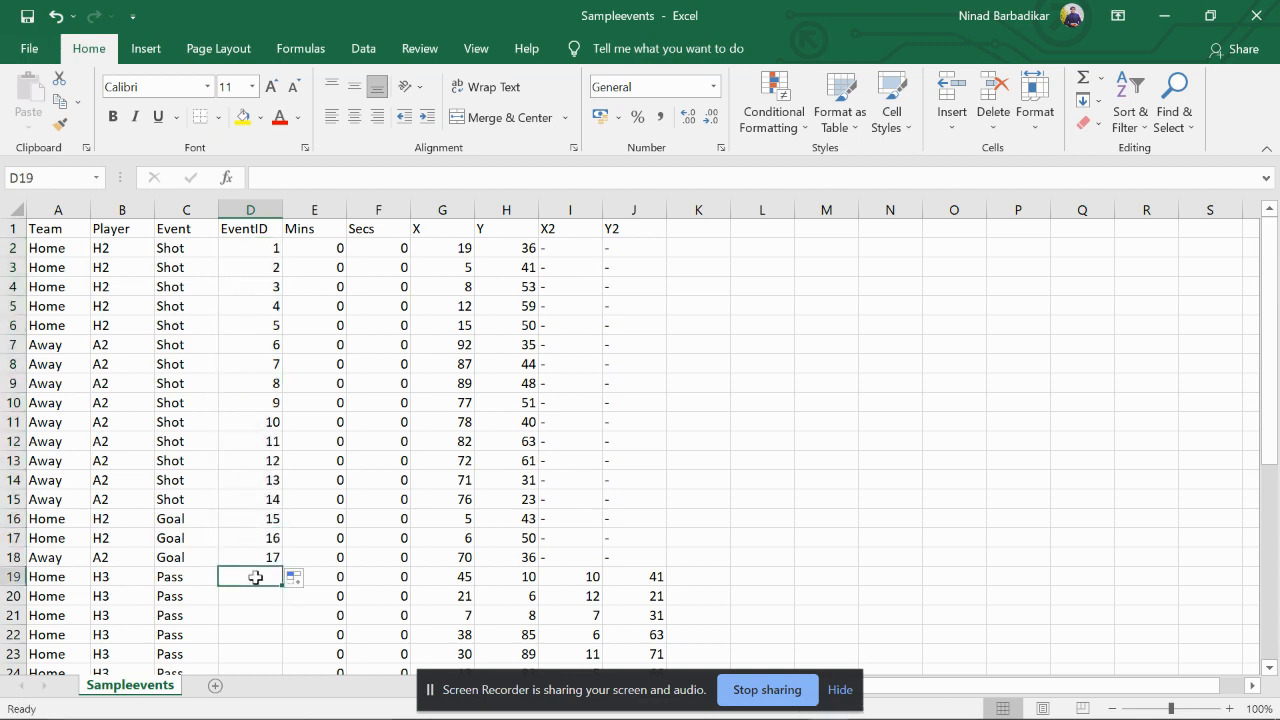
# Continue the EventID series from D17:D18 through all Pass rows, ending with 28 in D29
pyautogui.scroll(-3, 266, 621)
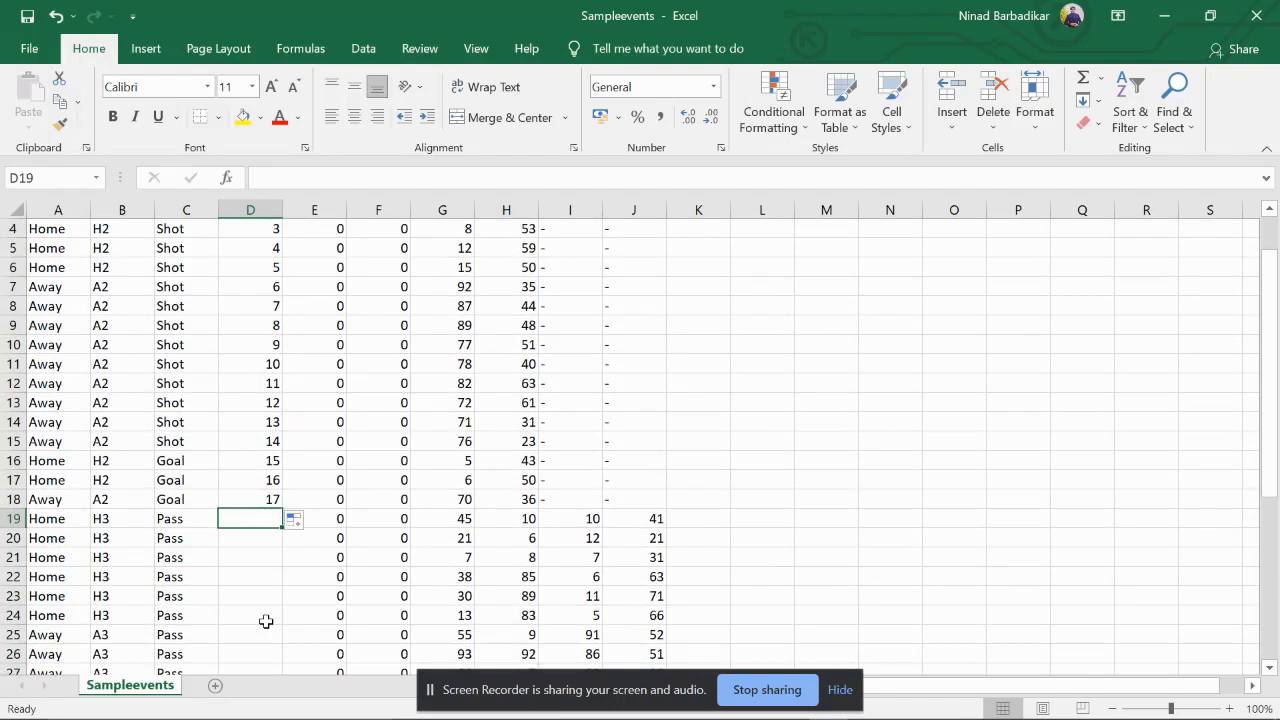
pyautogui.click(266, 497)
pyautogui.click(270, 481)
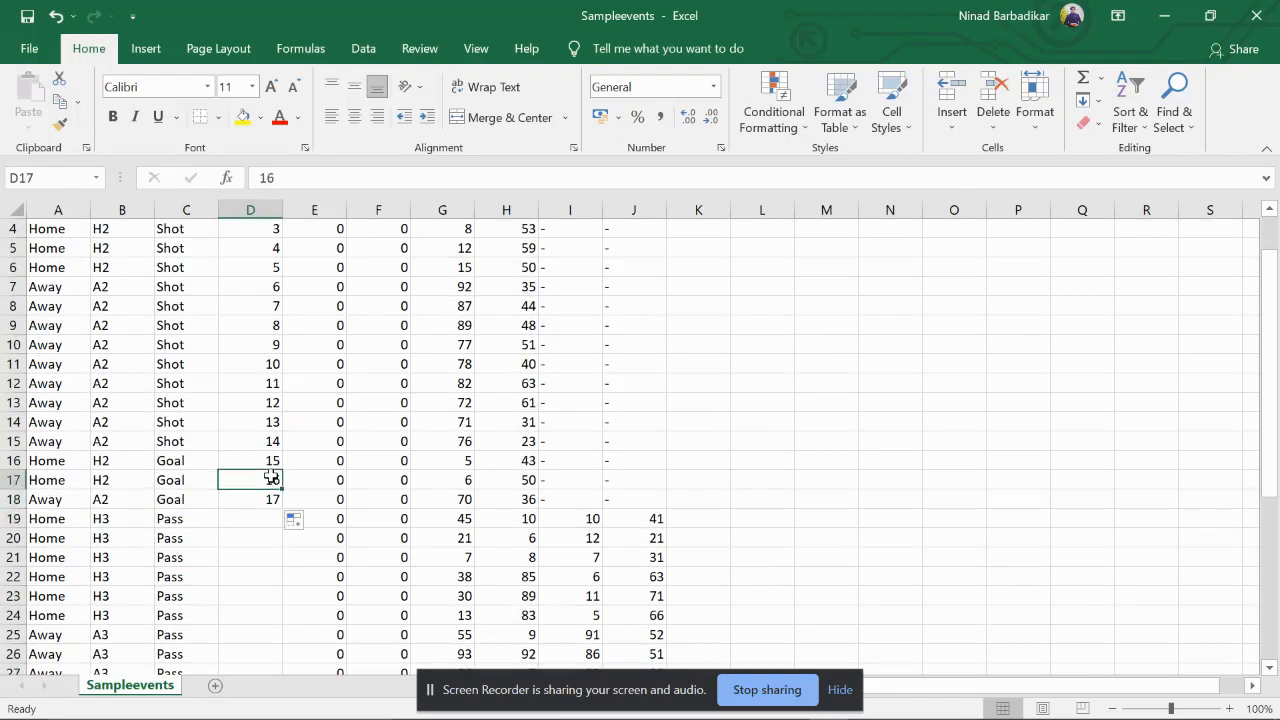
pyautogui.moveTo(284, 488)
pyautogui.mouseDown()
pyautogui.moveTo(290, 605)
pyautogui.moveTo(271, 477)
pyautogui.mouseUp()
pyautogui.hotkey('ctrl', 'z')
pyautogui.hotkey('shift', 'Down')
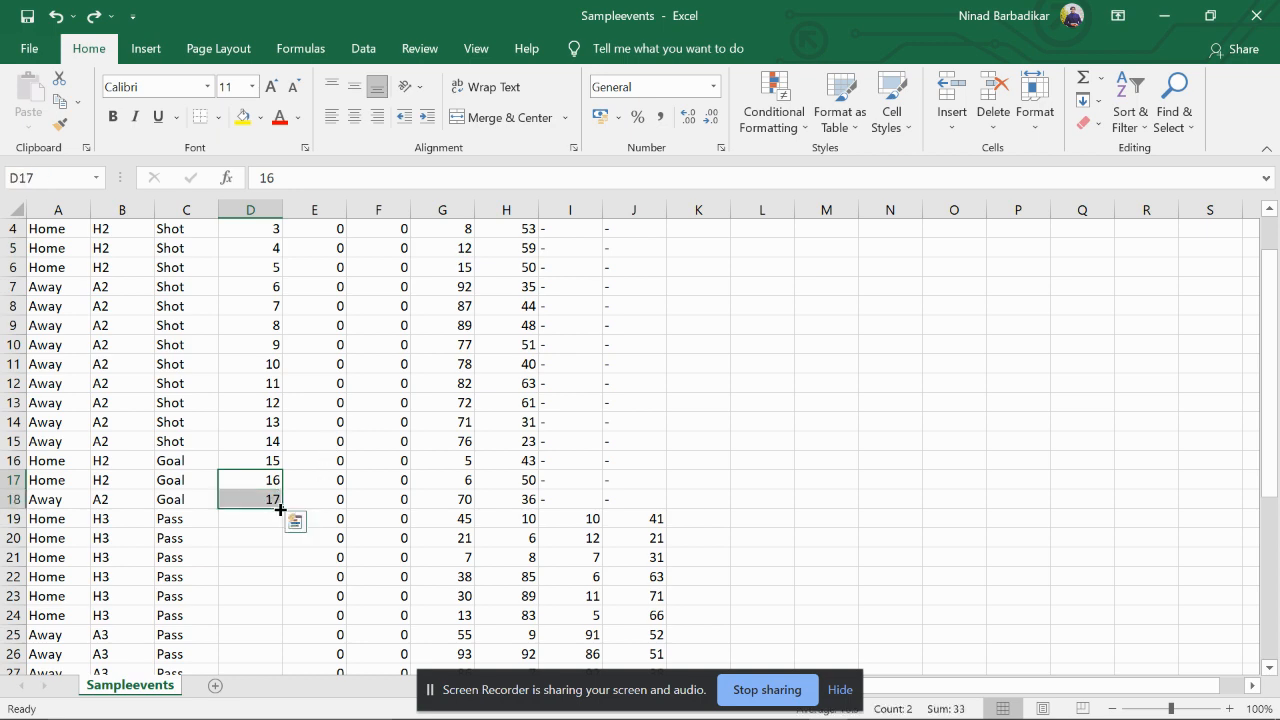
pyautogui.moveTo(280, 510); pyautogui.dragTo(246, 481)
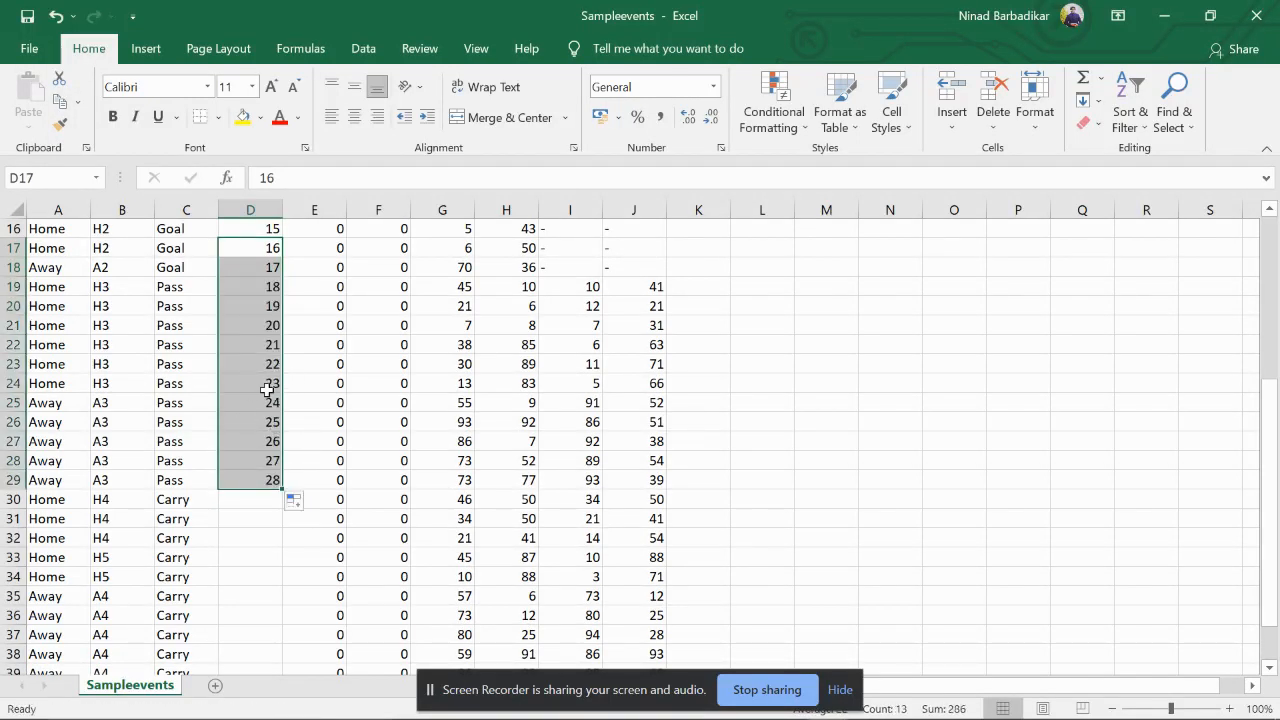
pyautogui.click(316, 362)
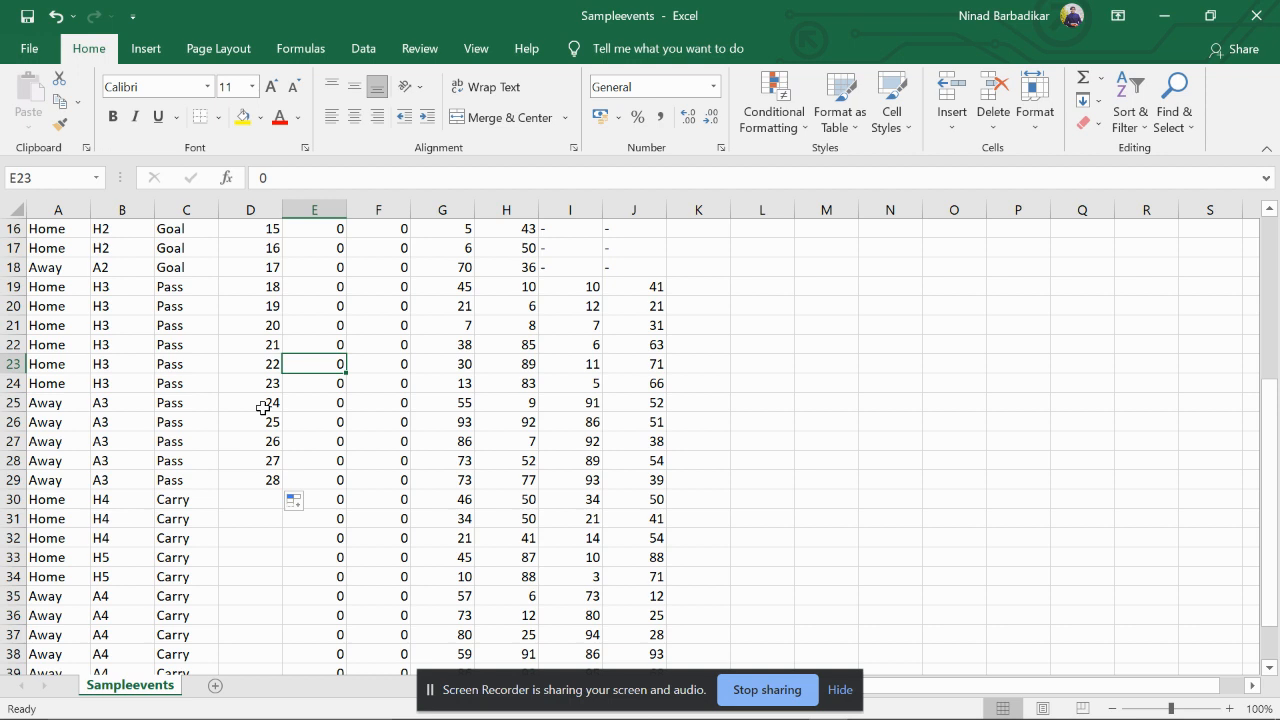
# Enter the same event ID, 29, for the three linked H4 Carry rows in D30:D32
pyautogui.click(256, 511)
pyautogui.click(266, 497)
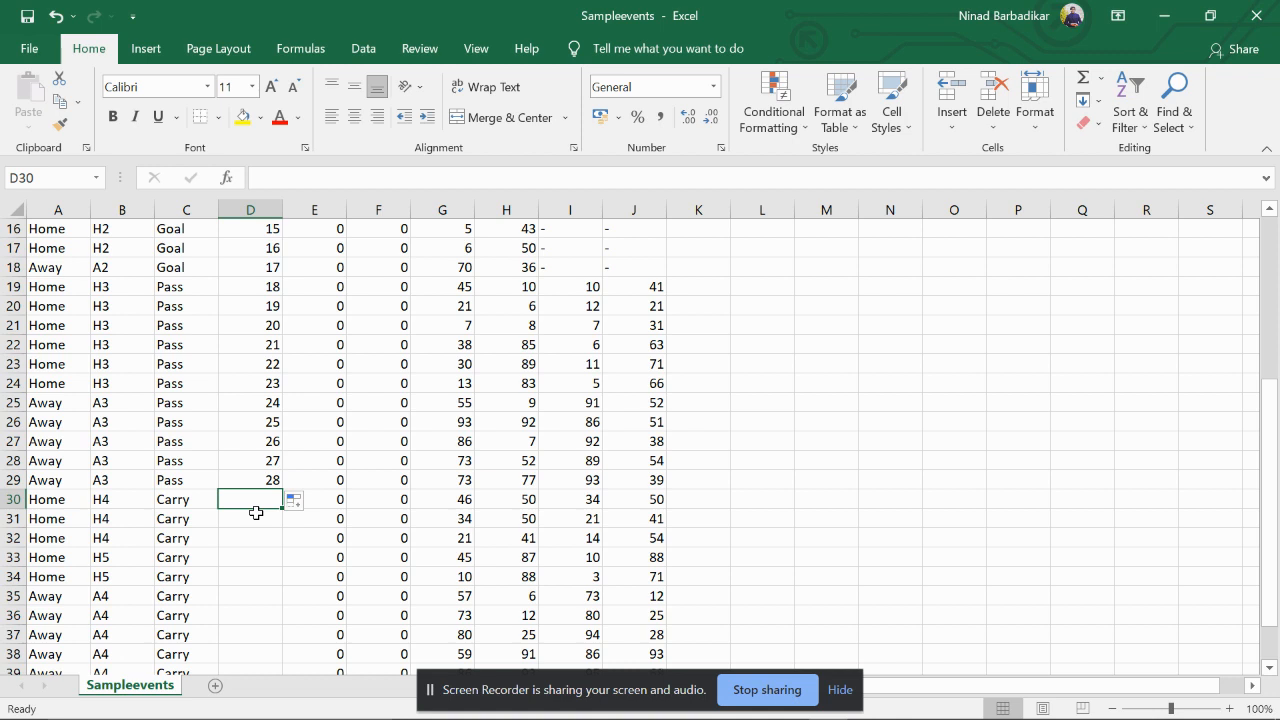
pyautogui.press('Up')
pyautogui.press('Down')
pyautogui.write('29')
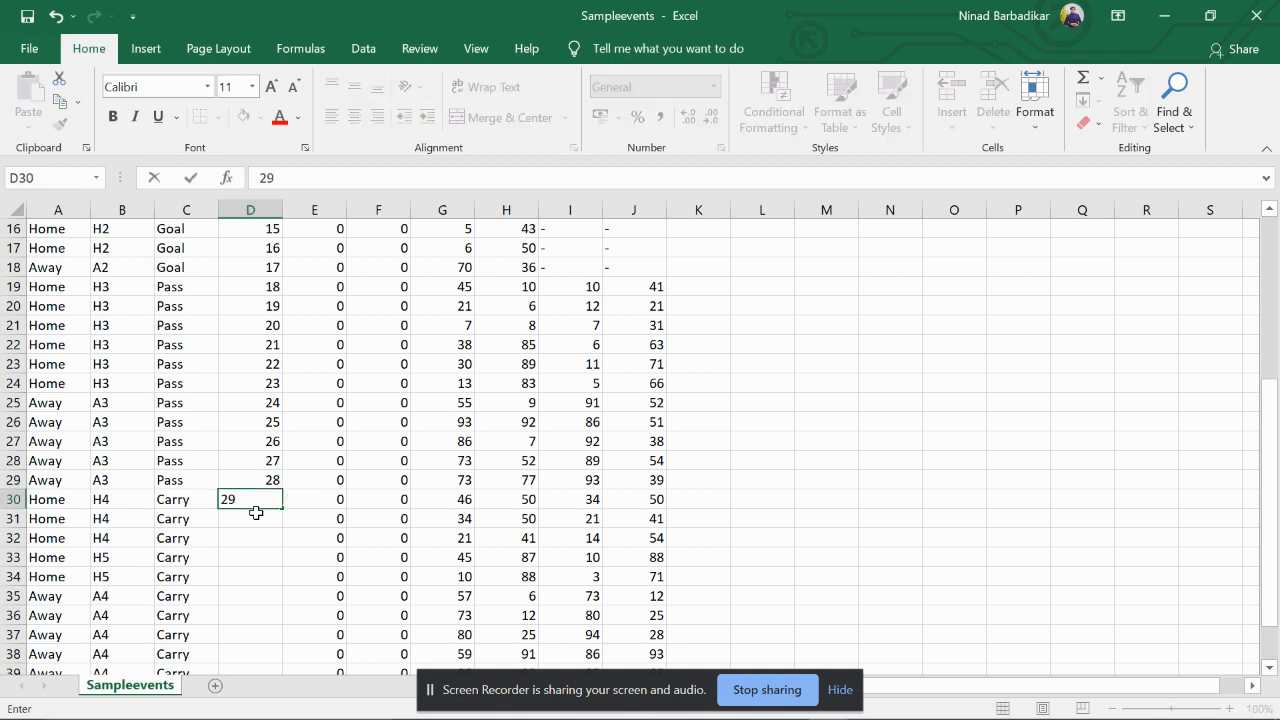
pyautogui.press('Return')
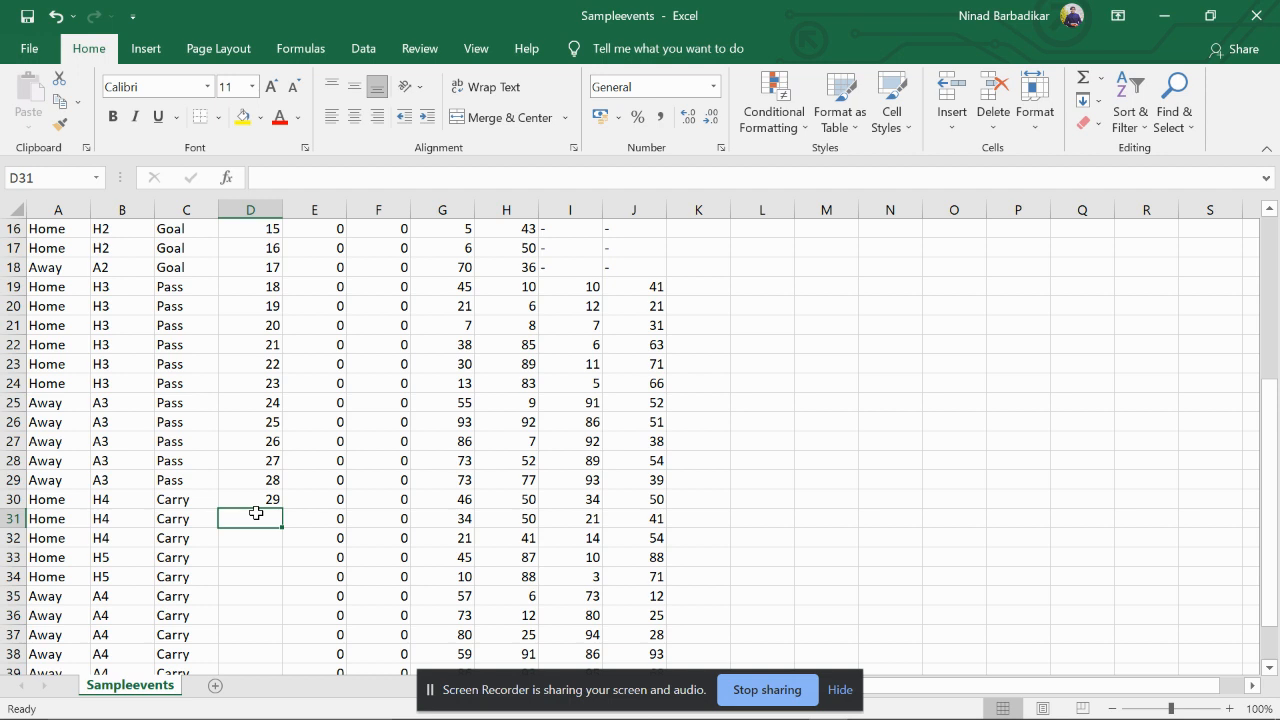
pyautogui.write('29')
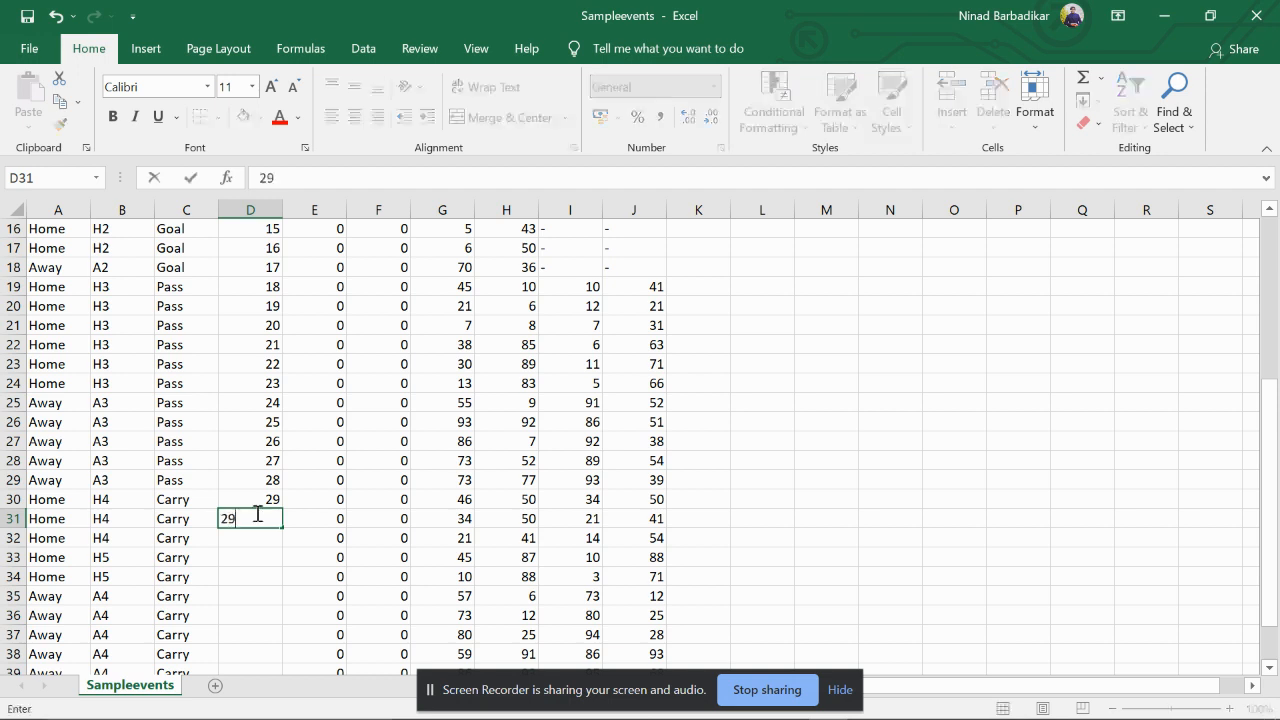
pyautogui.press('Return')
pyautogui.write('29')
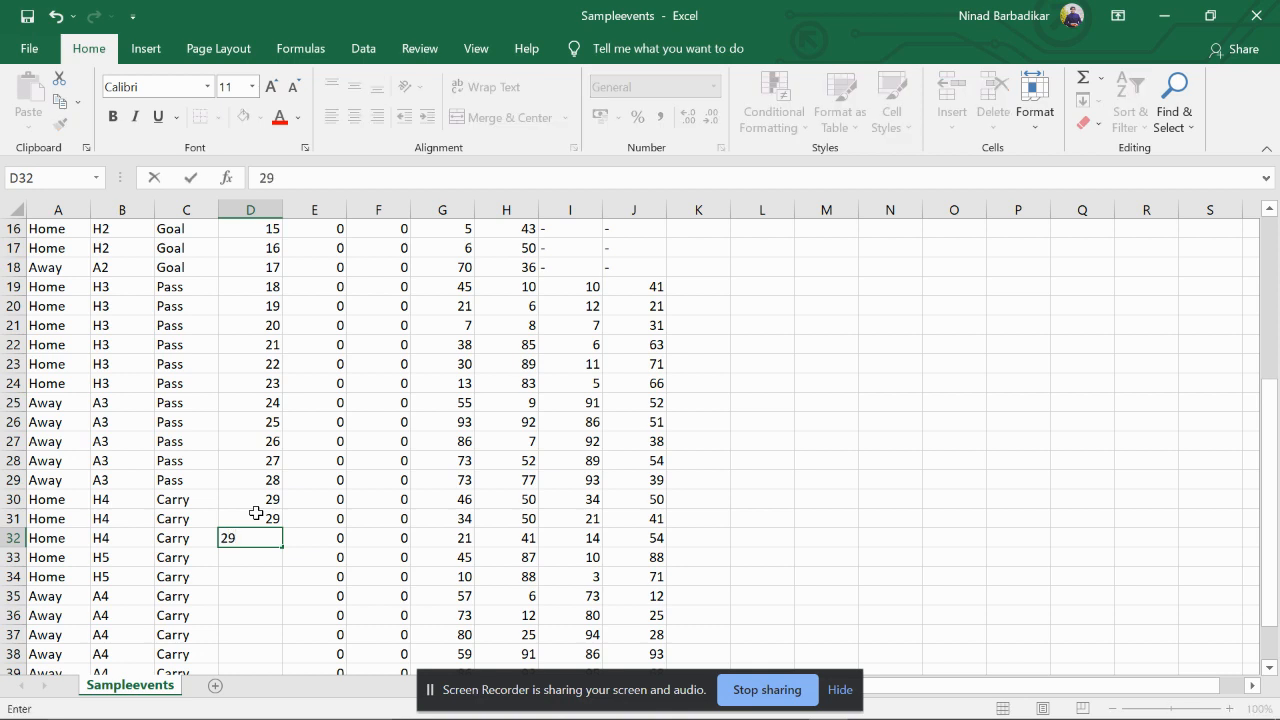
pyautogui.press('Return')
pyautogui.press('Up')
pyautogui.press('Up')
pyautogui.press('Up')
pyautogui.press('Left')
pyautogui.press('Down')
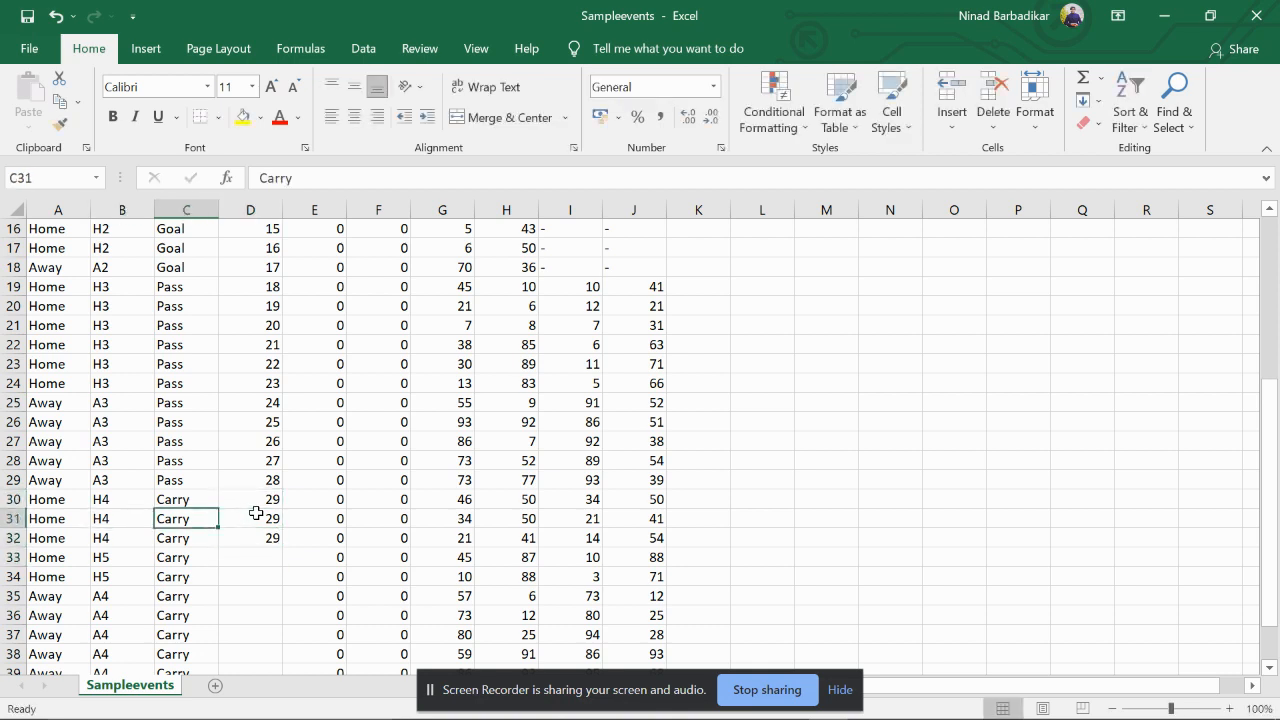
pyautogui.press('Up')
pyautogui.press('Right')
pyautogui.press('Left')
pyautogui.press('Right')
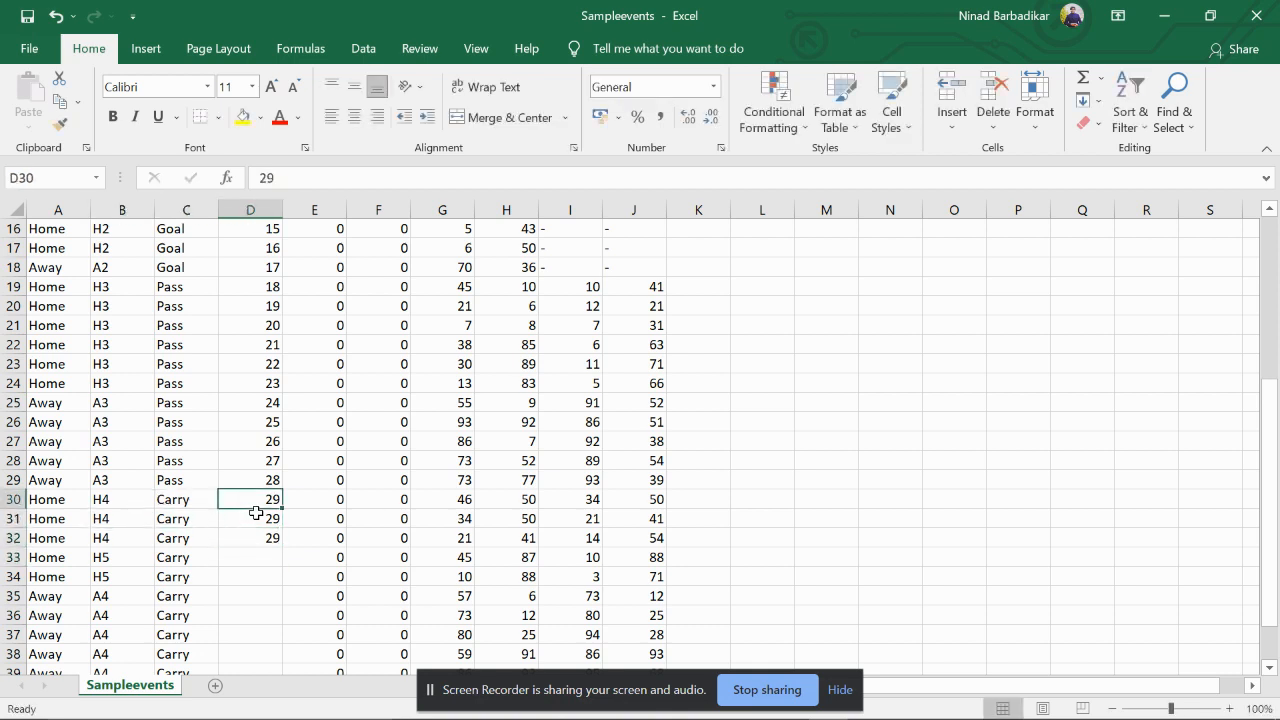
# Examine the coordinates of the linked H4 Carry rows in rows 30 to 32
pyautogui.press('Down')
pyautogui.press('Down')
pyautogui.press('Up')
pyautogui.press('Right')
pyautogui.press('Right')
pyautogui.press('Right')
pyautogui.press('Right')
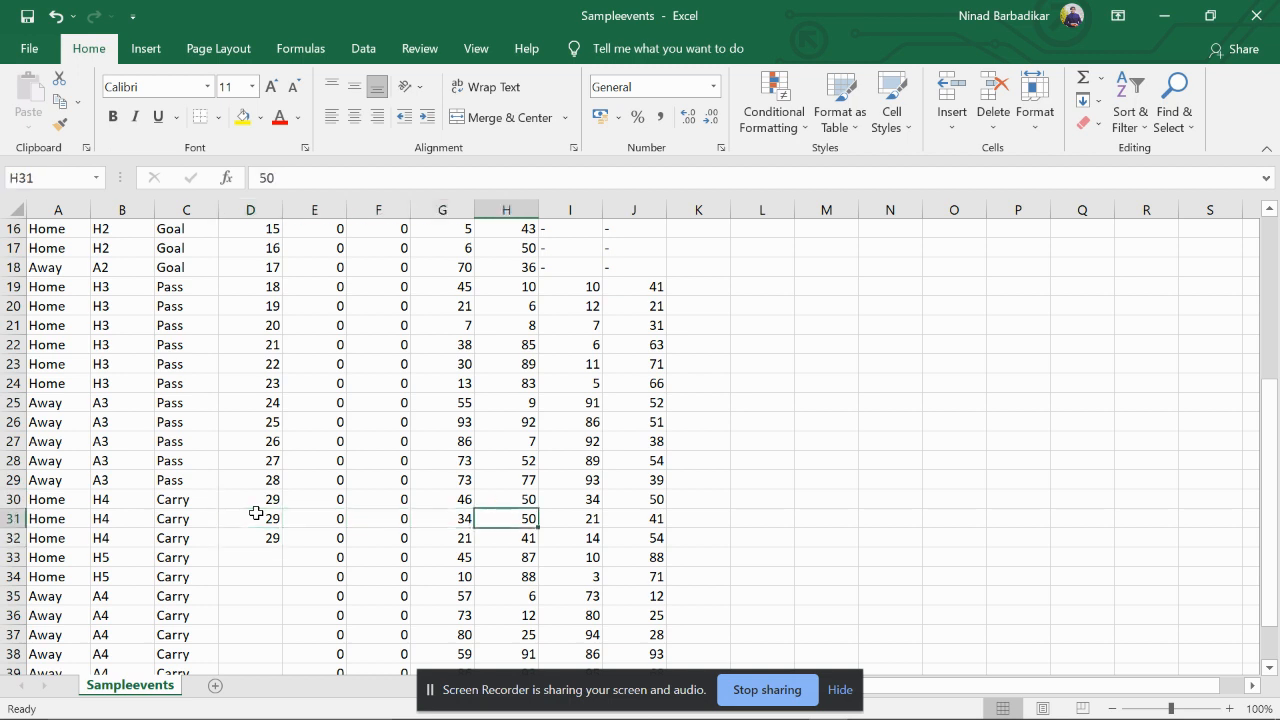
pyautogui.press('Left')
pyautogui.press('Left')
pyautogui.press('Left')
pyautogui.press('Left')
pyautogui.press('Left')
pyautogui.press('Right')
# Enter the shared event ID 30 for the two H5 Carry rows in D33:D34
pyautogui.press('Down')
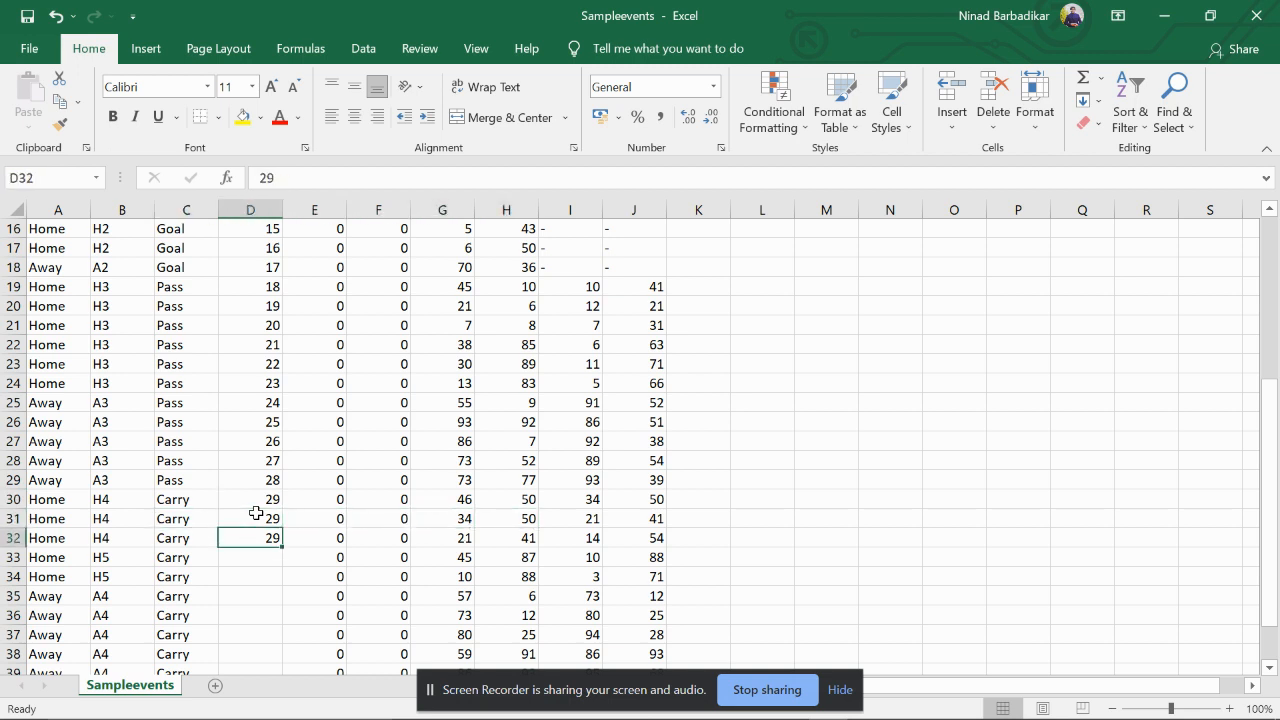
pyautogui.press('Down')
pyautogui.write('30')
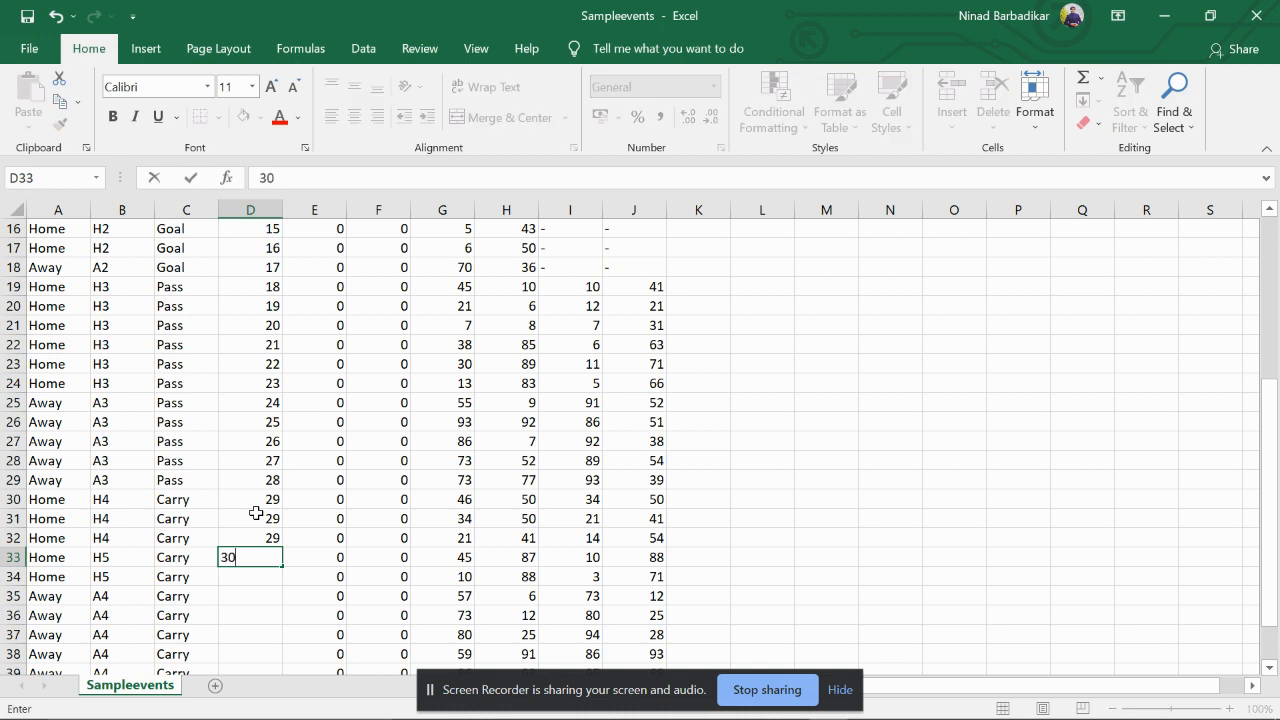
pyautogui.press('Return')
pyautogui.write('30')
pyautogui.press('Return')
# Enter the shared event ID 31 for the first three A4 Carry rows in D35:D37
pyautogui.write('31')
pyautogui.press('Return')
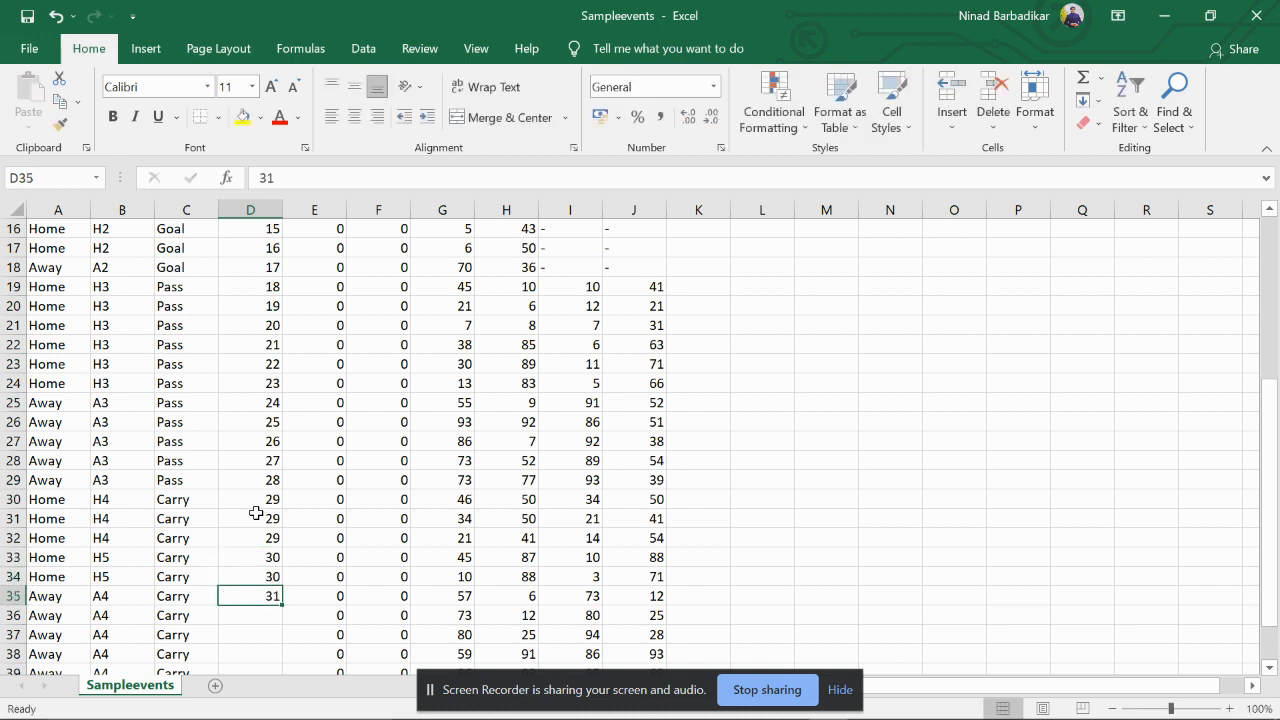
pyautogui.write('31')
pyautogui.press('Return')
pyautogui.write('31')
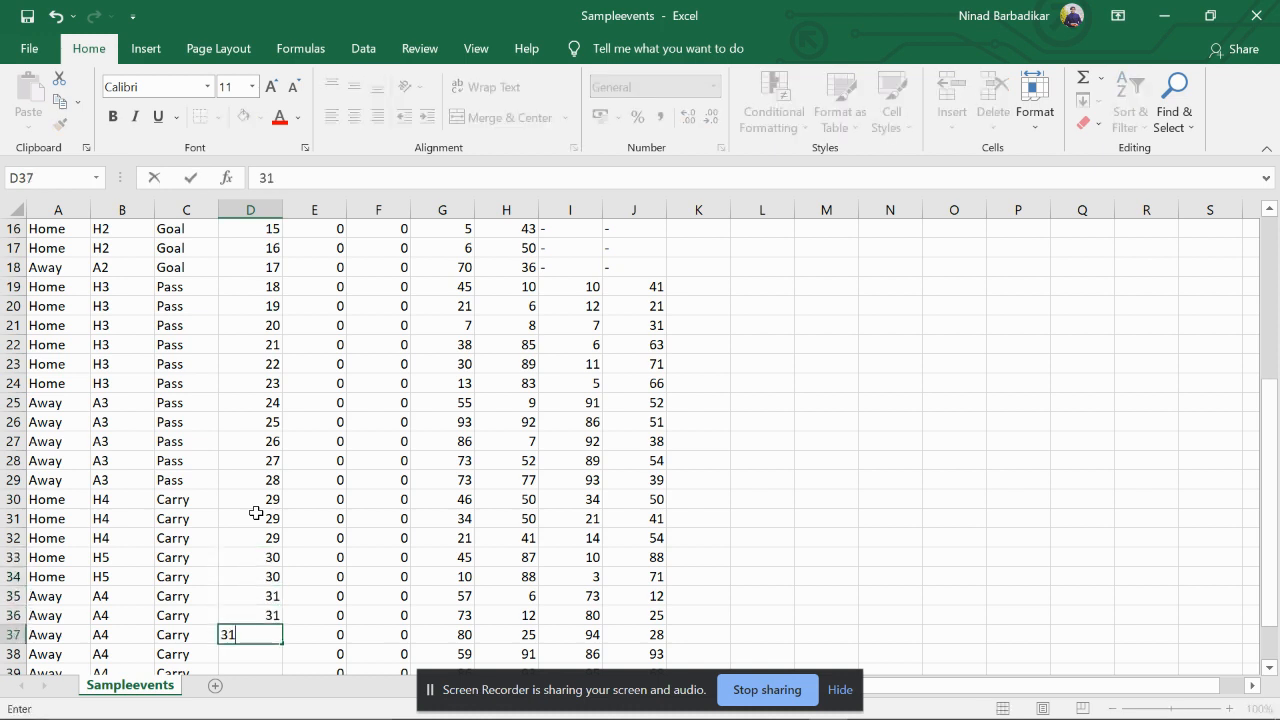
pyautogui.press('Return')
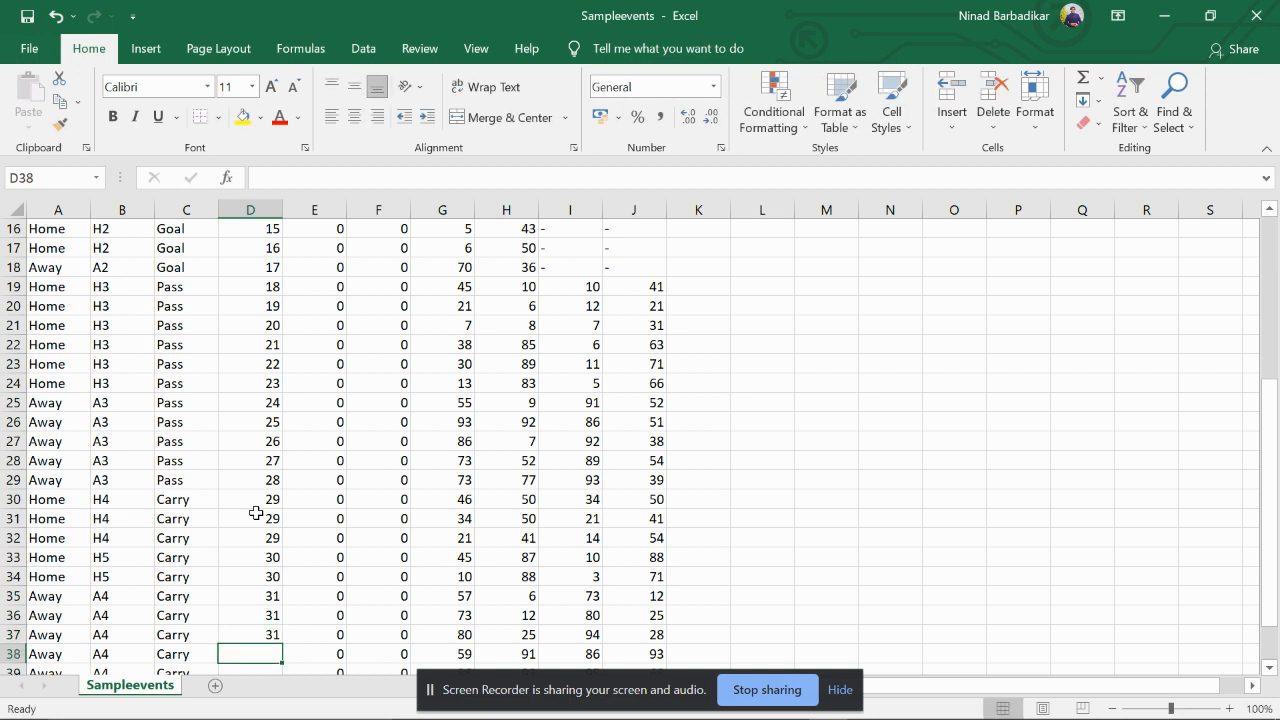
# Enter the shared event ID 32 for the next two linked A4 Carry rows in D38:D39
pyautogui.press('Up')
pyautogui.press('Up')
pyautogui.press('Up')
pyautogui.press('Down')
pyautogui.press('Down')
pyautogui.press('Down')
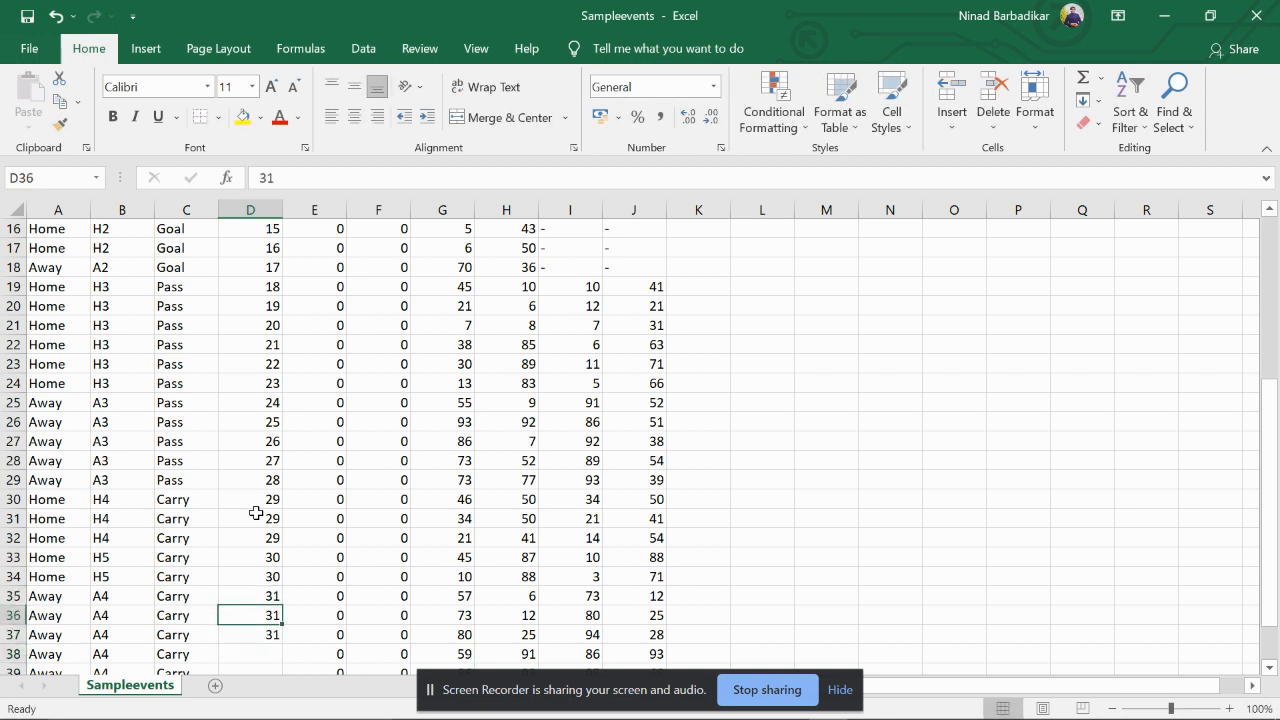
pyautogui.write('32')
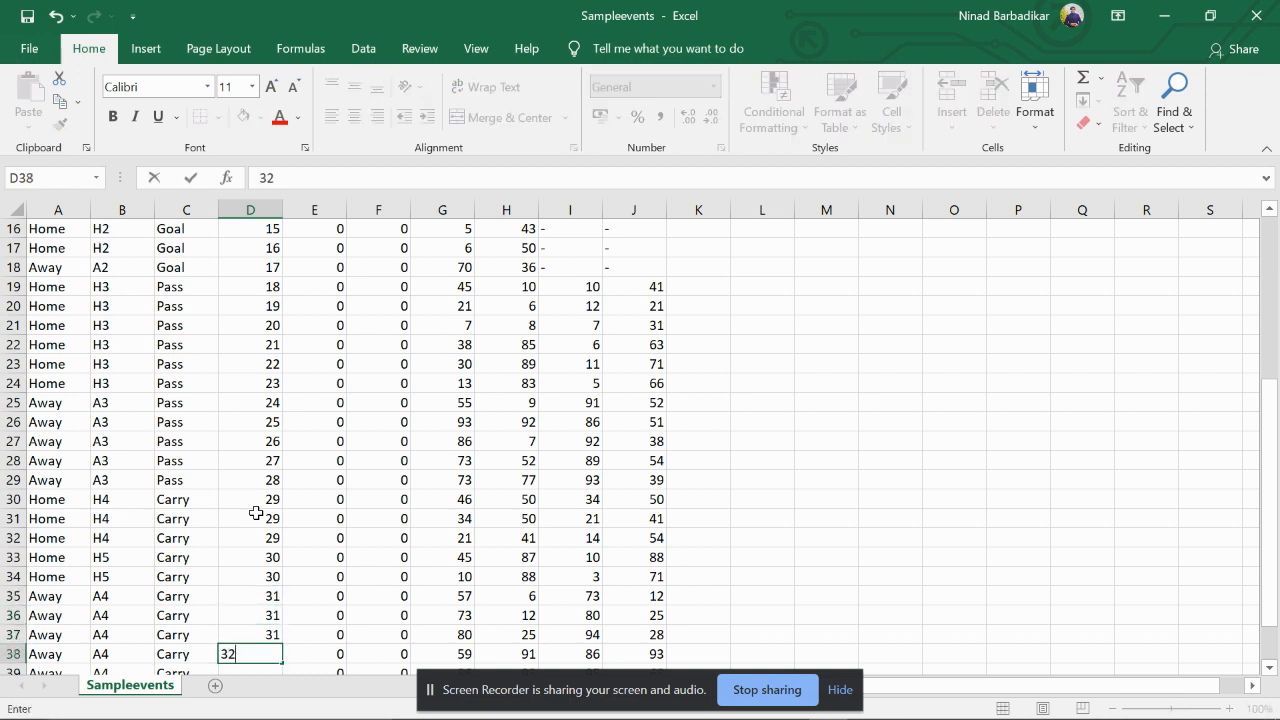
pyautogui.press('Return')
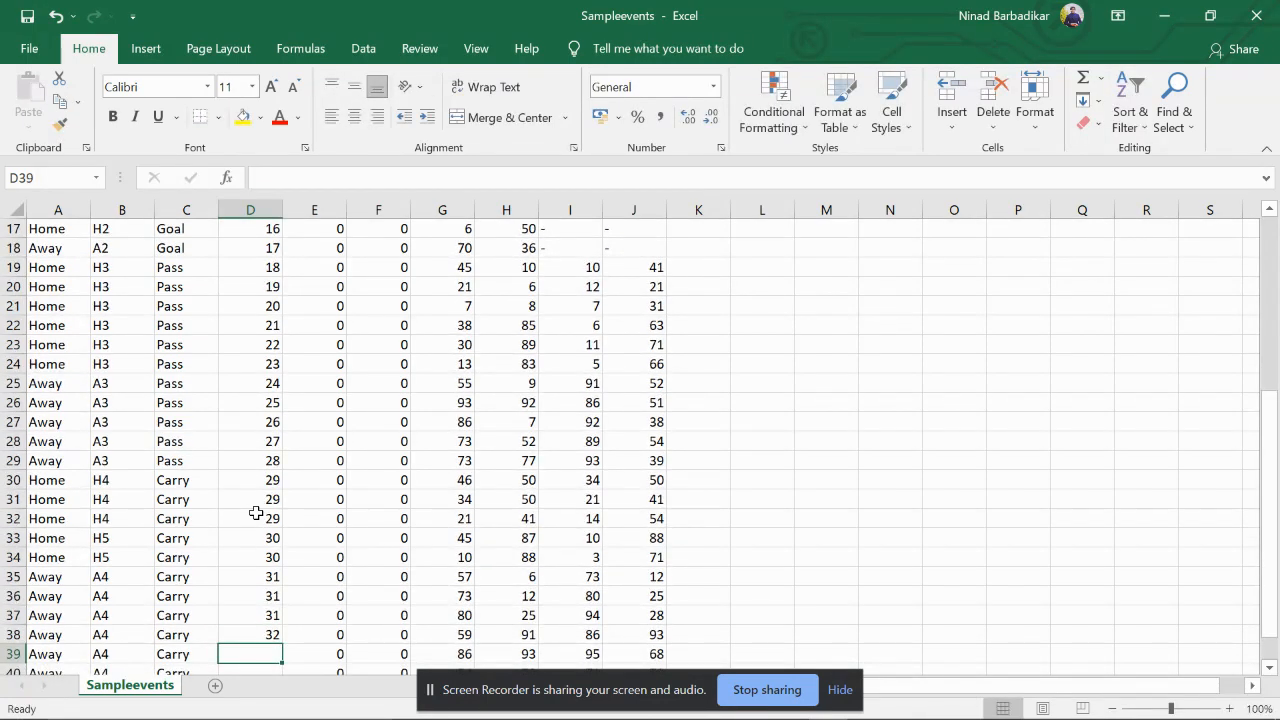
pyautogui.write('32')
pyautogui.press('Return')
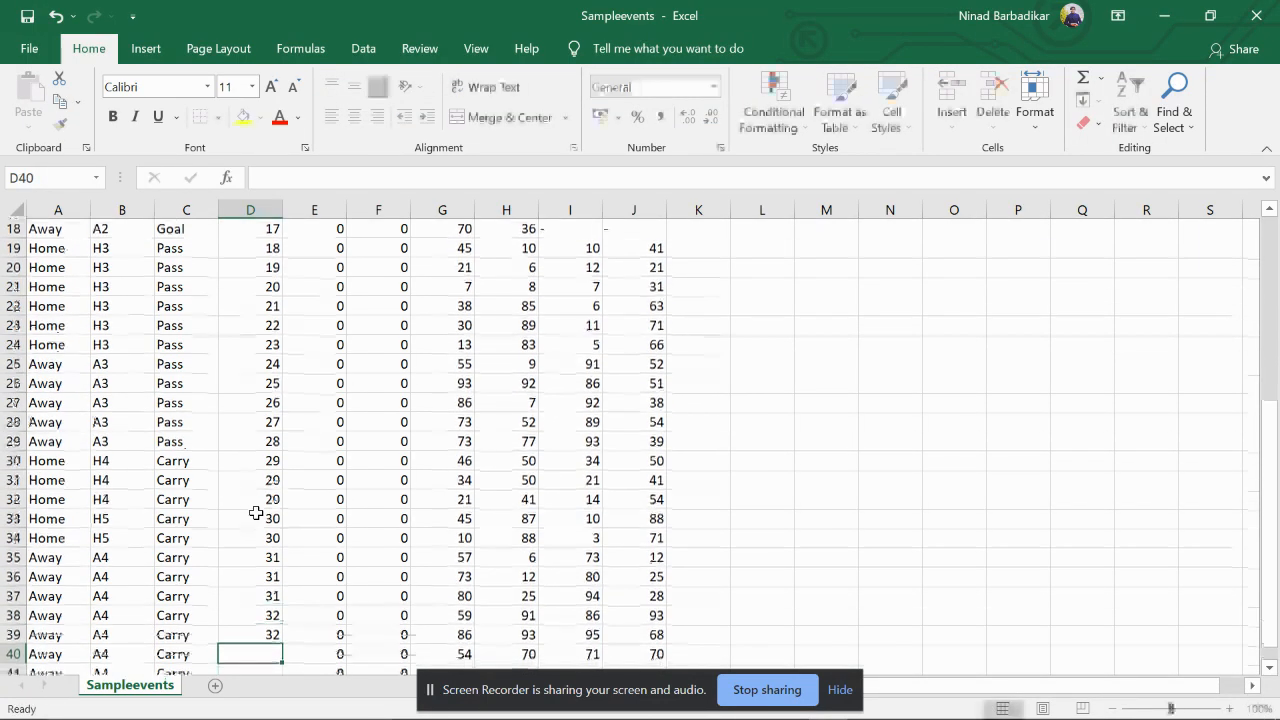
# Enter the shared event ID 33 for the last two A4 Carry rows in D40:D41
pyautogui.press('Up')
pyautogui.press('Up')
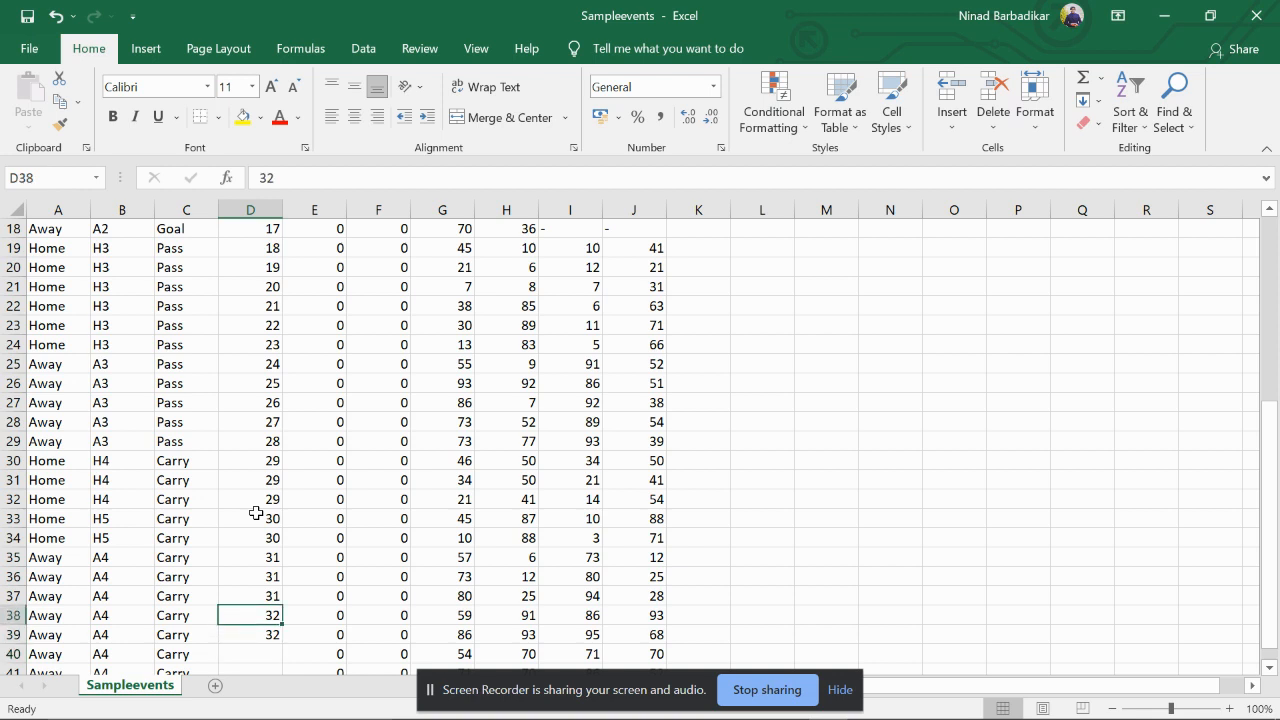
pyautogui.press('Down')
pyautogui.press('Down')
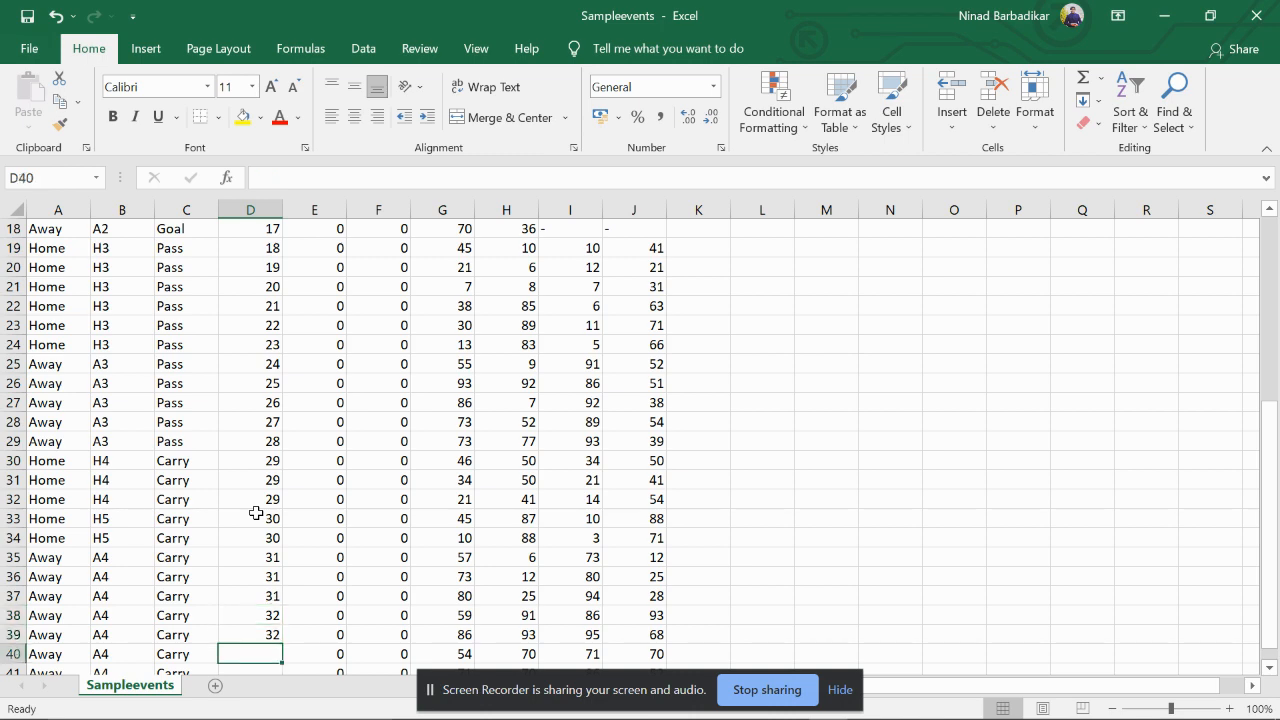
pyautogui.write('33')
pyautogui.press('Return')
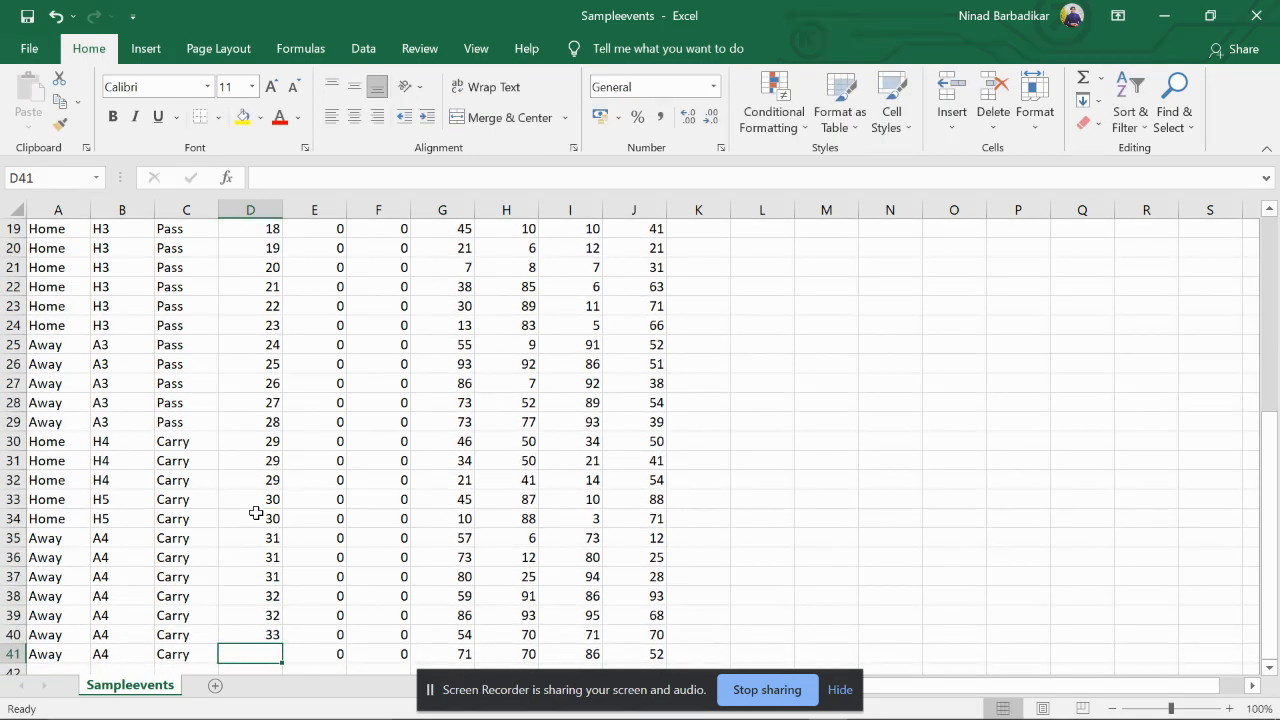
pyautogui.write('33')
pyautogui.press('Return')
# Delete the Mins and Secs columns from the Sampleevents sheet
pyautogui.press('Up')
pyautogui.press('Up')
pyautogui.press('Up')
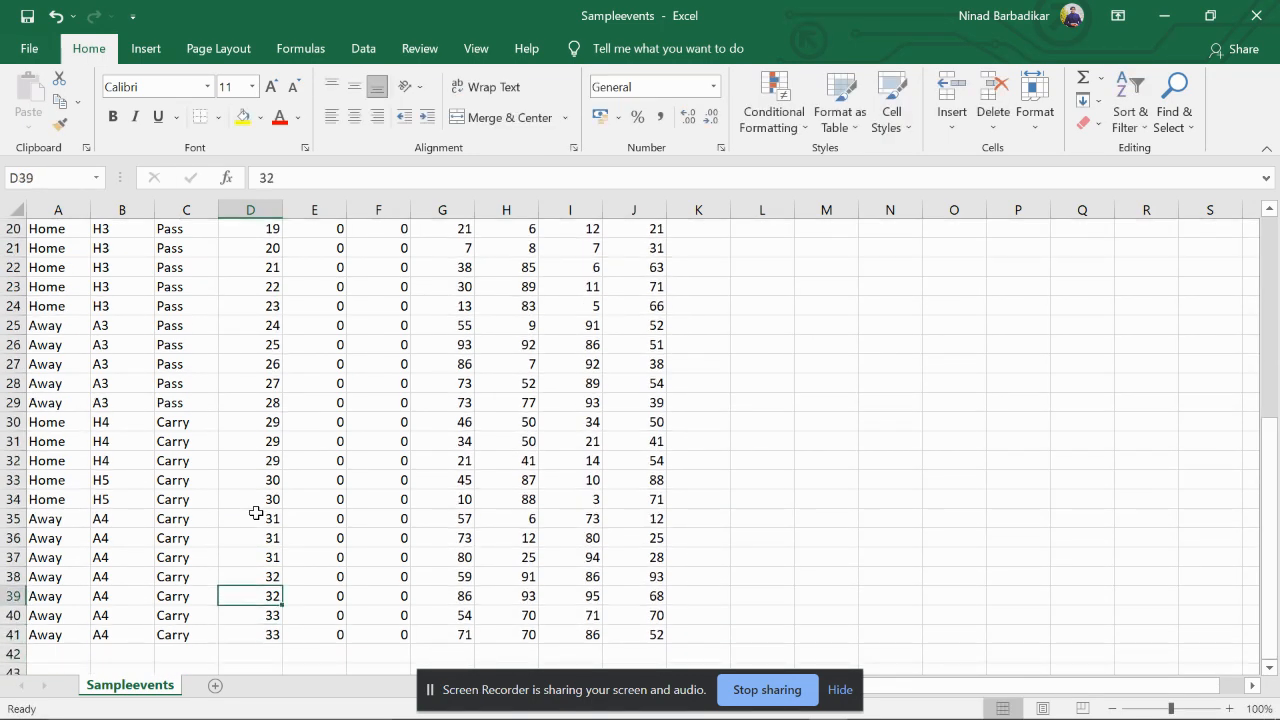
pyautogui.press('Up')
pyautogui.press('Up')
pyautogui.press('Up')
pyautogui.press('Up')
pyautogui.press('Up')
pyautogui.press('Up')
pyautogui.press('Up')
pyautogui.press('Up')
pyautogui.press('Up')
pyautogui.press('Up')
pyautogui.press('Up')
pyautogui.press('Up')
pyautogui.press('Up')
pyautogui.press('Up')
pyautogui.press('Up')
pyautogui.press('Up')
pyautogui.press('Up')
pyautogui.press('Up')
pyautogui.press('Up')
pyautogui.press('Up')
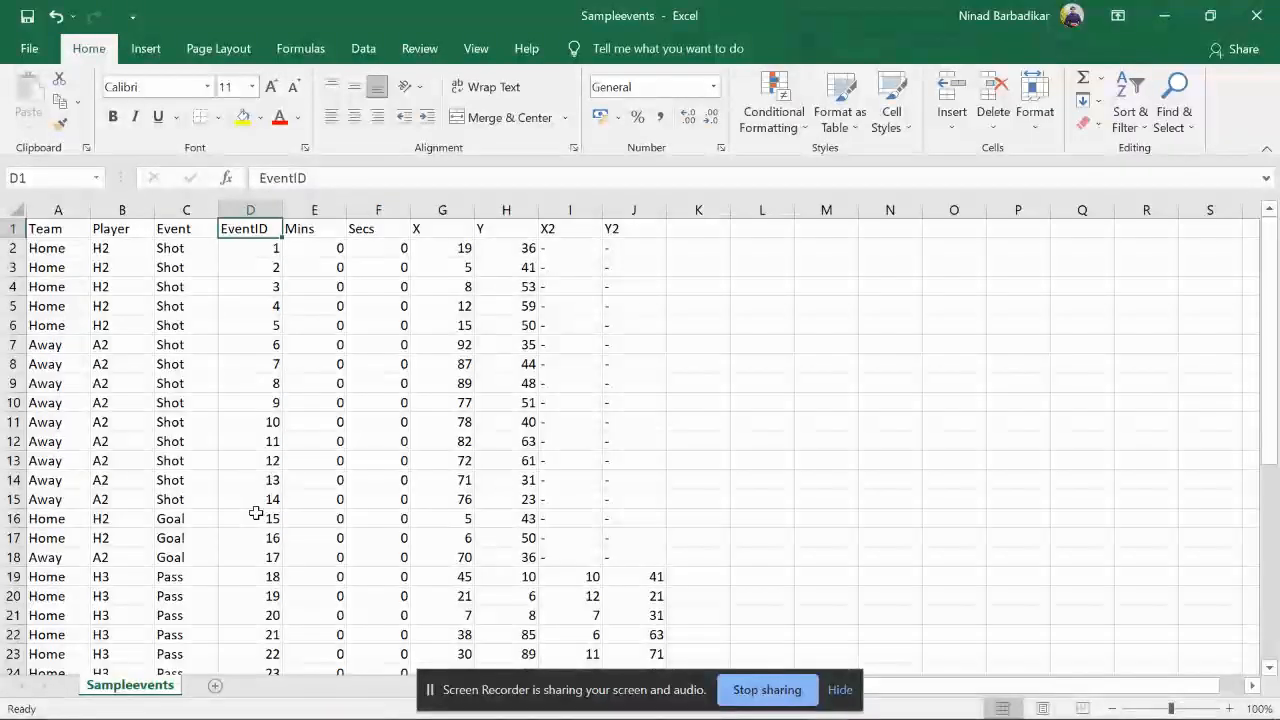
pyautogui.press('Right')
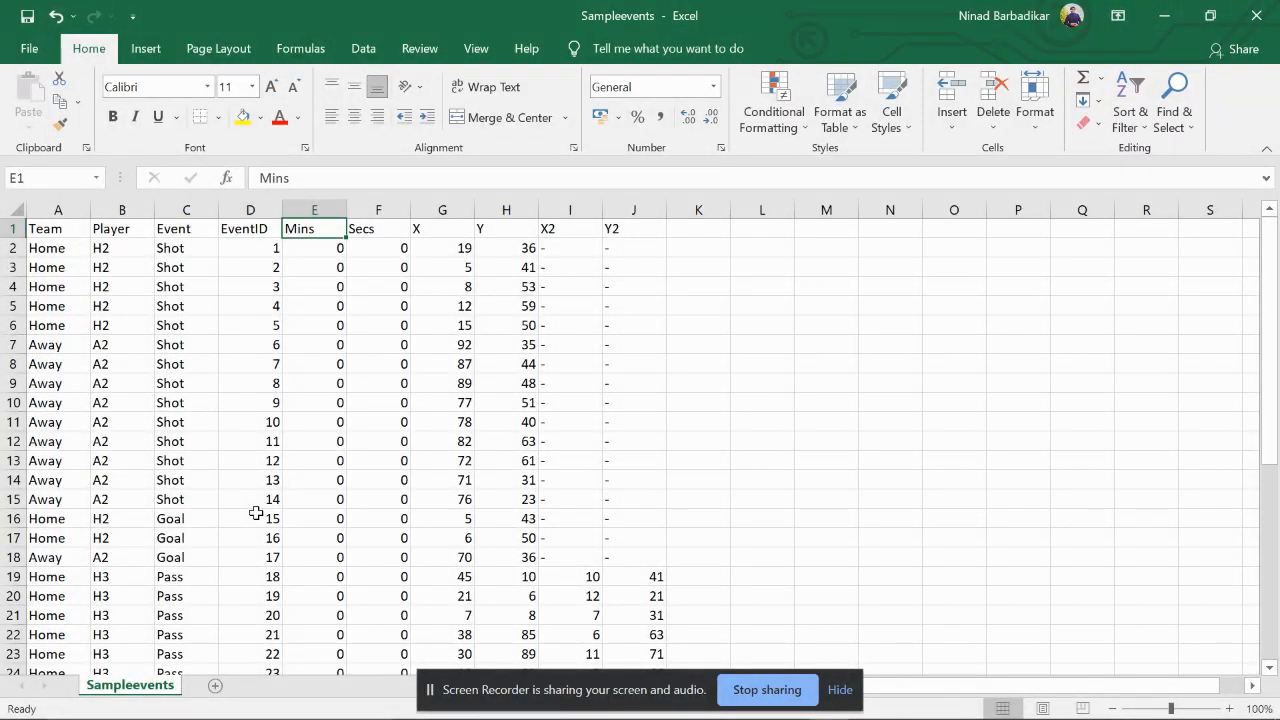
pyautogui.moveTo(314, 205); pyautogui.dragTo(378, 205)
pyautogui.rightClick(316, 204)
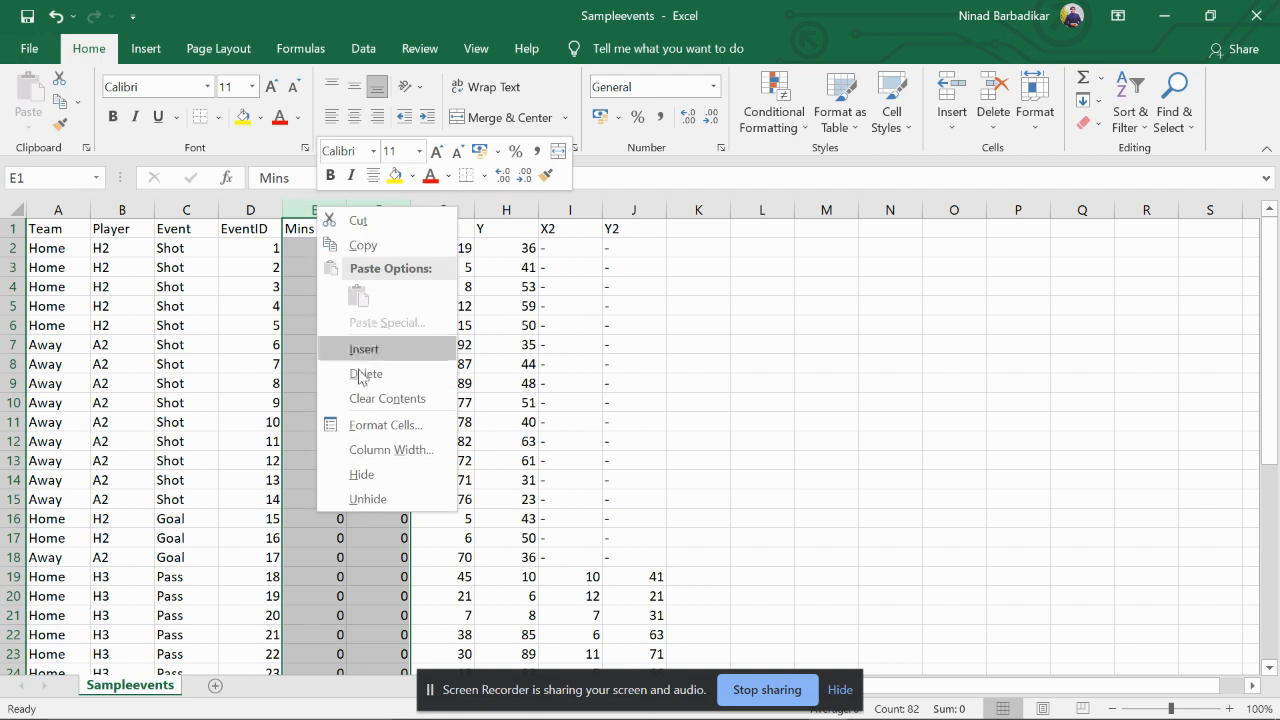
pyautogui.click(365, 371)
pyautogui.click(566, 285)
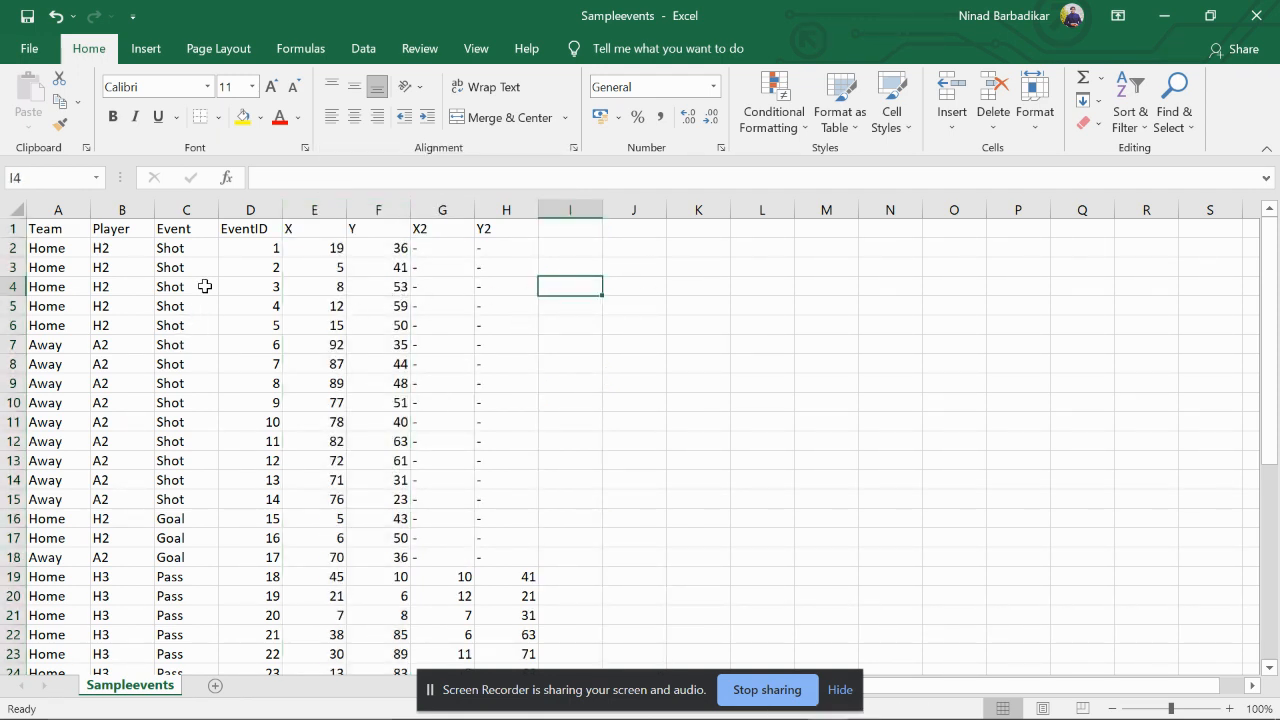
pyautogui.scroll(-2, 180, 322)
pyautogui.scroll(2, 178, 329)
# Switch to Tableau Public and connect to the Sampleevents text file on the Desktop
pyautogui.hotkey('alt', 'Tab')
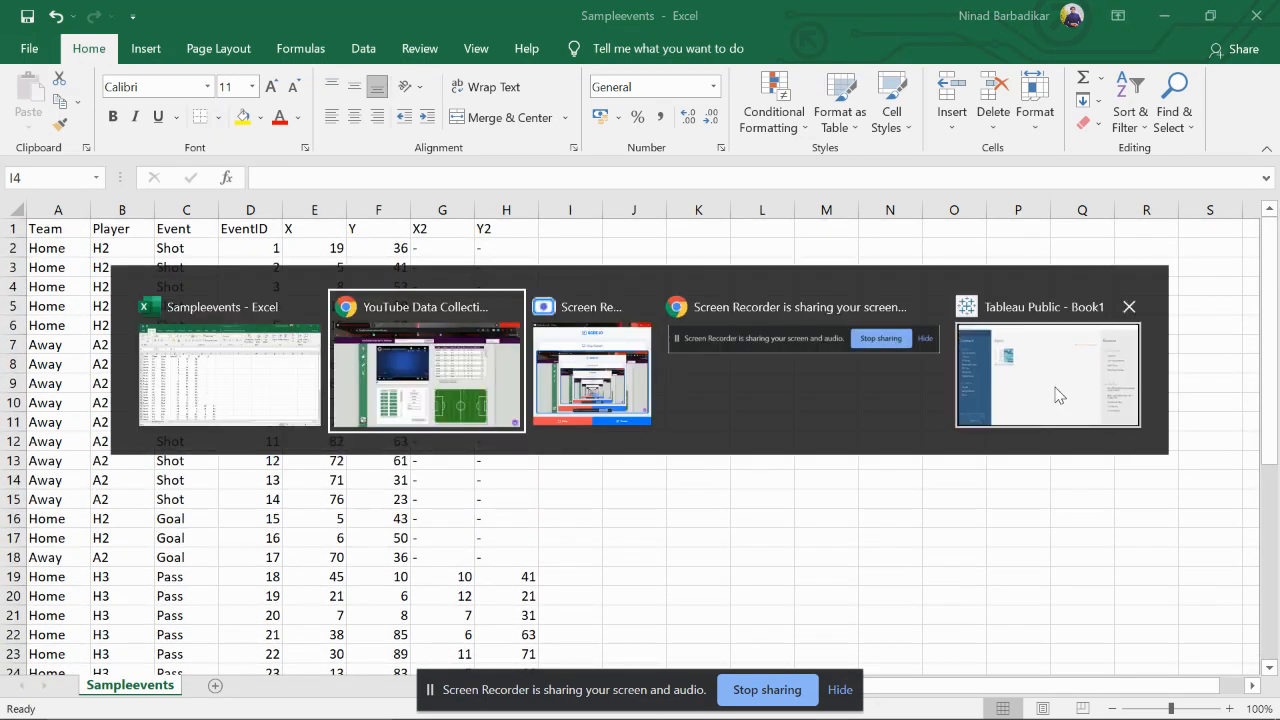
pyautogui.click(1055, 388)
pyautogui.click(105, 239)
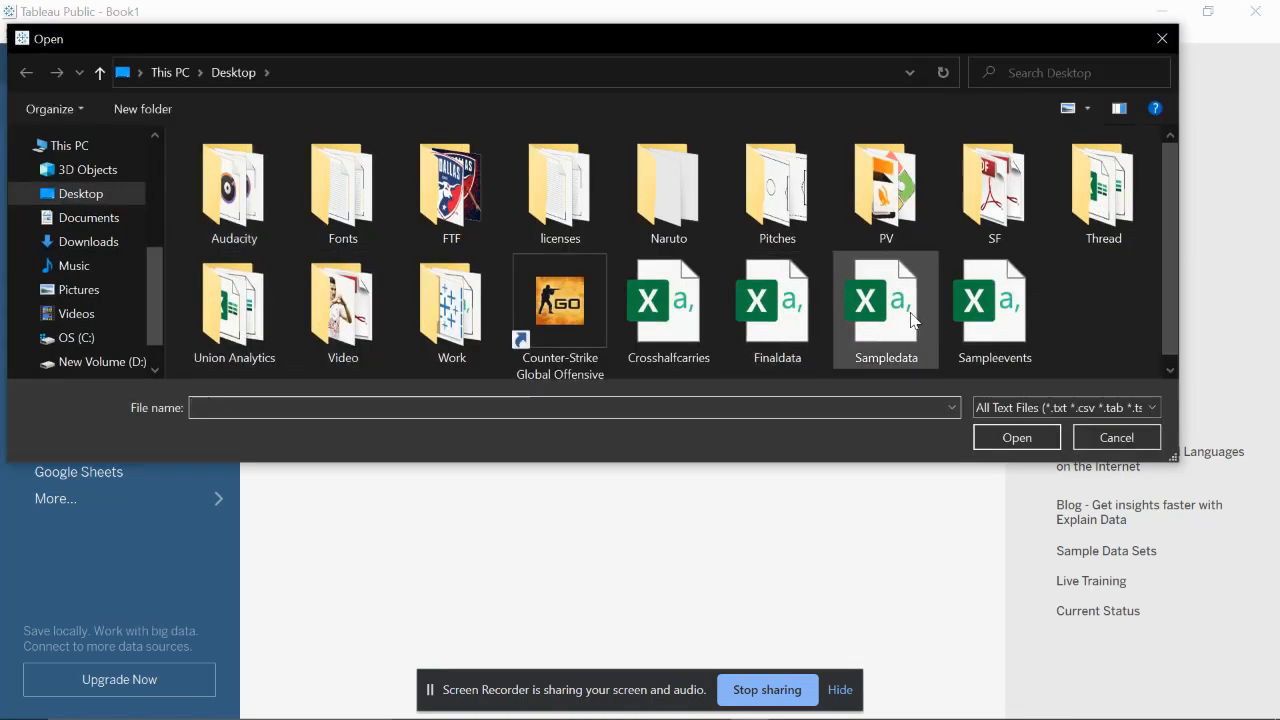
pyautogui.doubleClick(1005, 309)
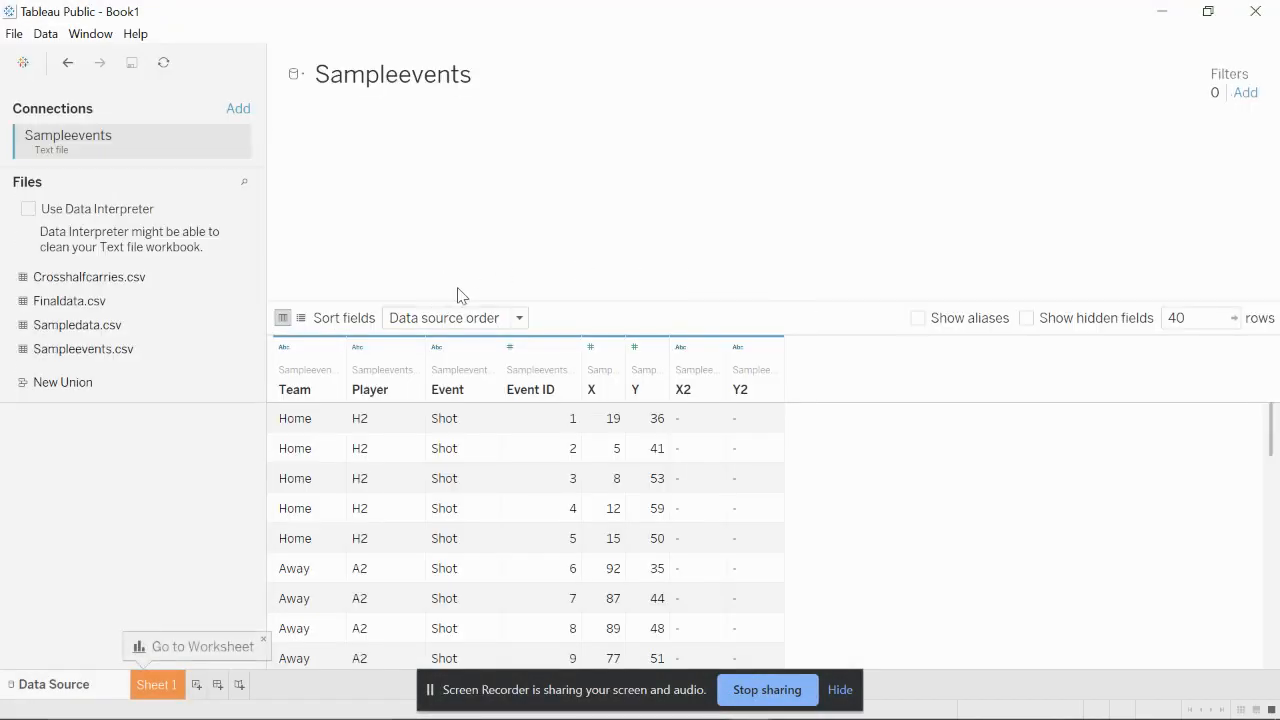
# Clean the Sampleevents data with Data Interpreter and check the X2 and Y2 values in the preview rows
pyautogui.click(120, 212)
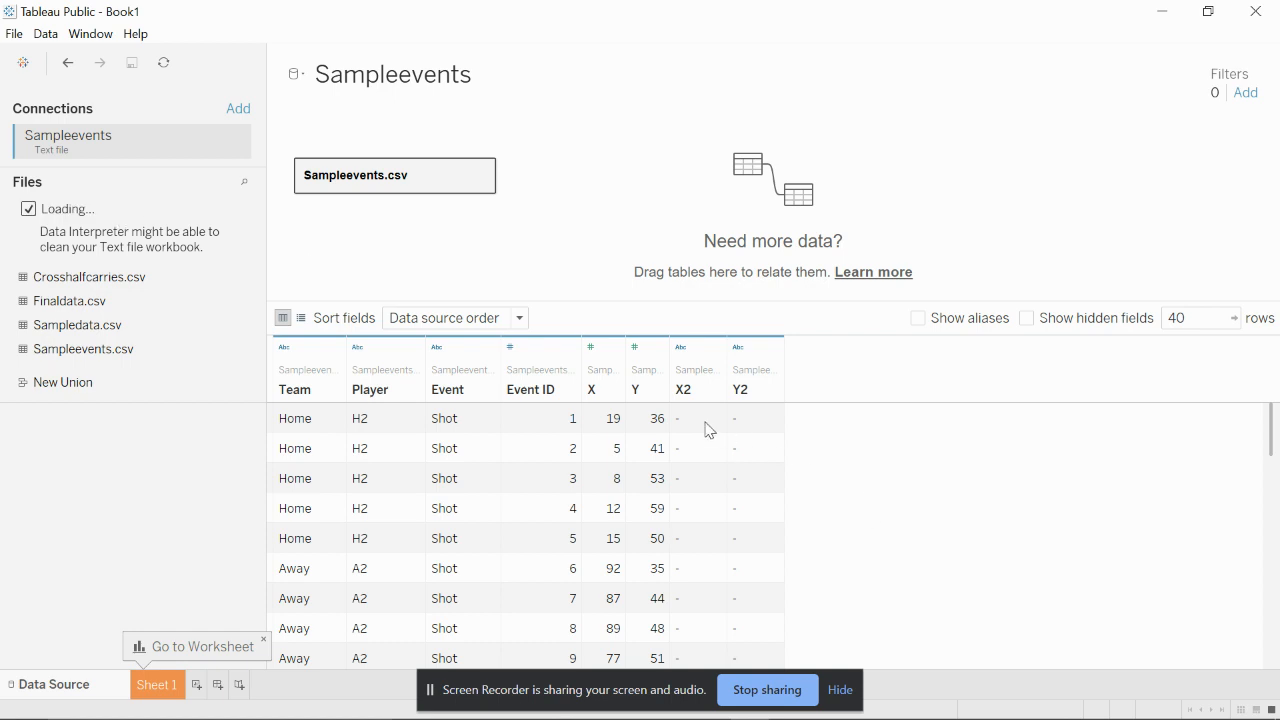
pyautogui.scroll(-3, 740, 460)
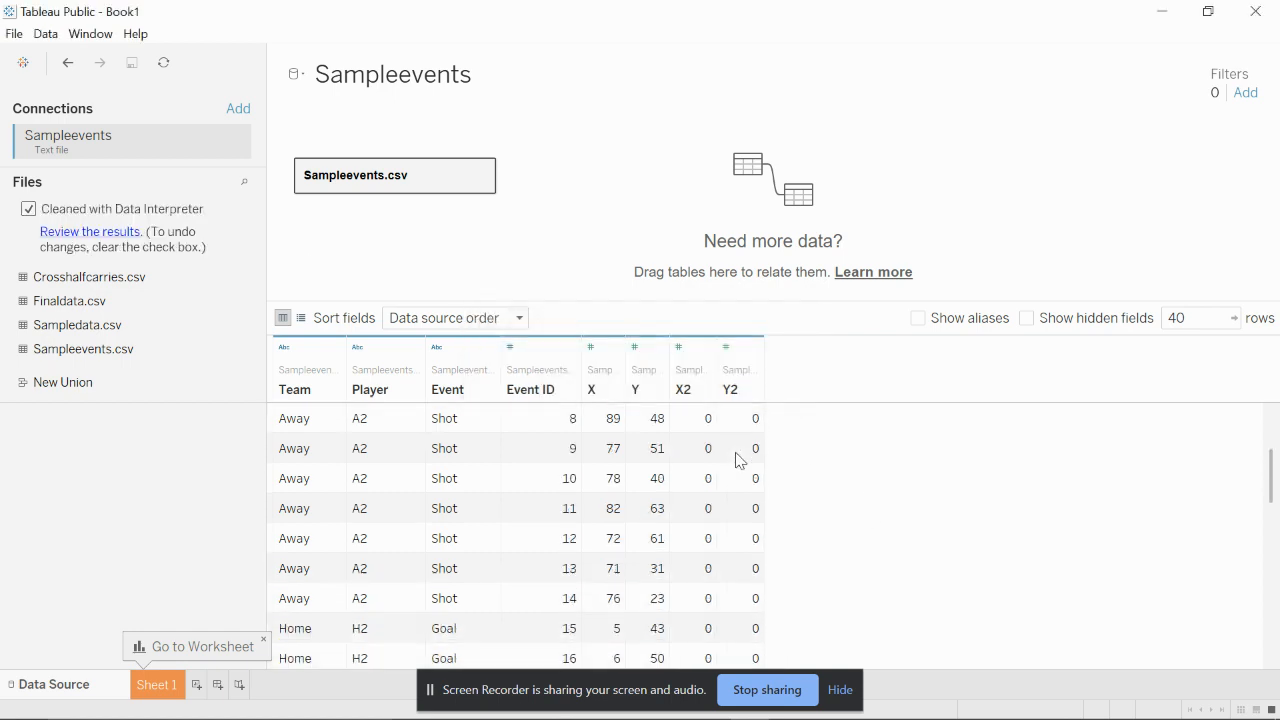
pyautogui.scroll(3, 740, 460)
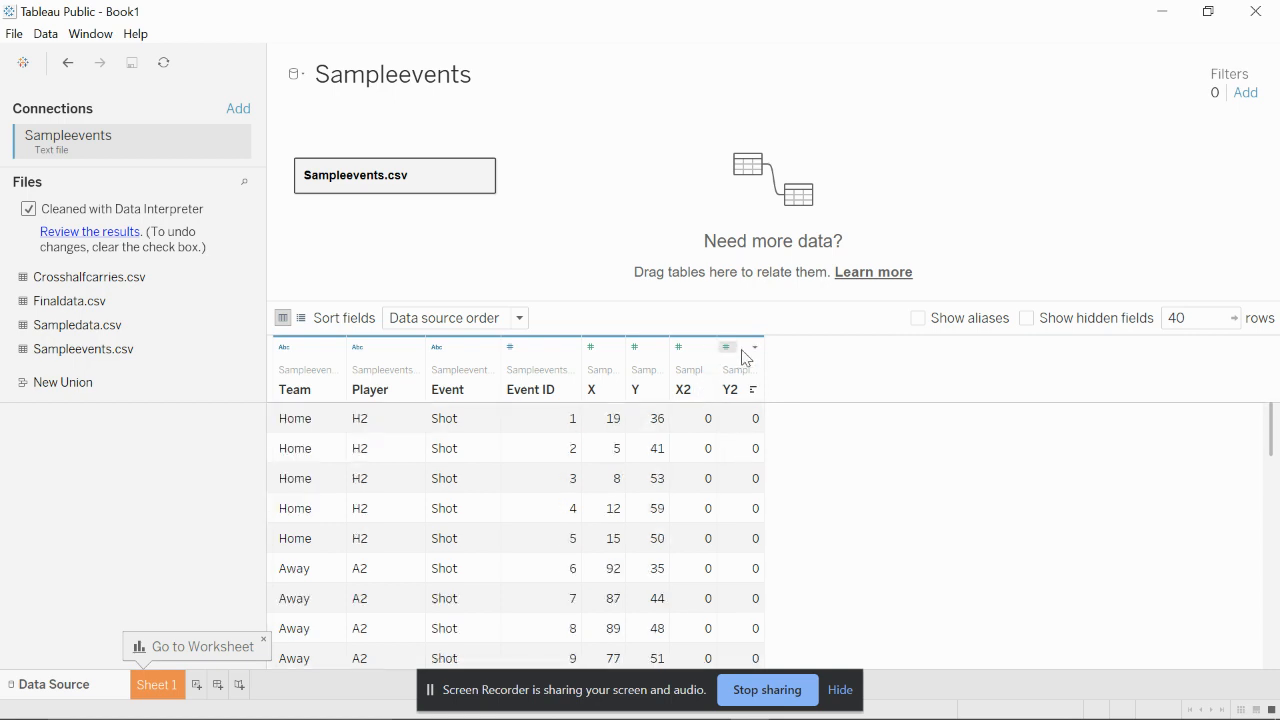
# Widen the Y2, X2, Y and X columns in the data preview
pyautogui.moveTo(762, 355); pyautogui.dragTo(843, 349)
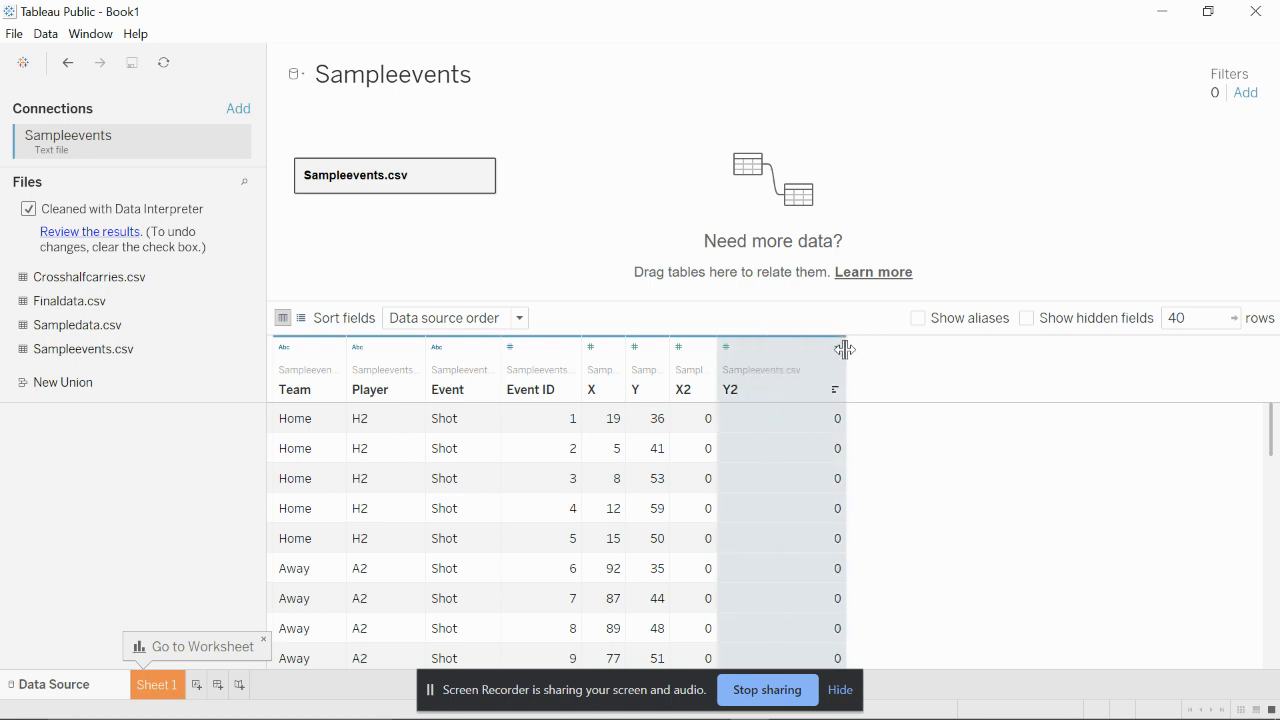
pyautogui.doubleClick(718, 362)
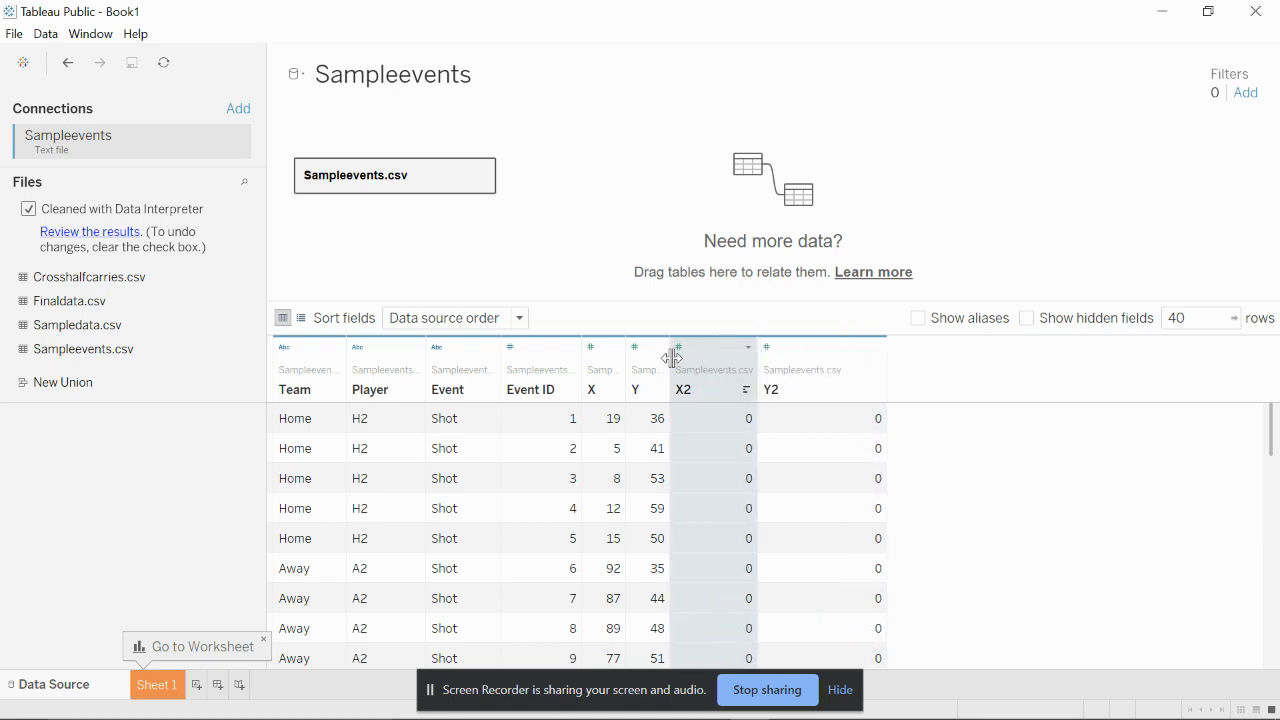
pyautogui.moveTo(673, 358); pyautogui.dragTo(728, 350)
pyautogui.moveTo(626, 357); pyautogui.dragTo(651, 357)
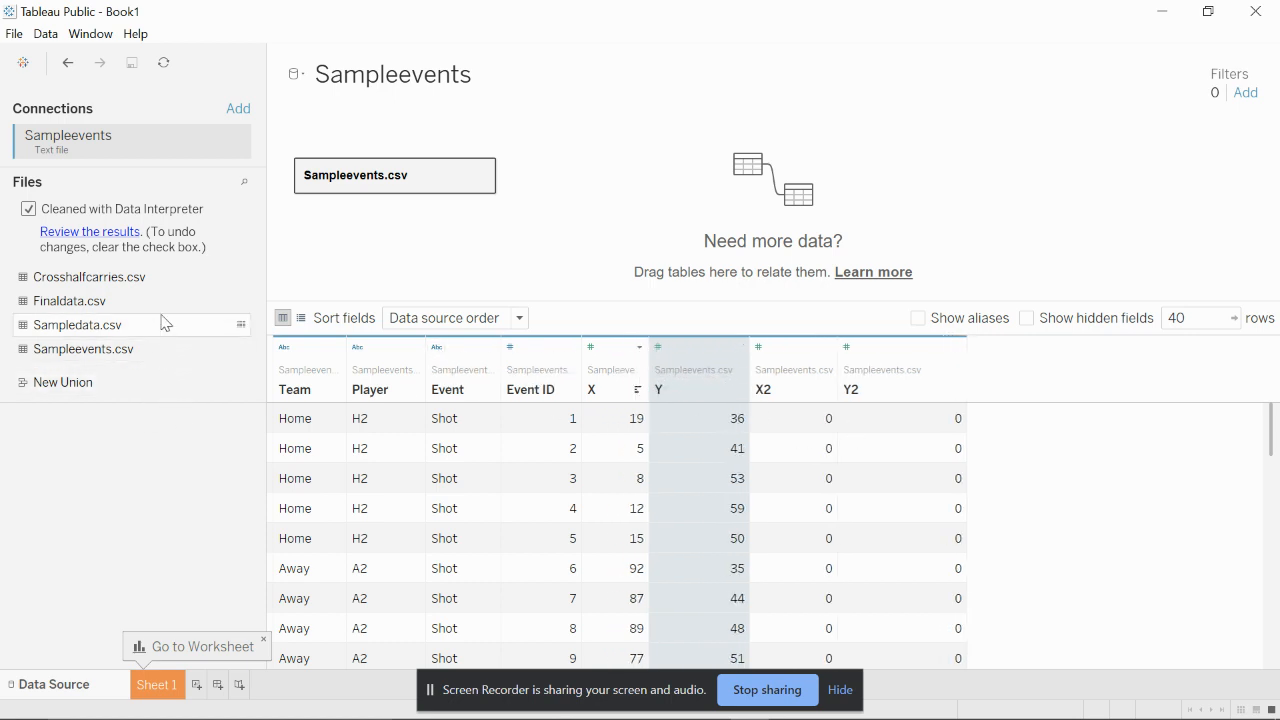
# Union a second copy of Sampleevents.csv with the existing table and widen the Table Name column
pyautogui.moveTo(85, 349); pyautogui.dragTo(344, 214)
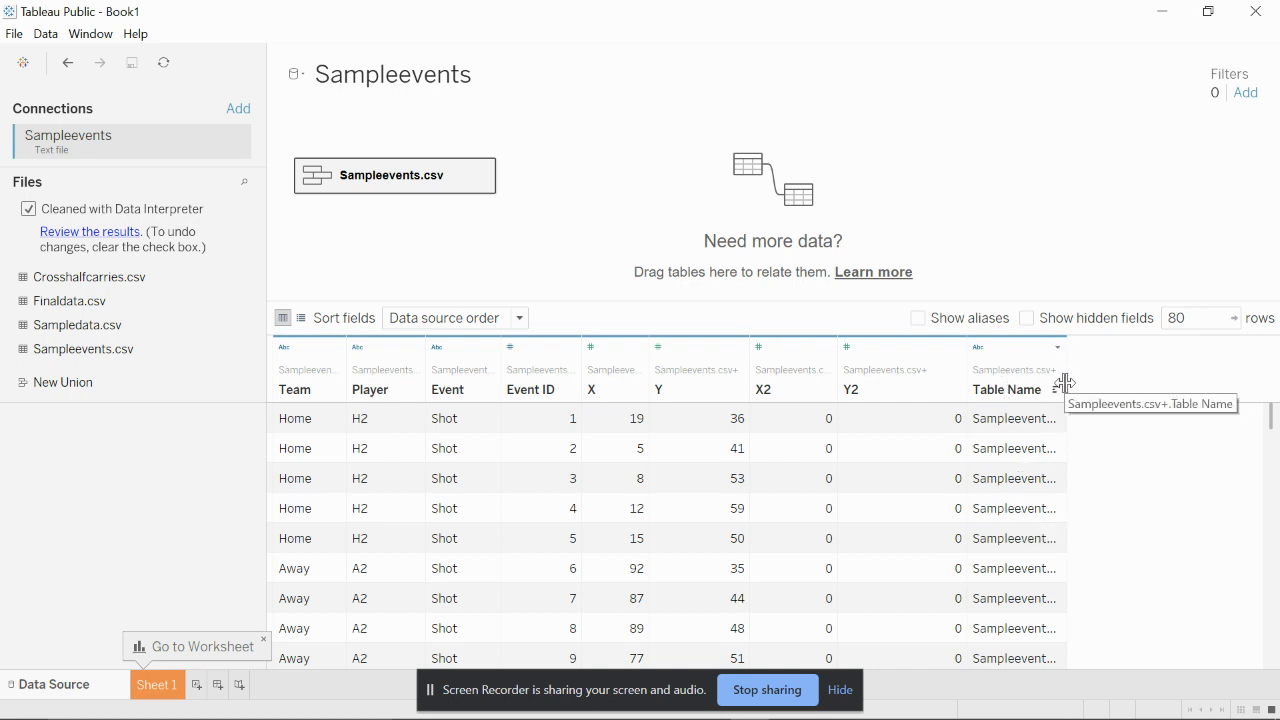
pyautogui.moveTo(1066, 385); pyautogui.dragTo(1097, 383)
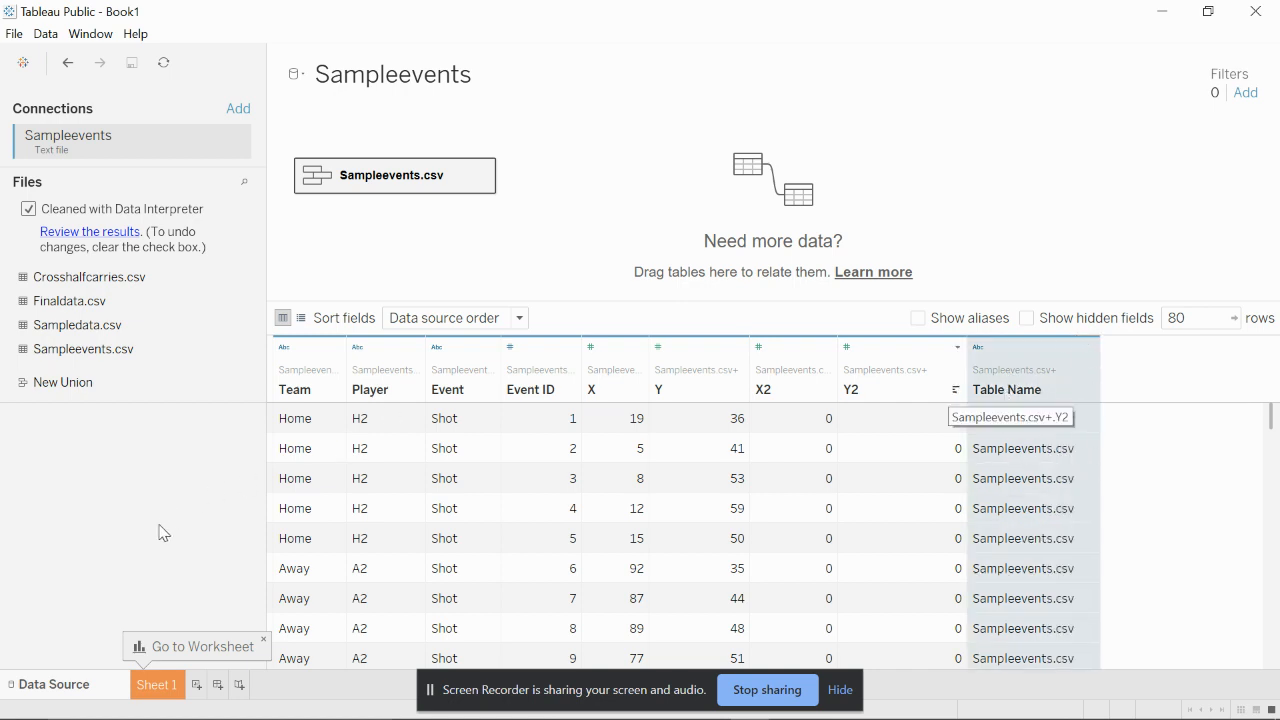
# Plot X on rows against Y on columns in Sheet 1 and turn off Aggregate Measures
pyautogui.click(172, 694)
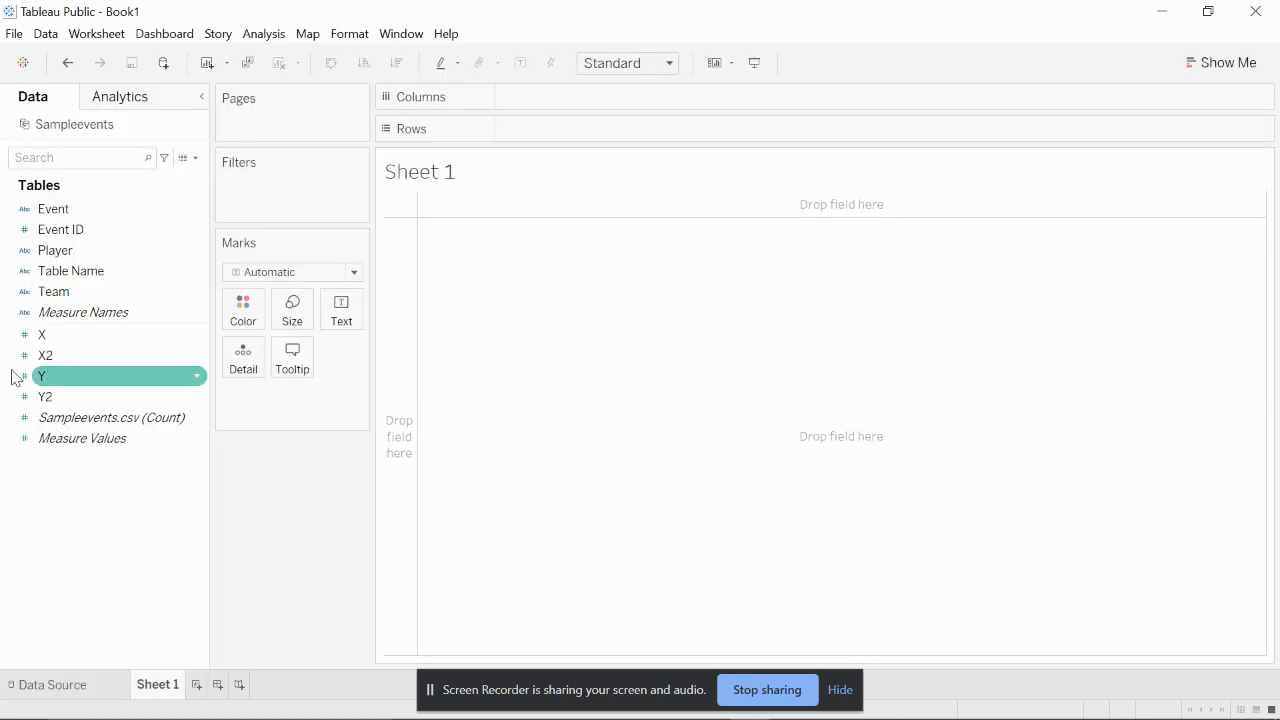
pyautogui.click(110, 338)
pyautogui.doubleClick(128, 382)
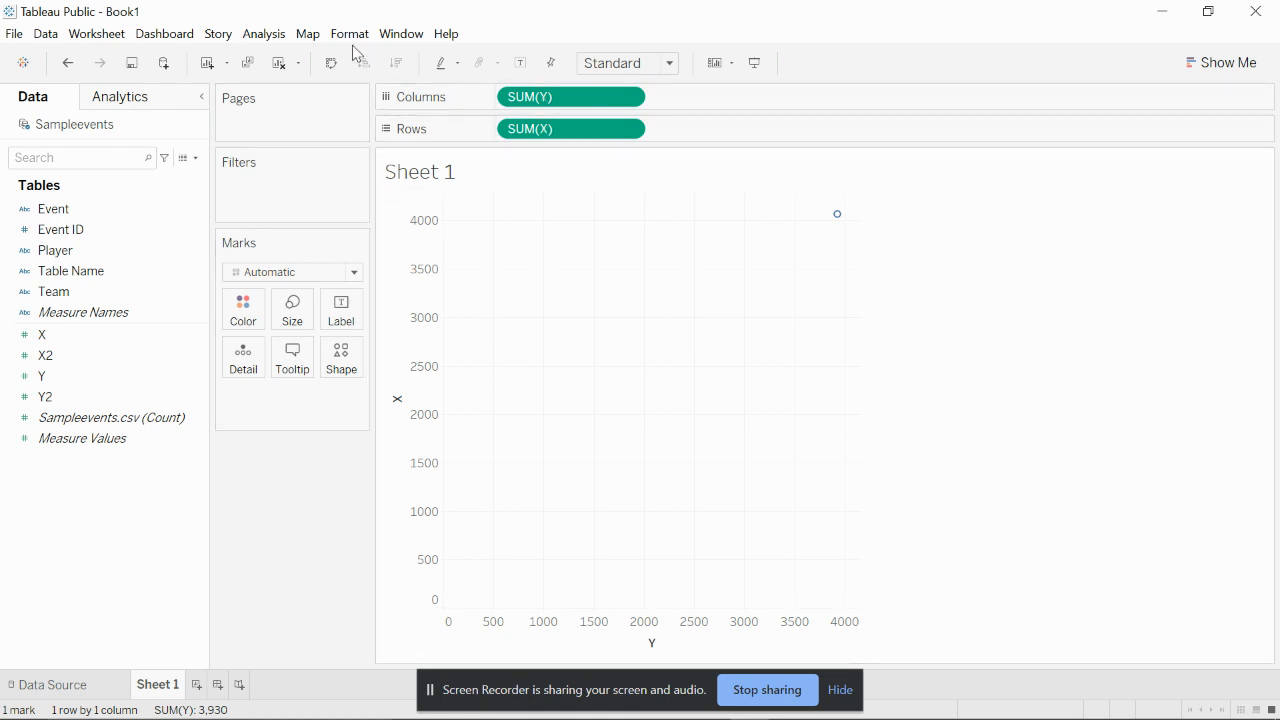
pyautogui.click(282, 36)
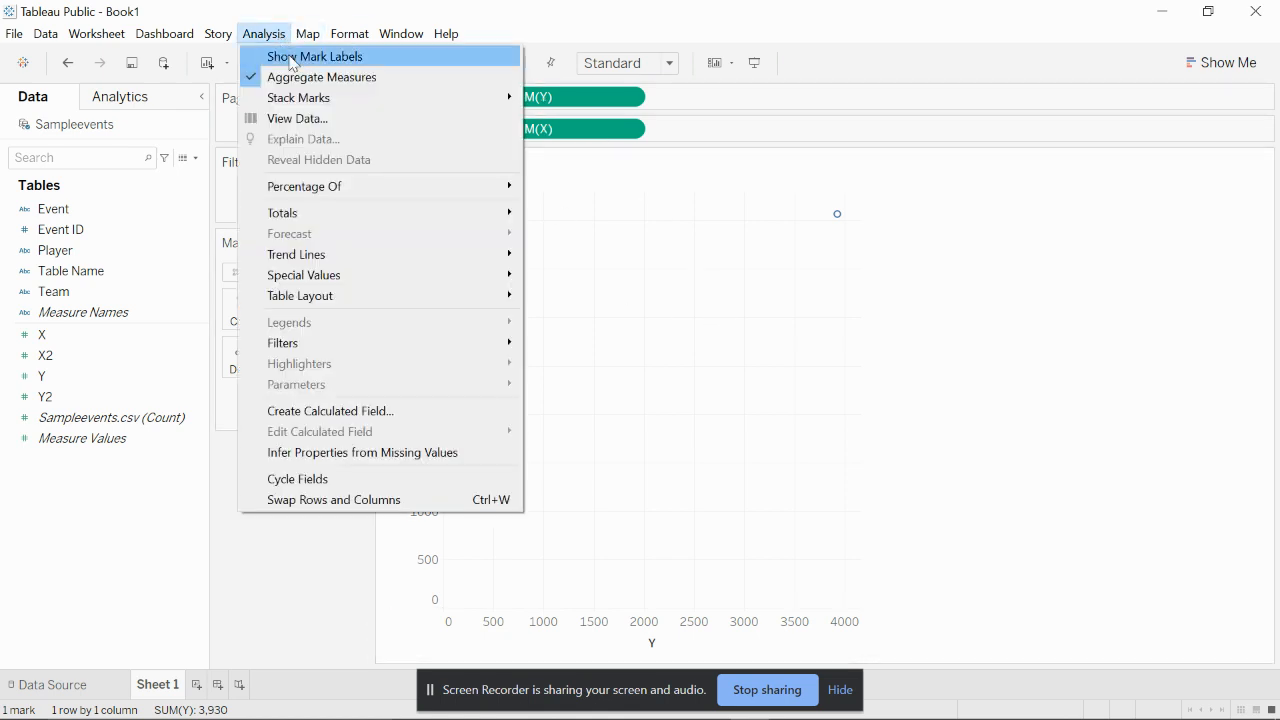
pyautogui.click(300, 78)
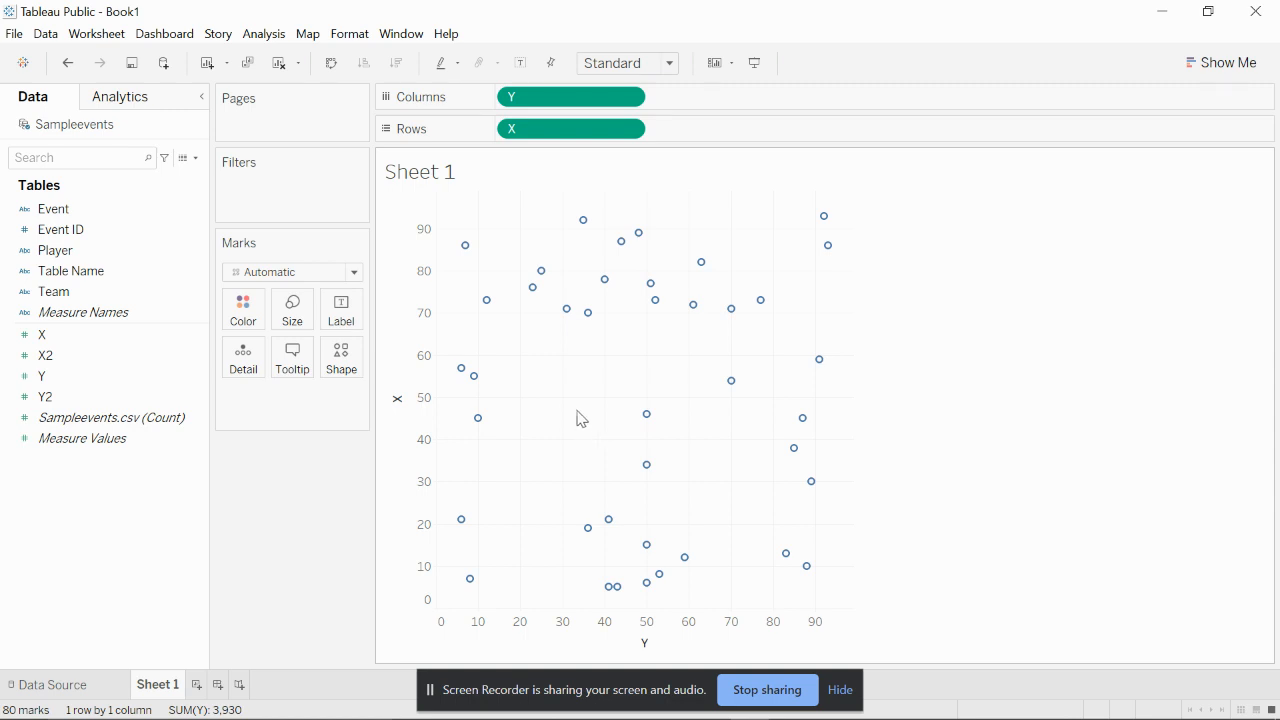
pyautogui.click(308, 34)
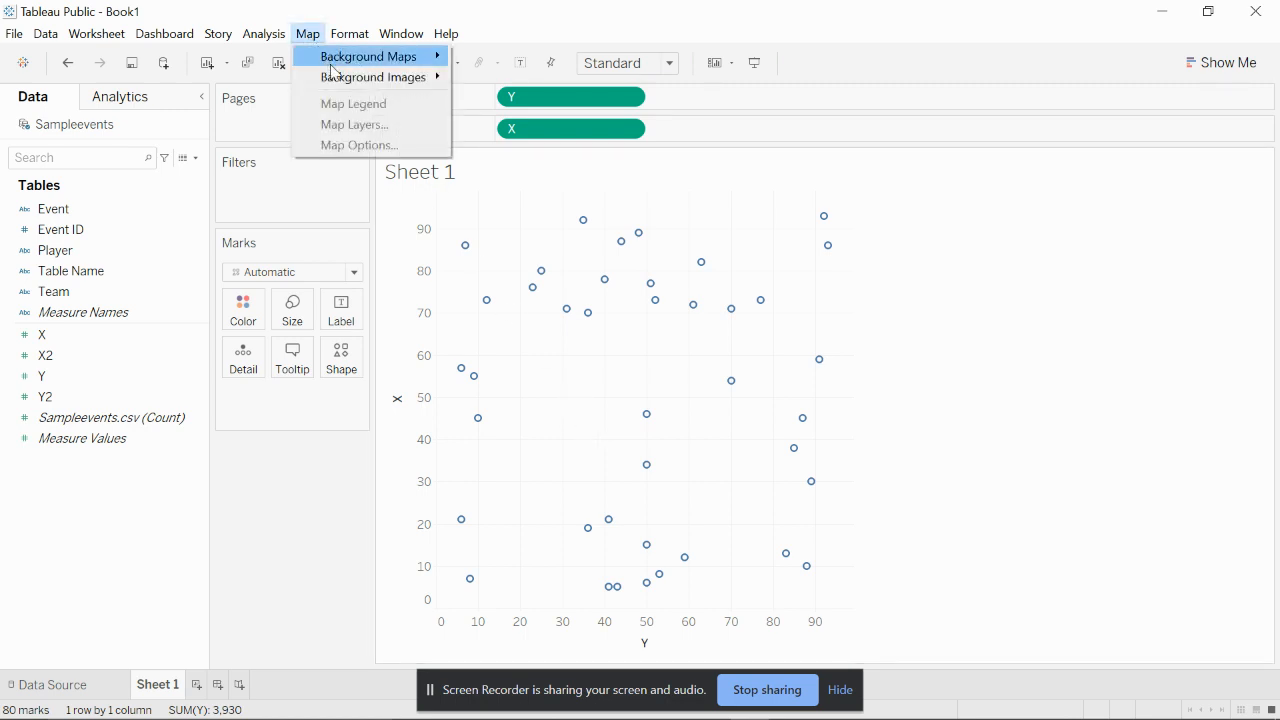
pyautogui.click(504, 223)
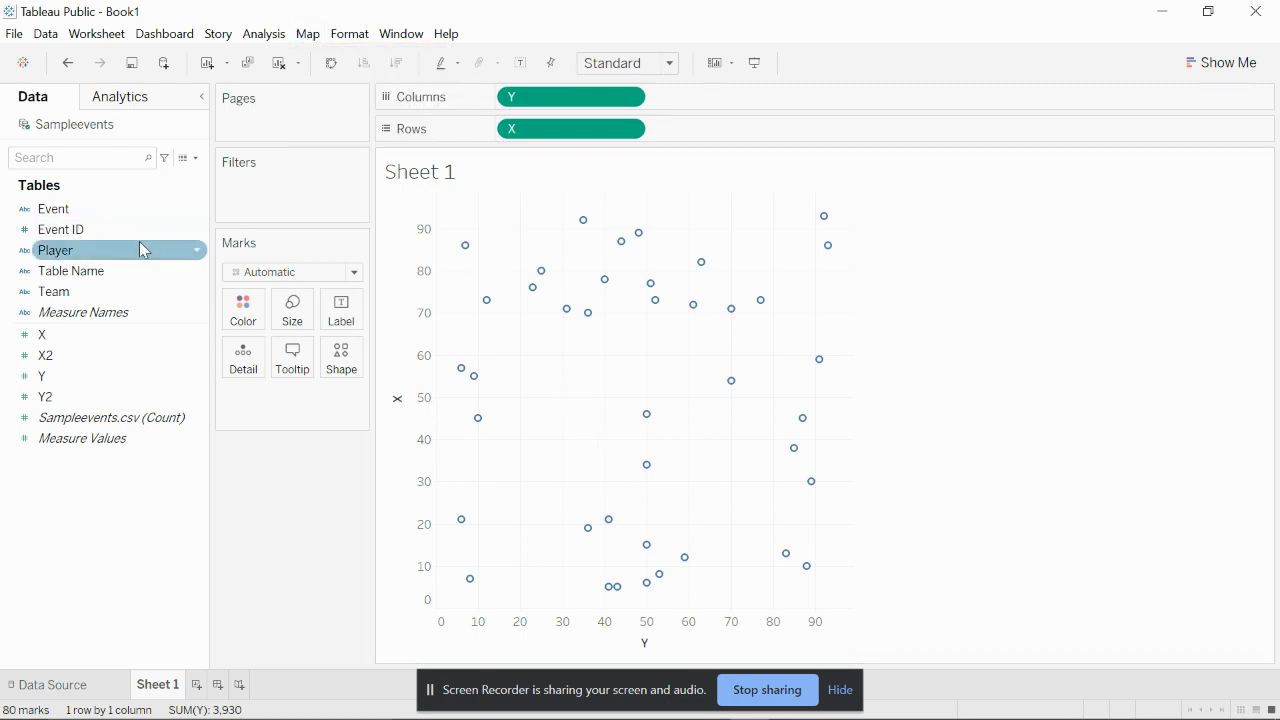
# Filter Sheet 1 by Event, keeping only the Goal and Shot values
pyautogui.moveTo(103, 214); pyautogui.dragTo(265, 206)
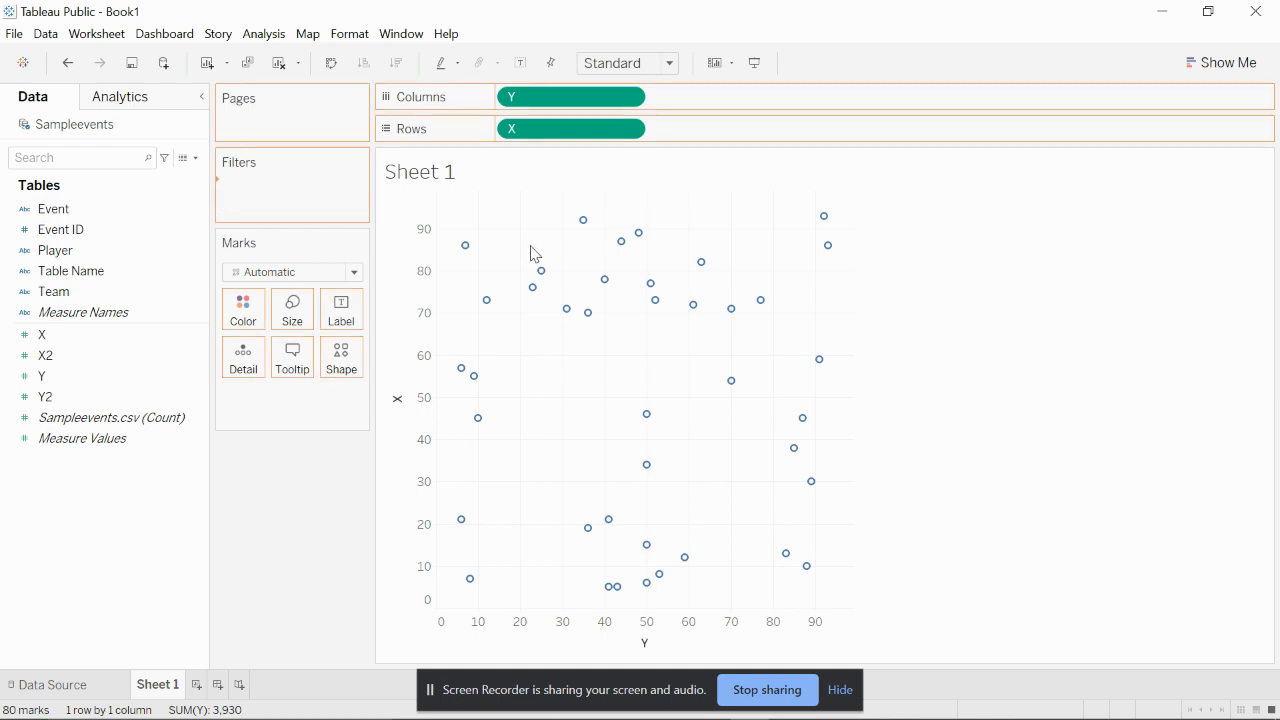
pyautogui.click(482, 245)
pyautogui.click(482, 281)
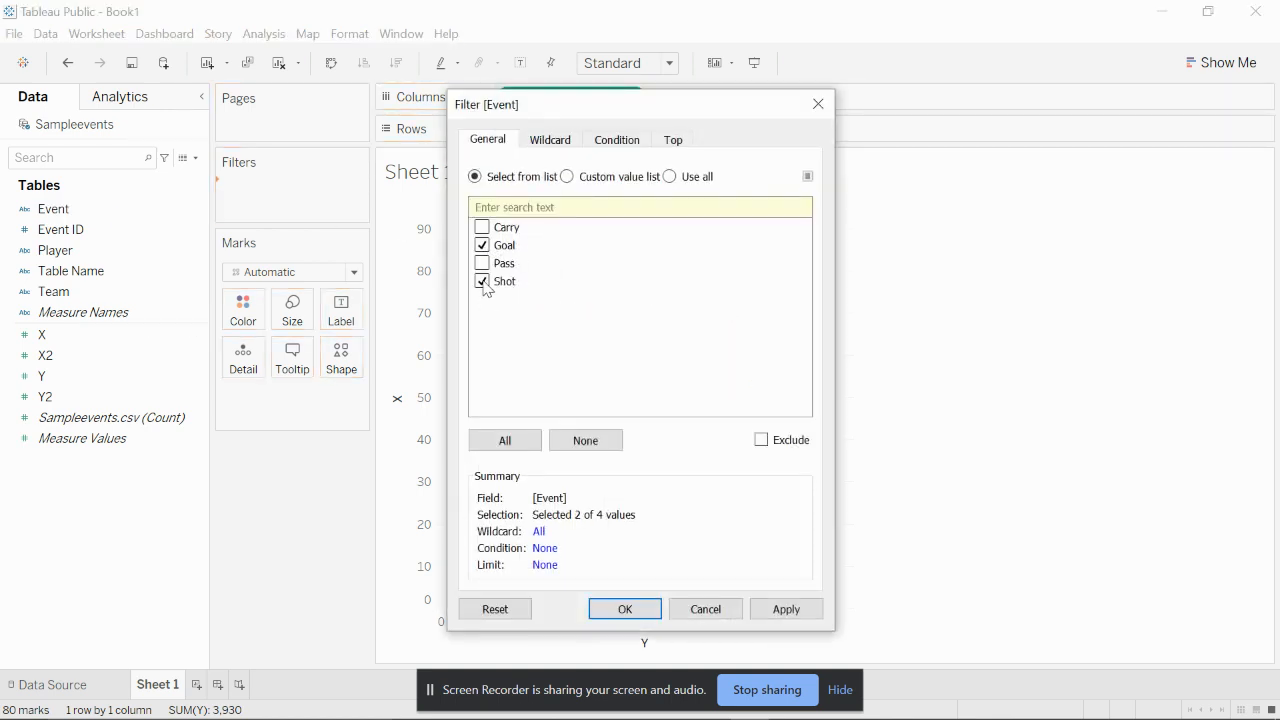
pyautogui.click(786, 609)
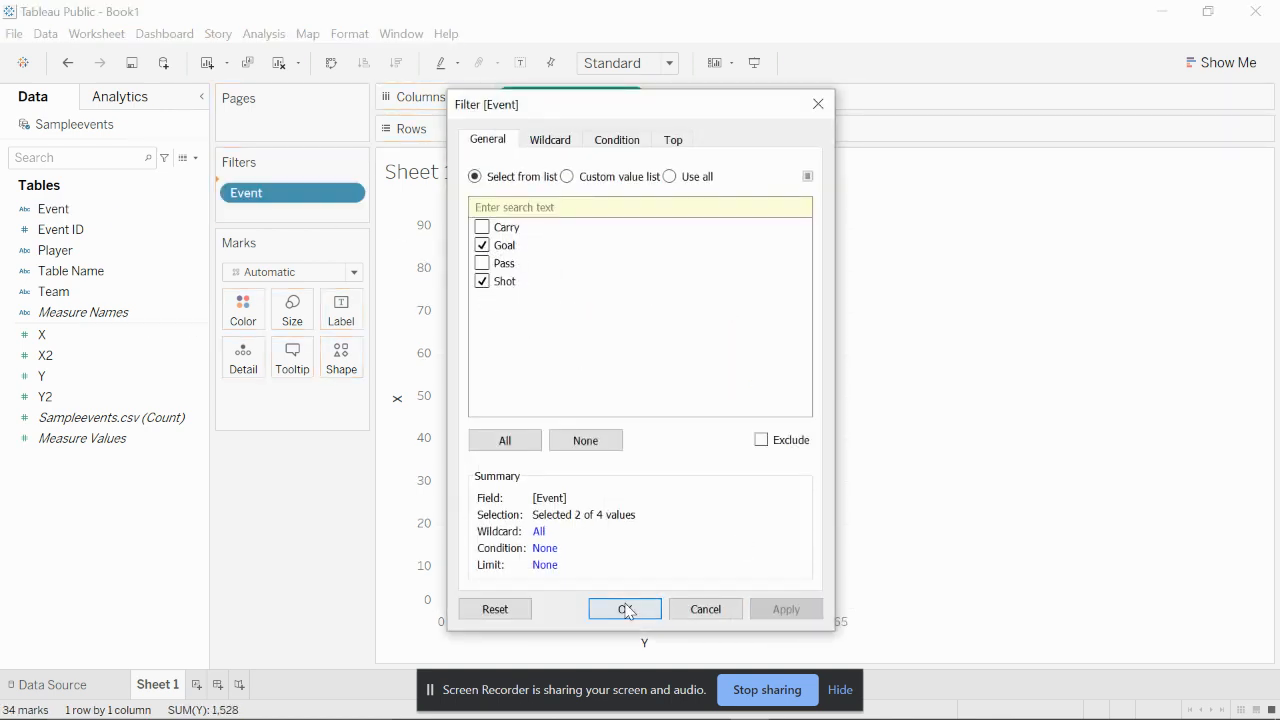
pyautogui.click(624, 609)
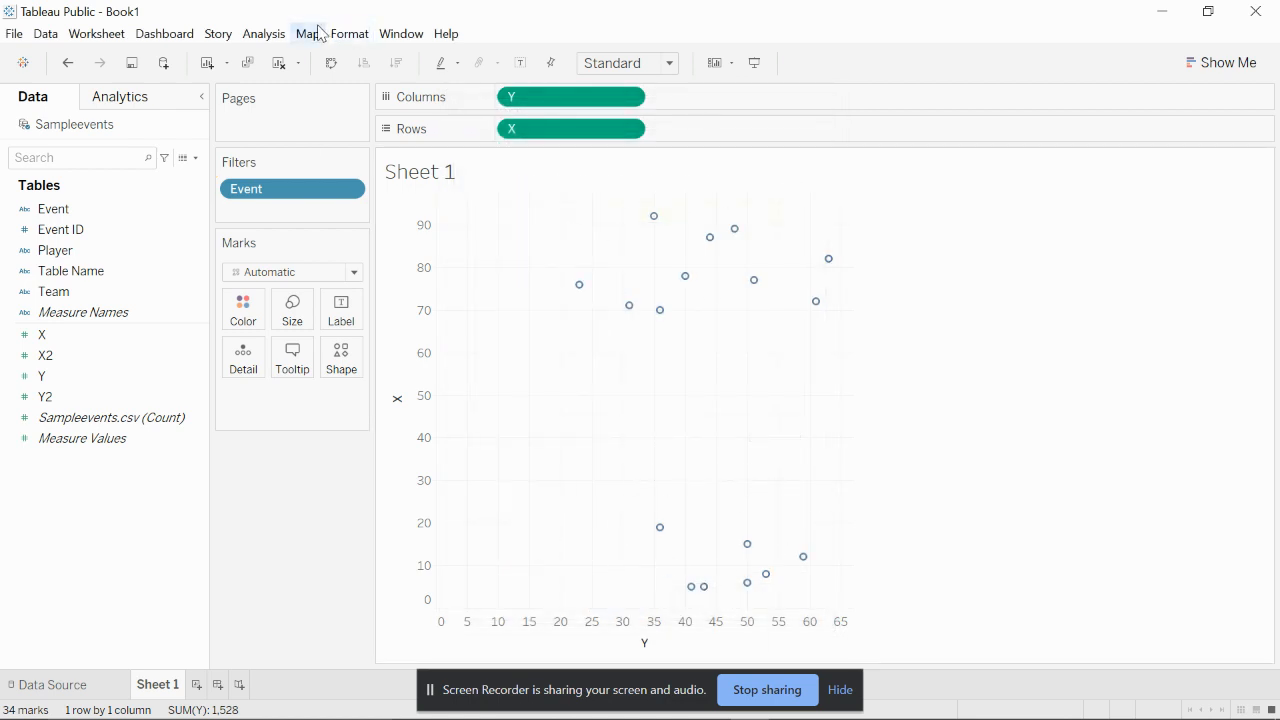
# Add the Football Pitch Template-01 image from the Desktop's Pitches folder as a background image for Sampleevents
pyautogui.click(348, 34)
pyautogui.moveTo(308, 34)
pyautogui.moveTo(336, 78)
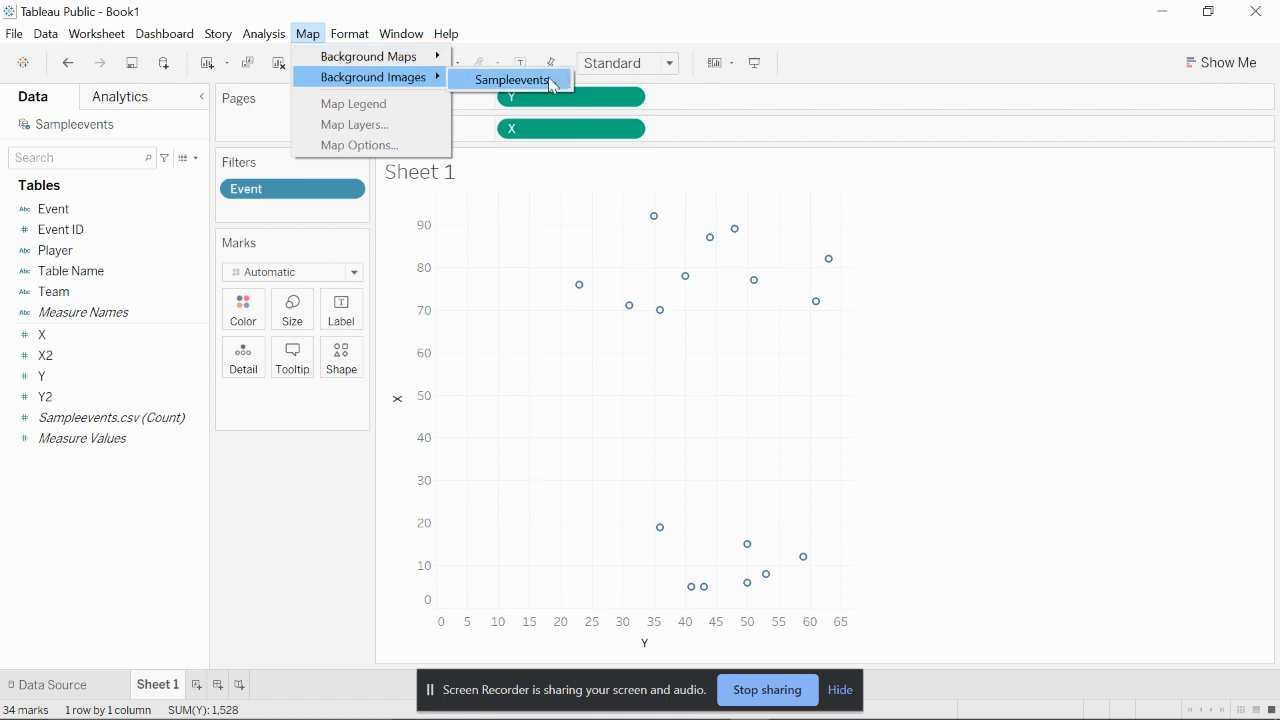
pyautogui.click(568, 83)
pyautogui.click(552, 408)
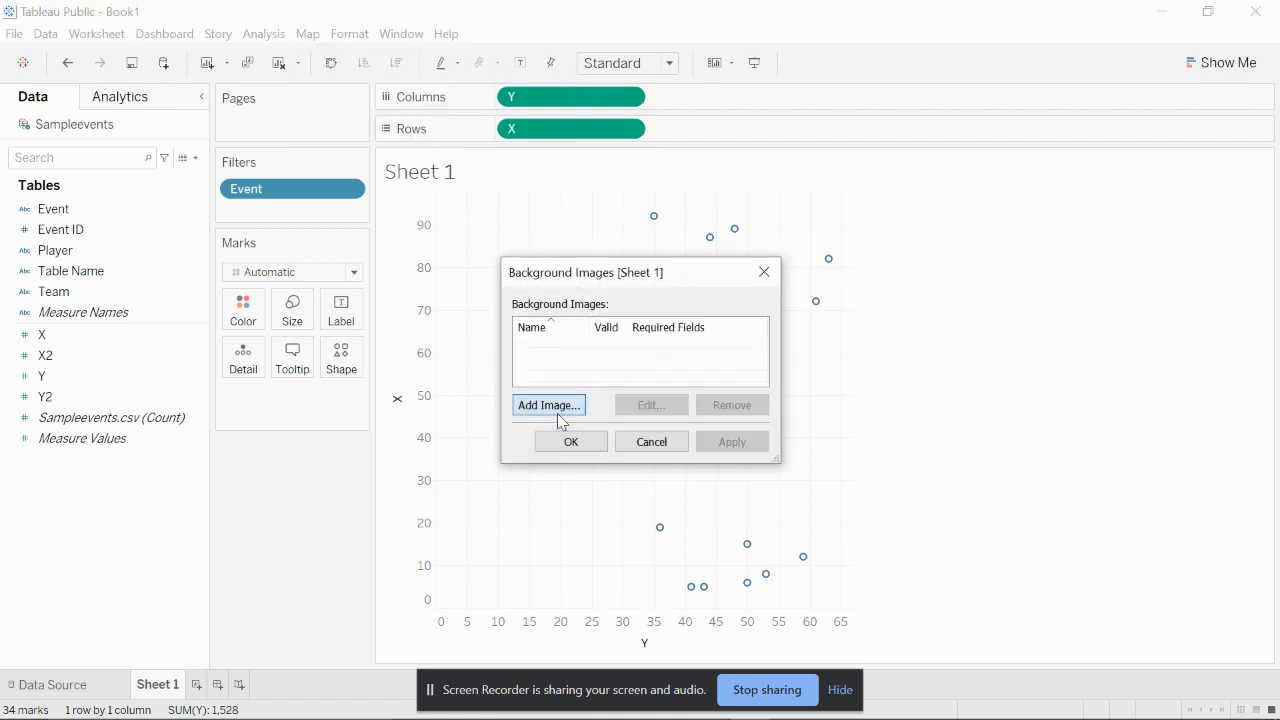
pyautogui.click(816, 269)
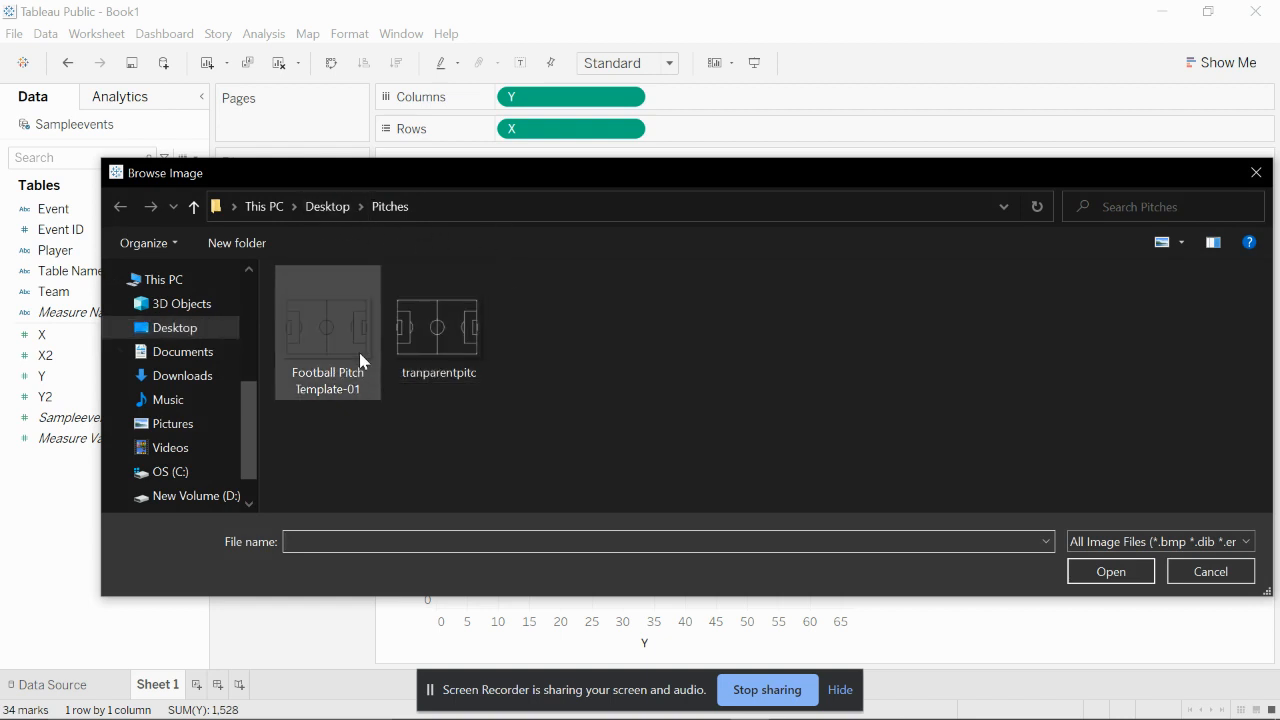
pyautogui.doubleClick(335, 332)
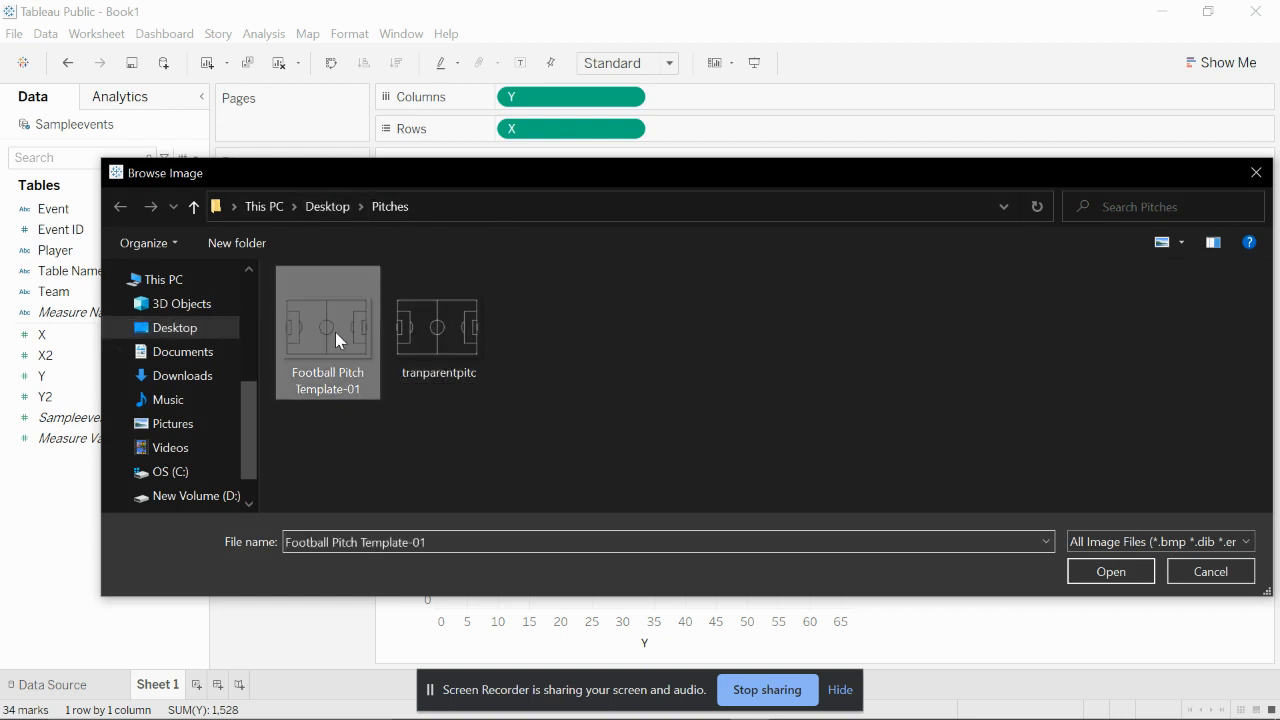
# Map the pitch image's X field to X and Y field to Y, each spanning -5 to 105, and apply the background
pyautogui.click(524, 324)
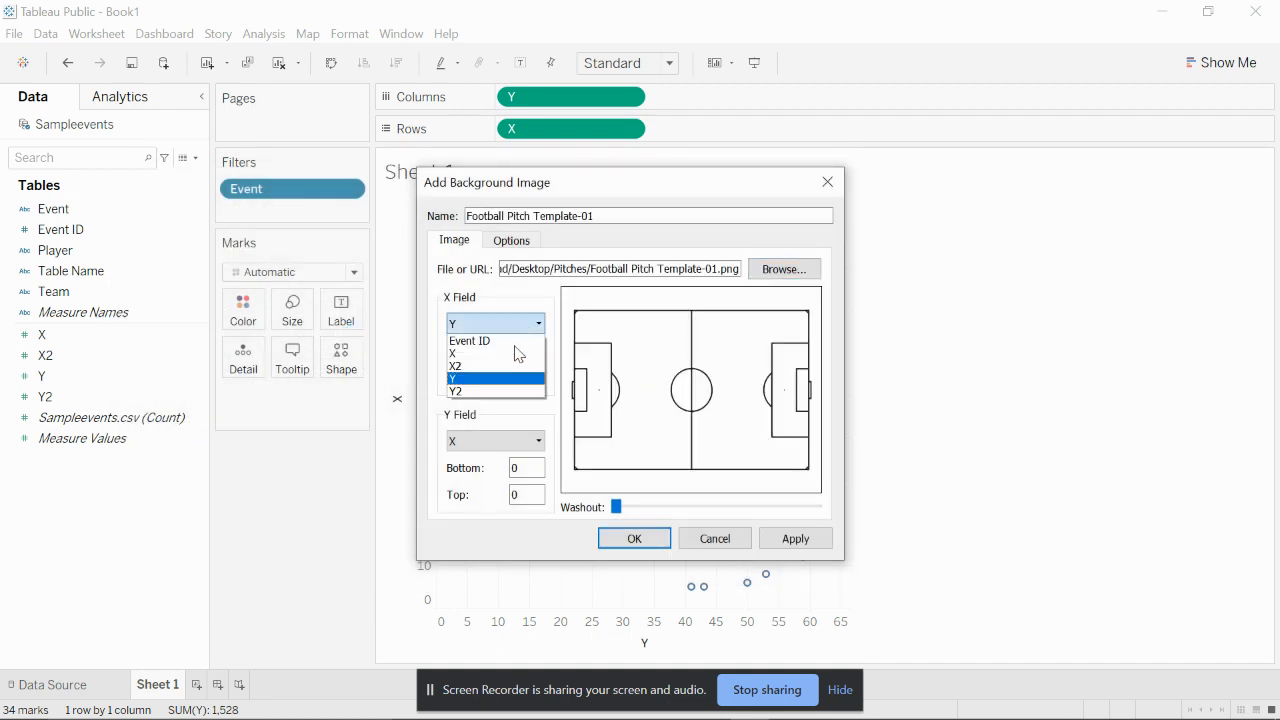
pyautogui.click(490, 353)
pyautogui.click(515, 440)
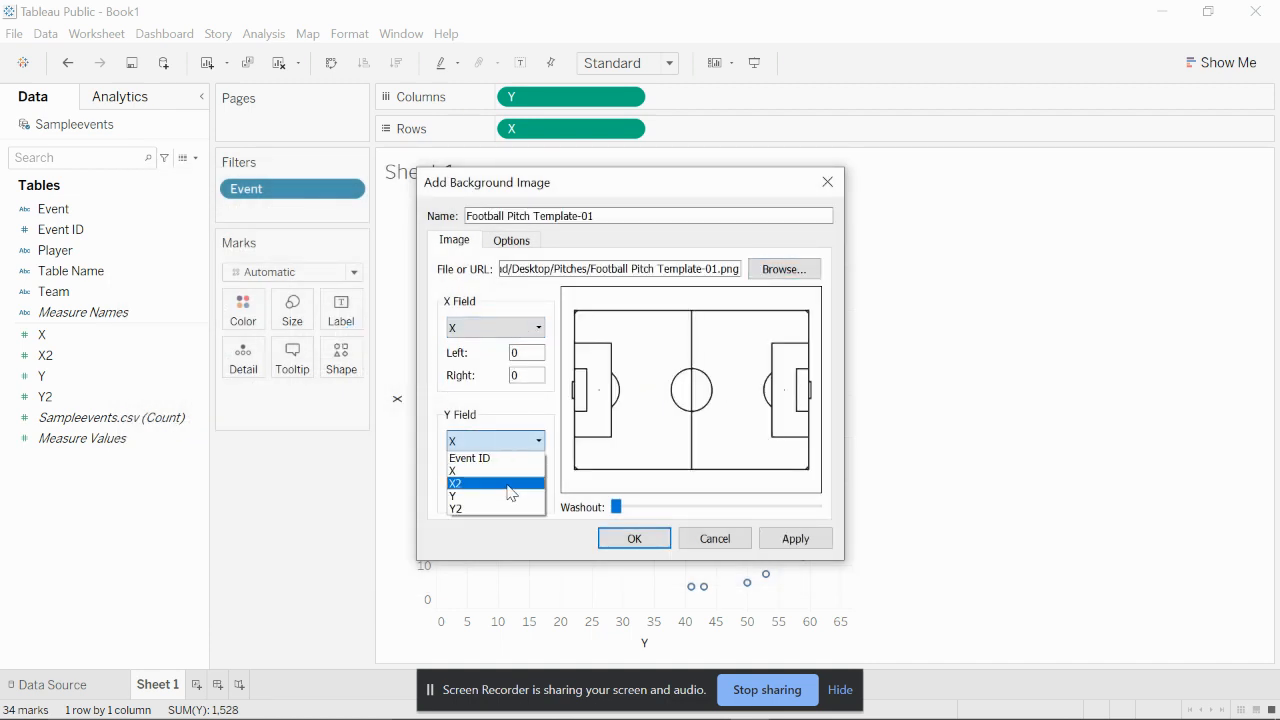
pyautogui.click(500, 496)
pyautogui.doubleClick(531, 358)
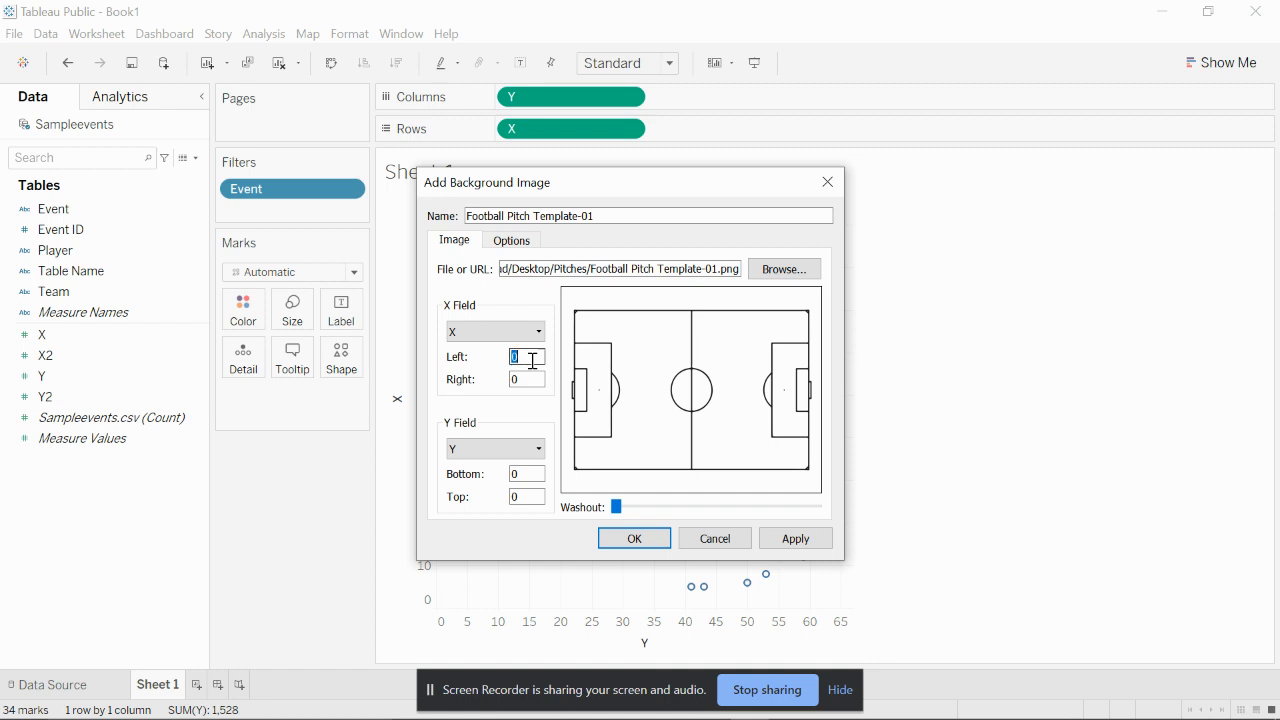
pyautogui.write('-5')
pyautogui.press('Tab')
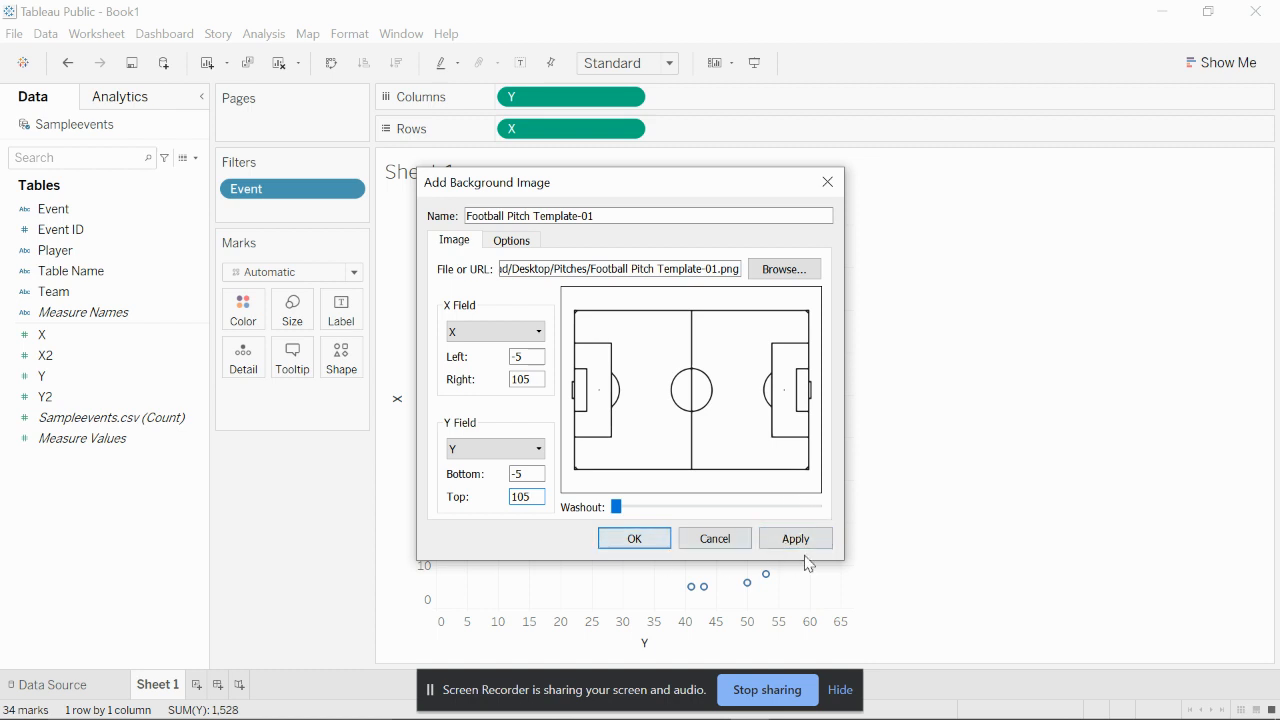
pyautogui.moveTo(617, 507); pyautogui.dragTo(580, 511)
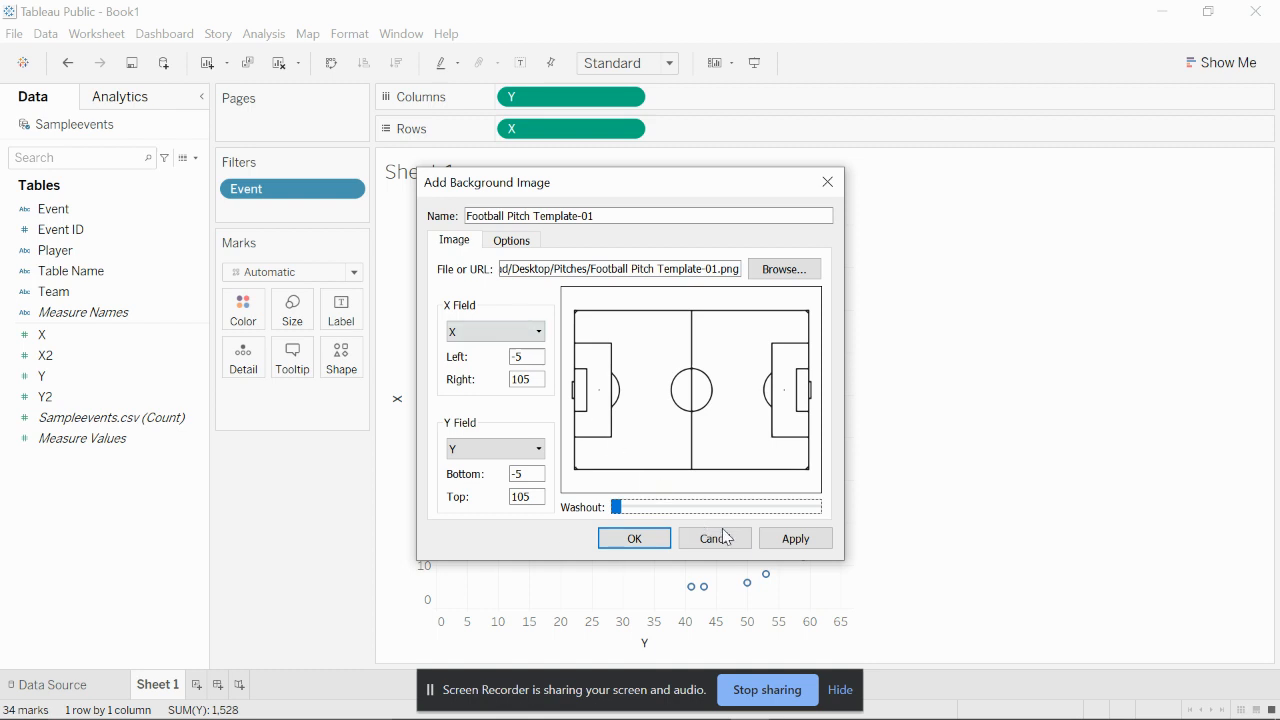
pyautogui.click(794, 538)
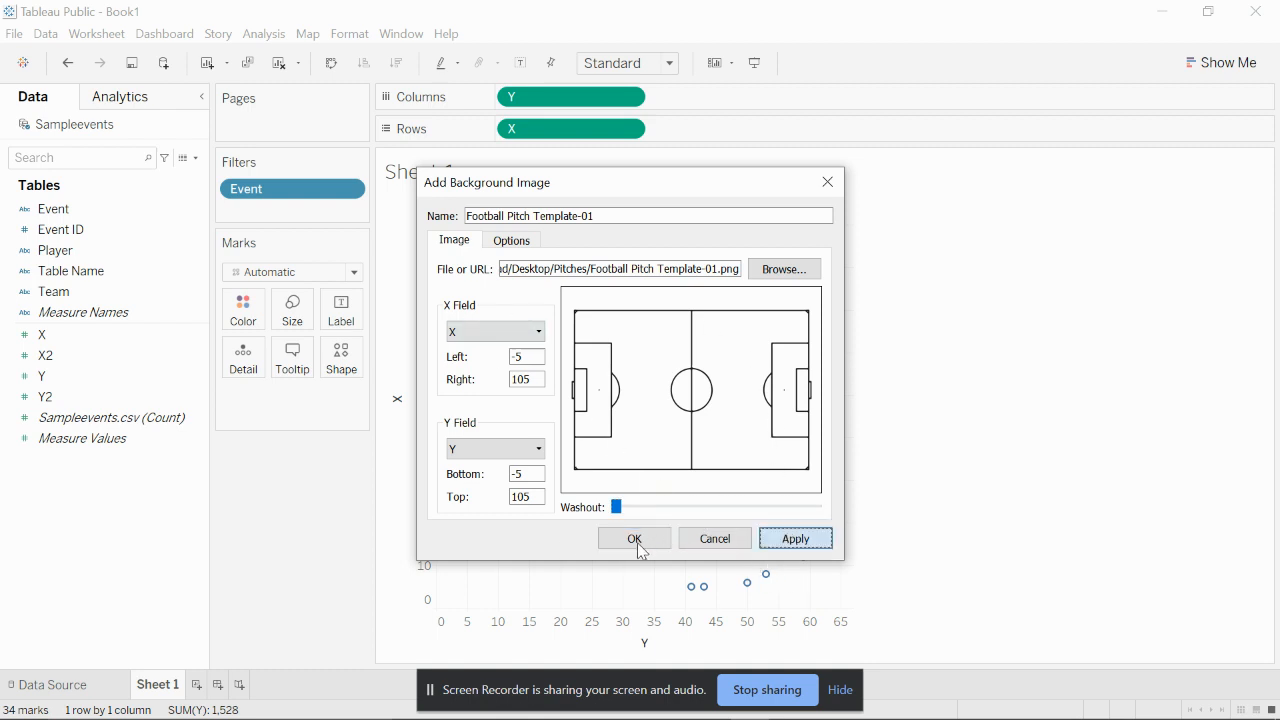
pyautogui.click(633, 540)
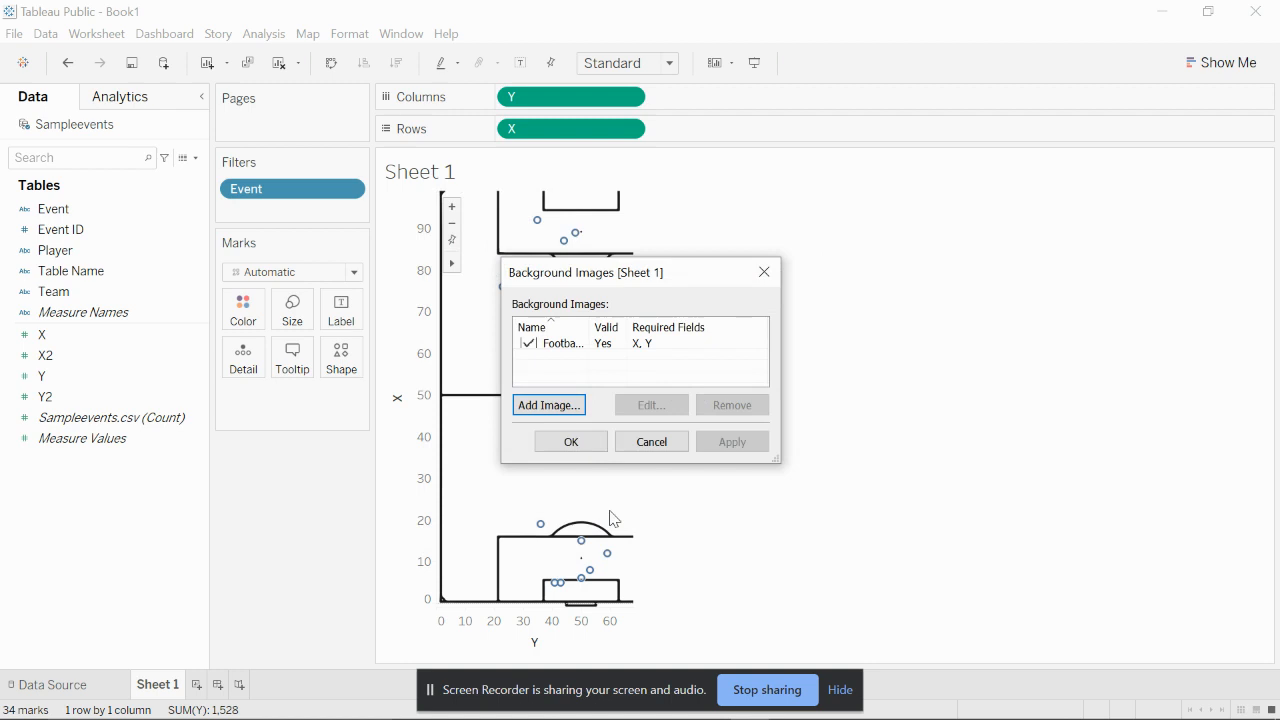
pyautogui.click(572, 442)
# Fix the X axis range from -5 to 105
pyautogui.click(420, 363)
pyautogui.rightClick(420, 363)
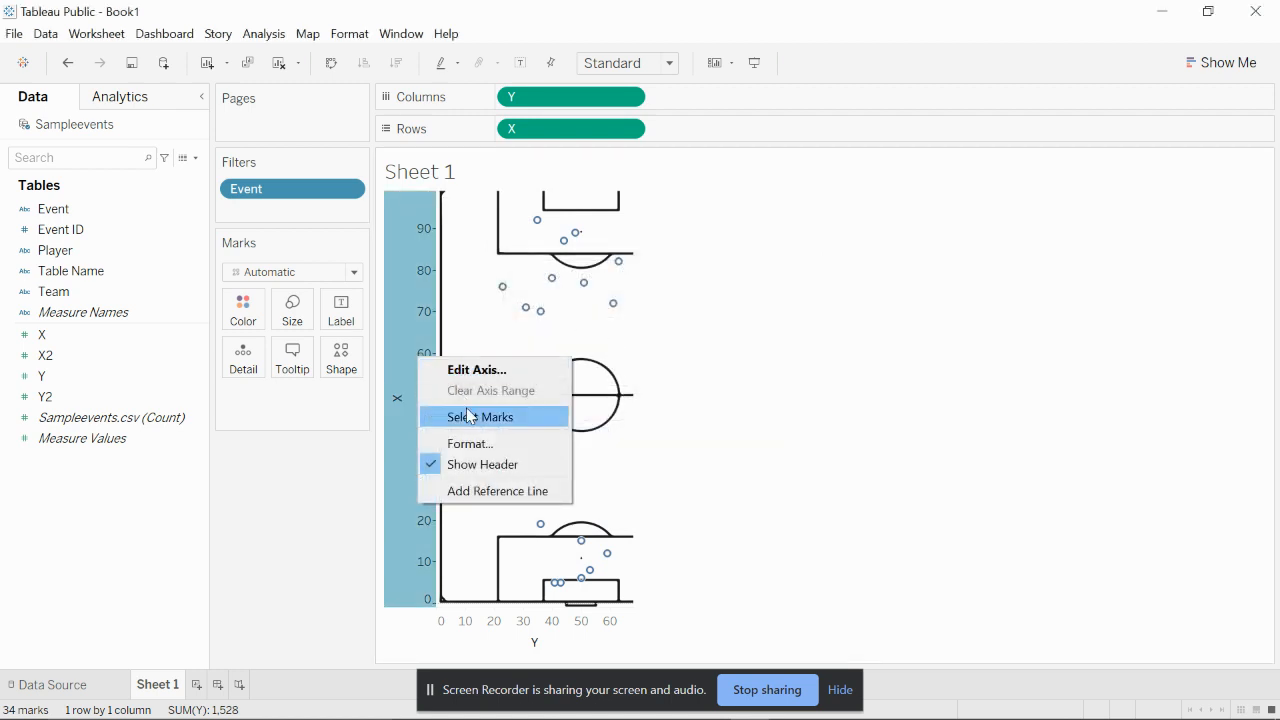
pyautogui.click(445, 367)
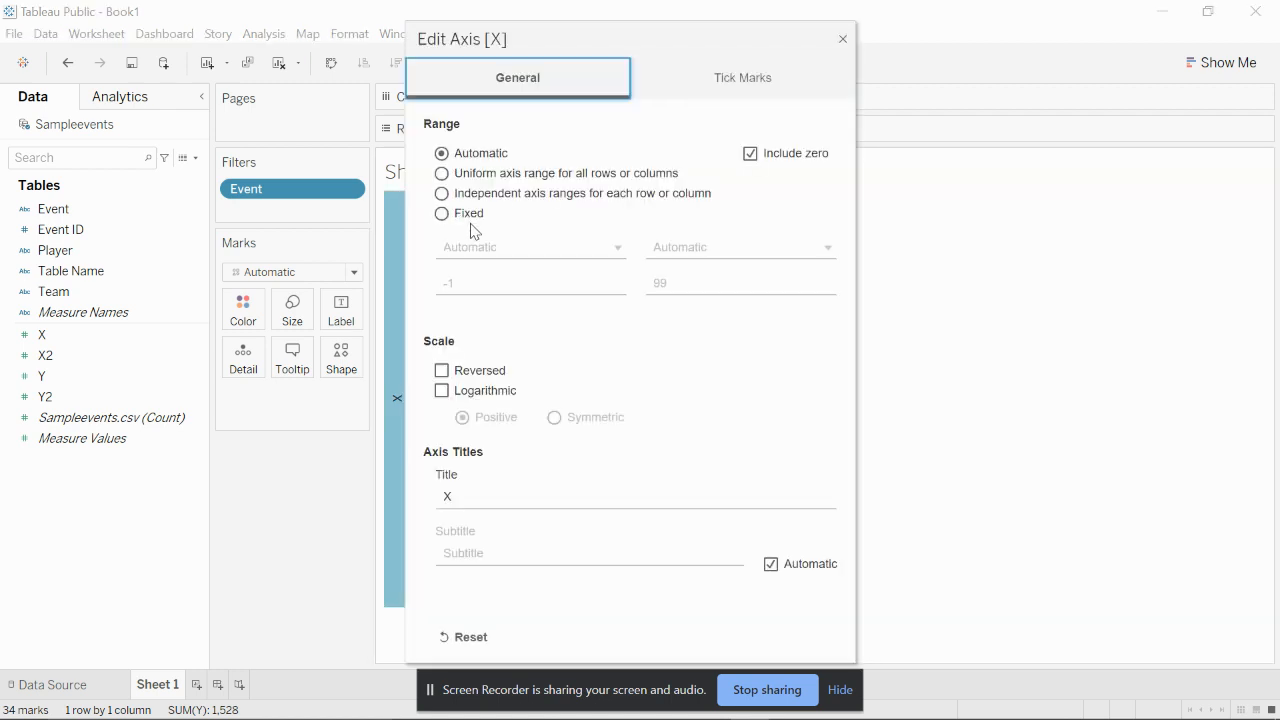
pyautogui.click(509, 289)
pyautogui.write('-5')
pyautogui.press('Tab')
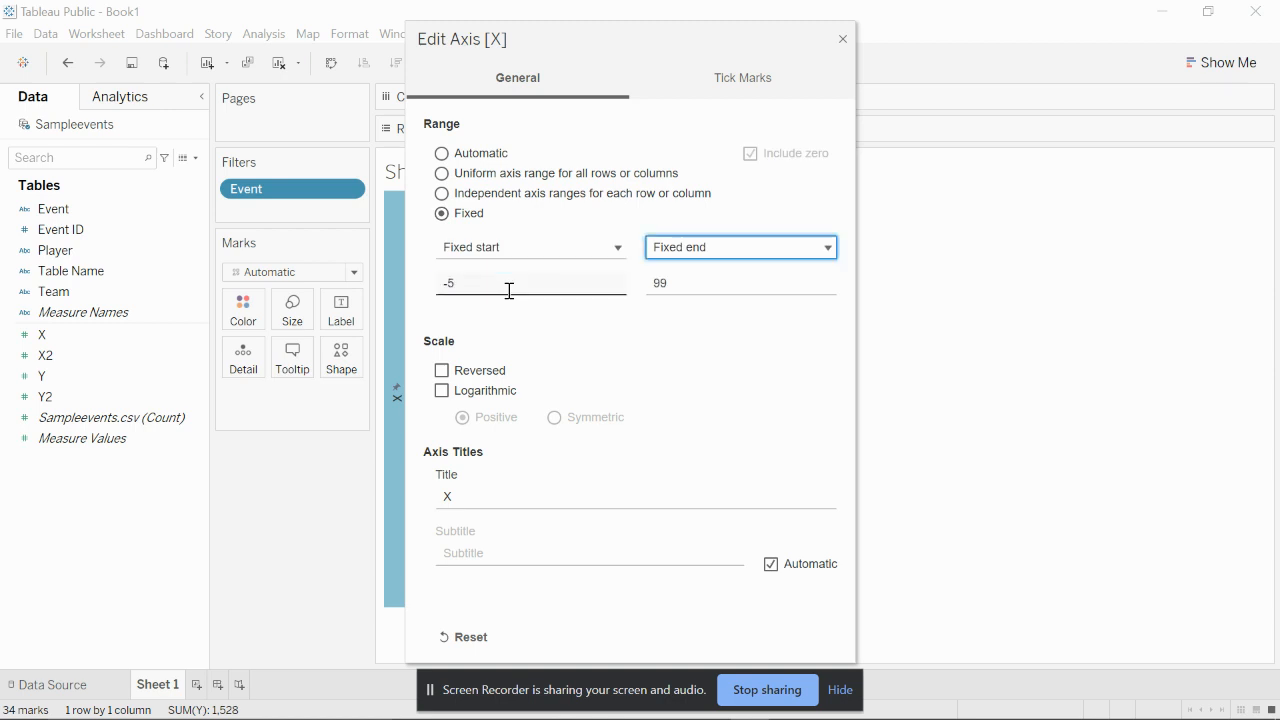
pyautogui.press('Tab')
pyautogui.write('10')
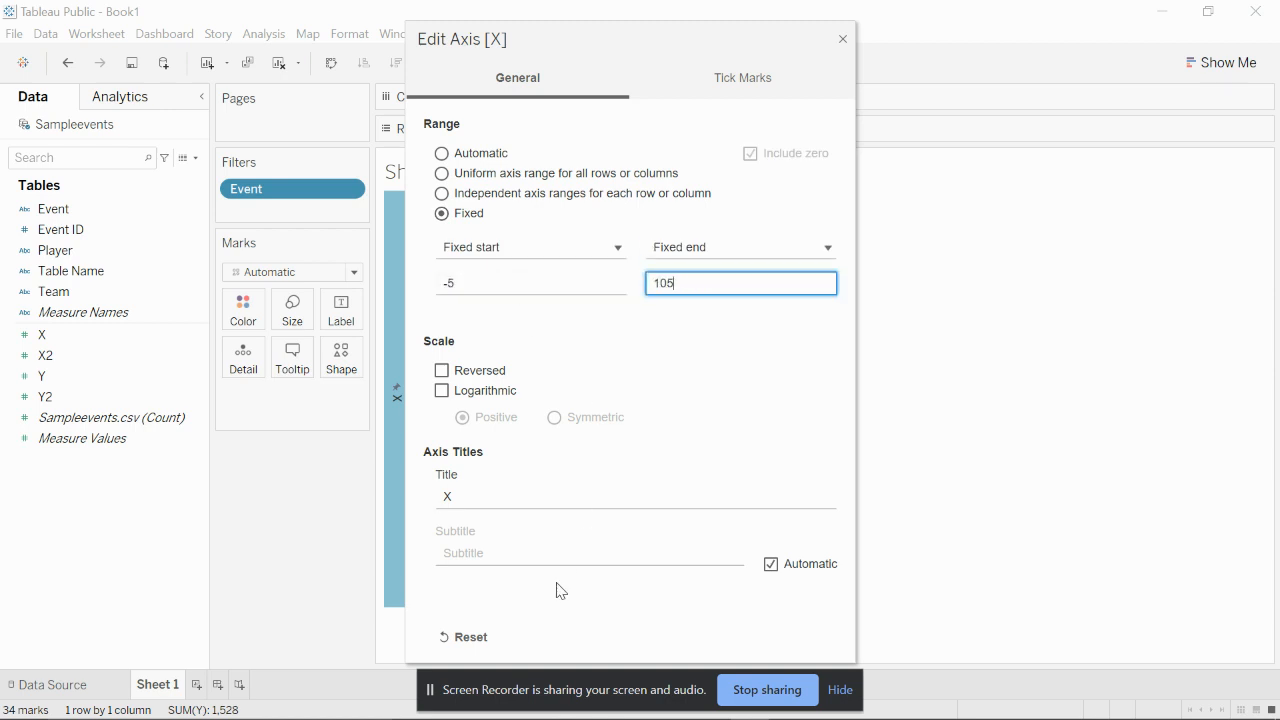
pyautogui.press('Return')
# Fix the Y axis range with a start of -5 and an end that covers the full pitch width
pyautogui.doubleClick(540, 622)
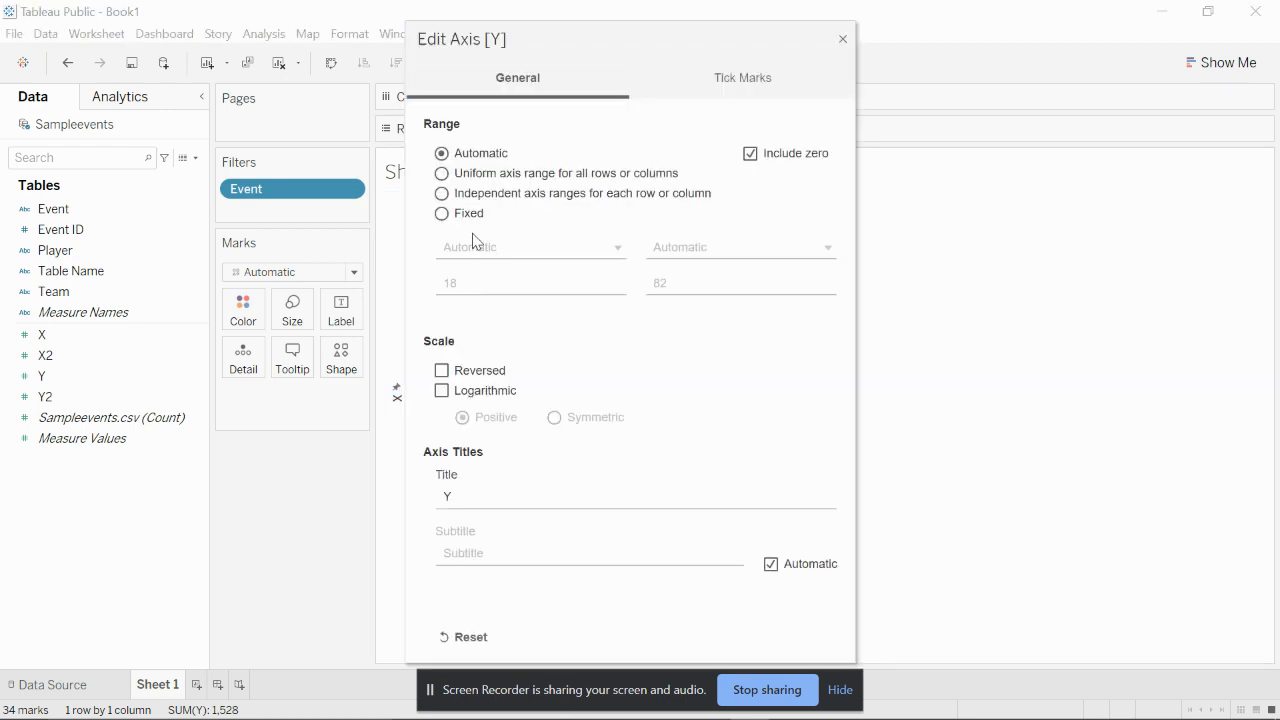
pyautogui.click(499, 280)
pyautogui.press('Tab')
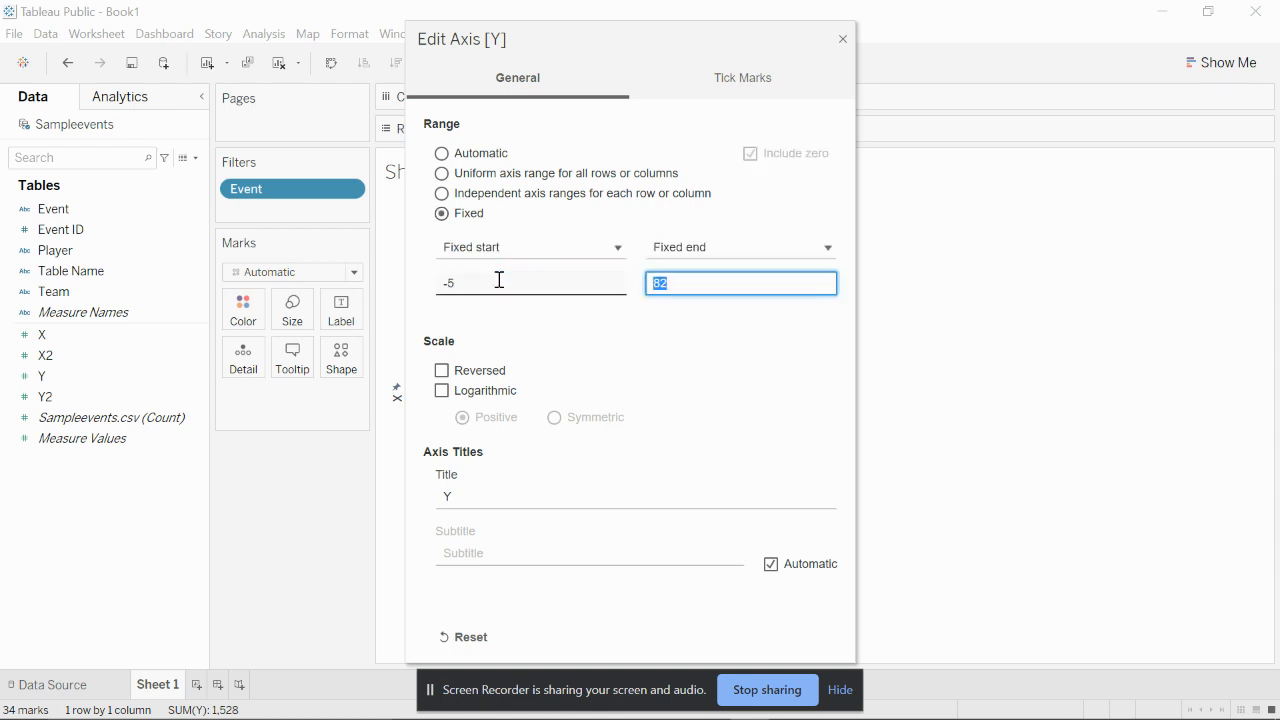
pyautogui.press('Return')
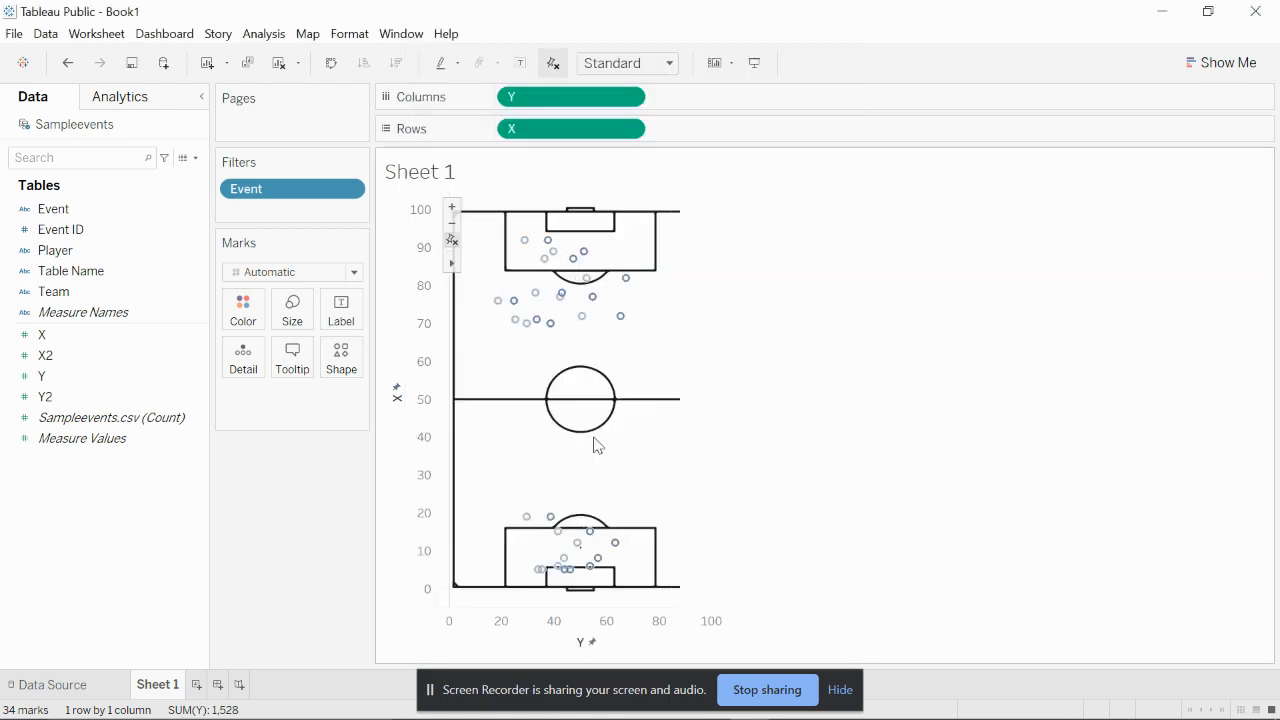
# Change the mark type to Circle and enlarge the marks slightly
pyautogui.click(295, 283)
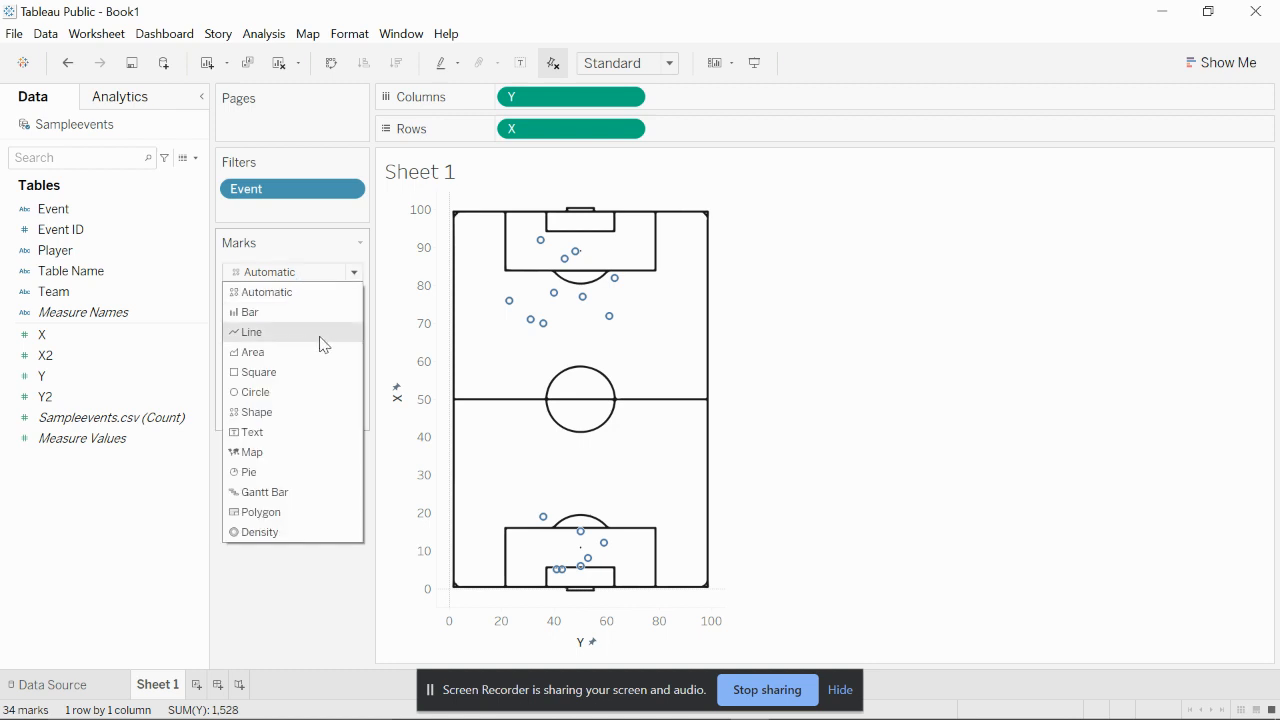
pyautogui.click(309, 273)
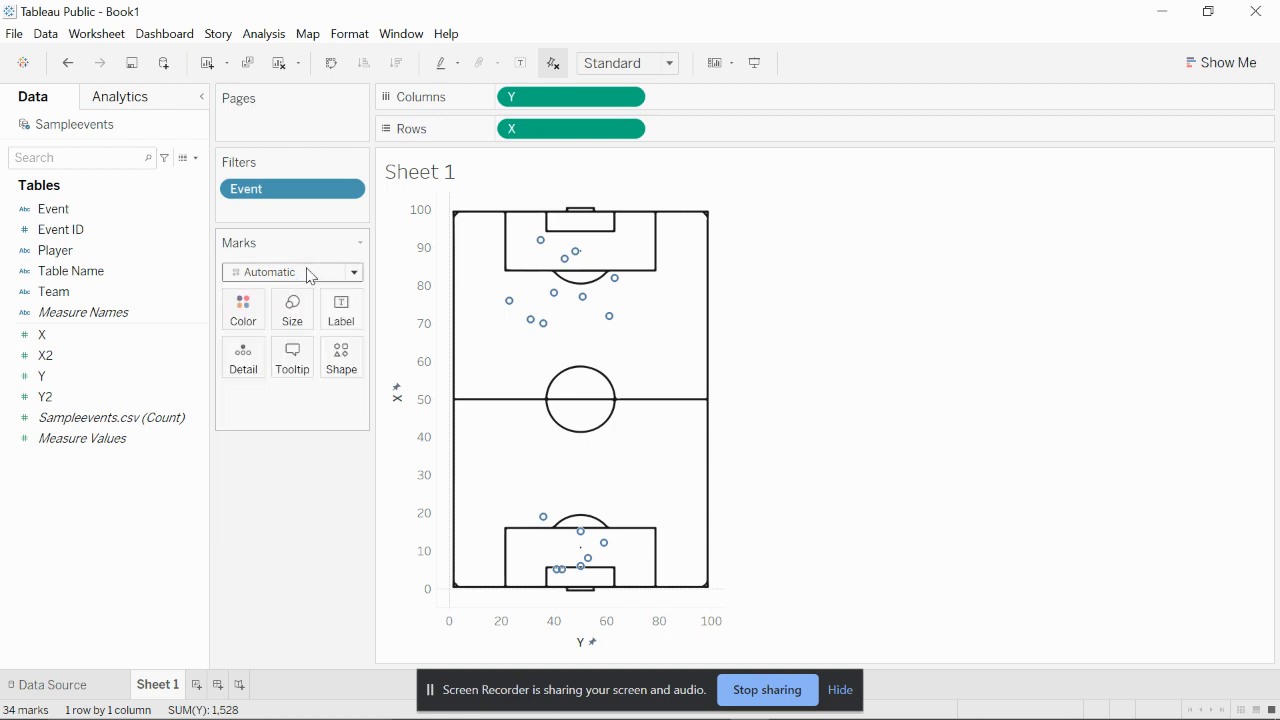
pyautogui.click(309, 275)
pyautogui.click(309, 392)
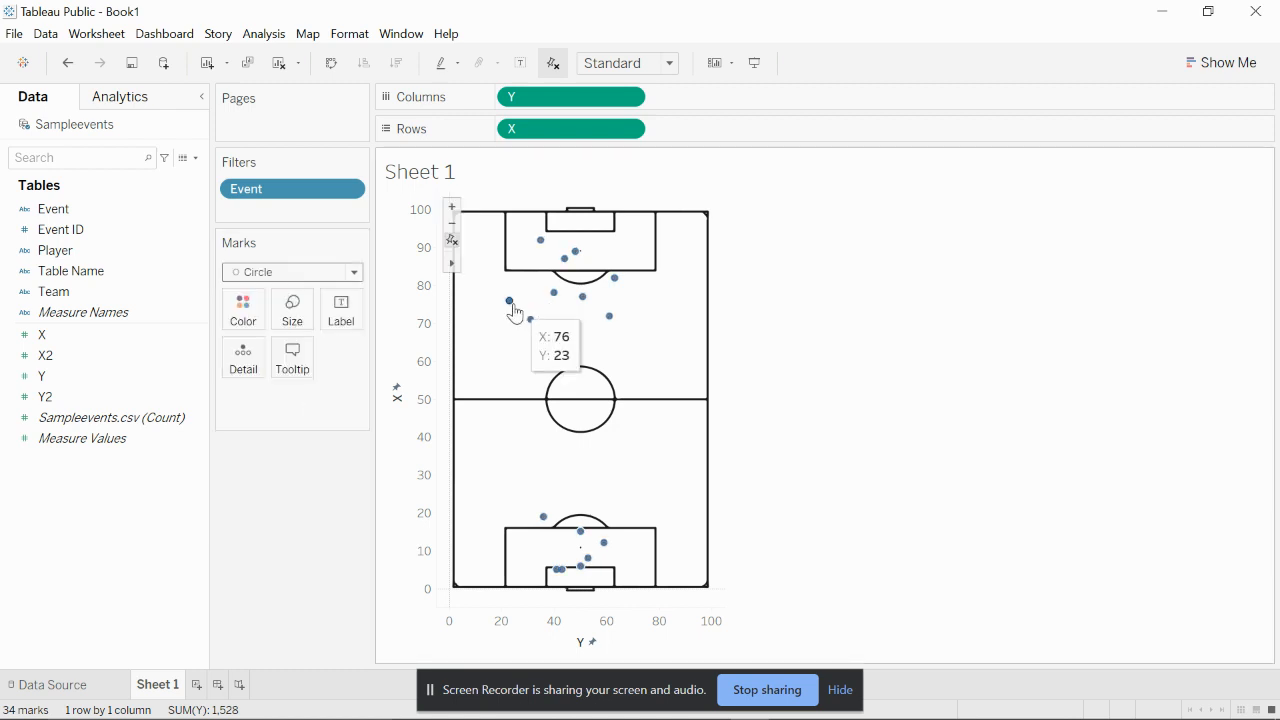
pyautogui.click(292, 310)
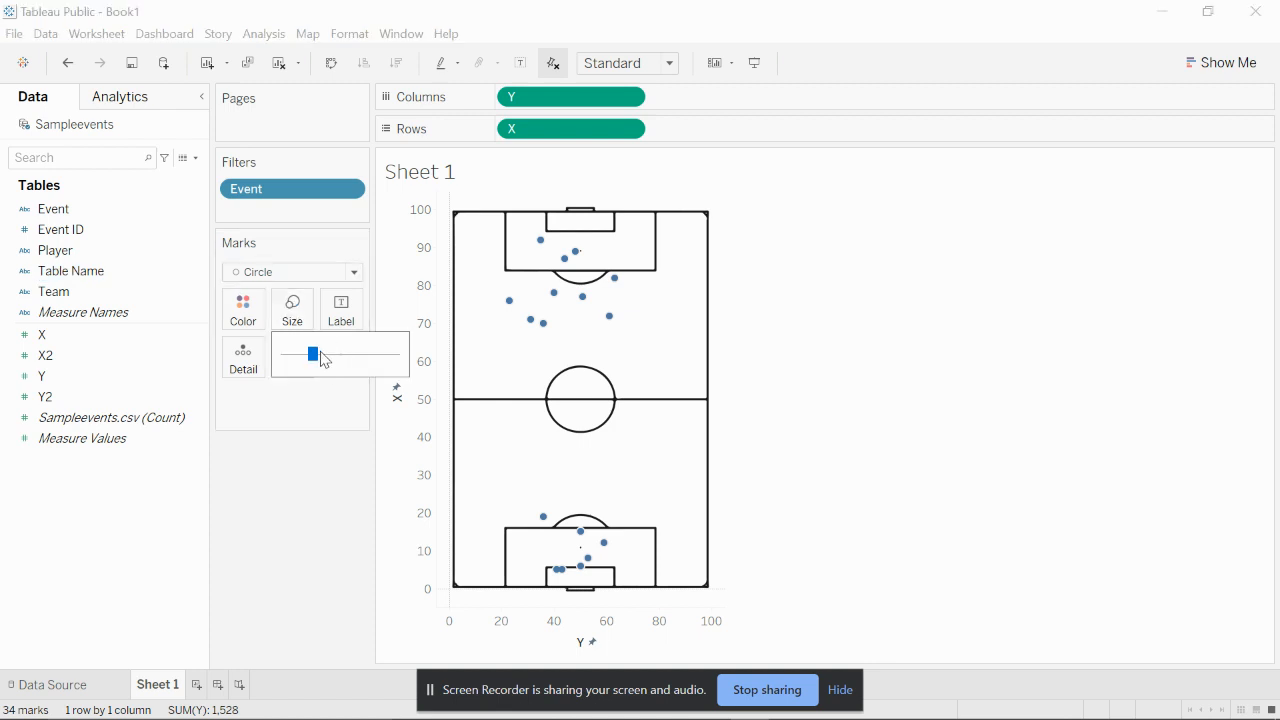
pyautogui.moveTo(314, 355); pyautogui.dragTo(329, 357)
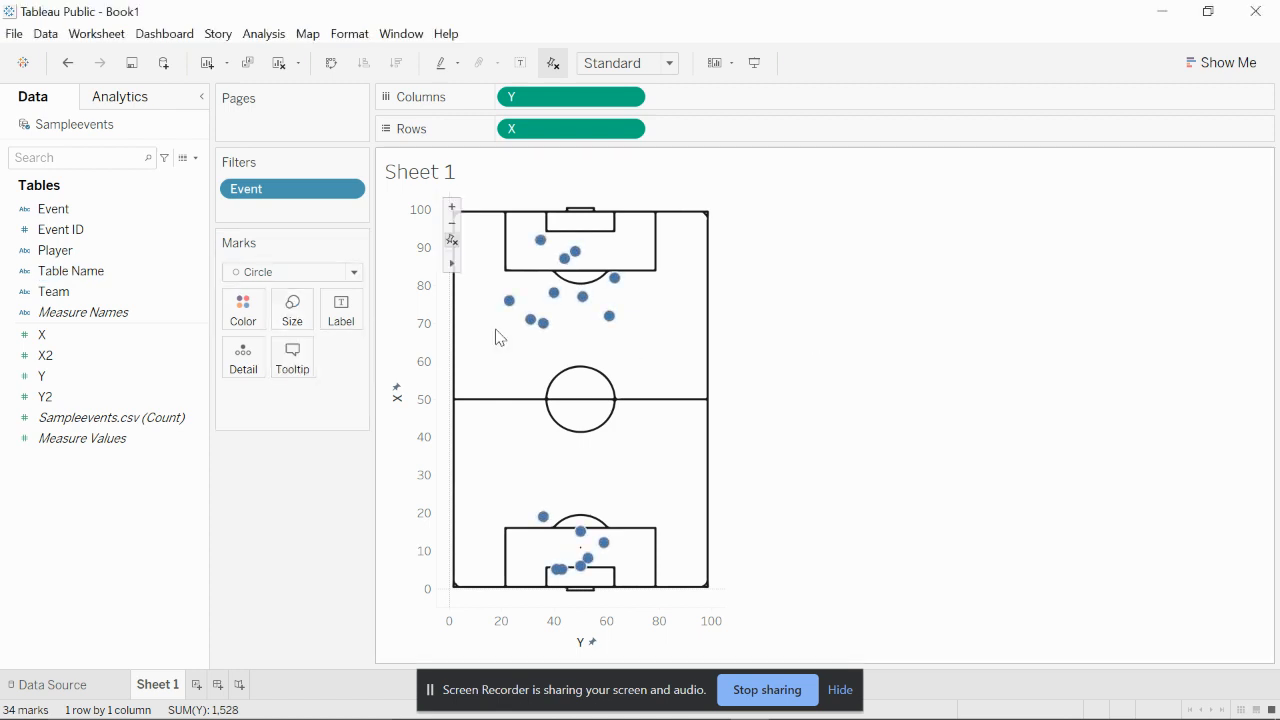
# Color the marks by Event, assigning red to Shot and green to Goal
pyautogui.moveTo(55, 215); pyautogui.dragTo(230, 306)
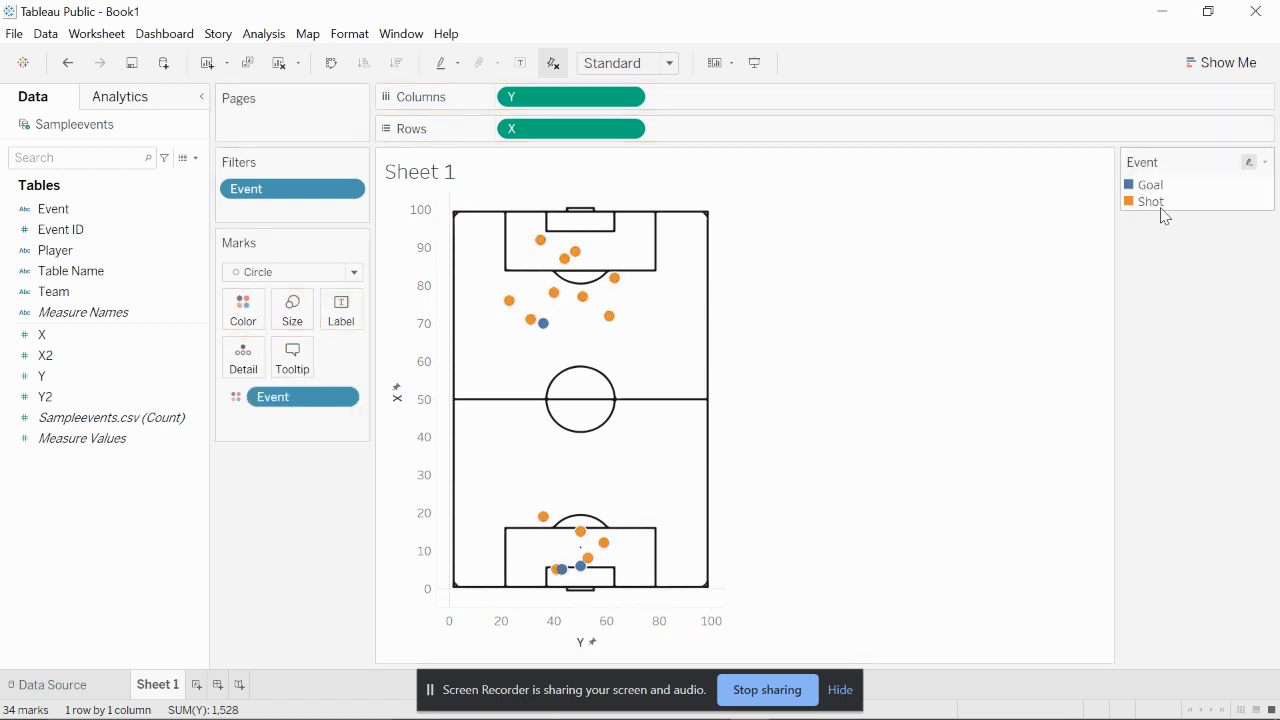
pyautogui.click(245, 312)
pyautogui.click(288, 367)
pyautogui.click(488, 288)
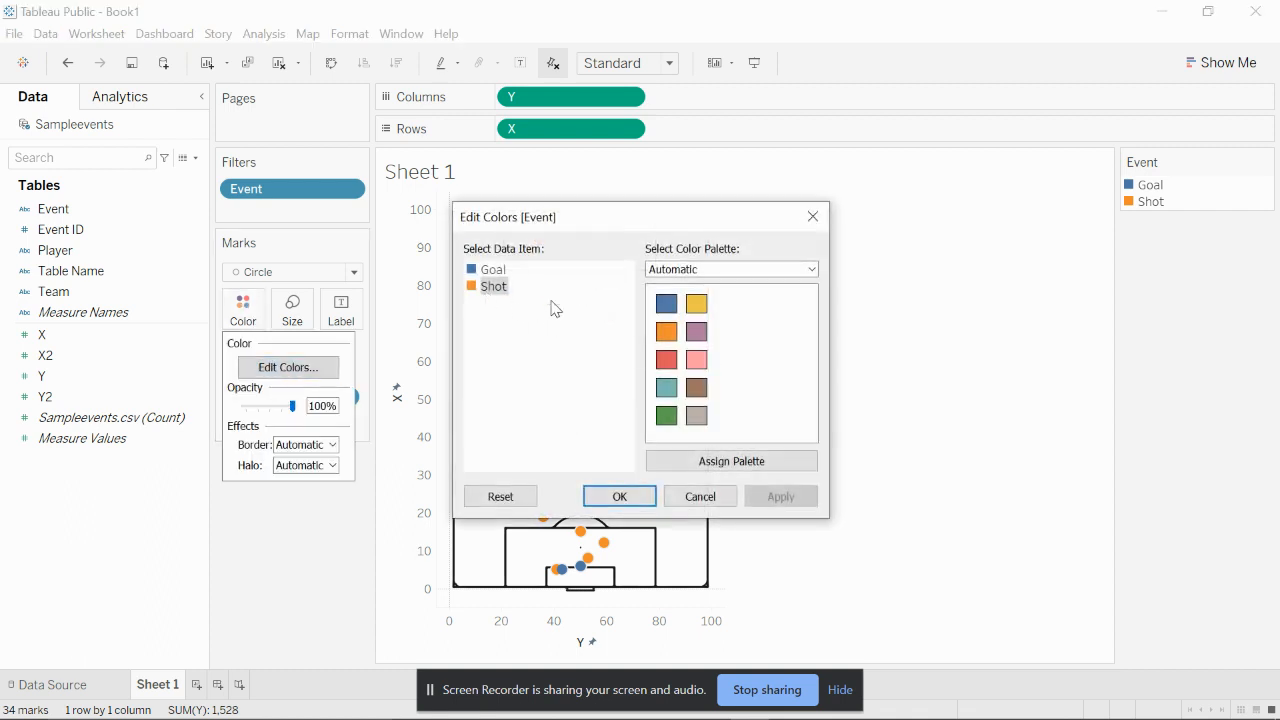
pyautogui.click(666, 359)
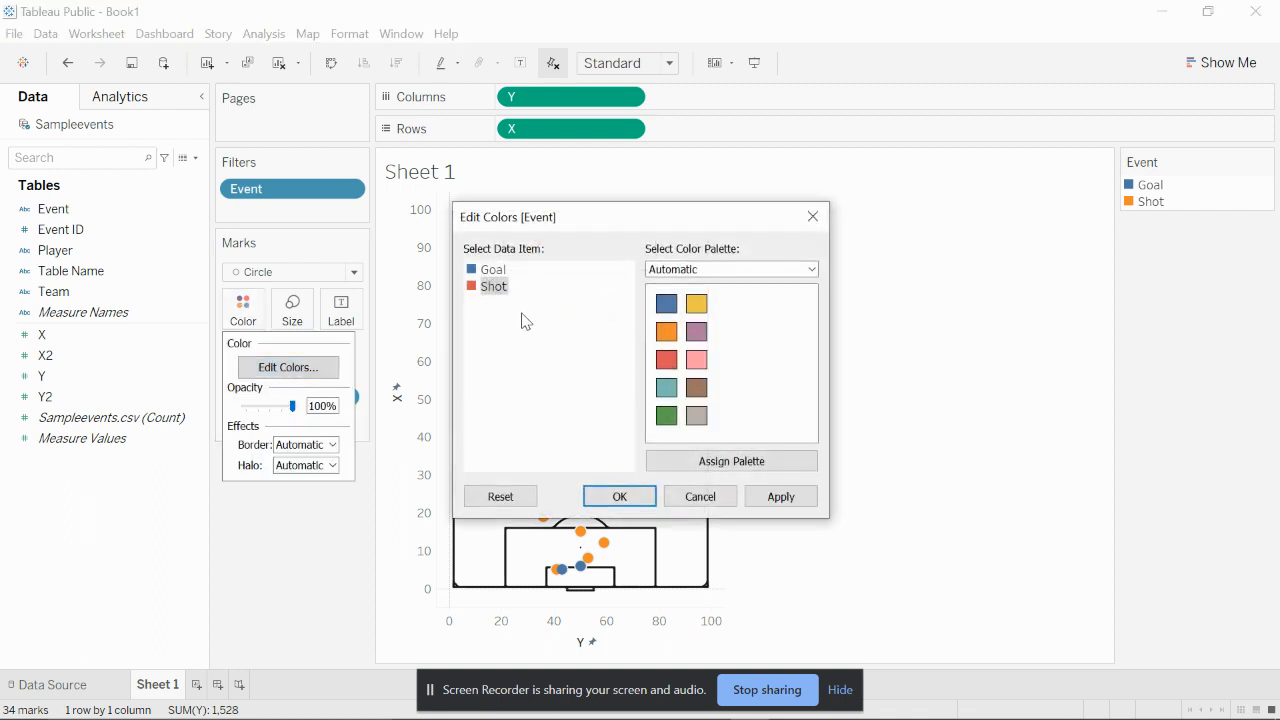
pyautogui.click(487, 281)
pyautogui.click(666, 415)
pyautogui.click(781, 496)
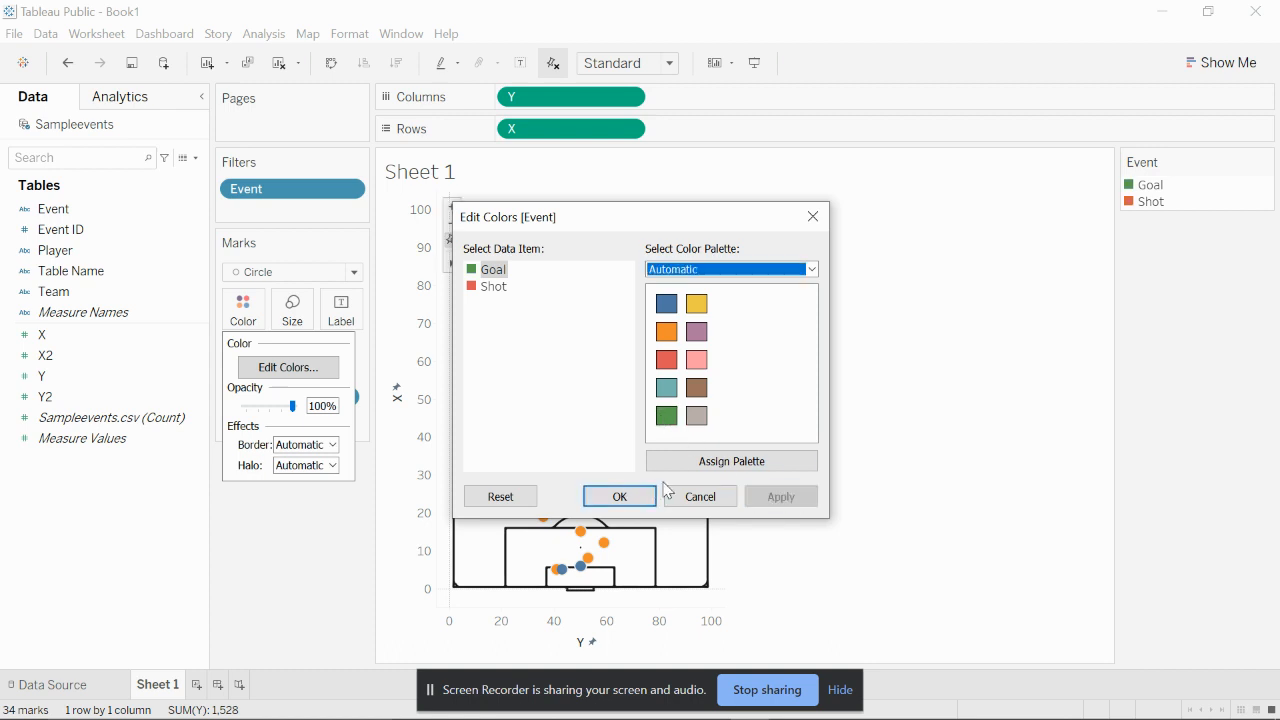
pyautogui.click(620, 497)
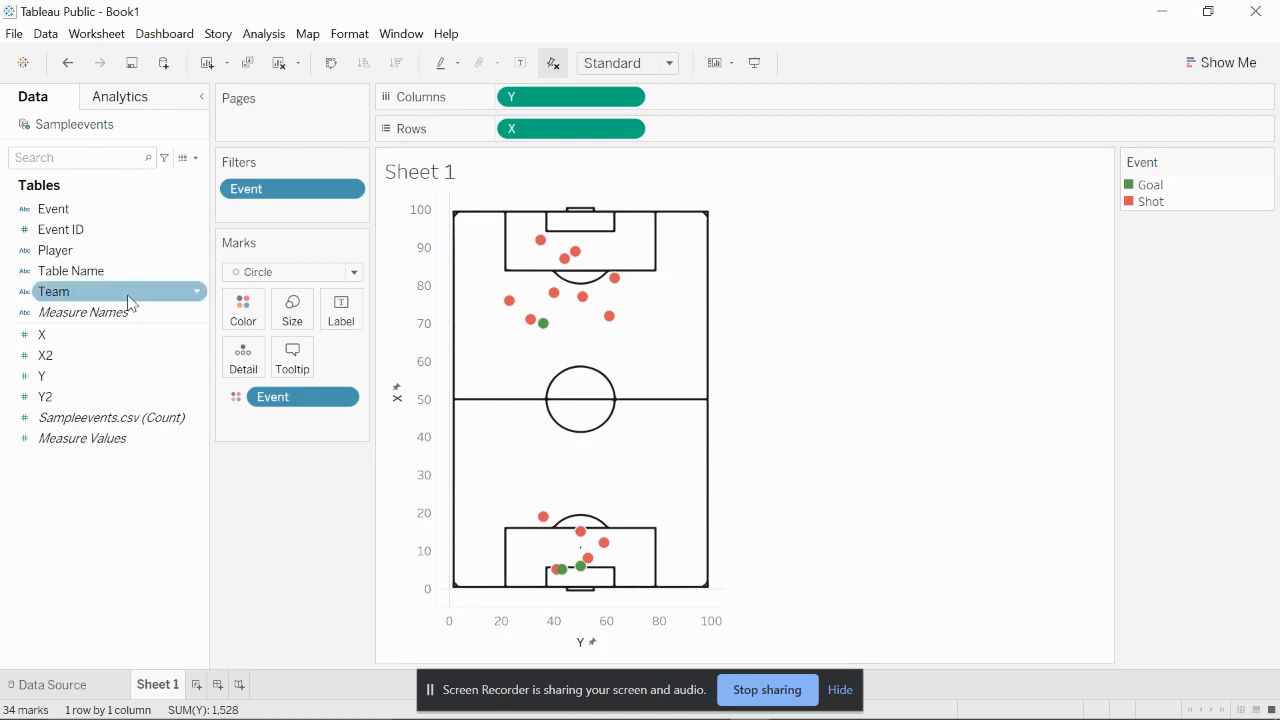
# Hide the headers of both the X and Y axes on the shot map
pyautogui.rightClick(418, 360)
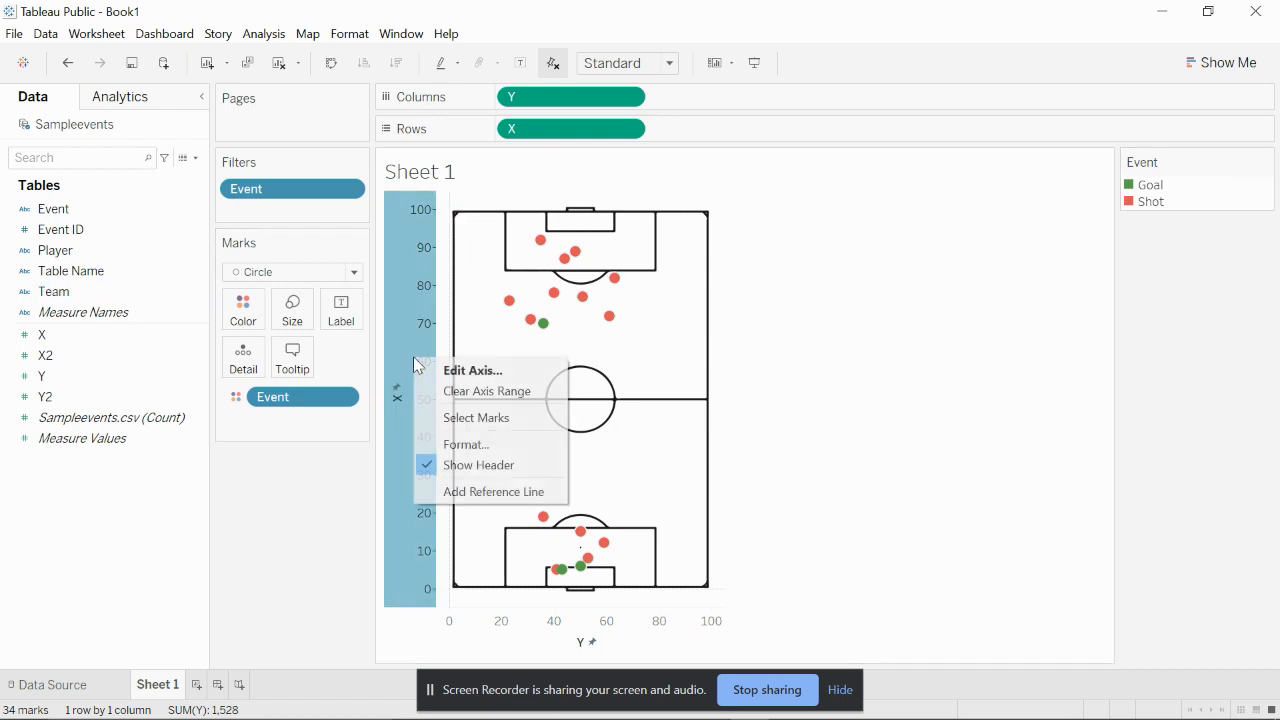
pyautogui.click(443, 467)
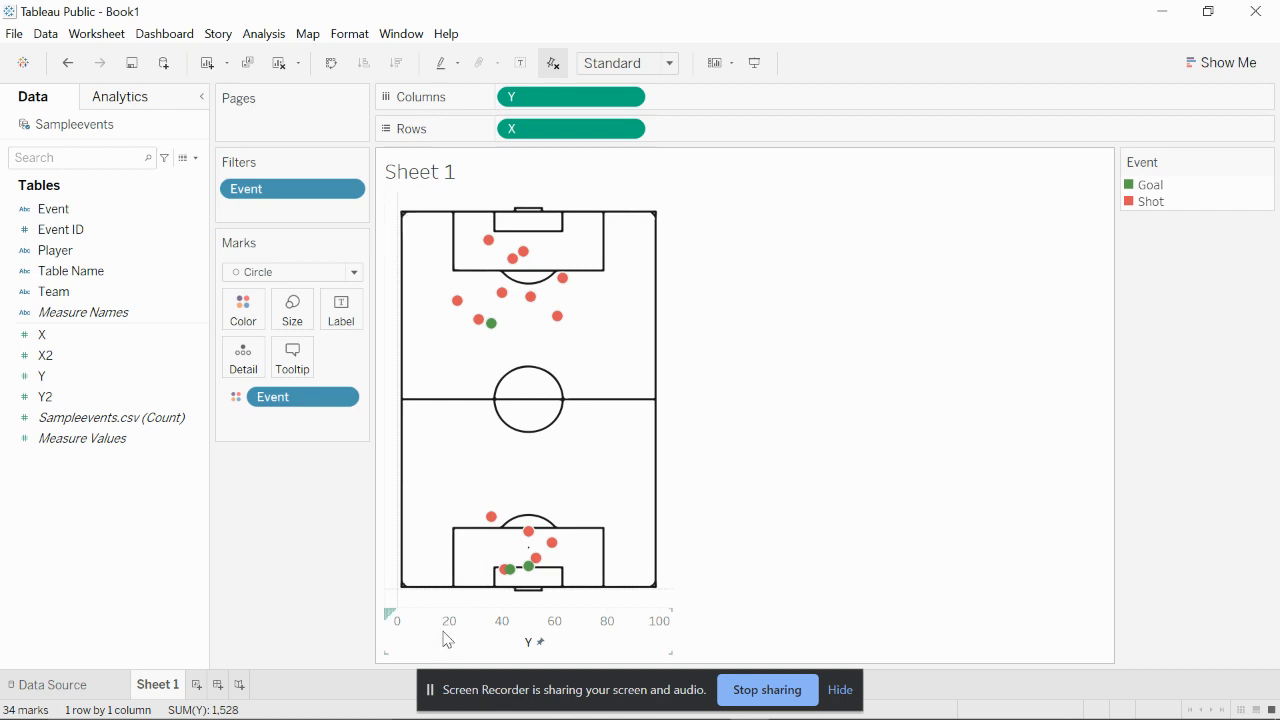
pyautogui.rightClick(443, 634)
pyautogui.click(478, 684)
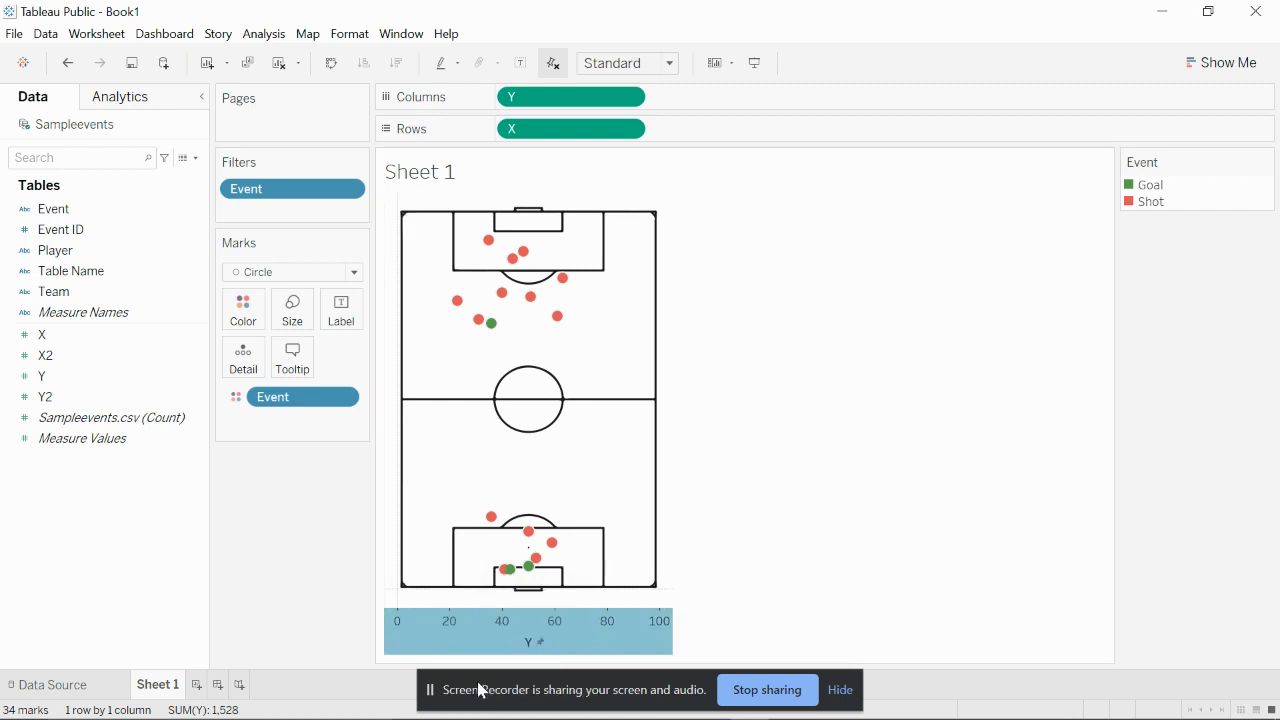
# Format the sheet's lines, setting Zero Lines, Axis Rulers and Axis Ticks to None
pyautogui.rightClick(471, 368)
pyautogui.click(506, 449)
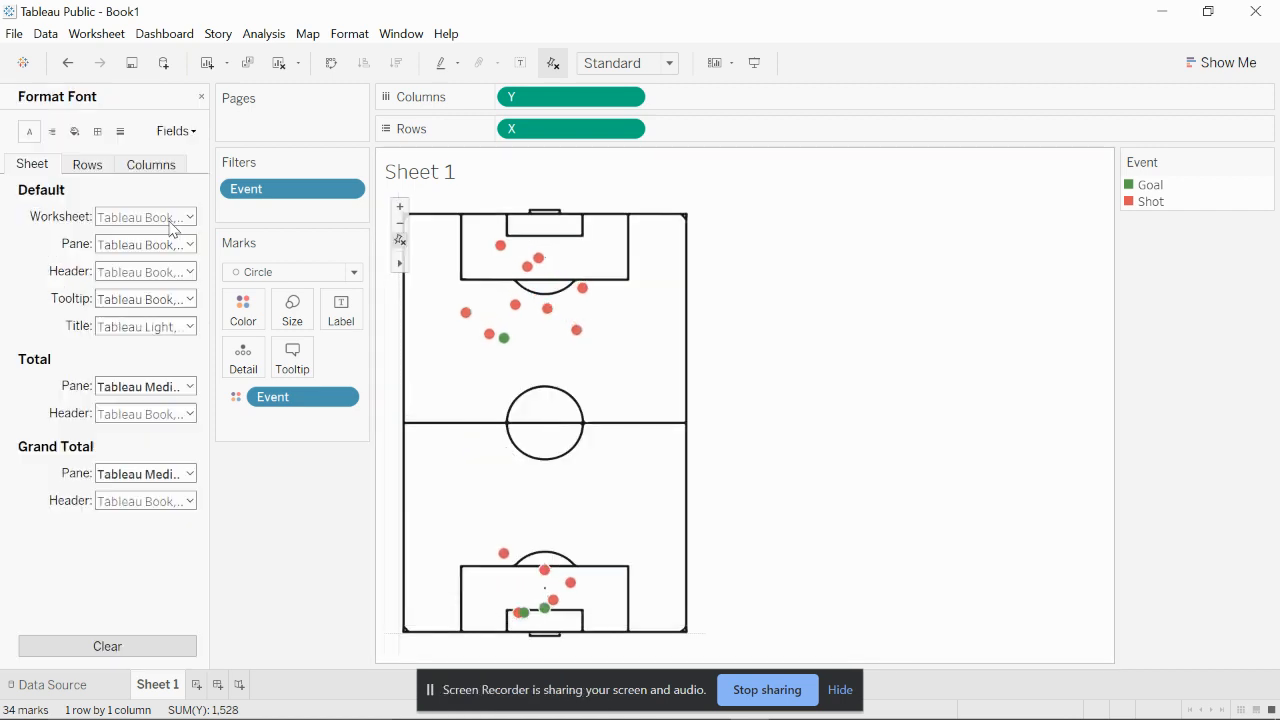
pyautogui.click(120, 131)
pyautogui.click(150, 243)
pyautogui.click(166, 271)
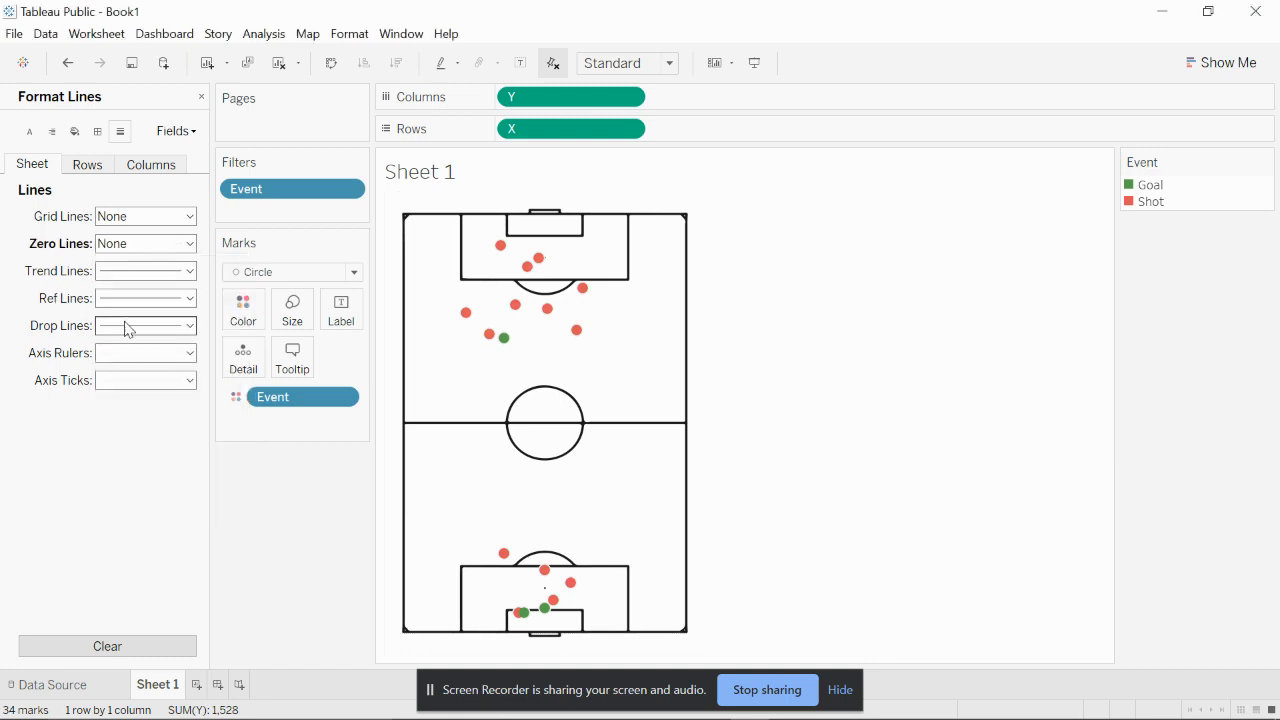
pyautogui.click(145, 353)
pyautogui.click(165, 372)
pyautogui.click(146, 380)
pyautogui.click(146, 403)
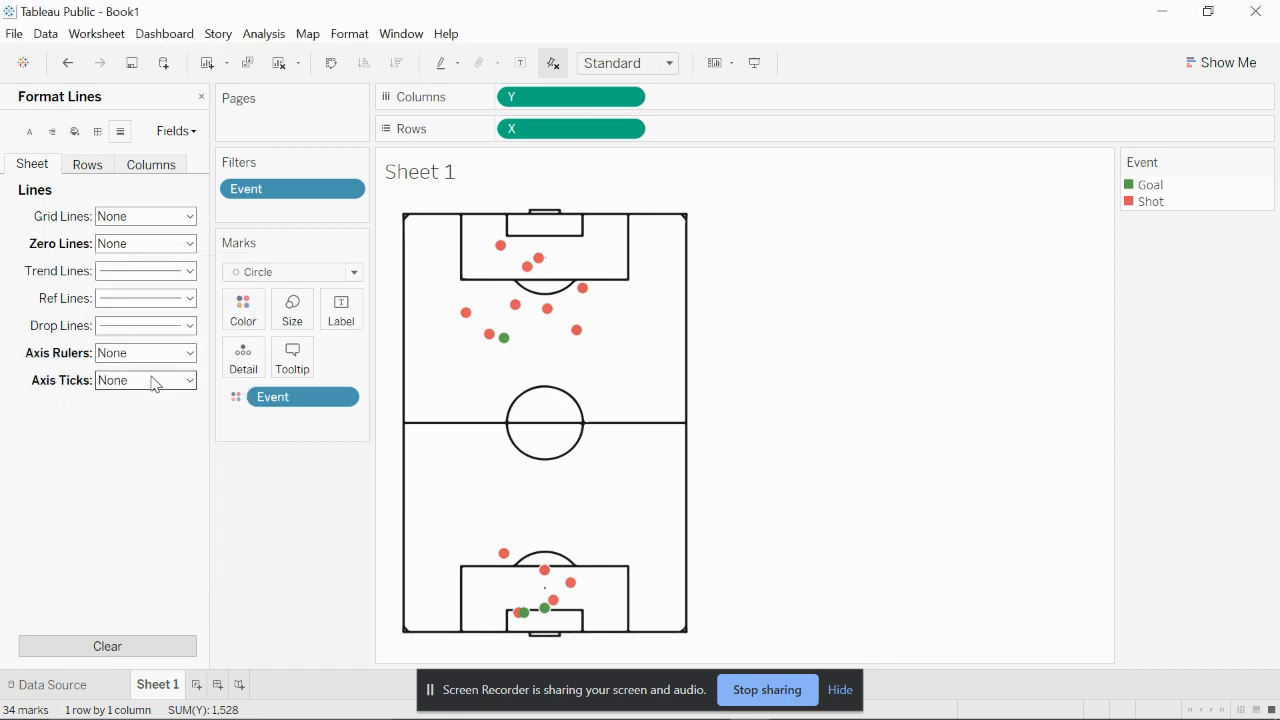
pyautogui.click(201, 97)
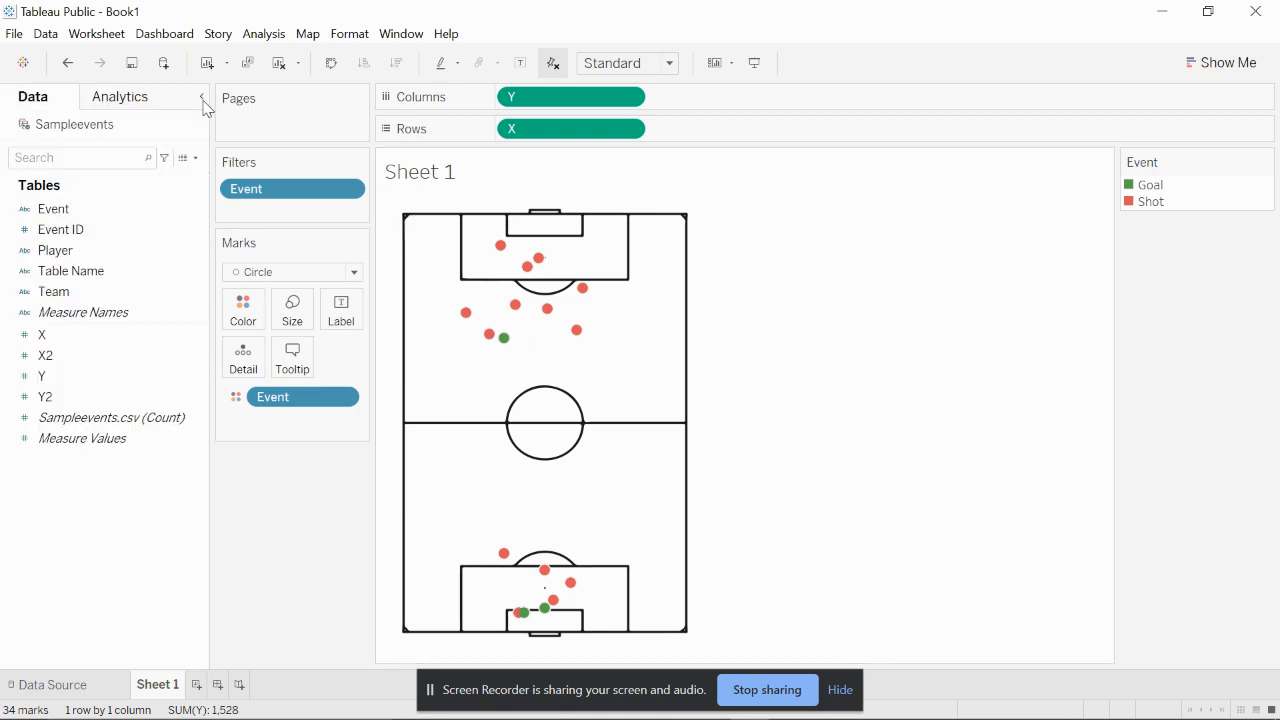
# Change the sheet title to "Your shot map" in bold
pyautogui.doubleClick(504, 176)
pyautogui.write('Your shot map')
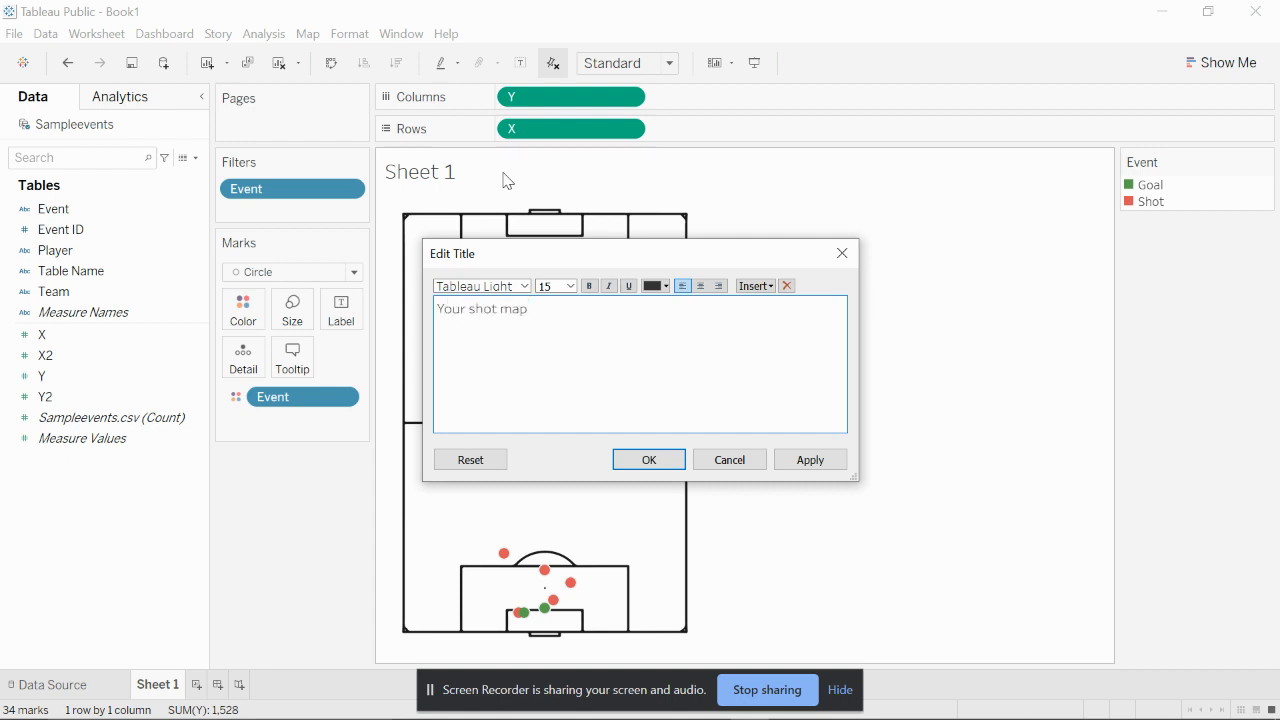
pyautogui.hotkey('ctrl', 'a')
pyautogui.hotkey('ctrl', 'b')
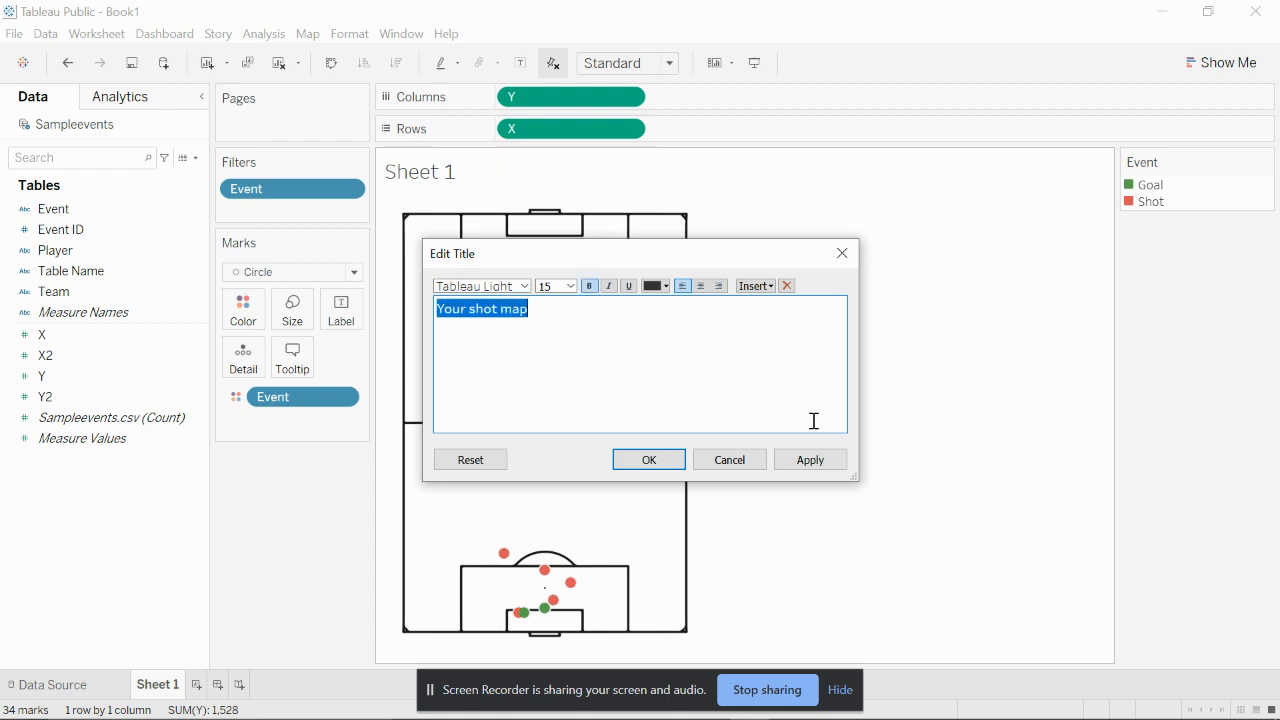
pyautogui.click(811, 459)
pyautogui.click(660, 462)
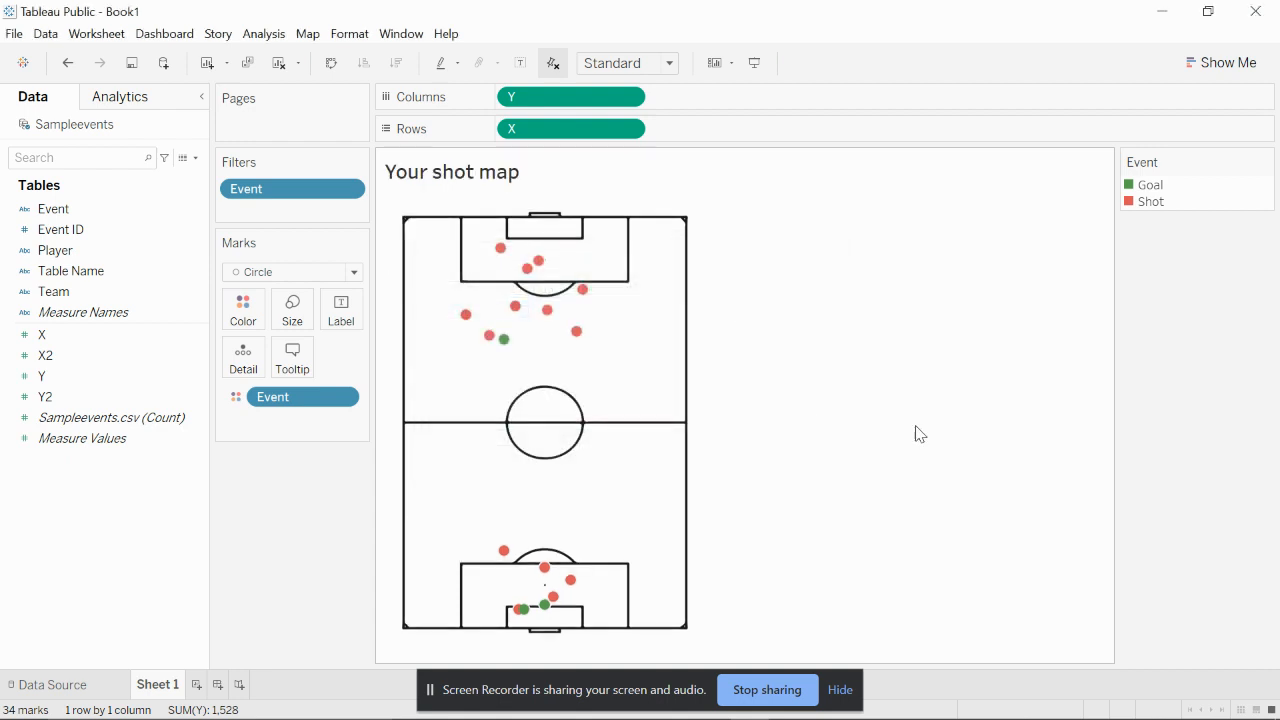
# Add a new worksheet and start a calculated field named NewX
pyautogui.click(198, 686)
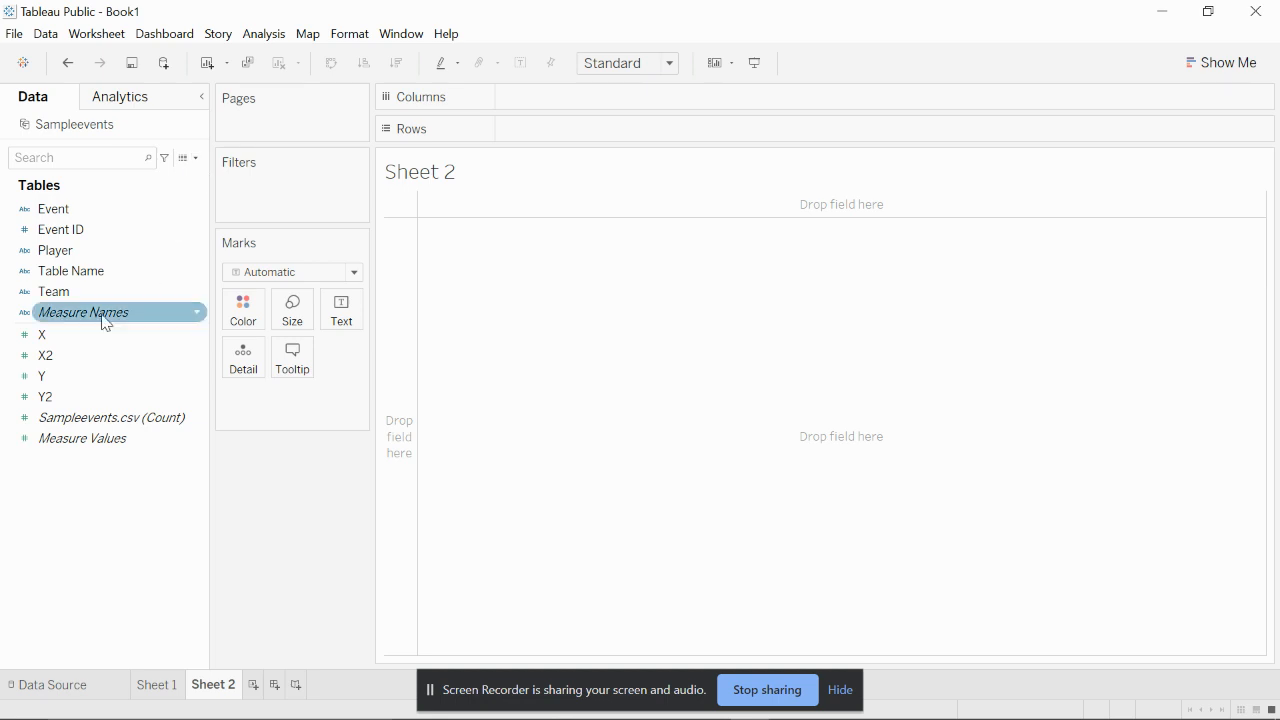
pyautogui.click(196, 158)
pyautogui.click(100, 176)
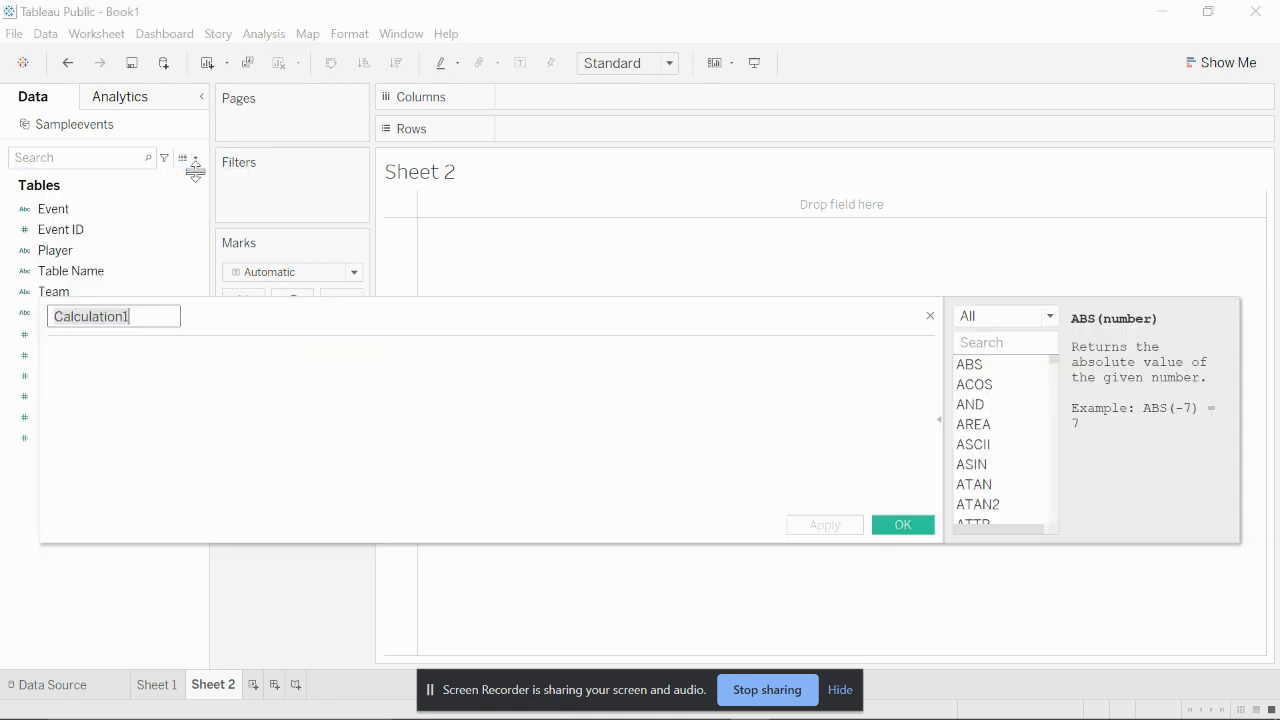
pyautogui.write('NewX')
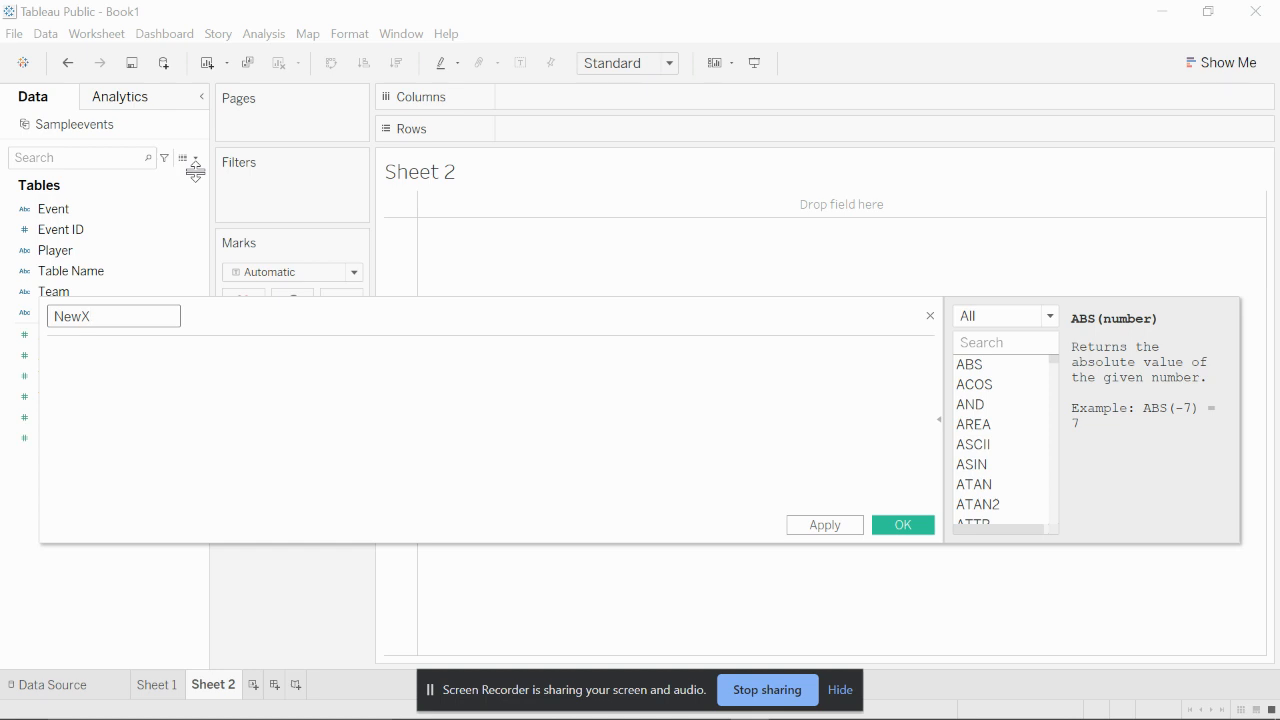
pyautogui.press('Tab')
# Define NewX as IF [Table Name] = 'Sampleevents.csv' THEN [X] ELSE [X2] END and save the calculation
pyautogui.write('IF table')
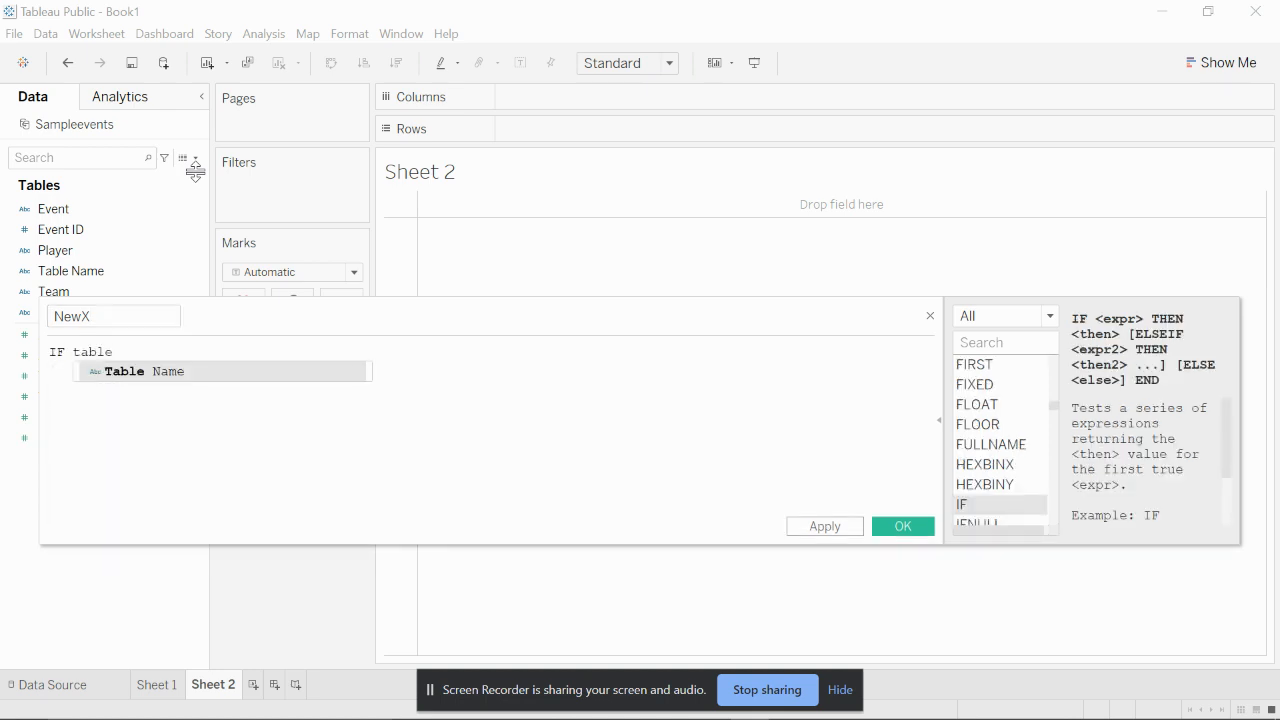
pyautogui.press('Return')
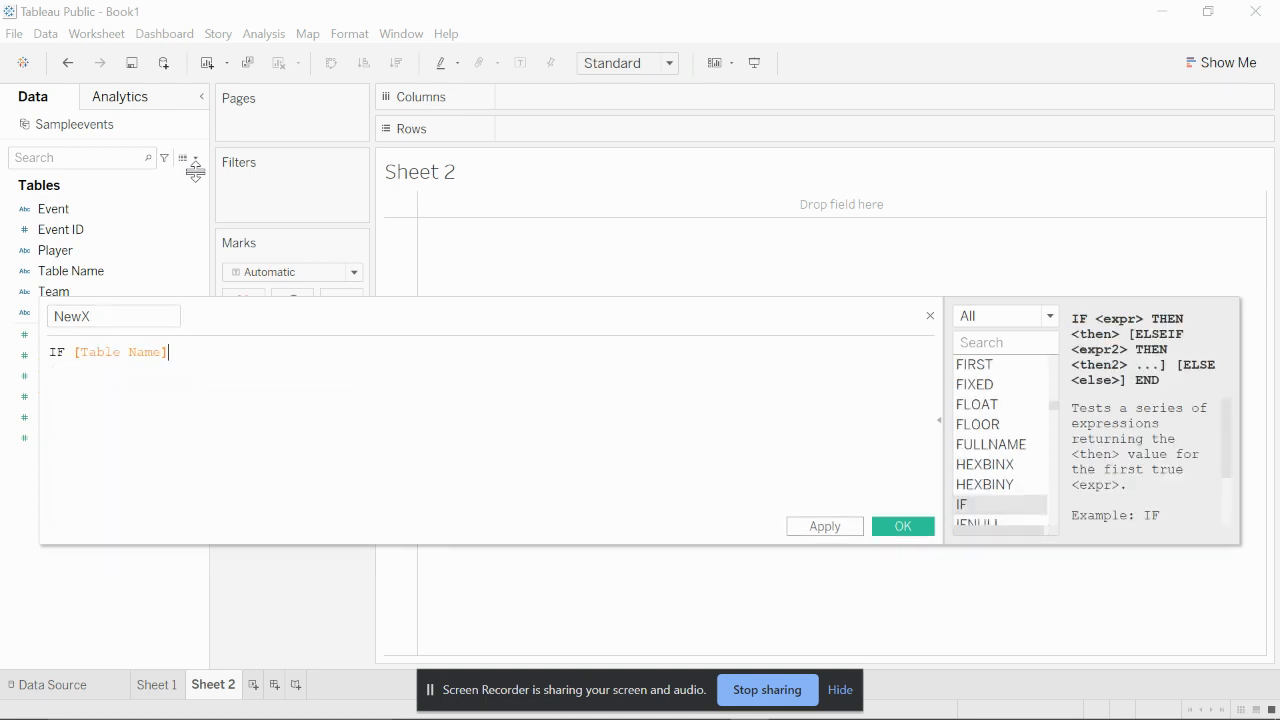
pyautogui.write("= 'Sampleevents")
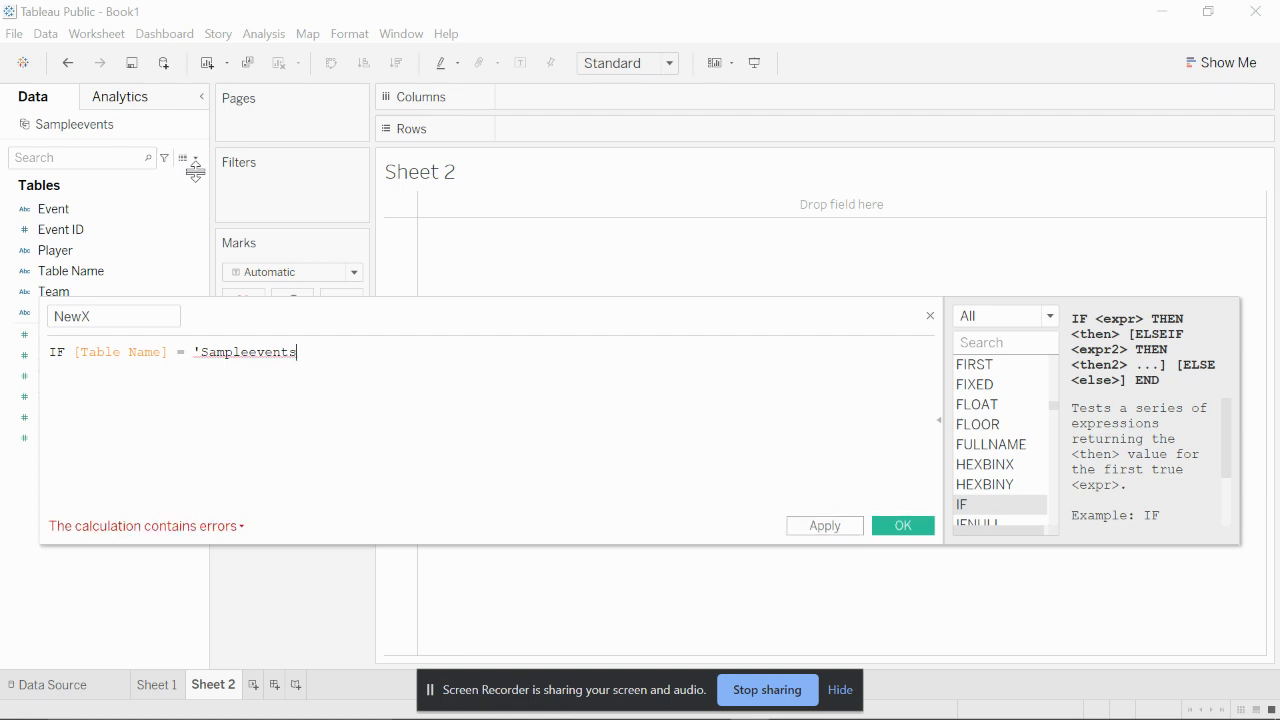
pyautogui.write('.csv')
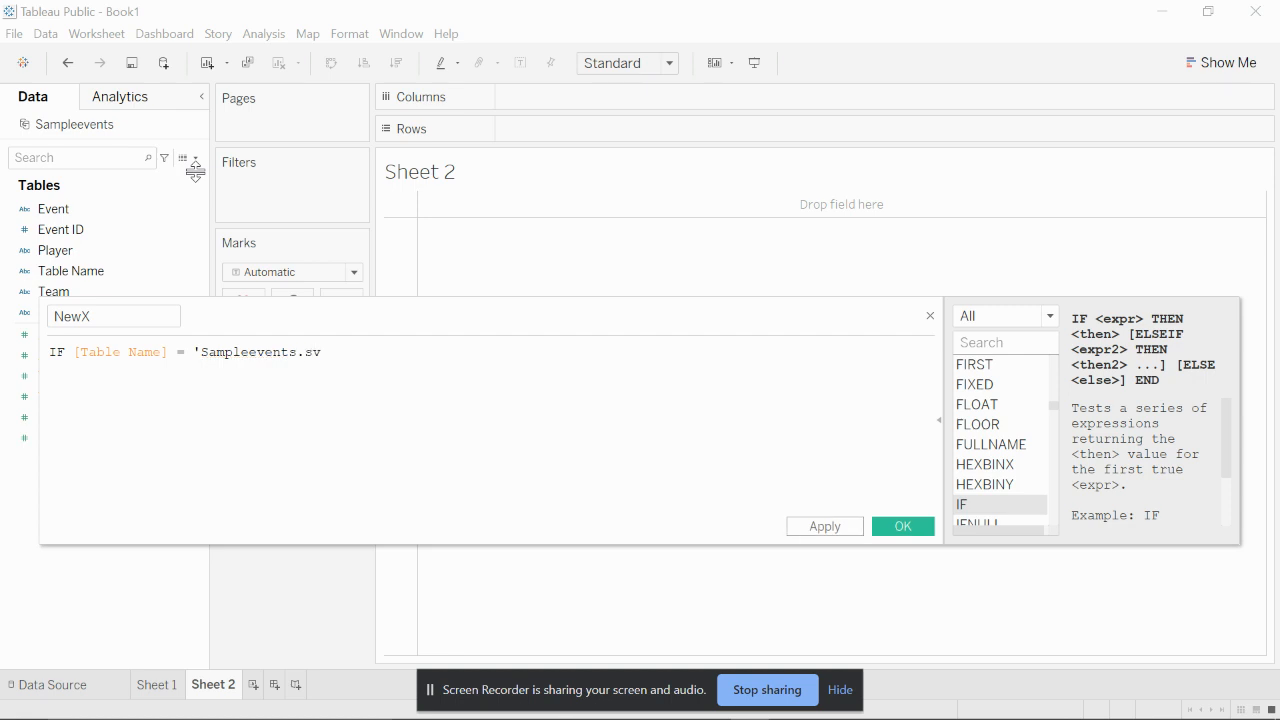
pyautogui.write("' THEN [X]")
pyautogui.press('Return')
pyautogui.write('ELSE ')
pyautogui.write('[X2]')
pyautogui.press('Return')
pyautogui.write('END')
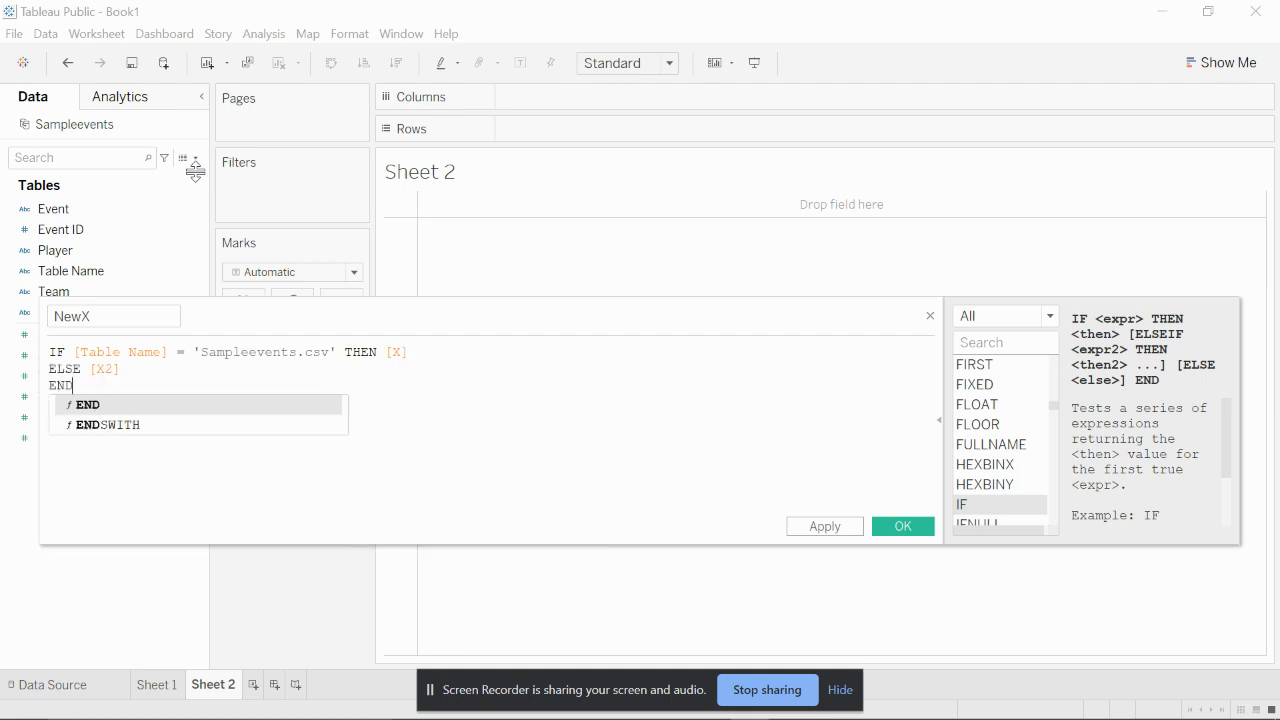
pyautogui.press('Escape')
pyautogui.click(825, 527)
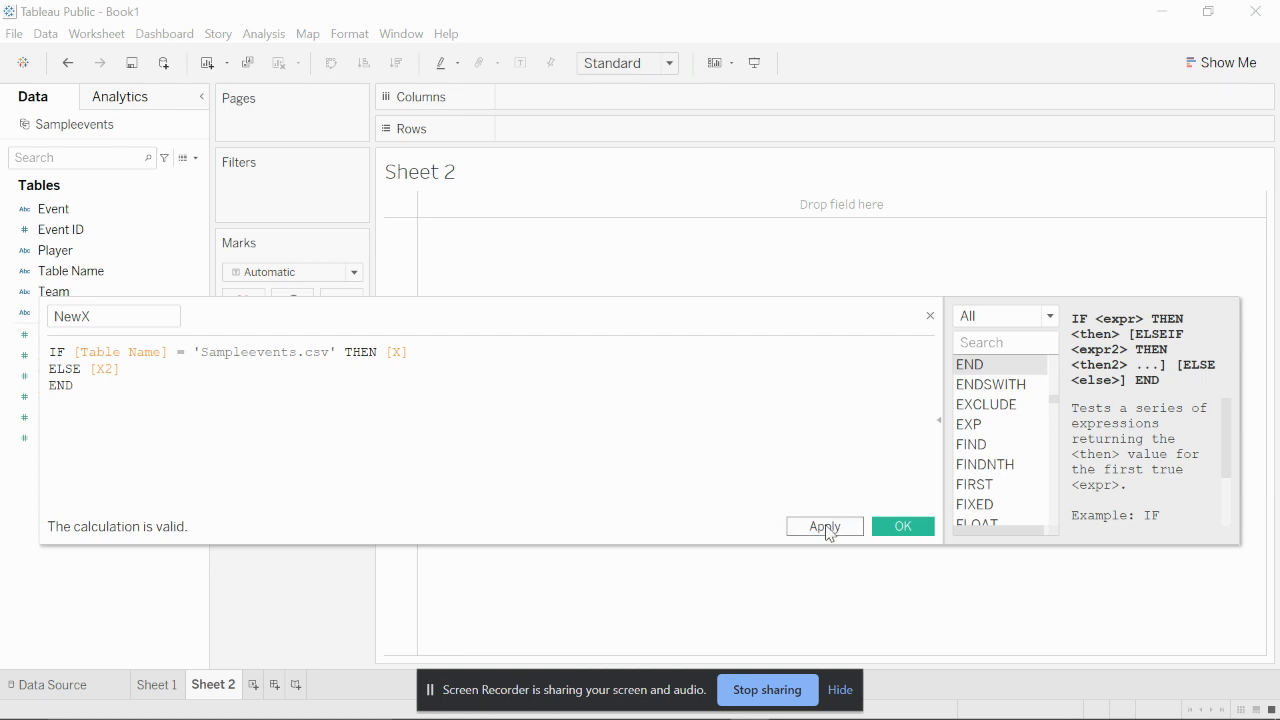
pyautogui.click(903, 527)
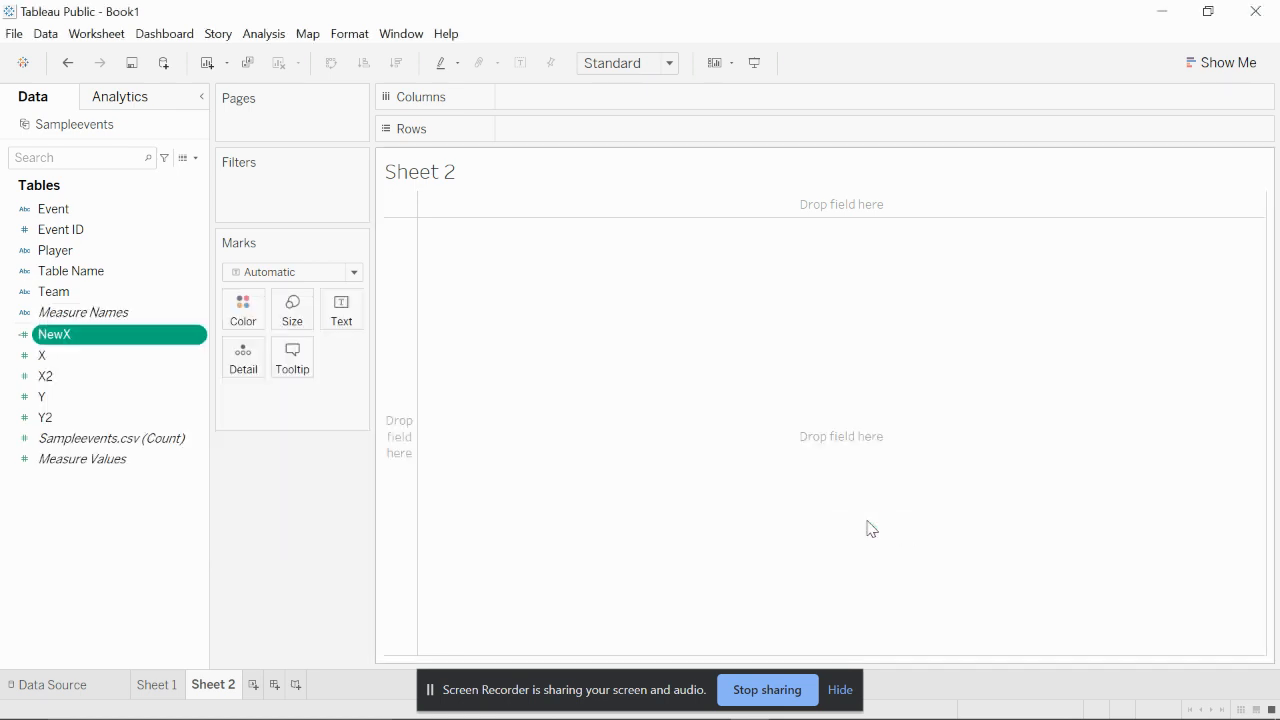
# Create a calculated field named NewY containing IF [Table Name] = 'Sampleevents.csv' ELSE [Y2] END
pyautogui.click(196, 160)
pyautogui.click(190, 174)
pyautogui.write('NewY')
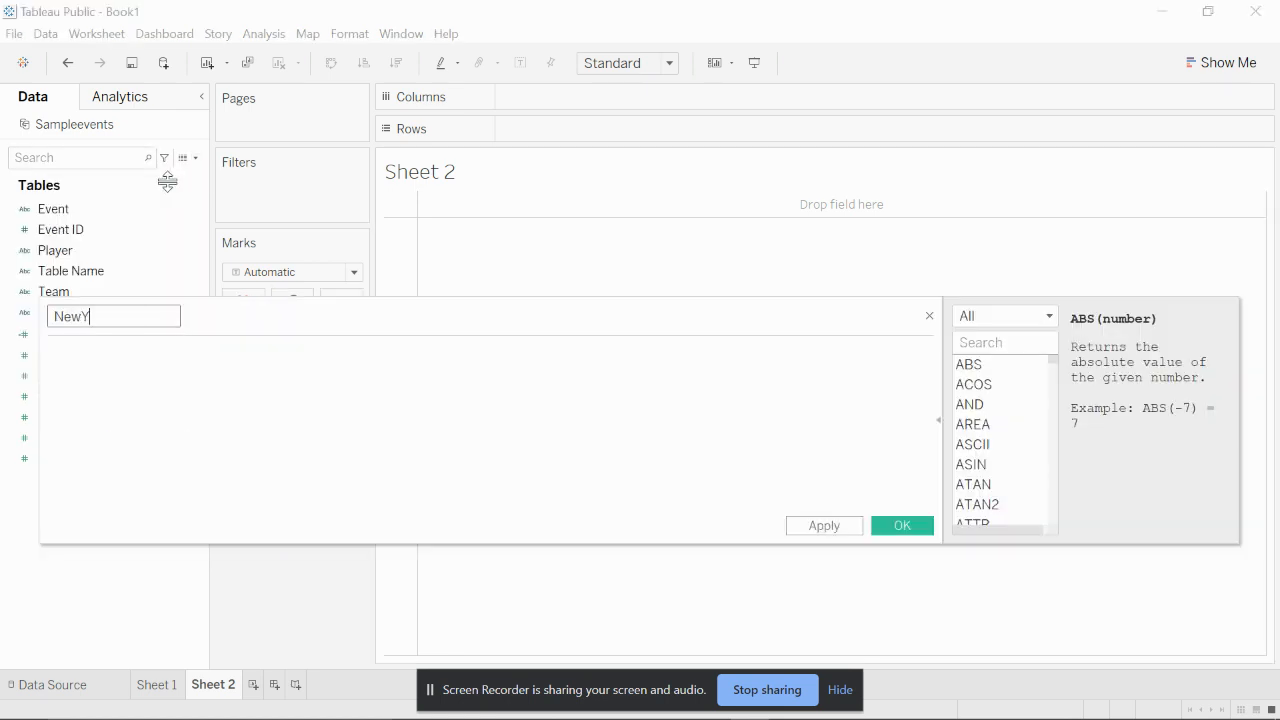
pyautogui.press('Tab')
pyautogui.write('IF [Tab')
pyautogui.press('Return')
pyautogui.write("= 'Sampleevents.csv")
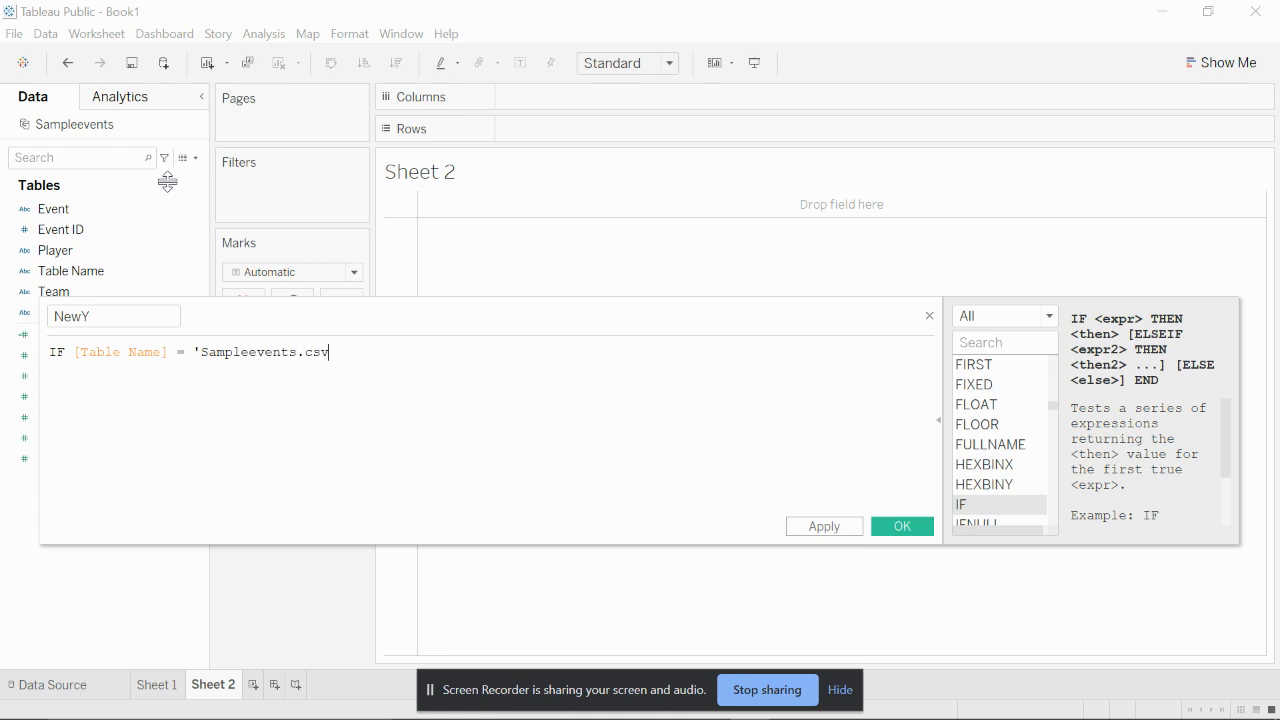
pyautogui.write("' ELSE [Y")
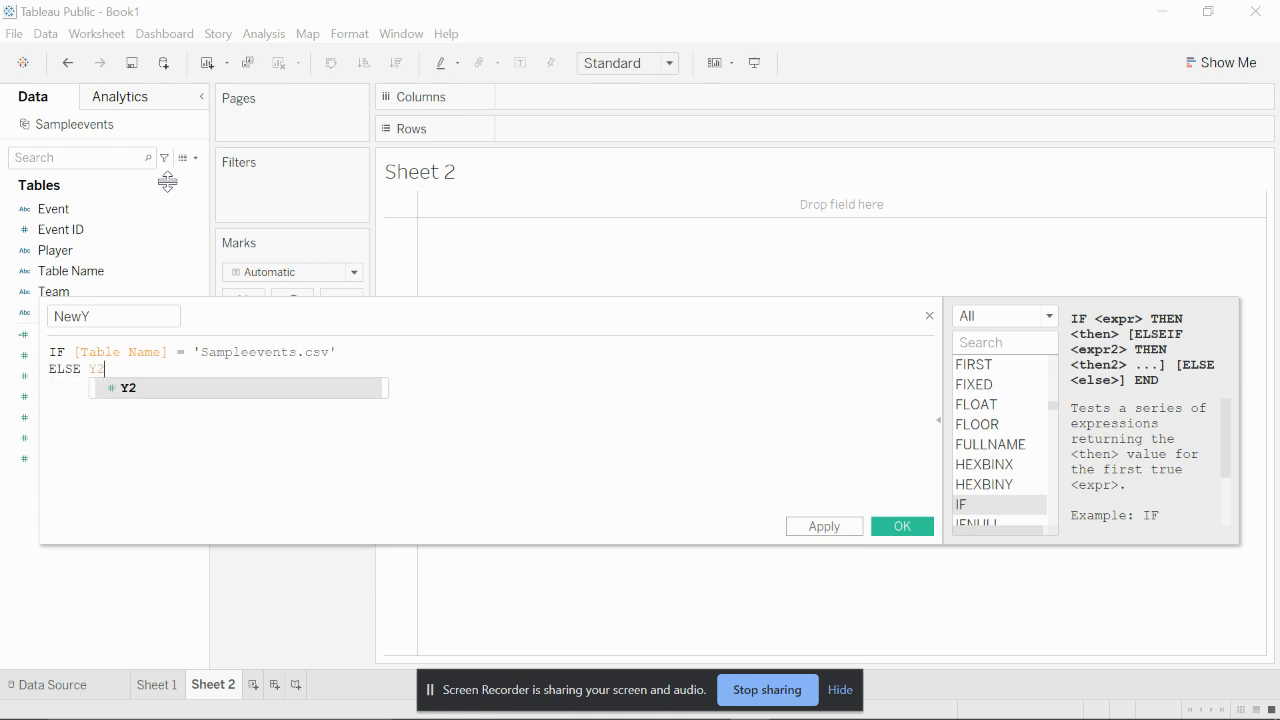
pyautogui.press('Return')
pyautogui.press('Return')
pyautogui.write('eND')
pyautogui.press('Return')
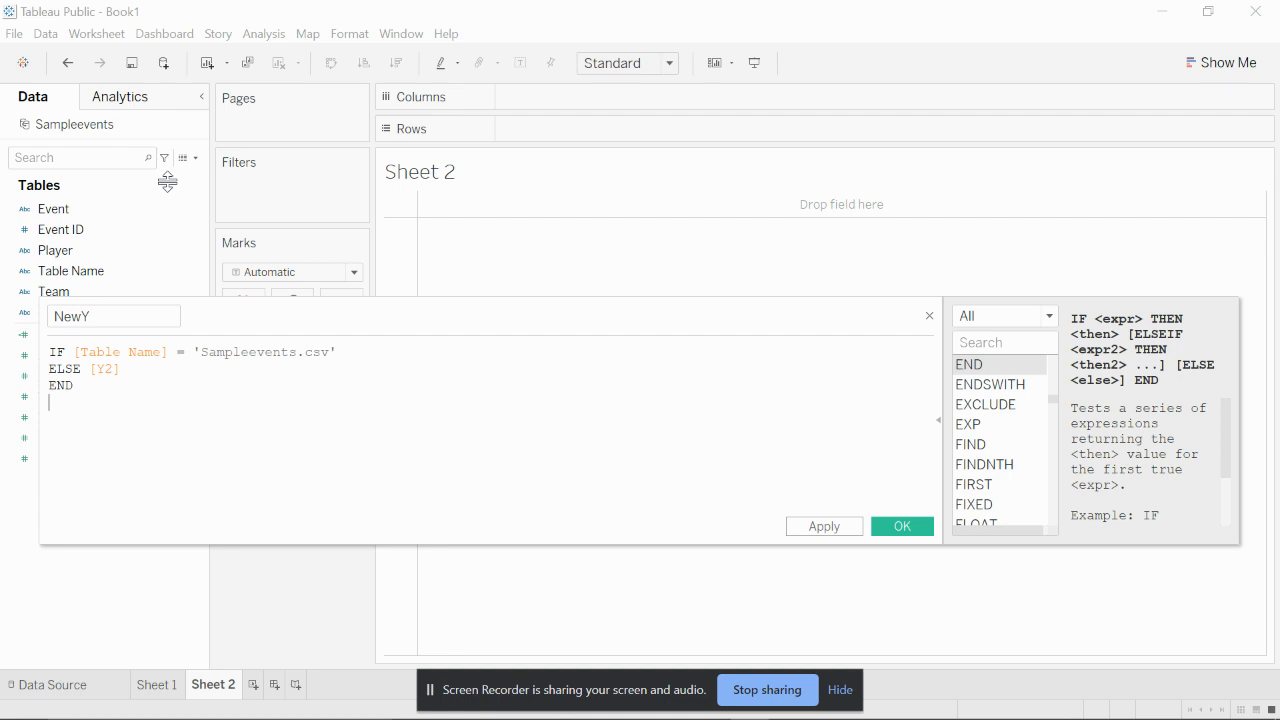
pyautogui.press('Return')
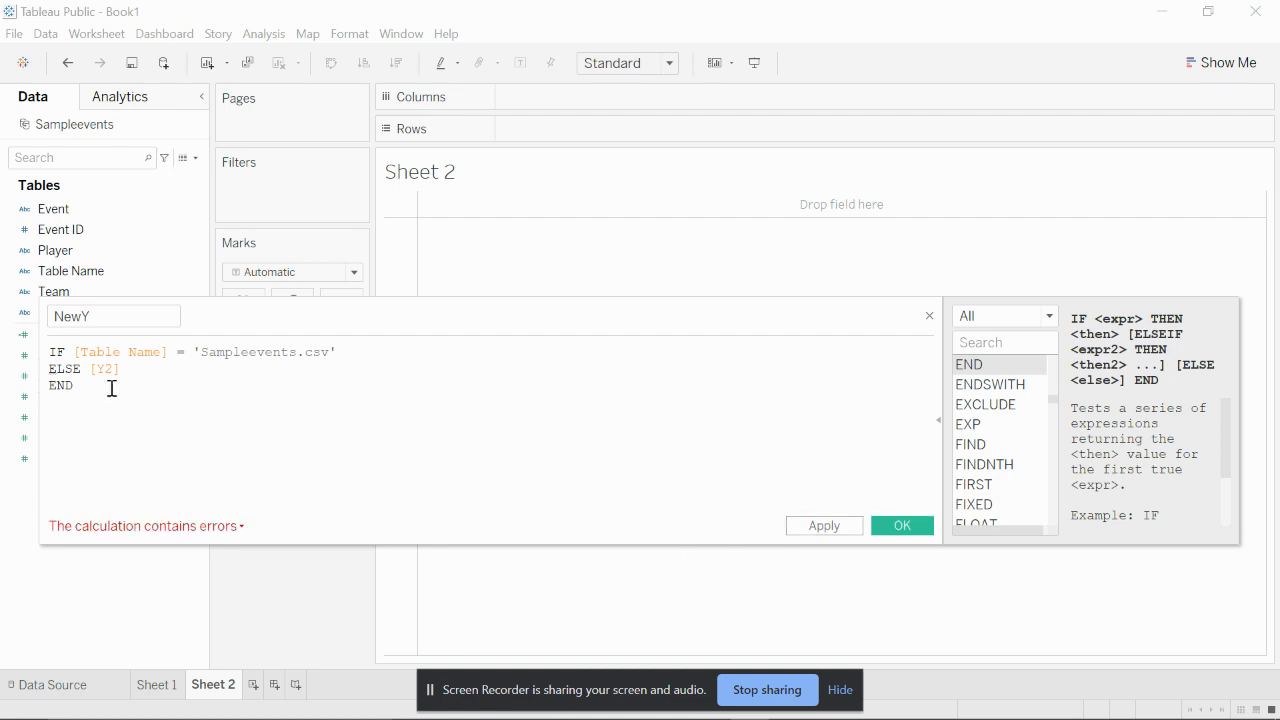
# Insert THEN [Y] after the condition in the NewY formula and save the calculation
pyautogui.write('THEN [Y]')
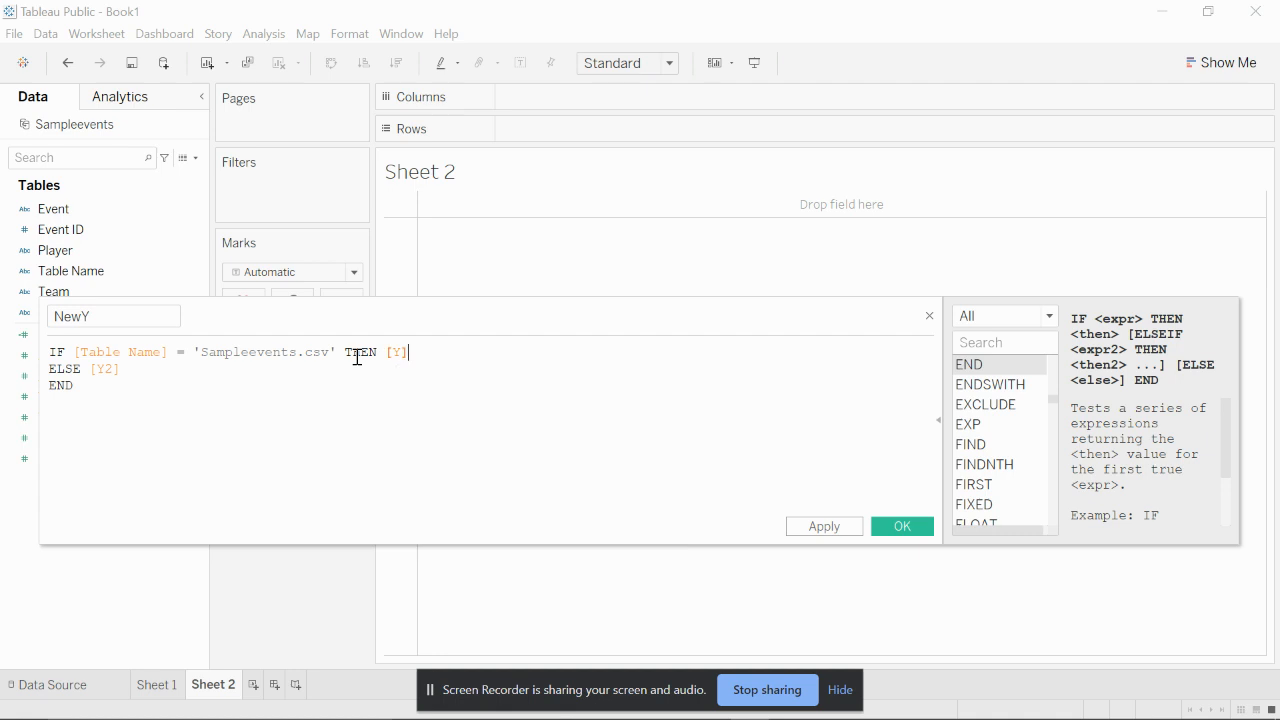
pyautogui.press('Return')
pyautogui.press('BackSpace')
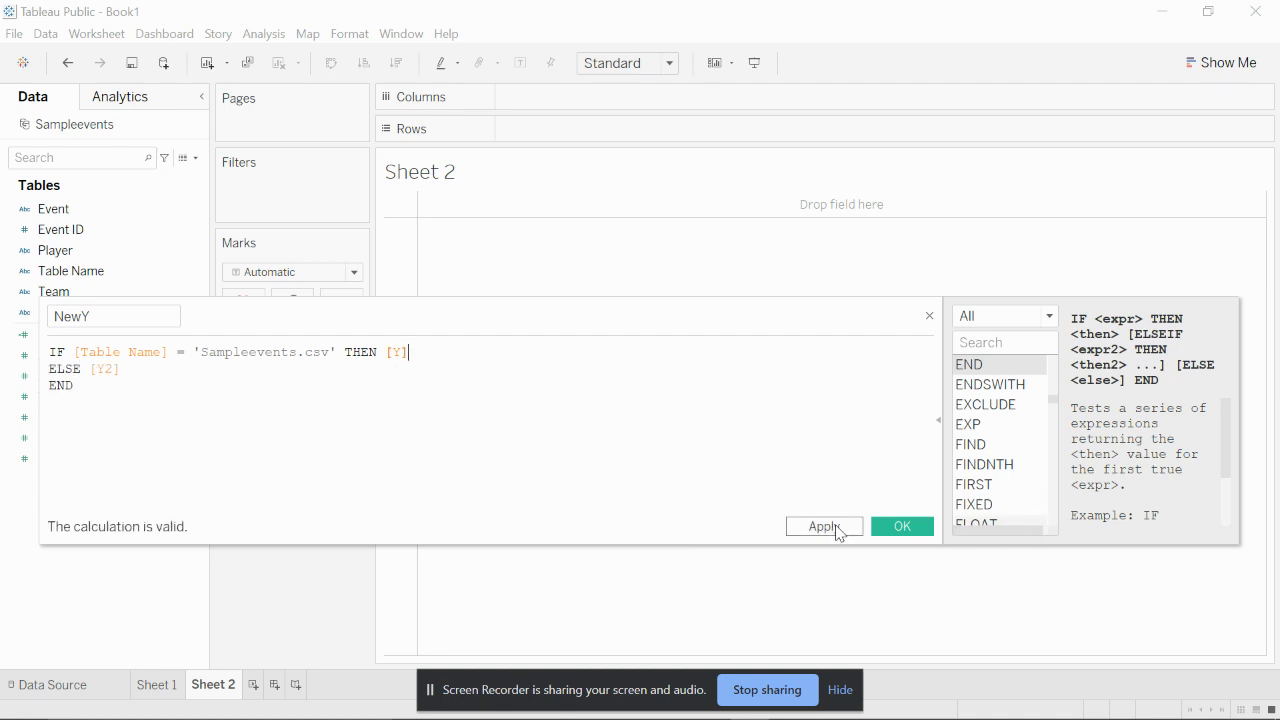
pyautogui.click(838, 532)
pyautogui.click(902, 526)
# Plot NewX on rows against NewY on columns and turn off aggregation of measures
pyautogui.click(67, 342)
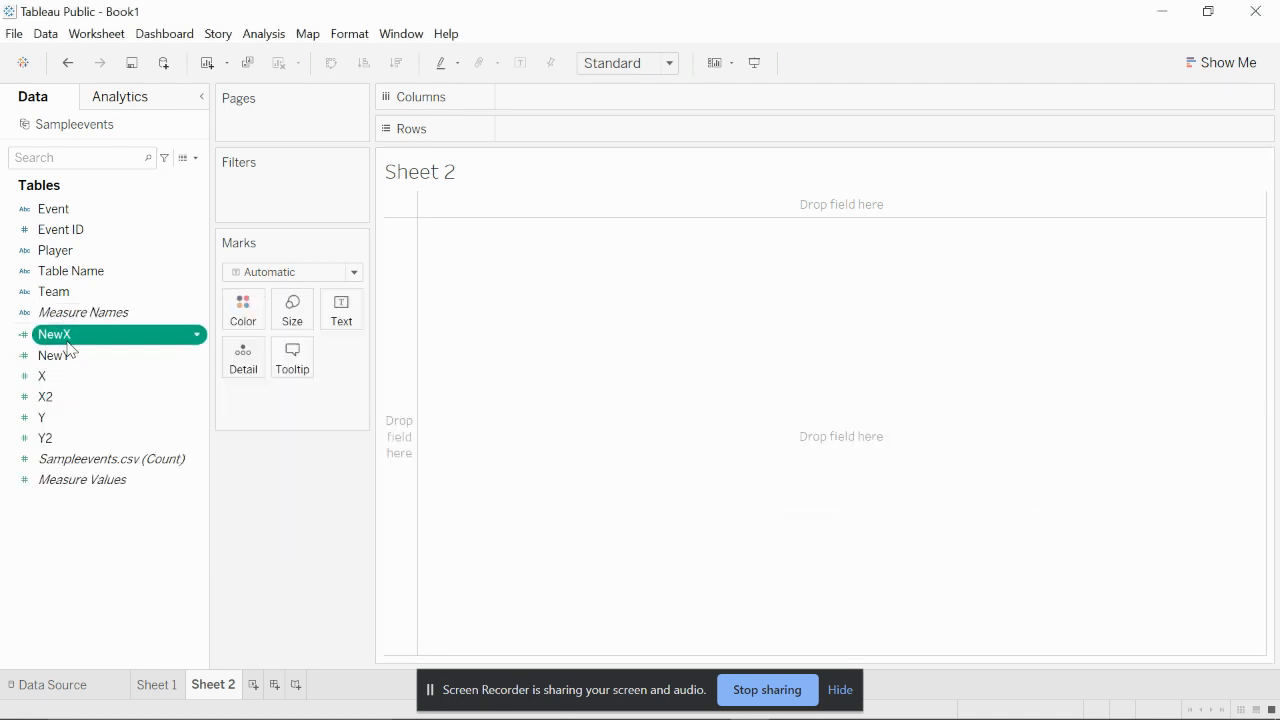
pyautogui.doubleClick(67, 340)
pyautogui.doubleClick(68, 355)
pyautogui.click(265, 34)
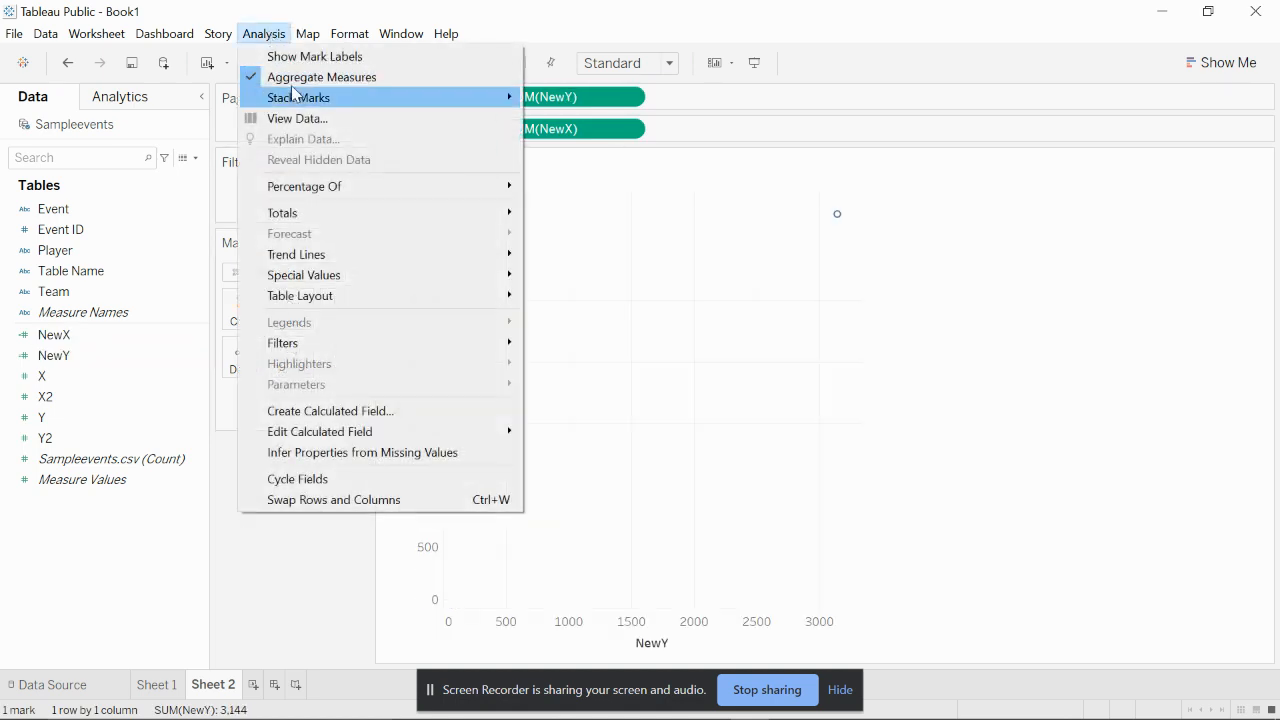
pyautogui.click(295, 78)
# Add Football Pitch Template-01 from the Pitches folder as a new background image for the sheet
pyautogui.click(307, 36)
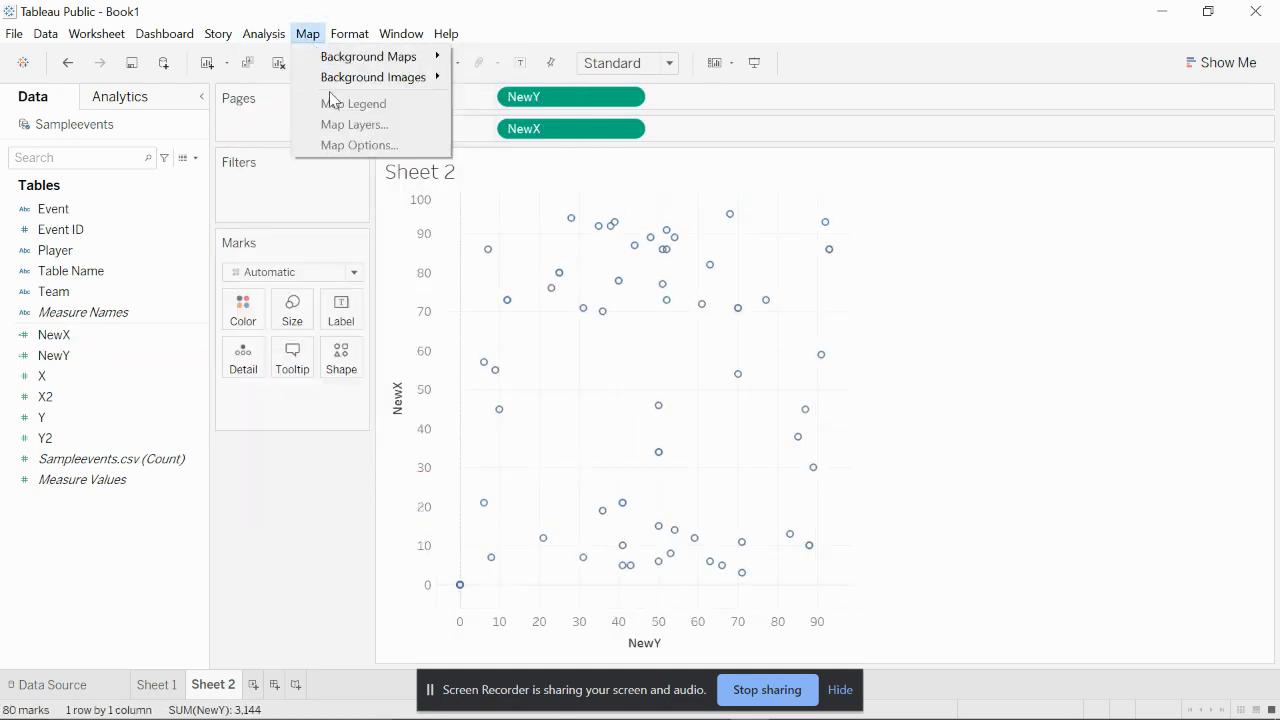
pyautogui.moveTo(350, 78)
pyautogui.click(511, 78)
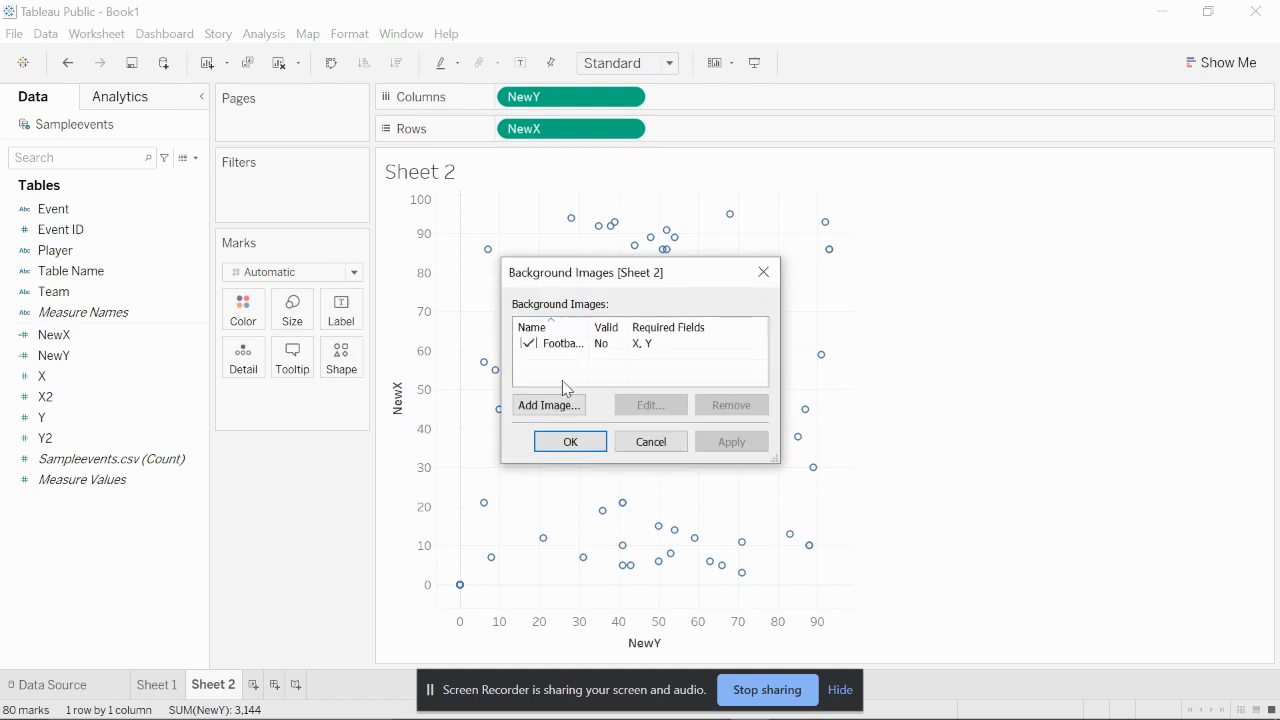
pyautogui.click(561, 412)
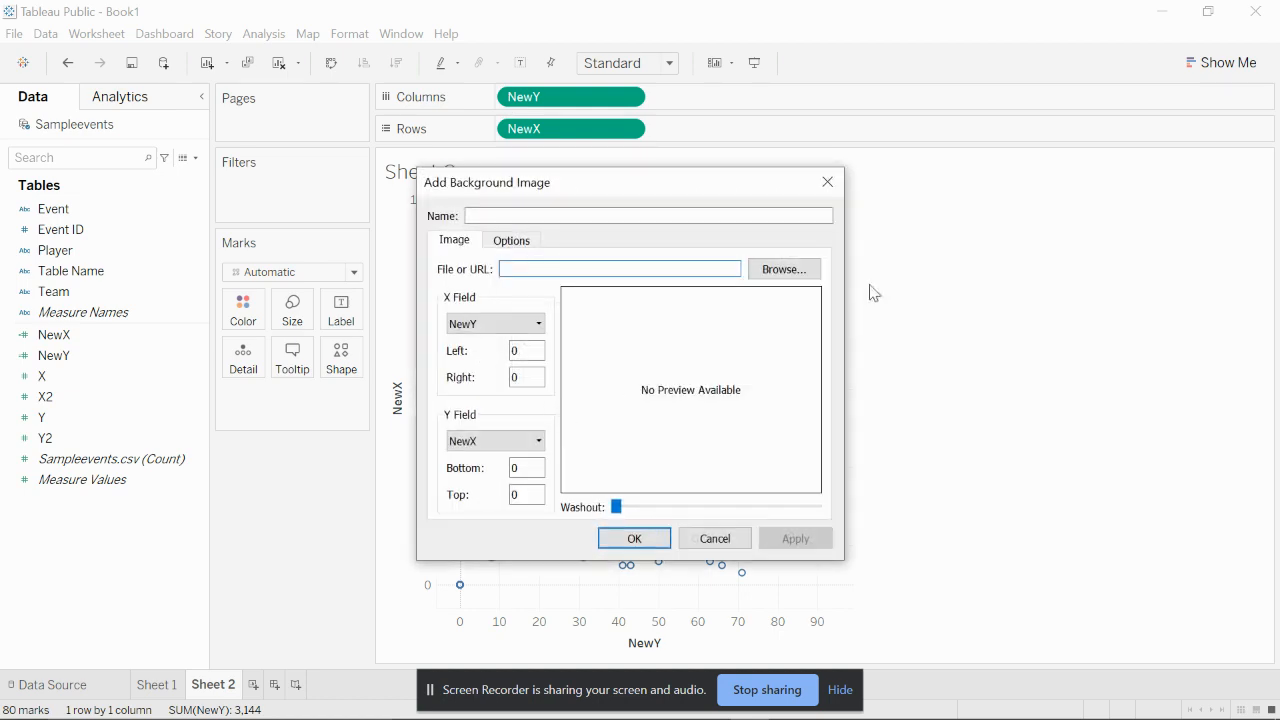
pyautogui.click(784, 269)
pyautogui.doubleClick(354, 362)
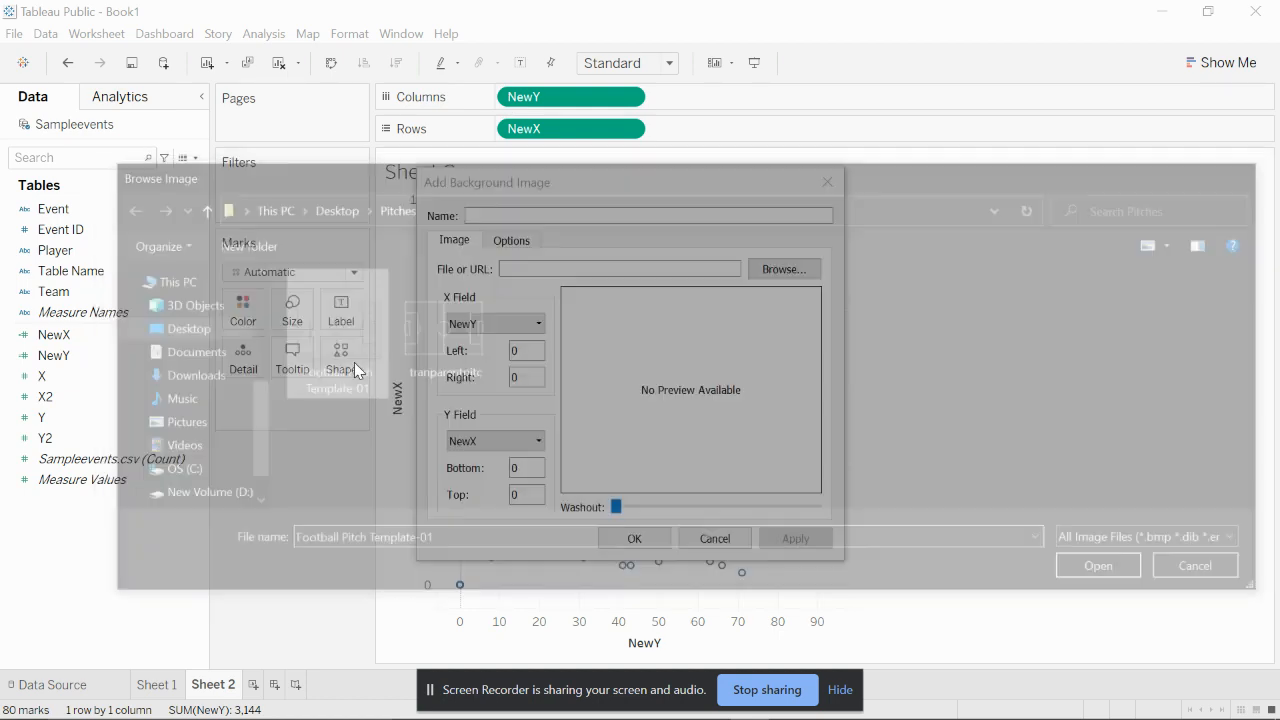
# Map the pitch background image's X field to NewX and its Y field to NewY
pyautogui.click(539, 354)
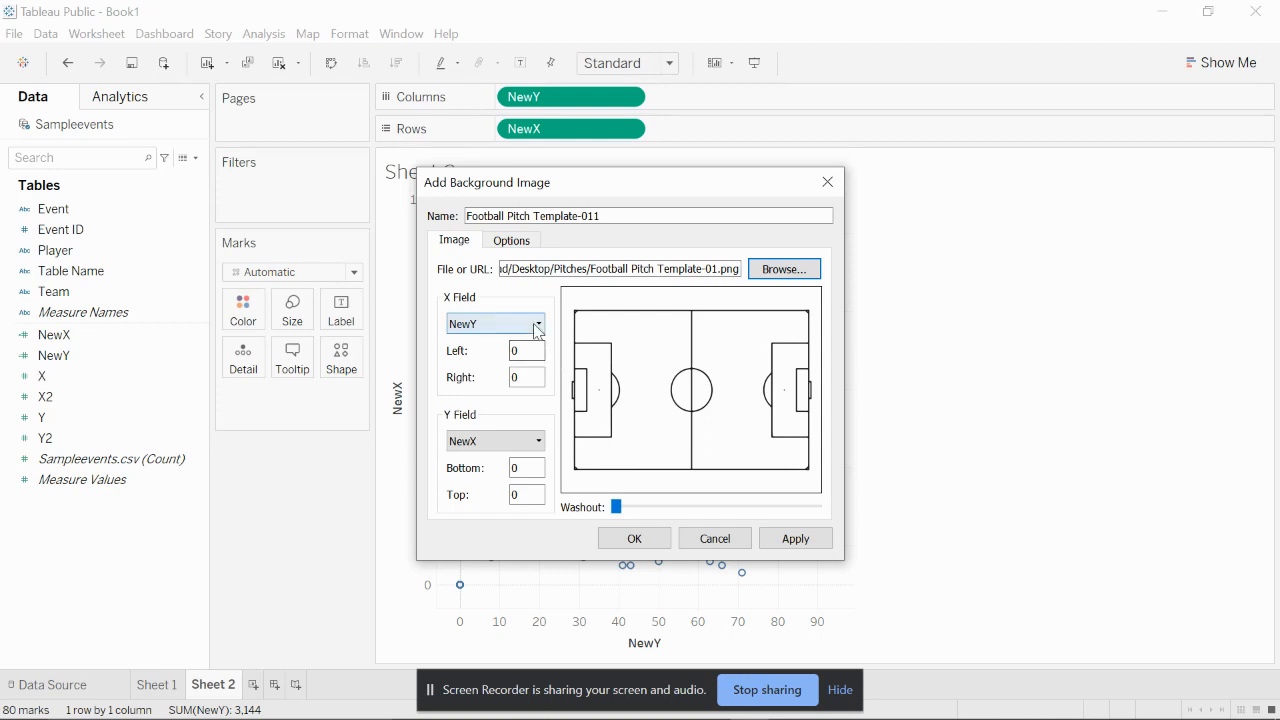
pyautogui.click(531, 324)
pyautogui.click(531, 352)
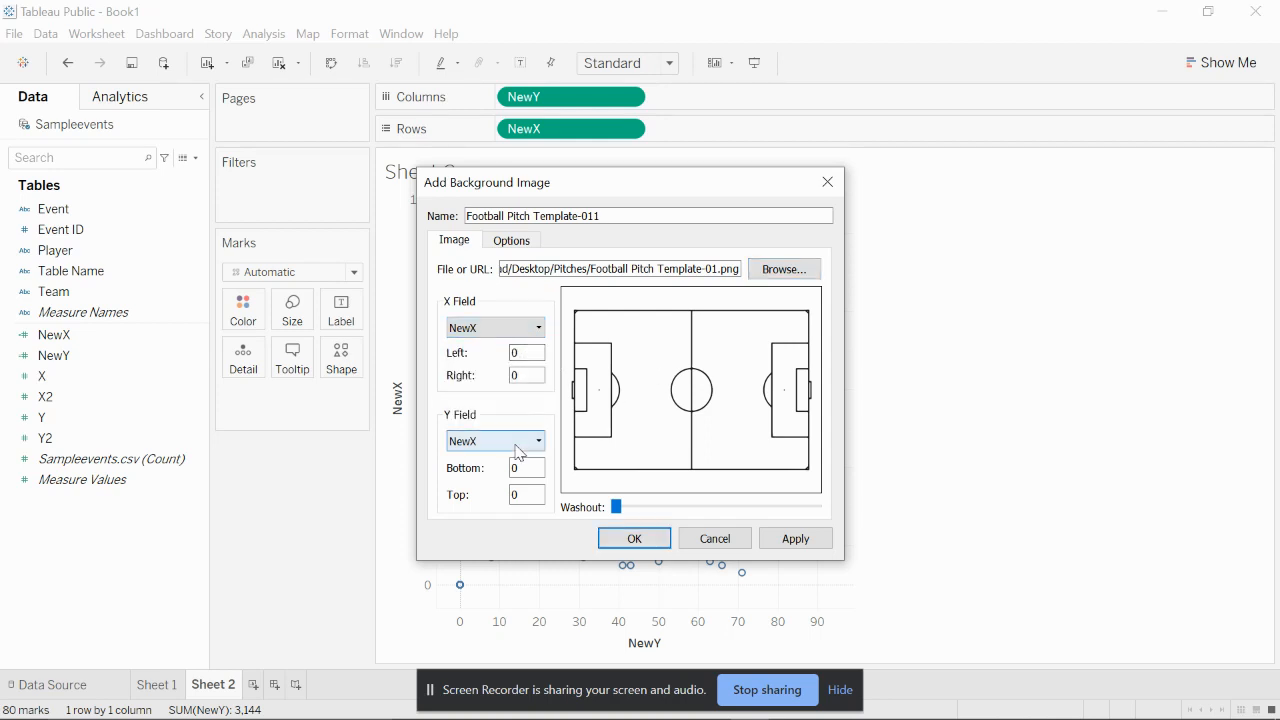
pyautogui.click(519, 452)
pyautogui.click(515, 484)
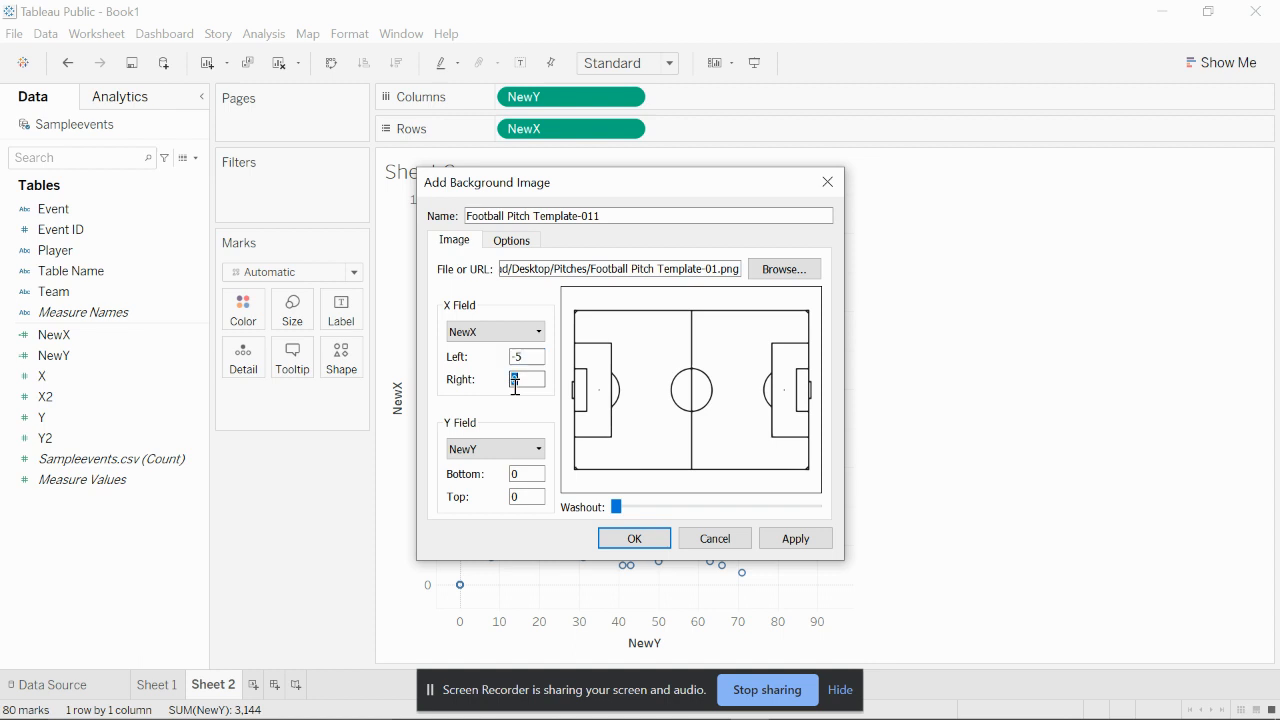
# Set the pitch image's left and bottom limits to -5, enter its right limit, and add the image to the sheet
pyautogui.write('5')
pyautogui.press('Tab')
pyautogui.write('-5')
pyautogui.press('Tab')
pyautogui.click(796, 538)
pyautogui.click(636, 538)
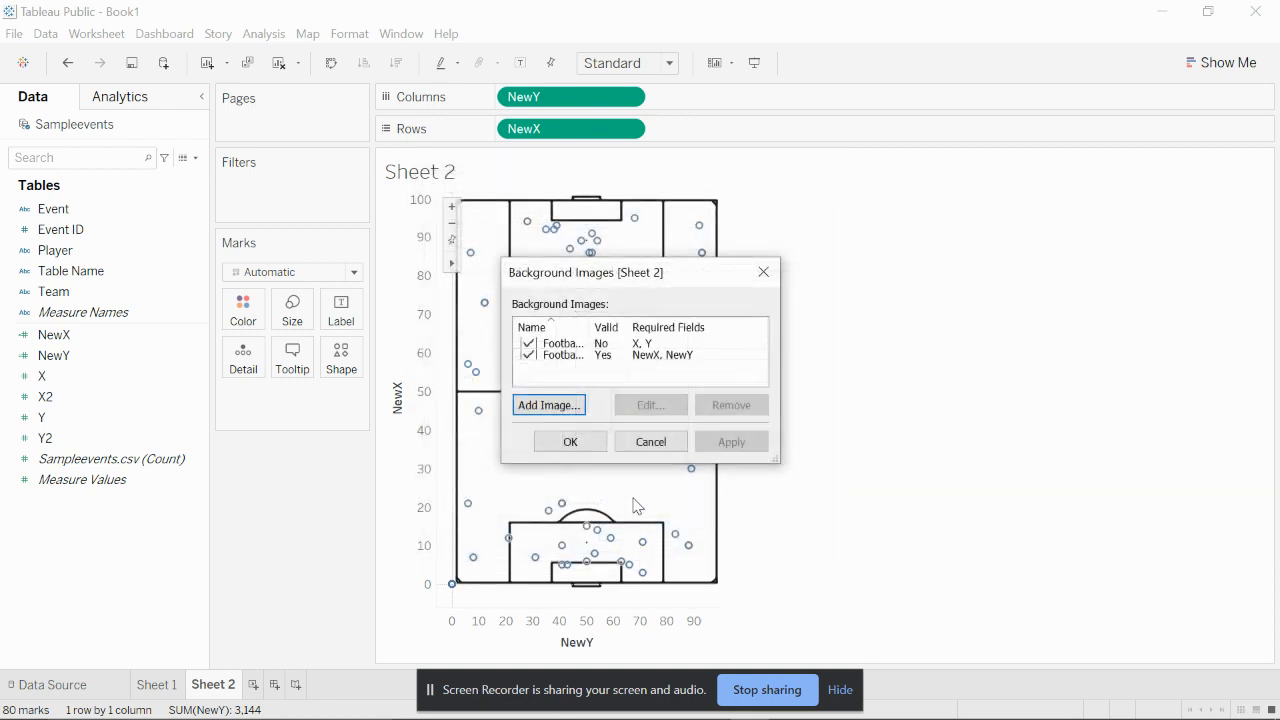
pyautogui.click(583, 446)
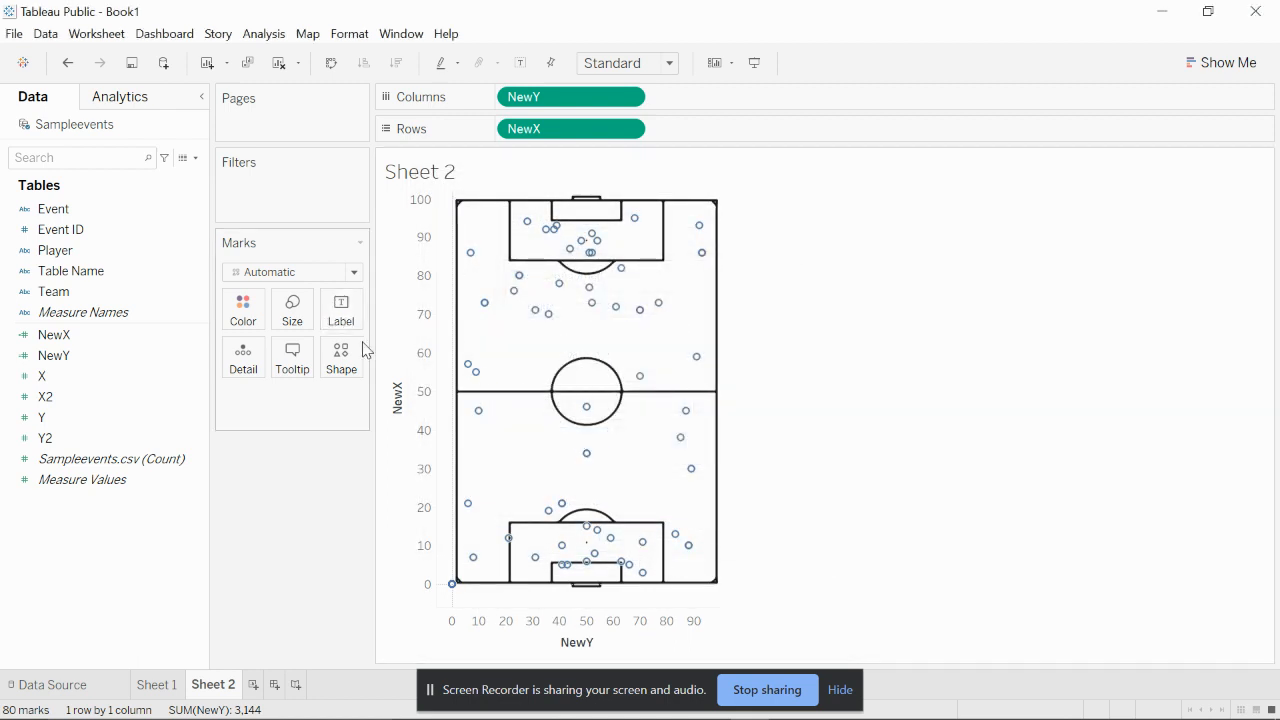
# Filter the sheet by Event, excluding Carry, Goal and Shot so that only Pass is kept
pyautogui.moveTo(86, 211); pyautogui.dragTo(286, 191)
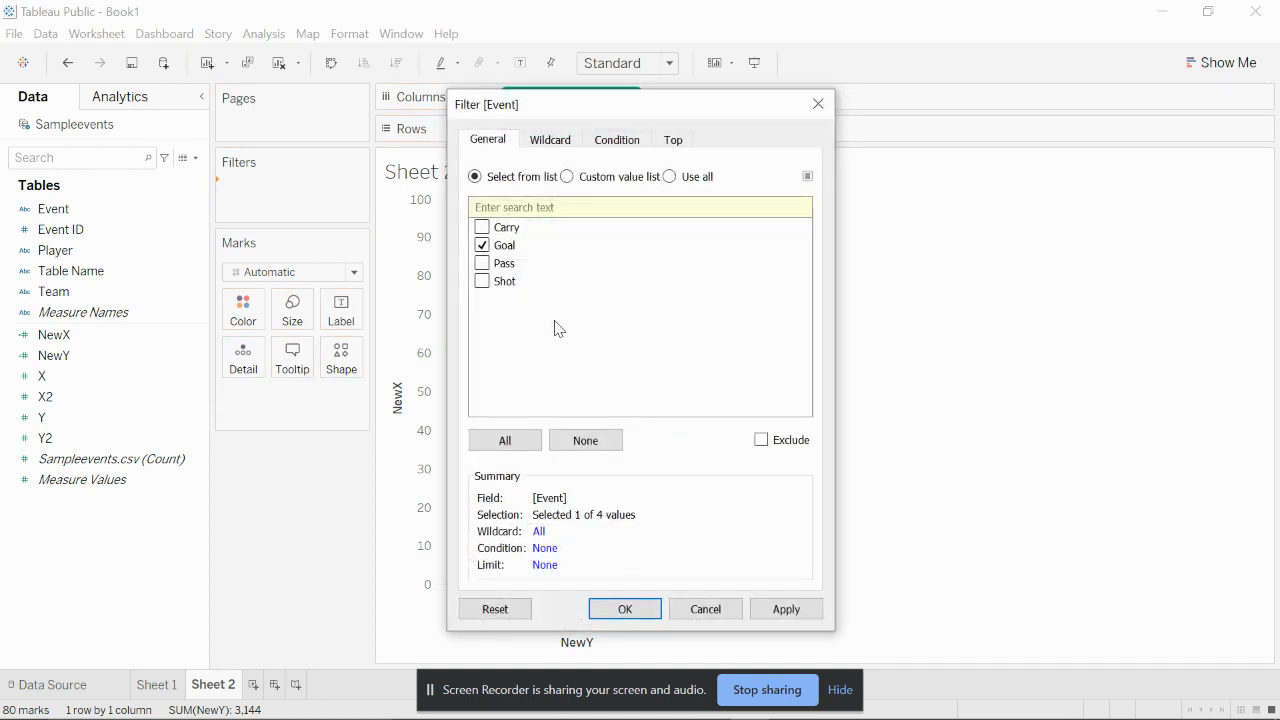
pyautogui.click(759, 440)
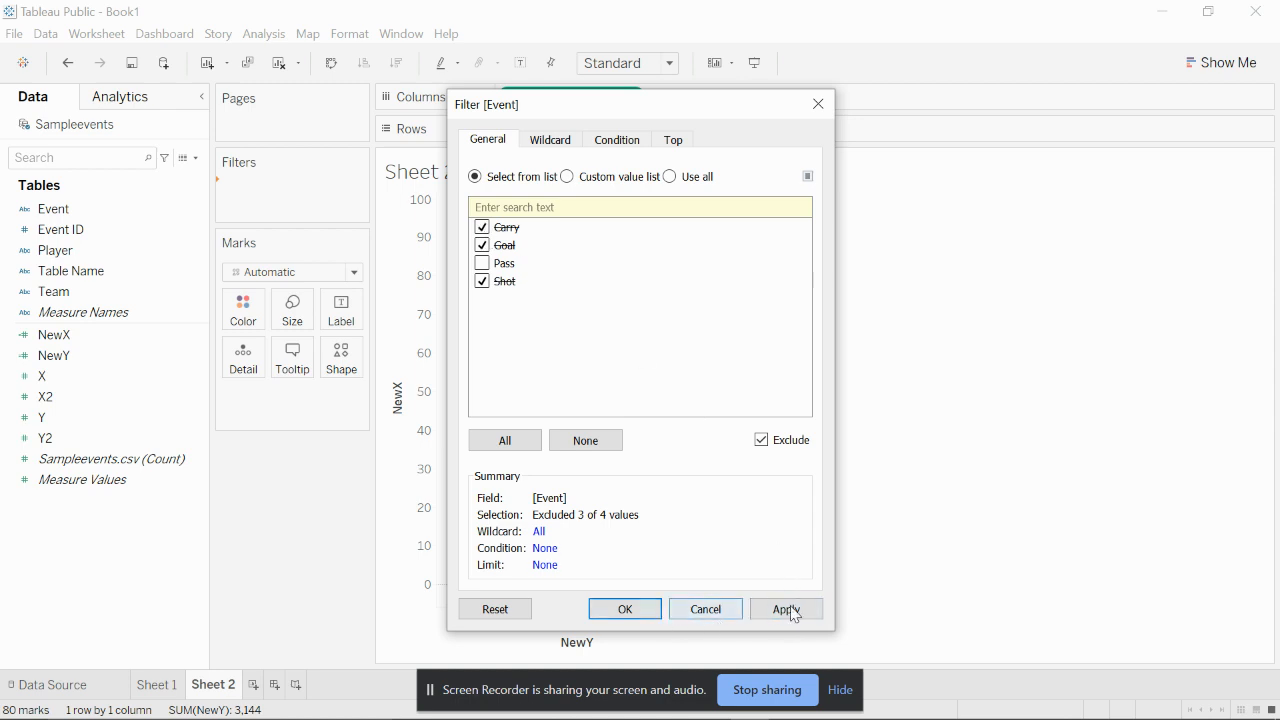
pyautogui.click(645, 612)
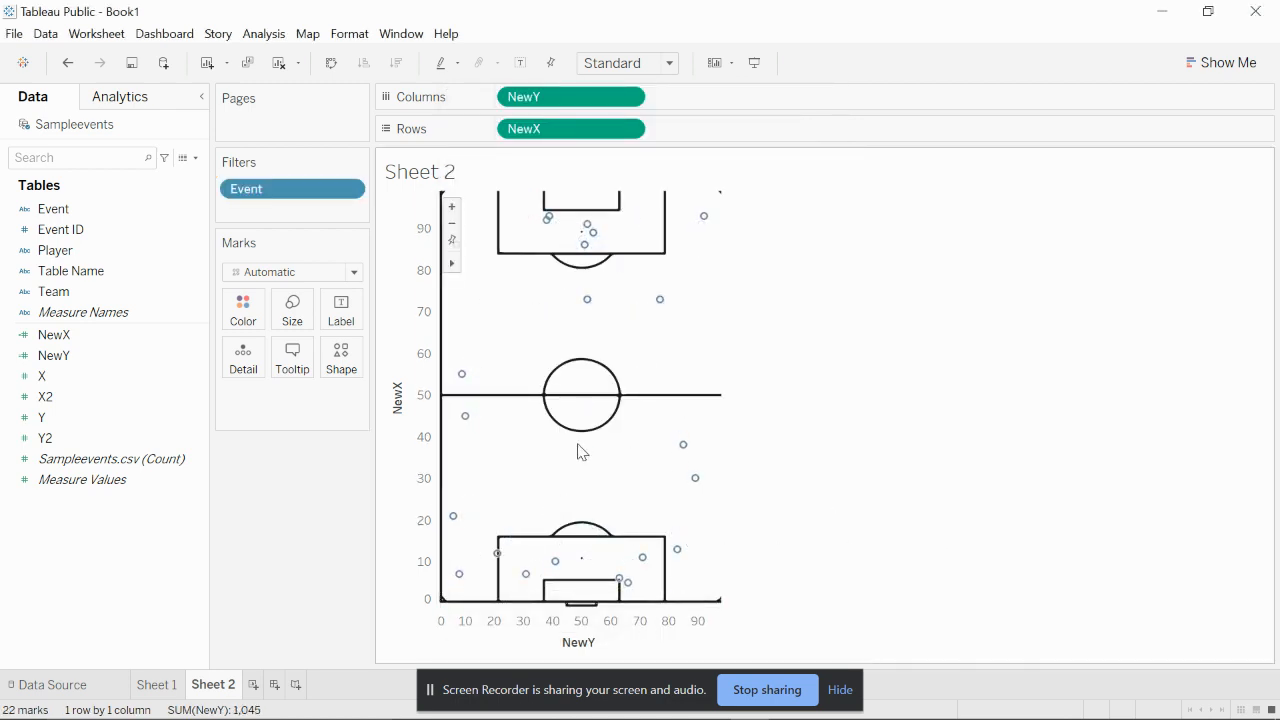
# Fix the NewX axis range from -5 to 105
pyautogui.doubleClick(425, 405)
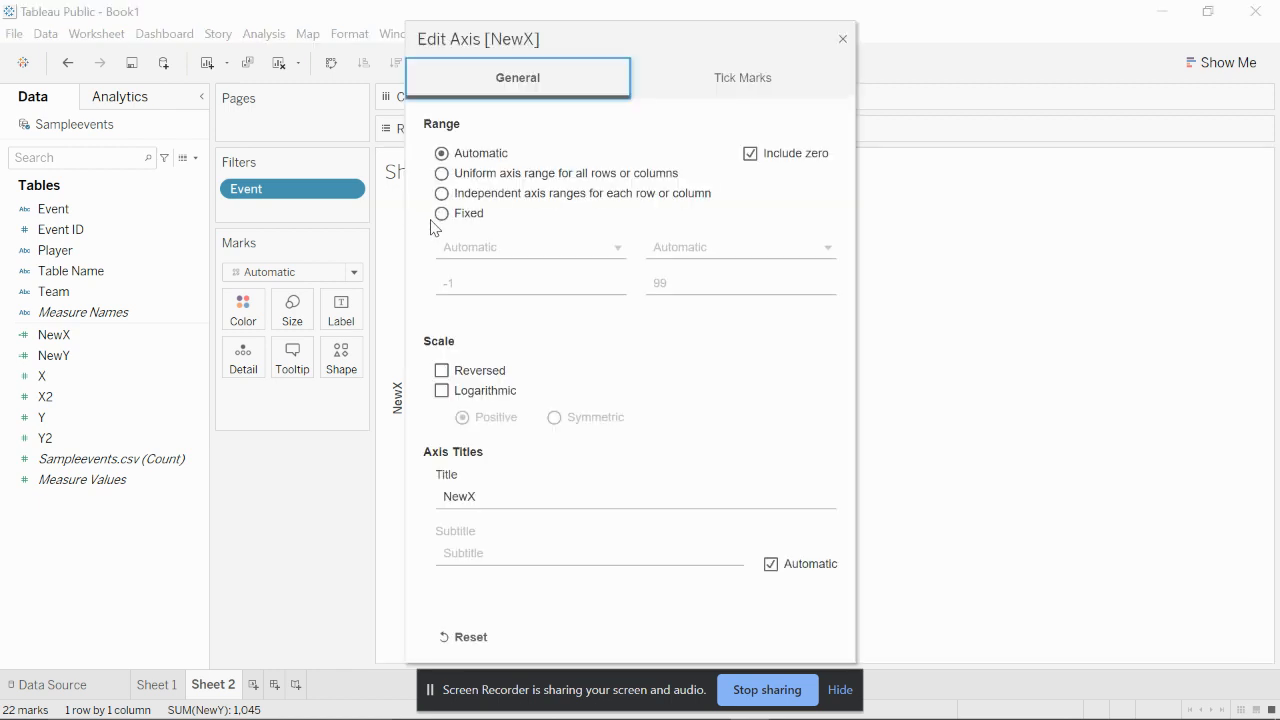
pyautogui.click(478, 283)
pyautogui.press('BackSpace')
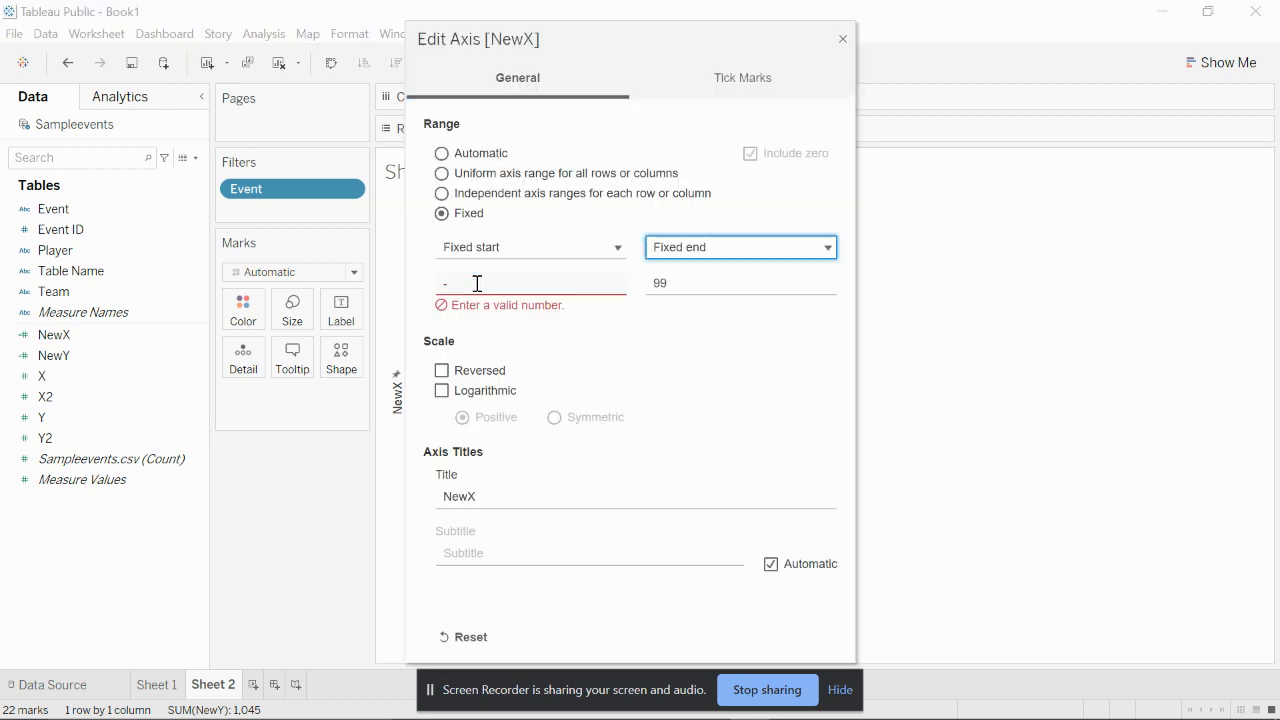
pyautogui.click(478, 283)
pyautogui.write('5')
pyautogui.press('Tab')
pyautogui.write('1')
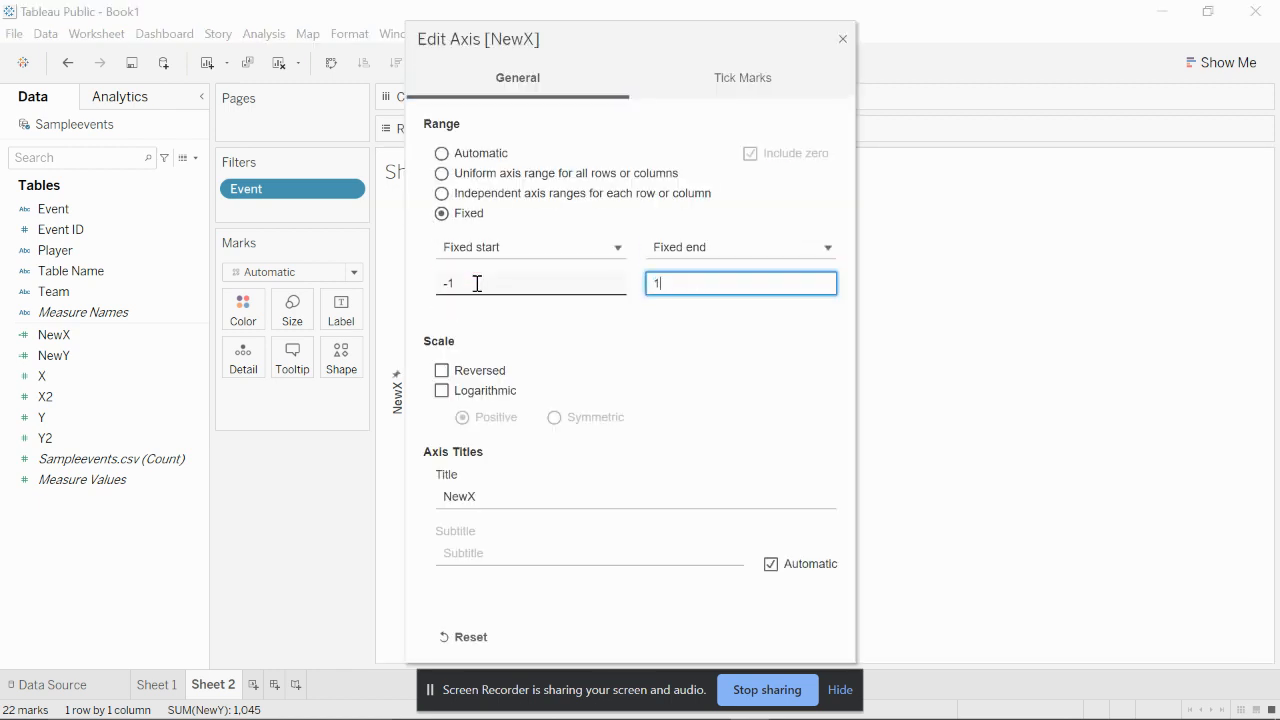
pyautogui.press('Return')
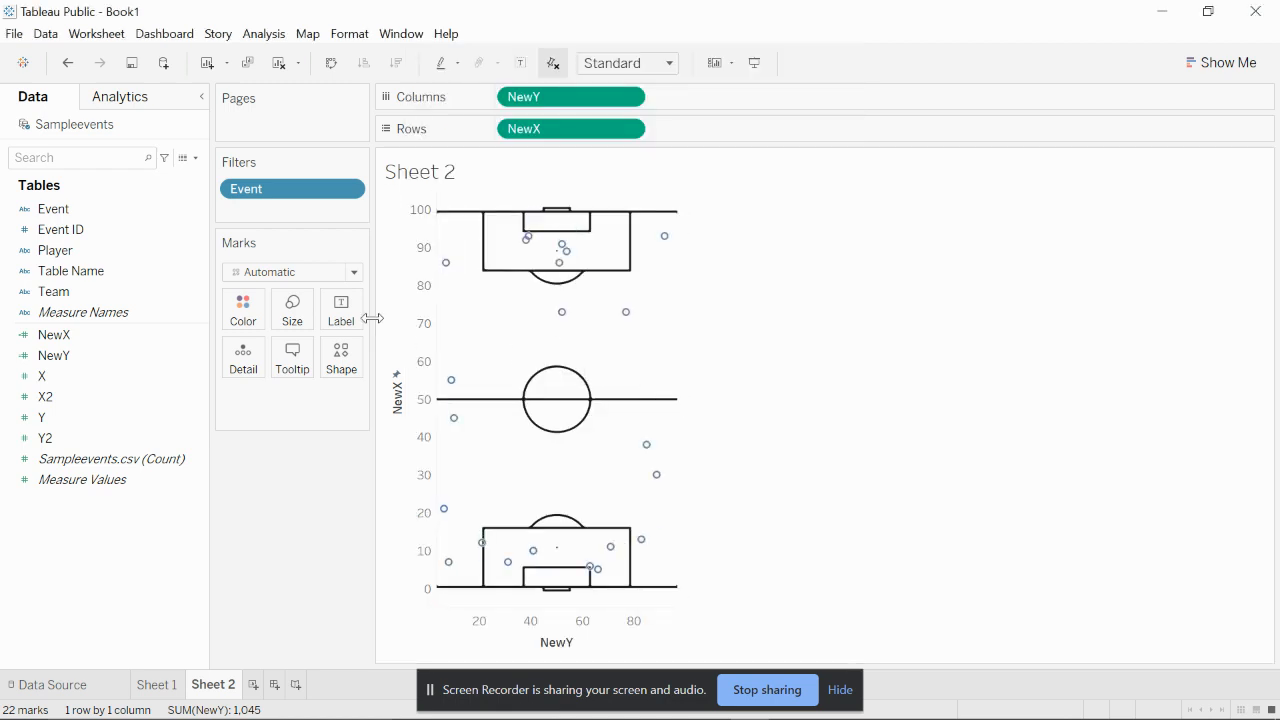
pyautogui.doubleClick(417, 323)
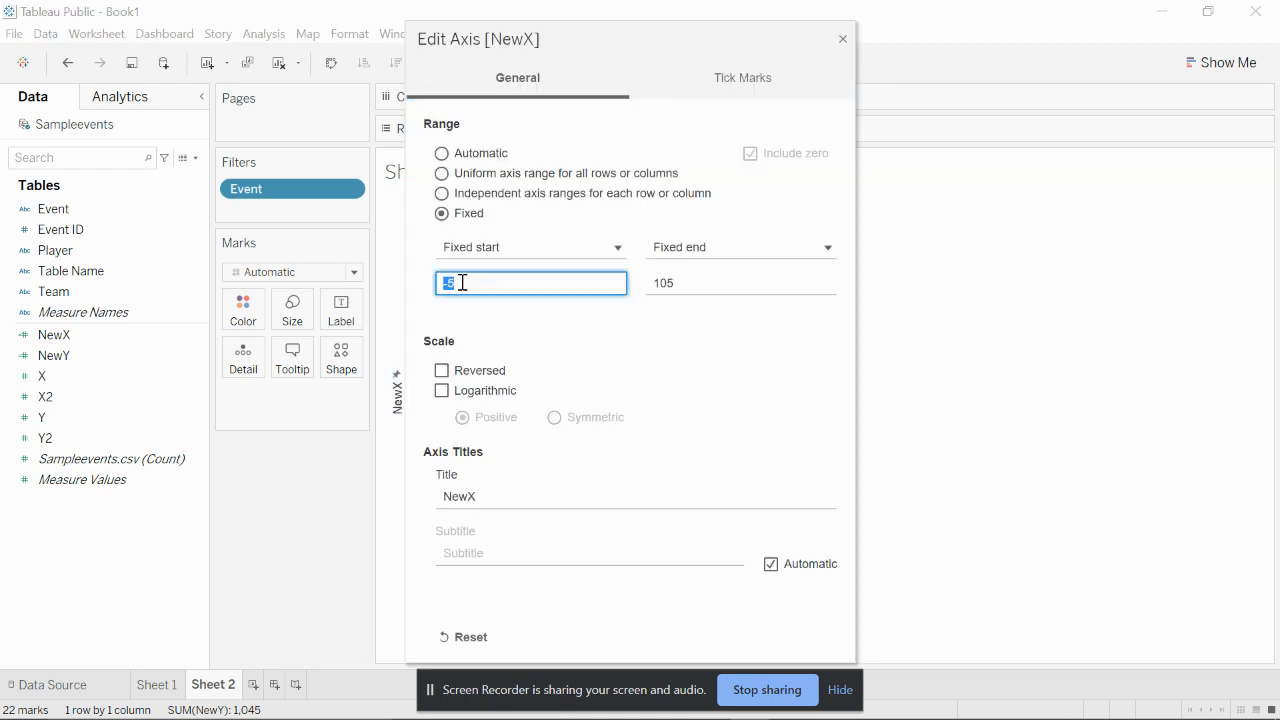
pyautogui.press('Escape')
# Fix the NewY axis range from -5 to 105
pyautogui.doubleClick(516, 621)
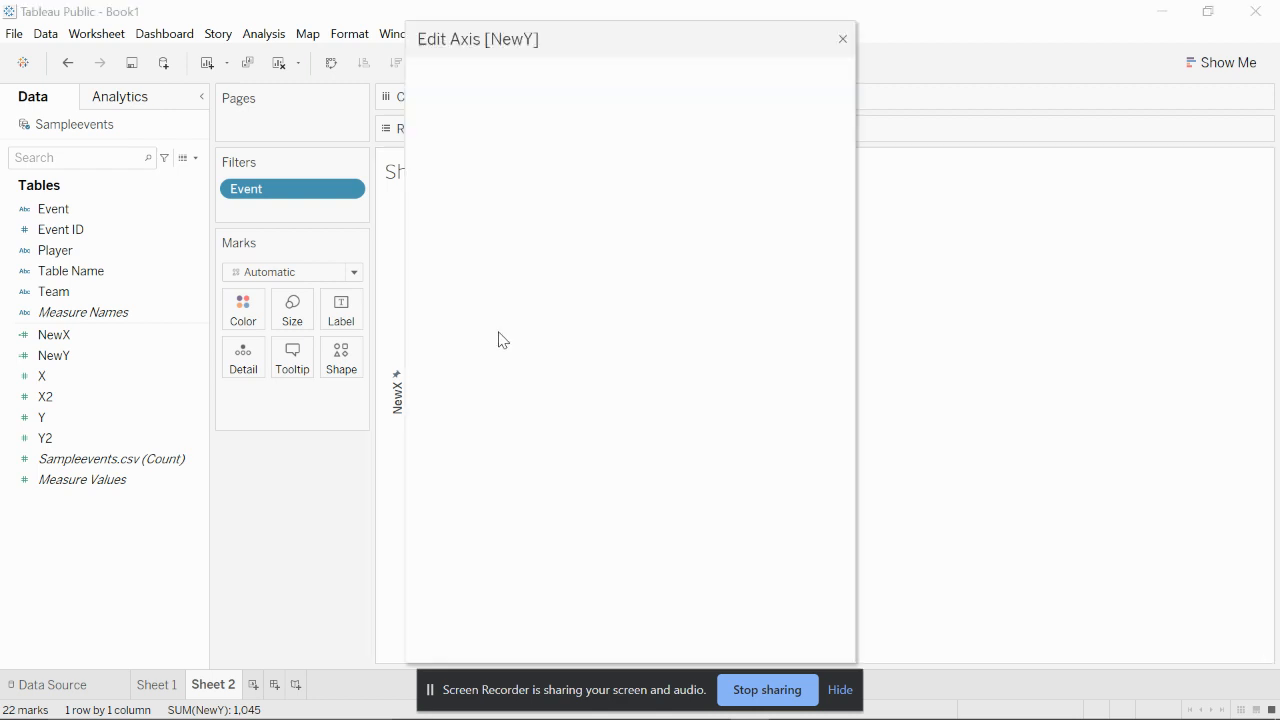
pyautogui.click(476, 222)
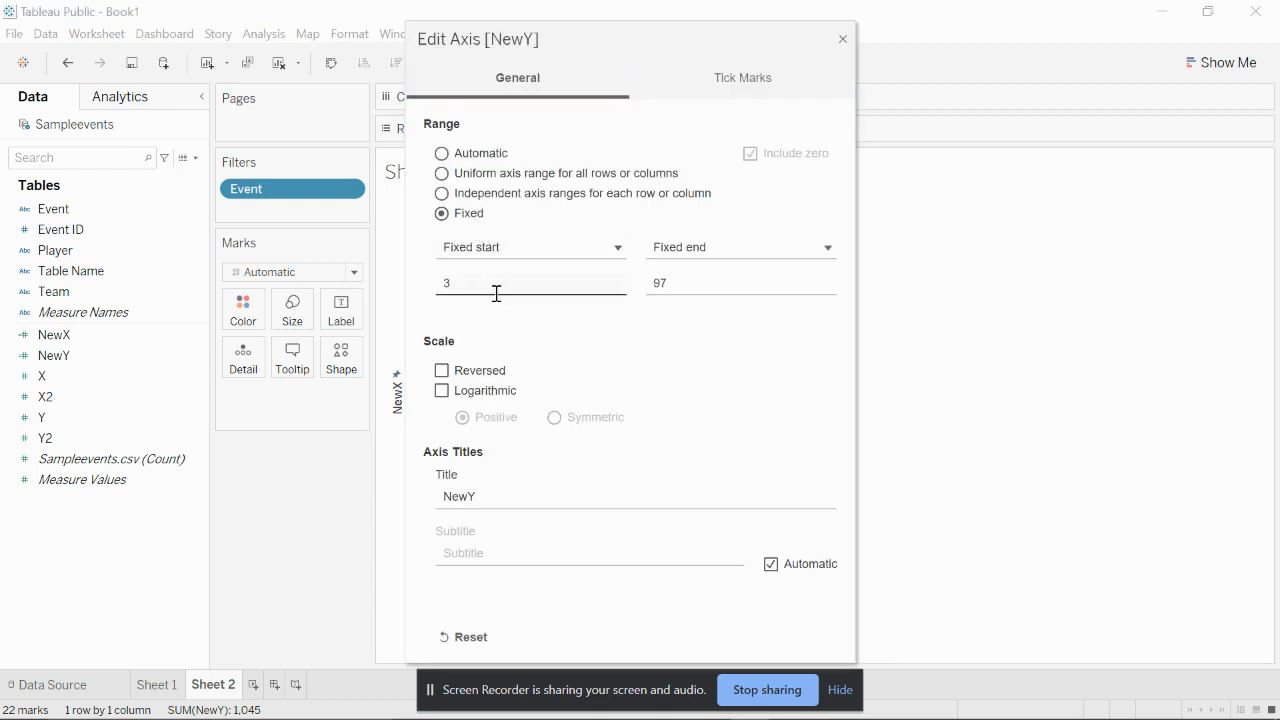
pyautogui.click(496, 291)
pyautogui.press('Tab')
pyautogui.write('1')
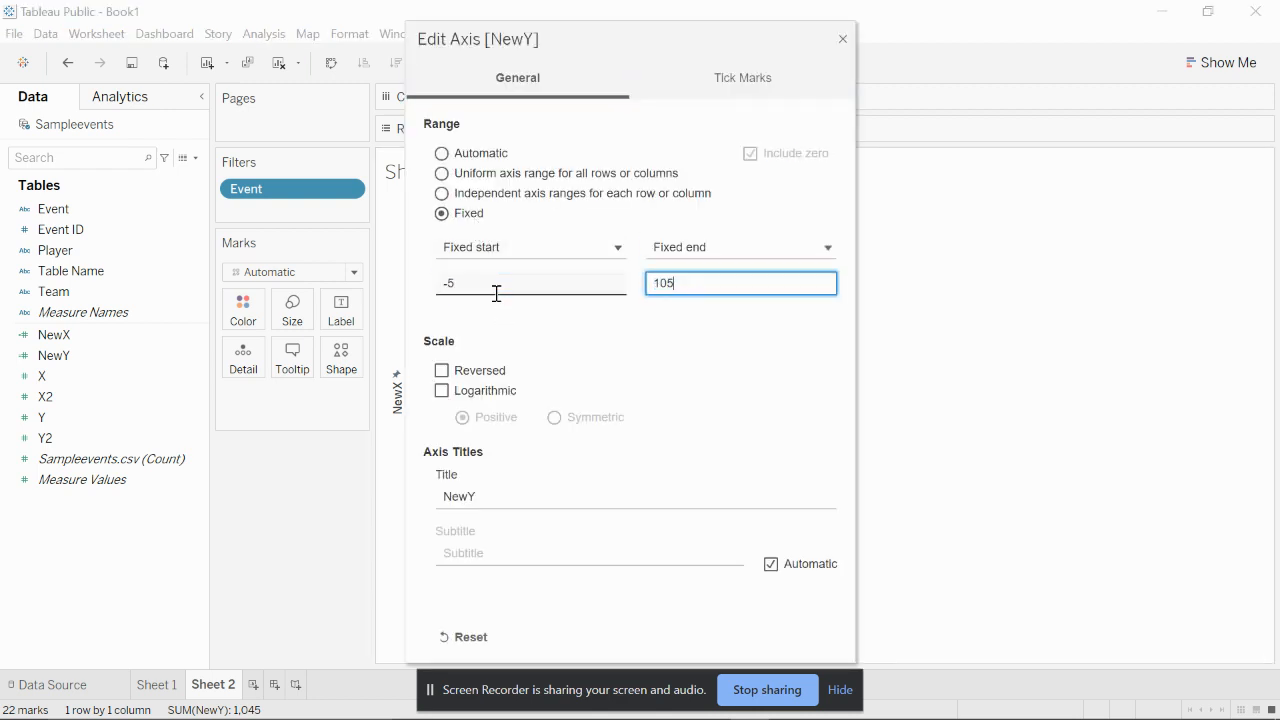
pyautogui.click(1061, 364)
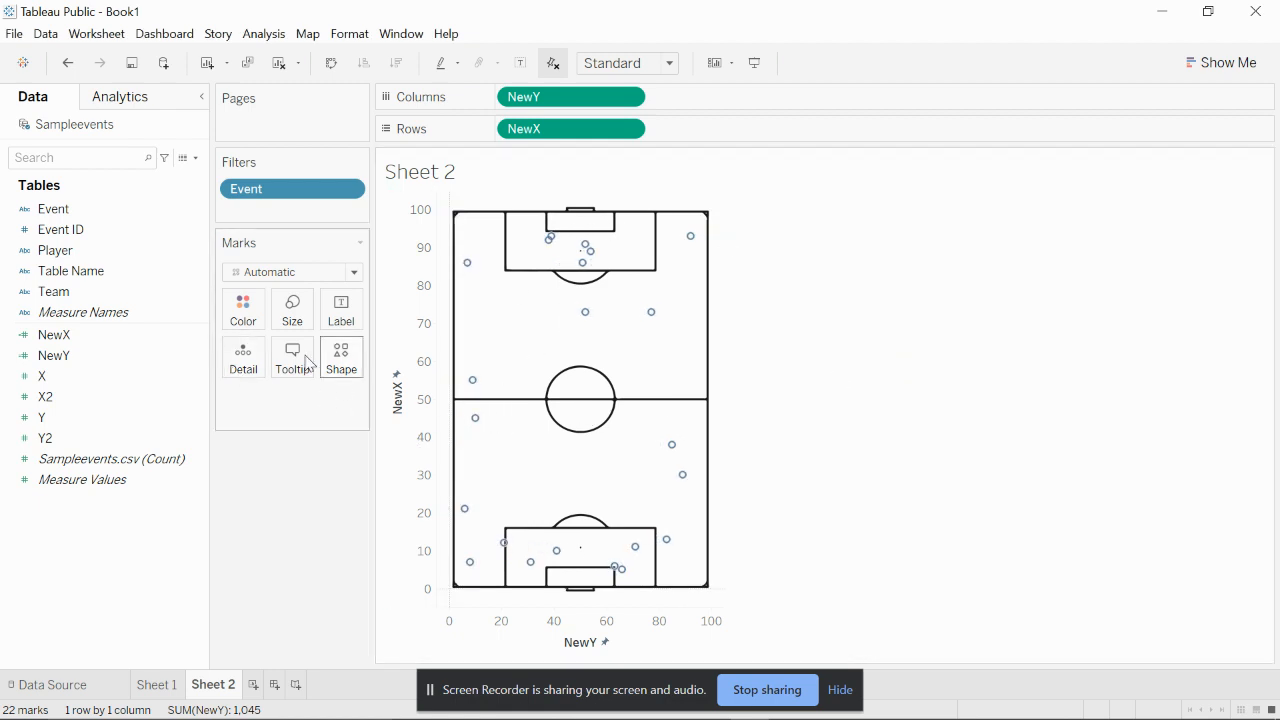
# Change the mark type to Line and add Event ID as detail to separate the individual passes
pyautogui.click(333, 278)
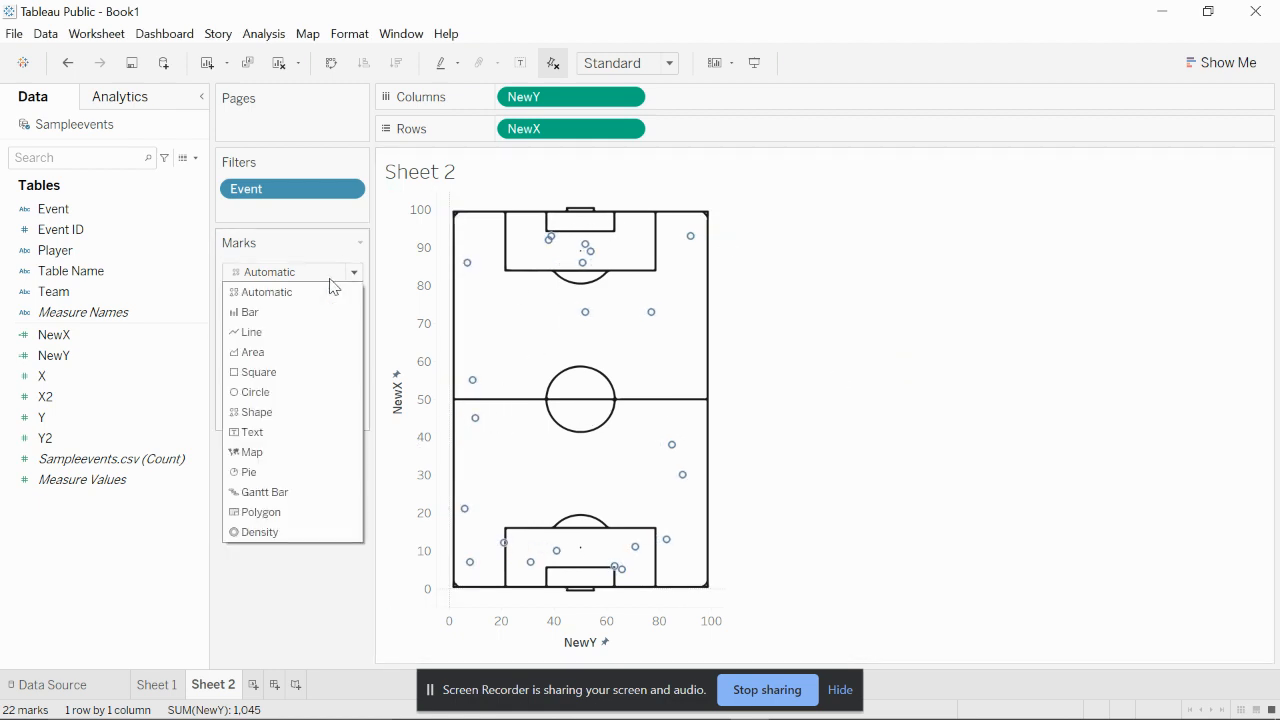
pyautogui.click(314, 332)
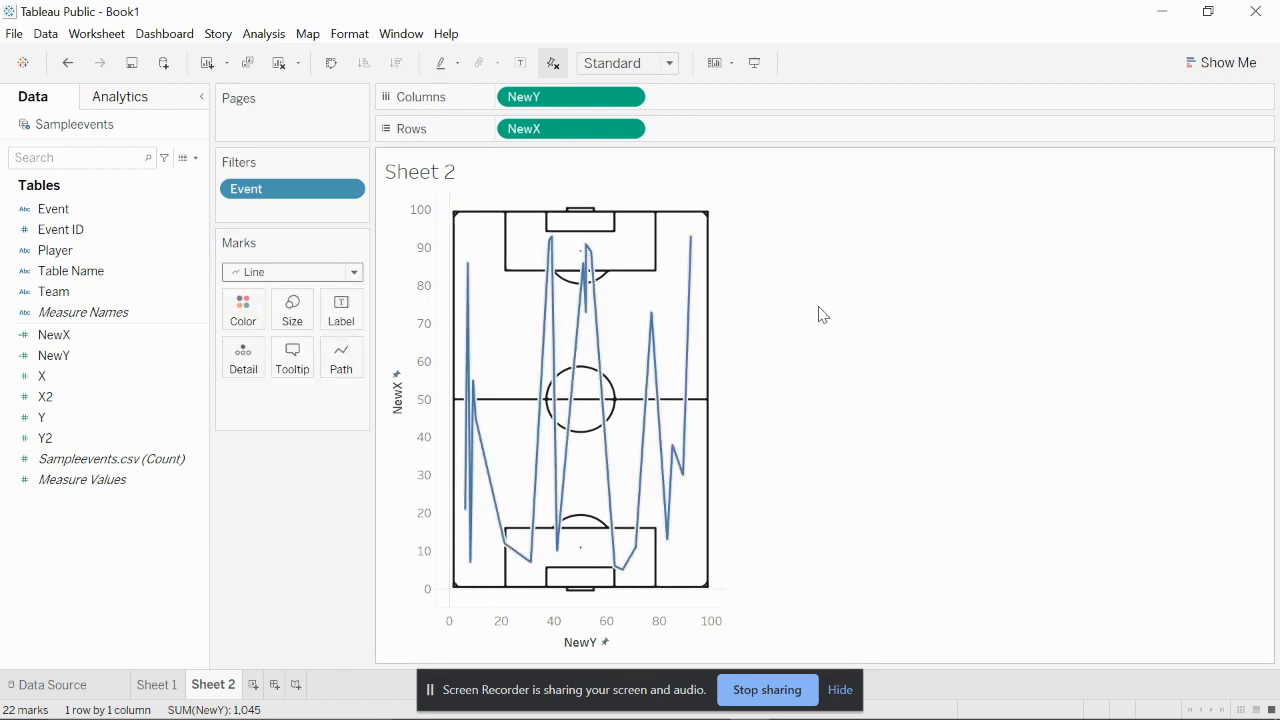
pyautogui.moveTo(63, 233); pyautogui.dragTo(240, 360)
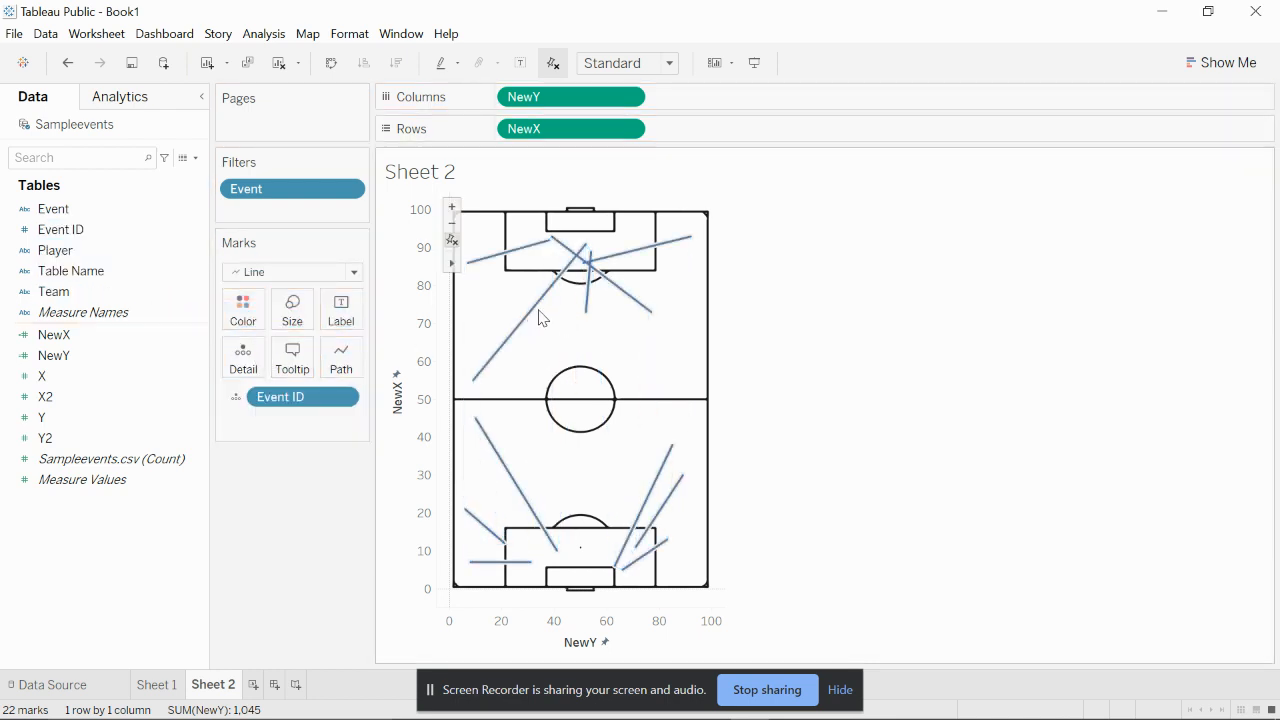
# Use Table Name for both the path and the size of the pass lines
pyautogui.moveTo(528, 258)
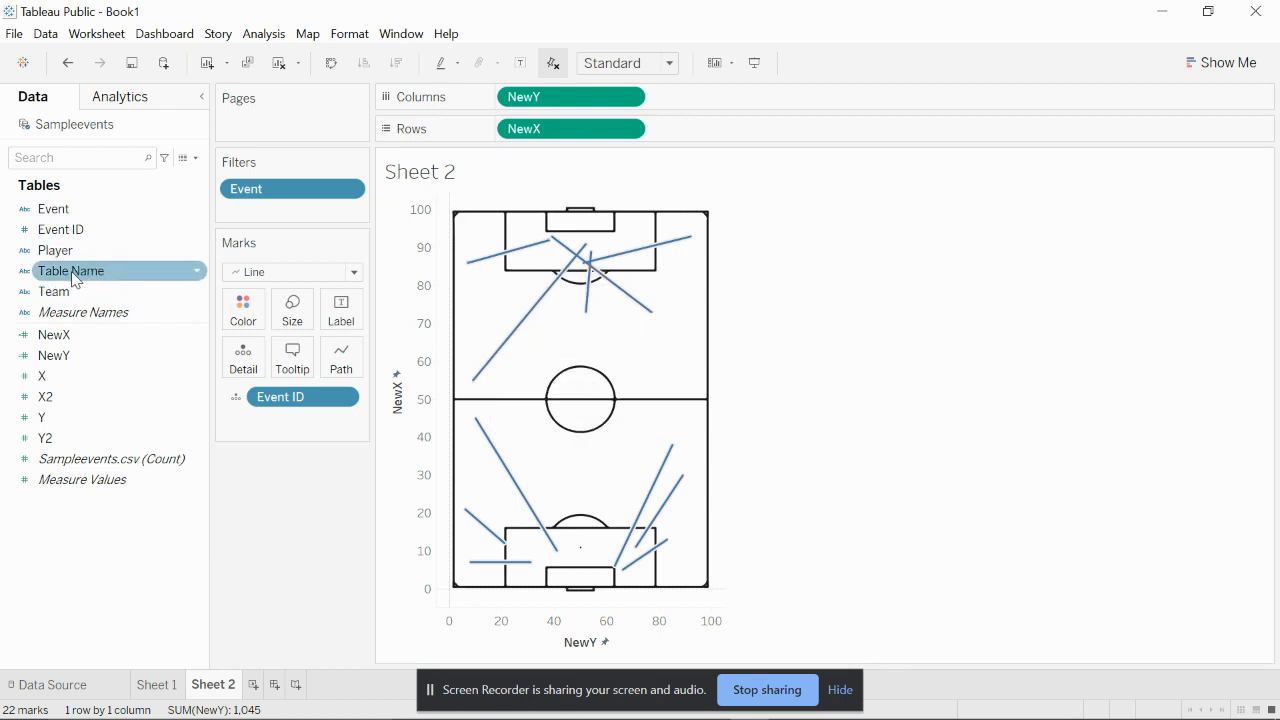
pyautogui.moveTo(72, 271); pyautogui.dragTo(243, 352)
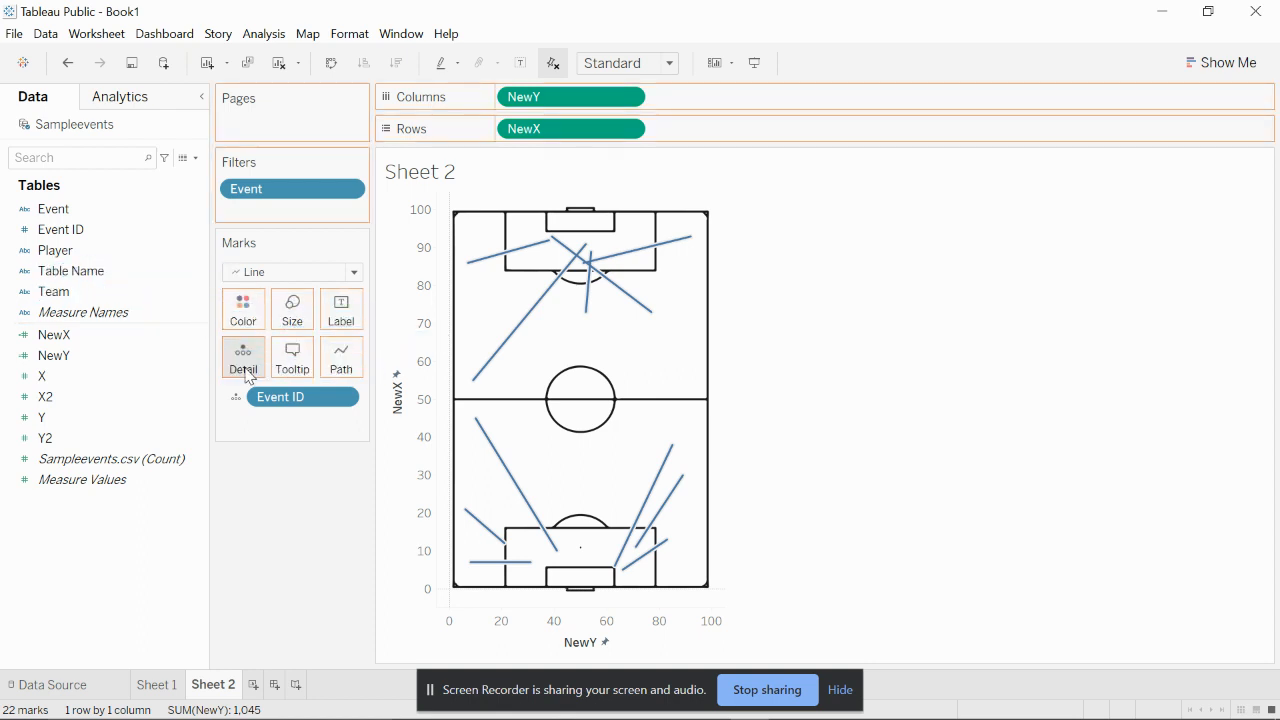
pyautogui.hotkey('ctrl', 'z')
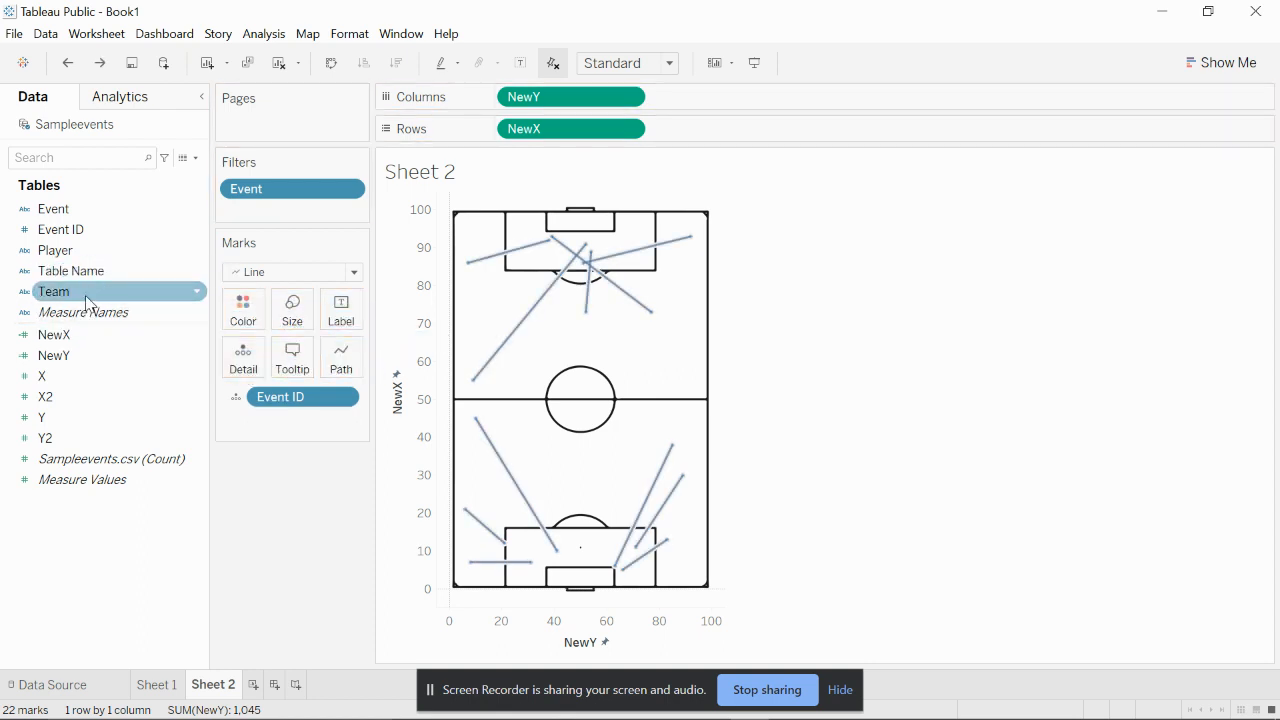
pyautogui.moveTo(92, 275); pyautogui.dragTo(351, 352)
pyautogui.moveTo(95, 280); pyautogui.dragTo(284, 322)
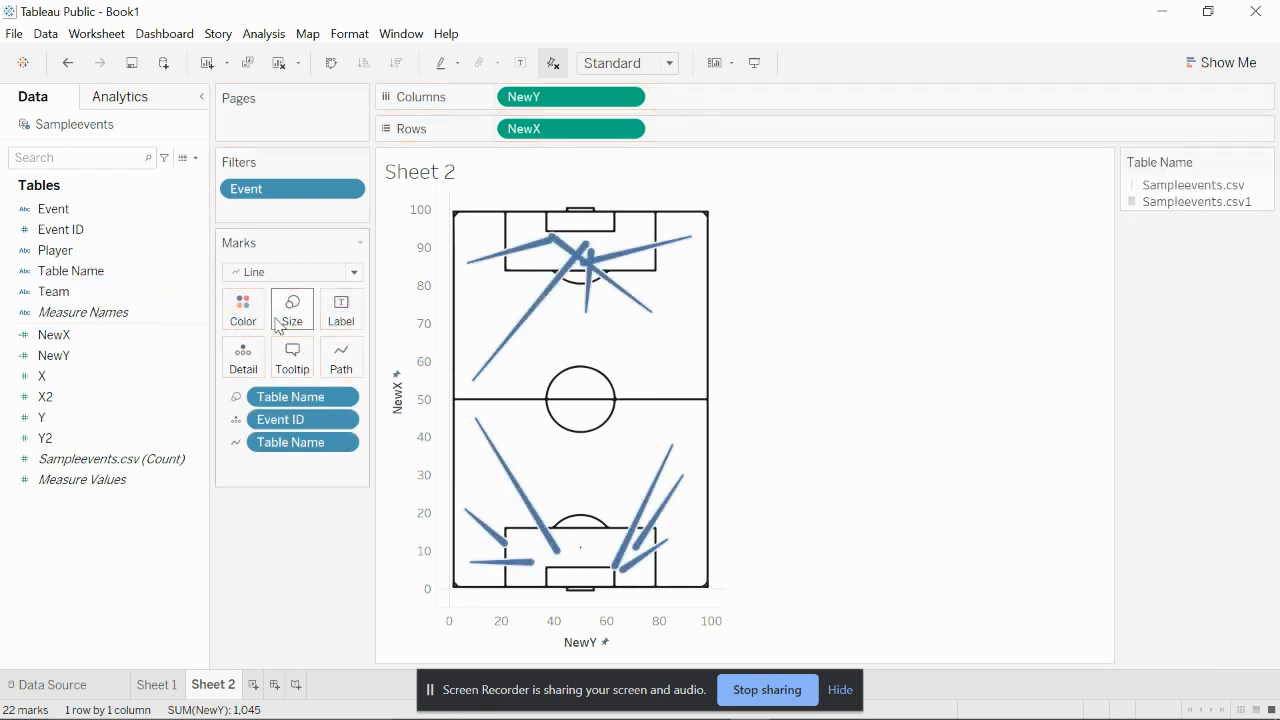
# Color the pass lines by Team and hide the Team and Table Name legends
pyautogui.moveTo(483, 432)
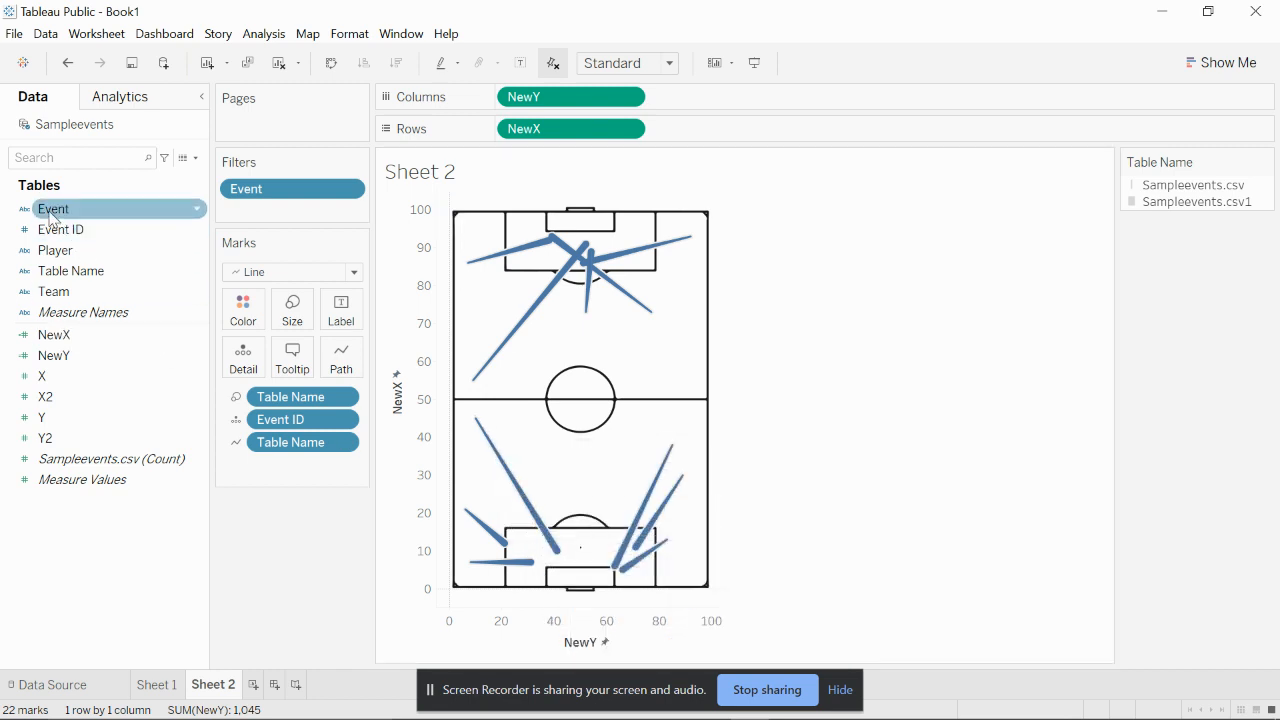
pyautogui.moveTo(52, 218); pyautogui.dragTo(240, 315)
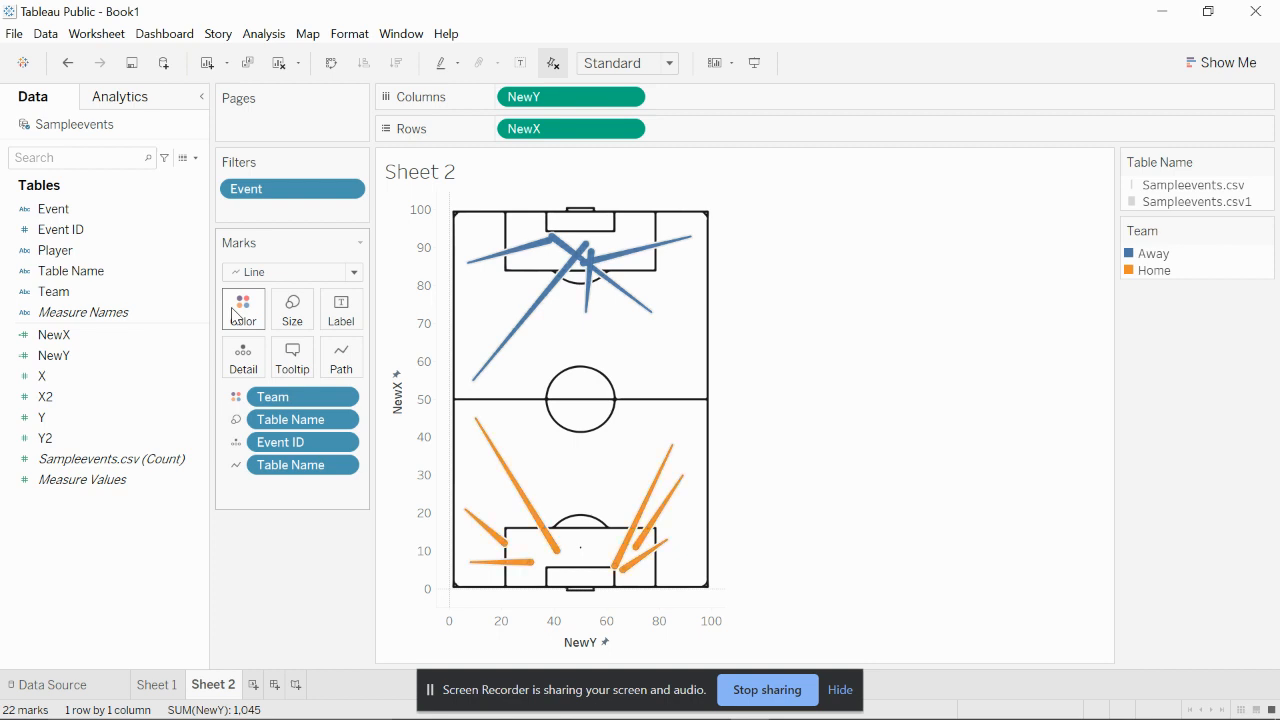
pyautogui.click(1265, 231)
pyautogui.click(1220, 386)
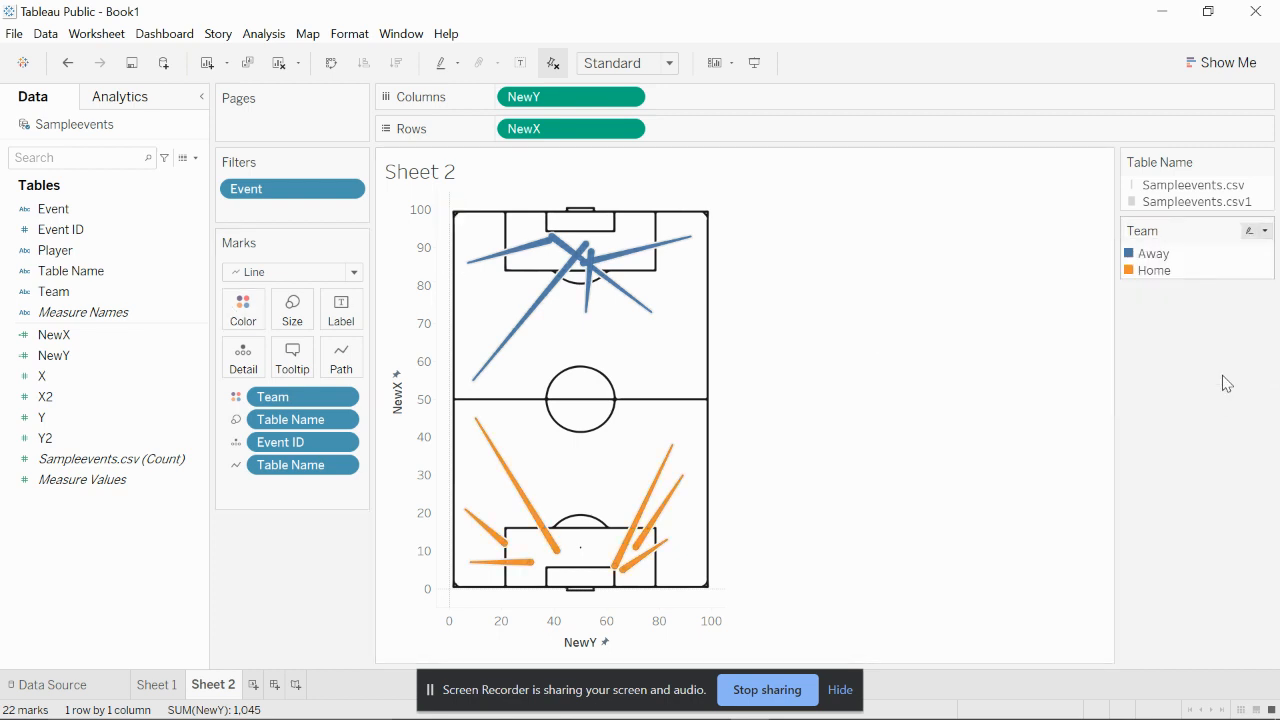
pyautogui.click(1265, 162)
pyautogui.click(1226, 320)
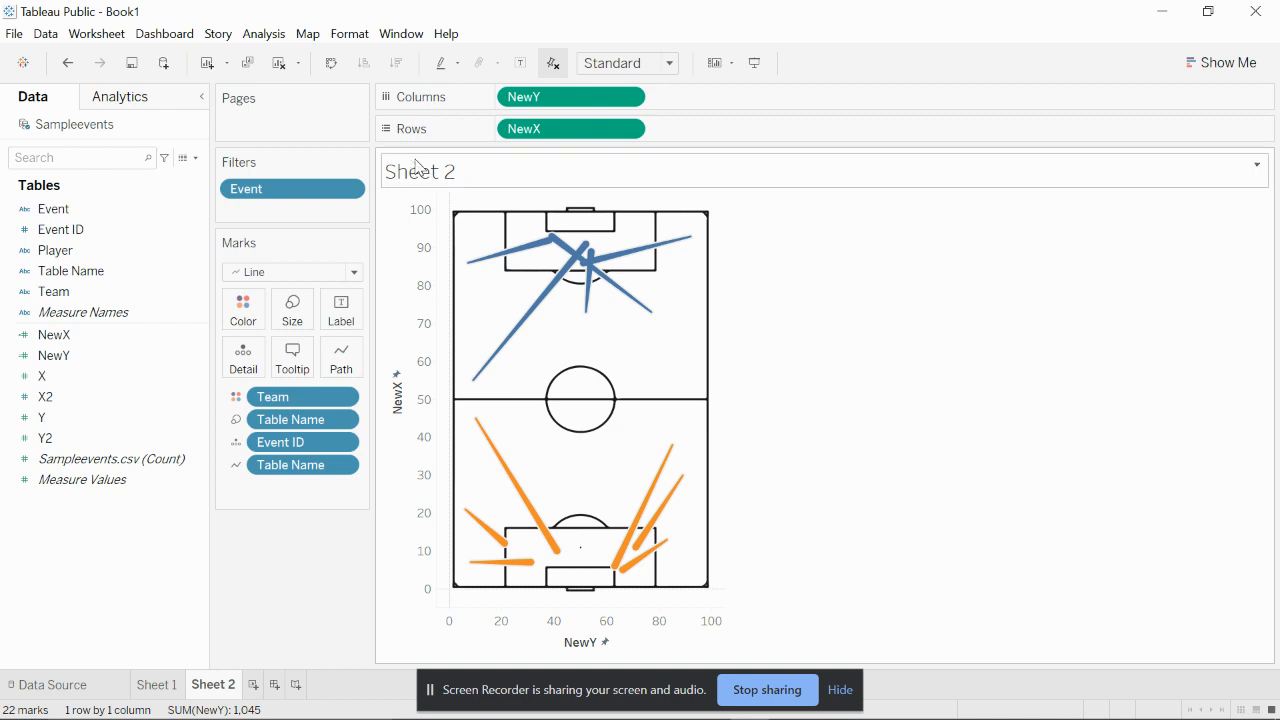
# Hide the headers of the NewX and NewY axes
pyautogui.rightClick(423, 329)
pyautogui.click(471, 429)
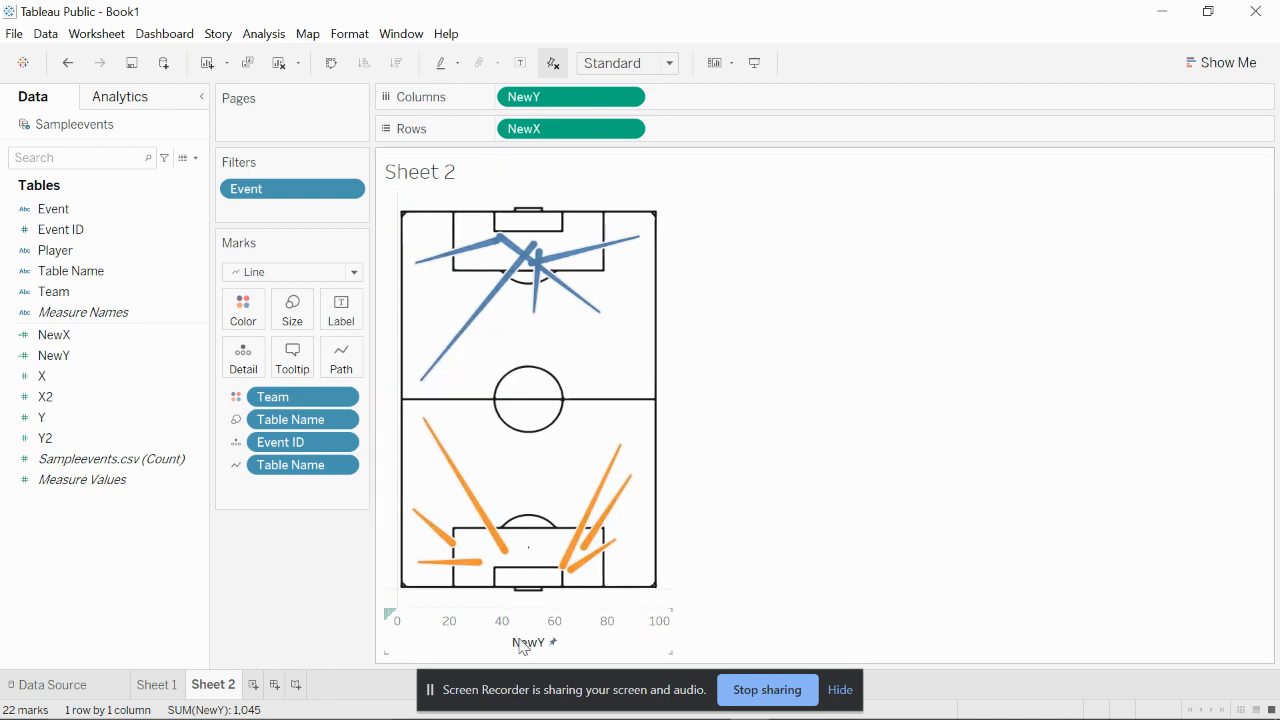
pyautogui.rightClick(523, 648)
pyautogui.click(565, 604)
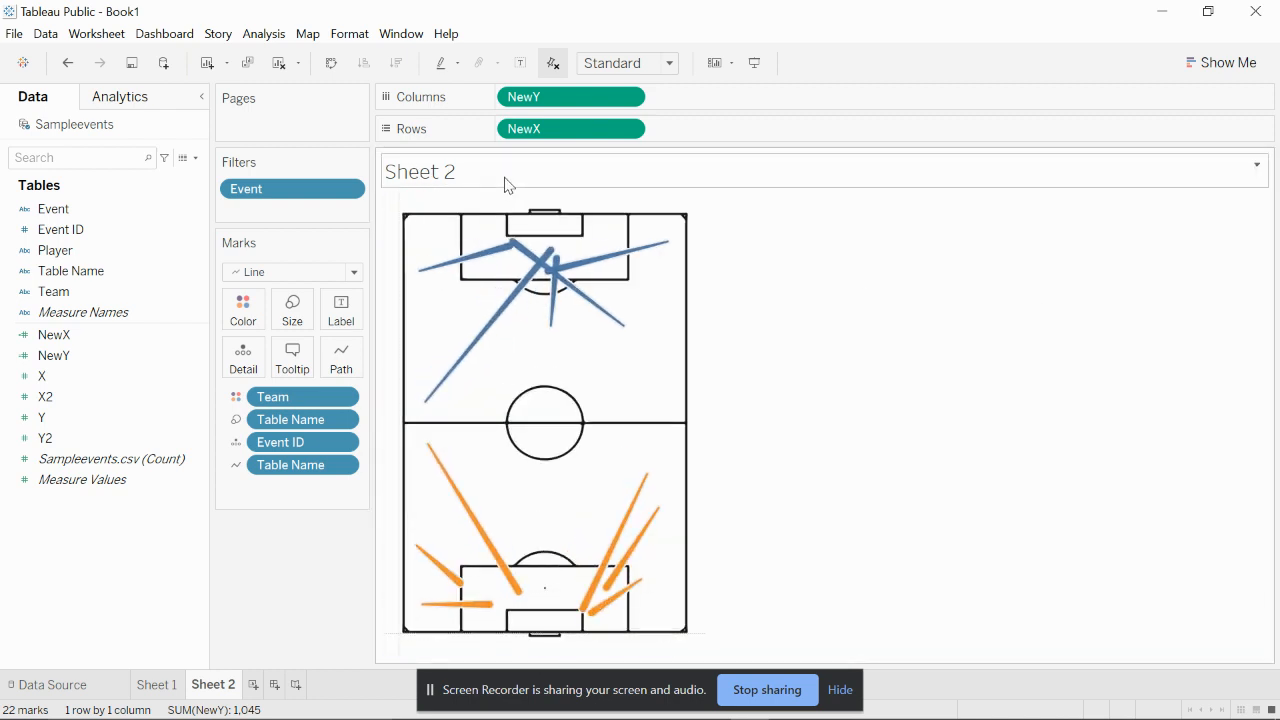
# Replace the sheet title with "Your pass map" in bold
pyautogui.doubleClick(505, 185)
pyautogui.hotkey('ctrl', 'a')
pyautogui.write('Yo')
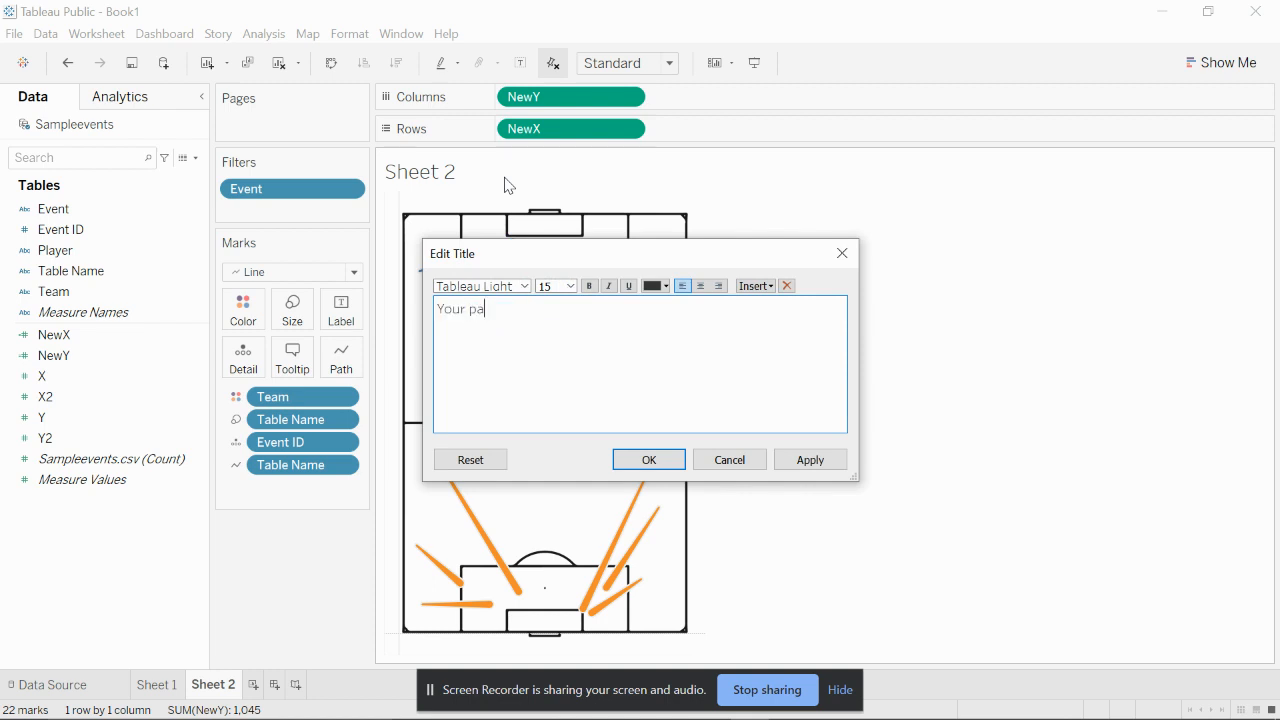
pyautogui.write('ur pass map')
pyautogui.hotkey('ctrl', 'a')
pyautogui.hotkey('ctrl', 'b')
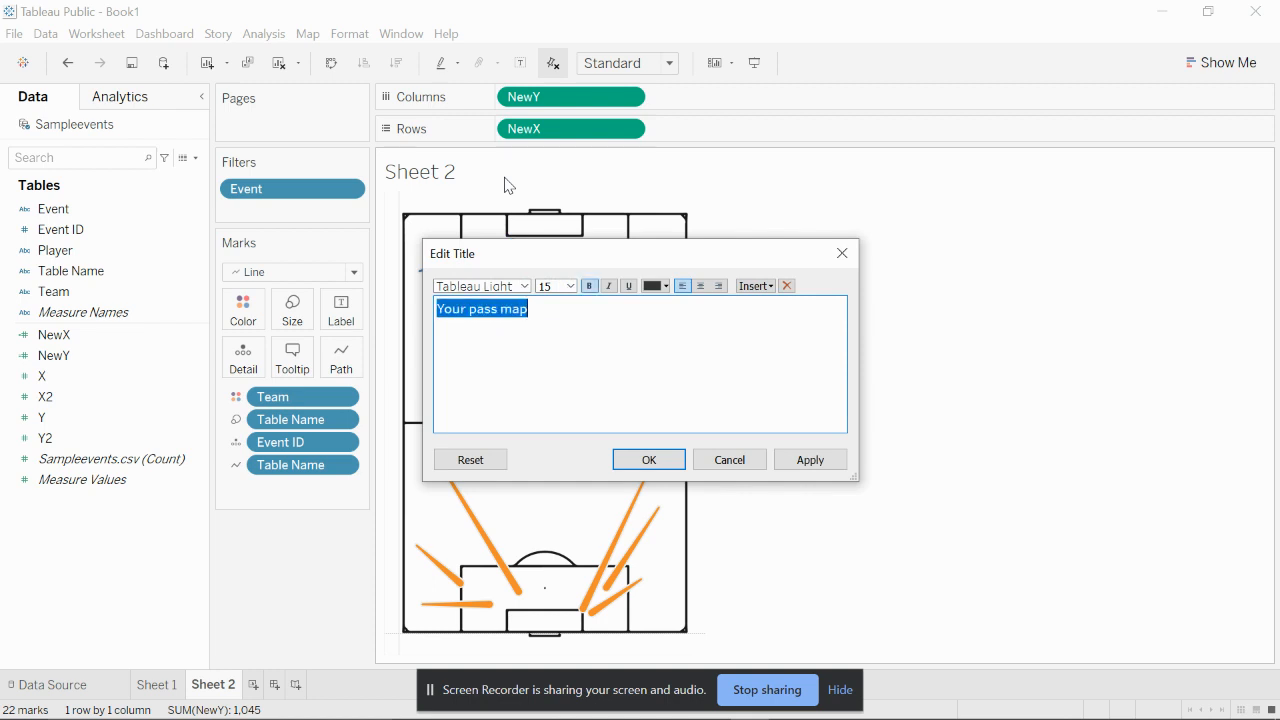
pyautogui.click(806, 463)
pyautogui.click(650, 460)
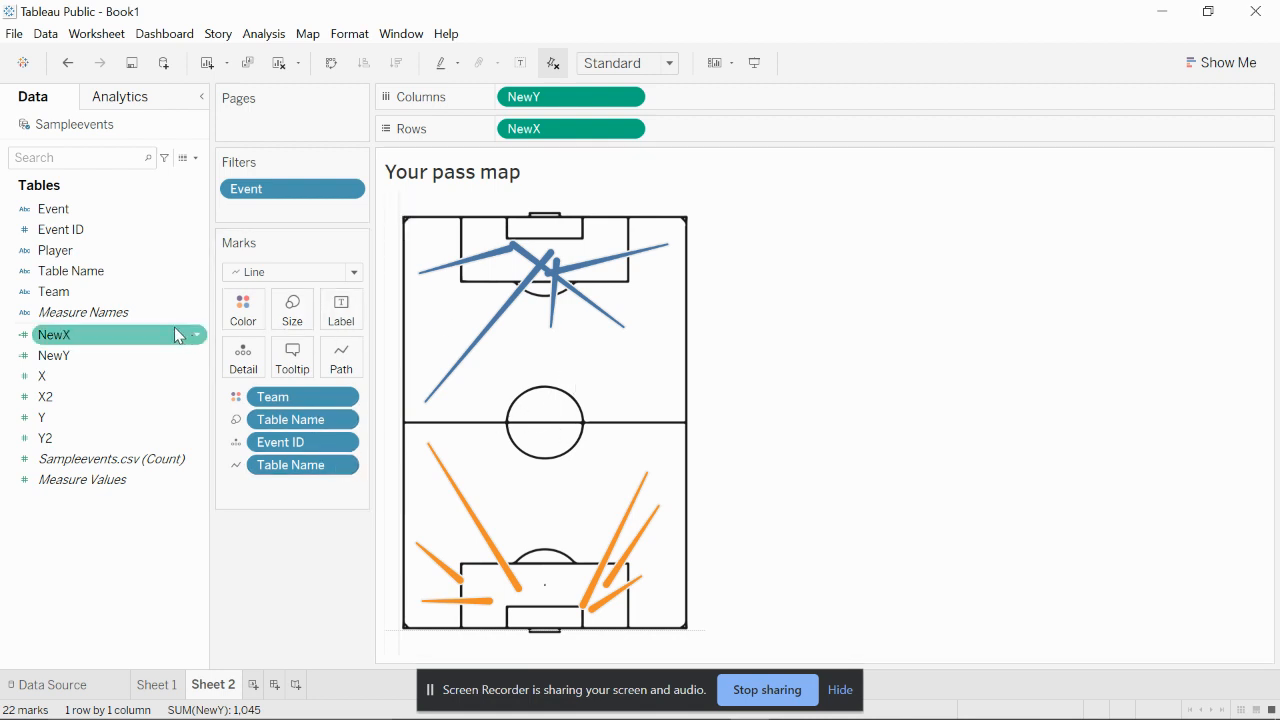
pyautogui.click(240, 330)
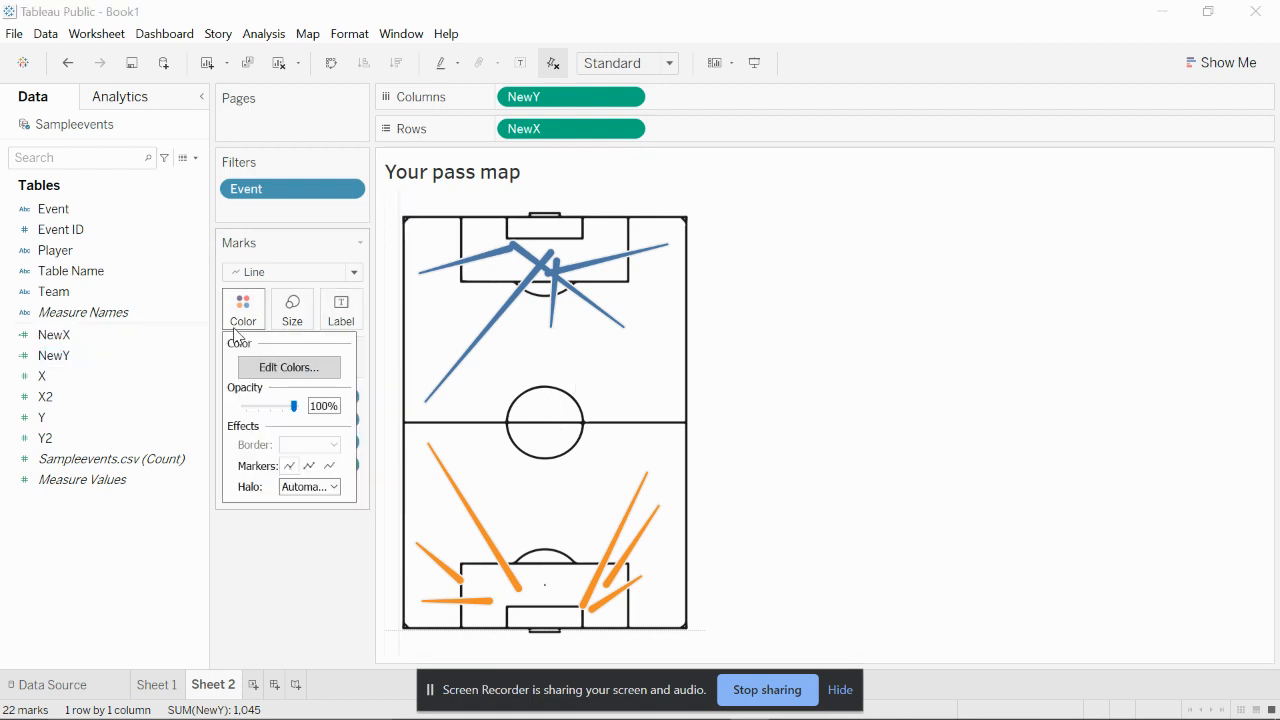
pyautogui.click(240, 328)
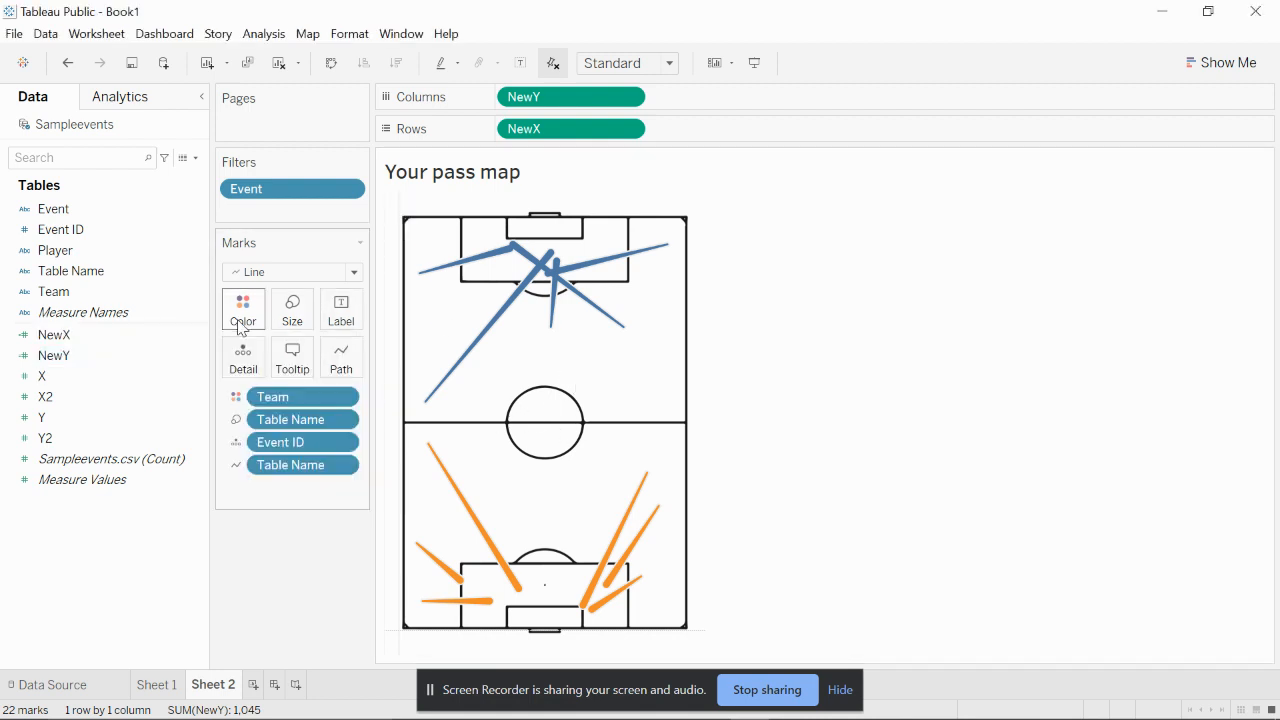
# Open the NewX calculated field to review its formula, and close it without changes
pyautogui.rightClick(128, 343)
pyautogui.click(145, 390)
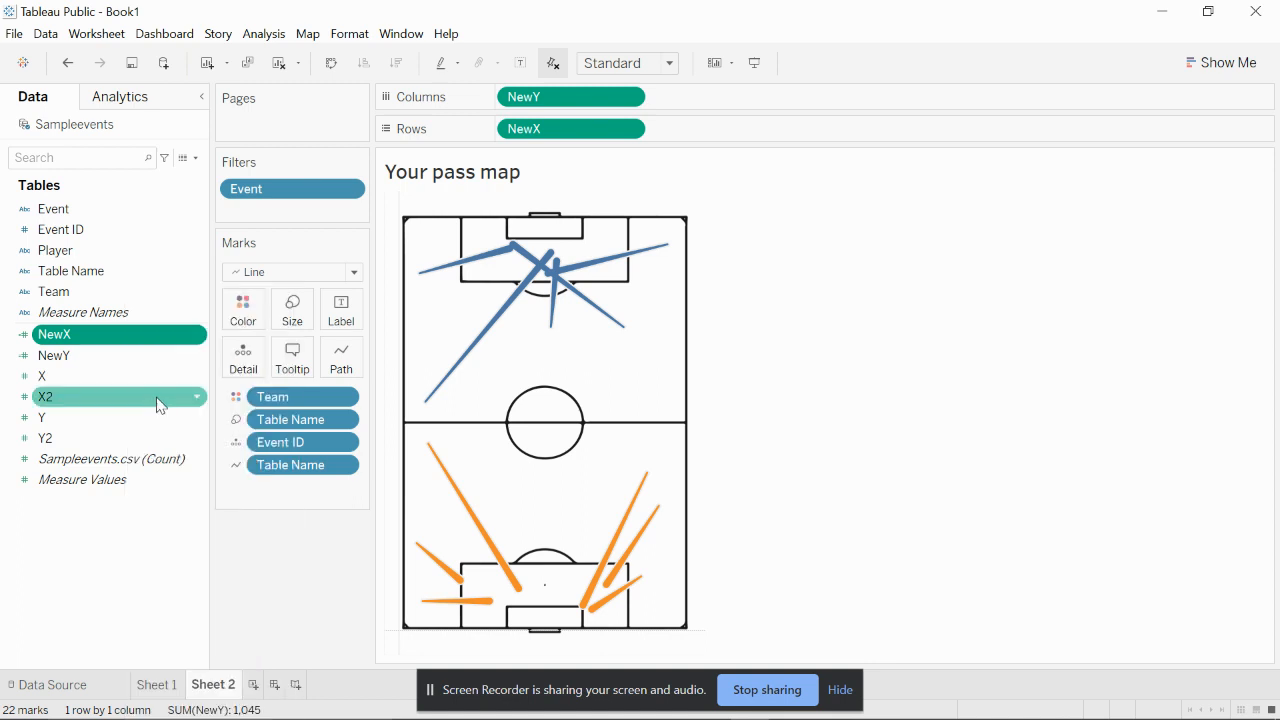
pyautogui.moveTo(271, 323); pyautogui.dragTo(378, 312)
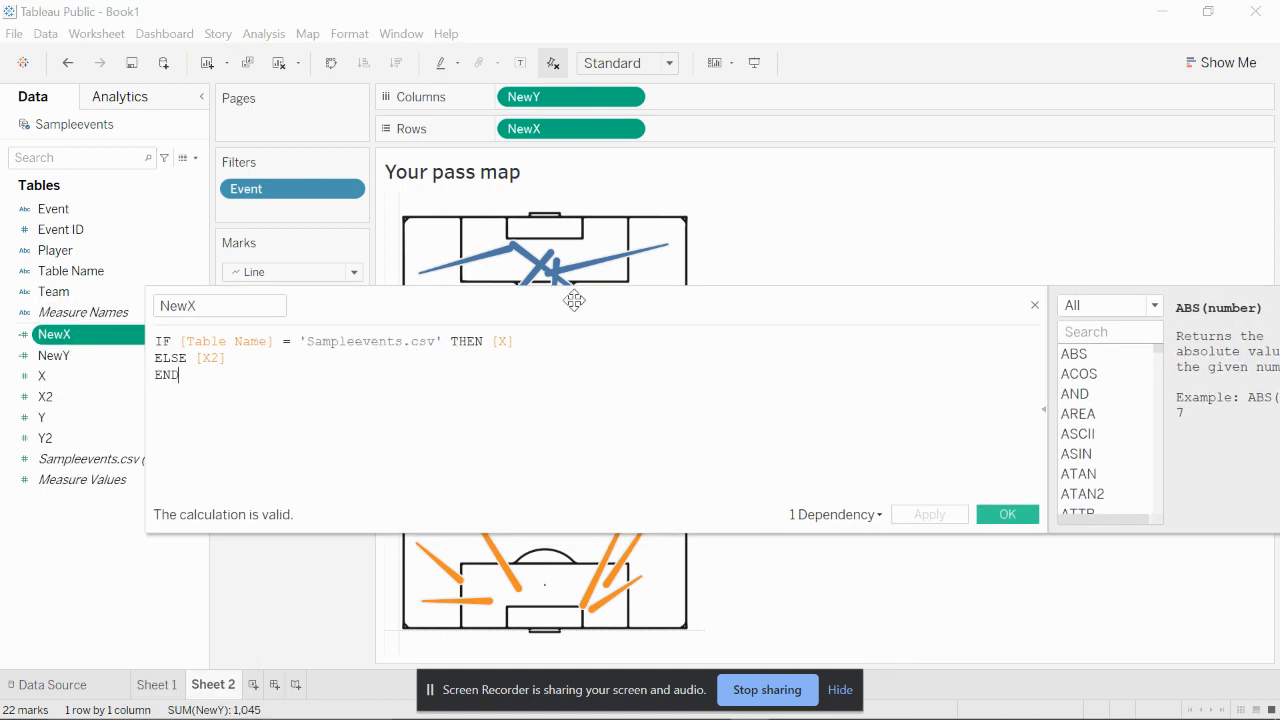
pyautogui.moveTo(571, 300); pyautogui.dragTo(583, 328)
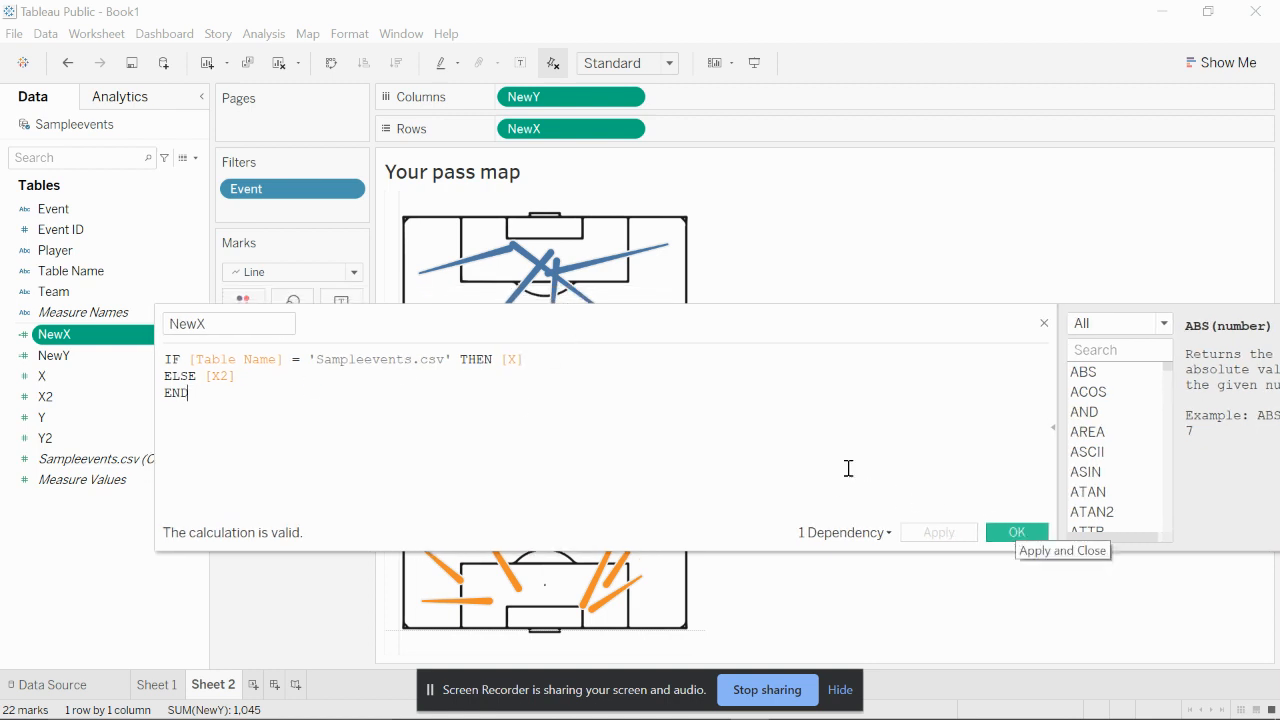
pyautogui.click(1007, 537)
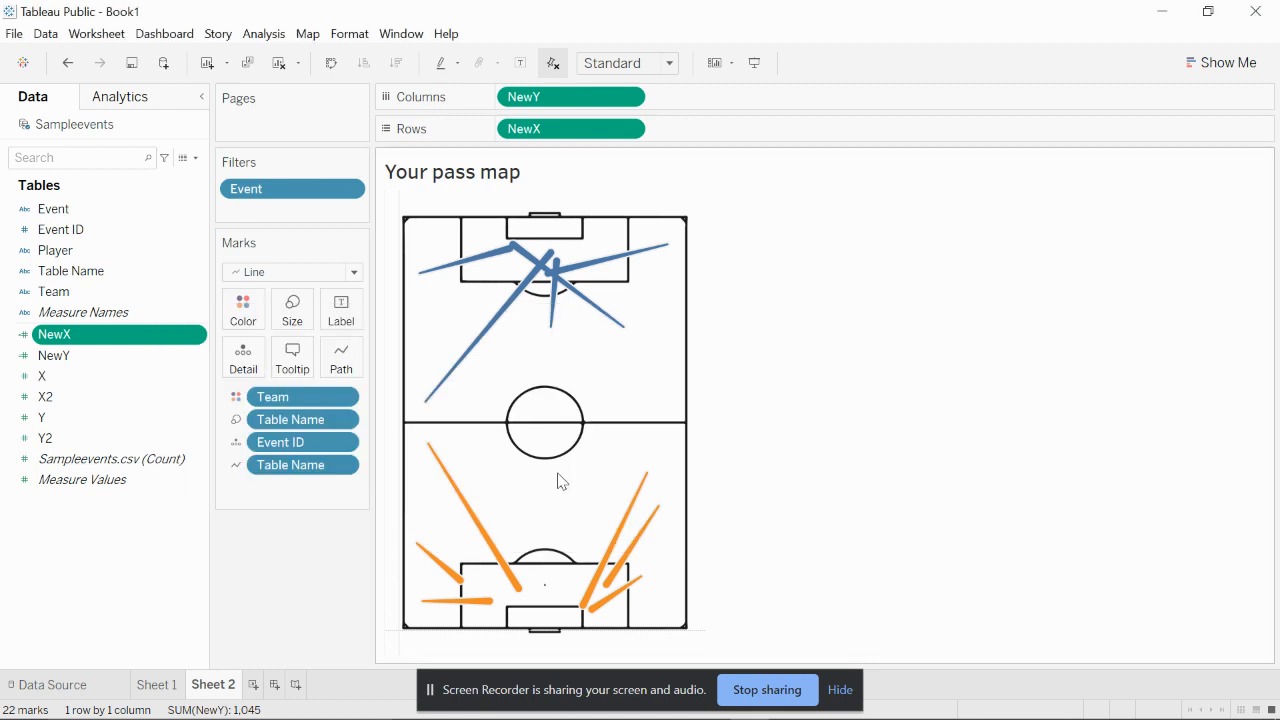
# Lower the color opacity of the pass lines to about 79%
pyautogui.click(256, 320)
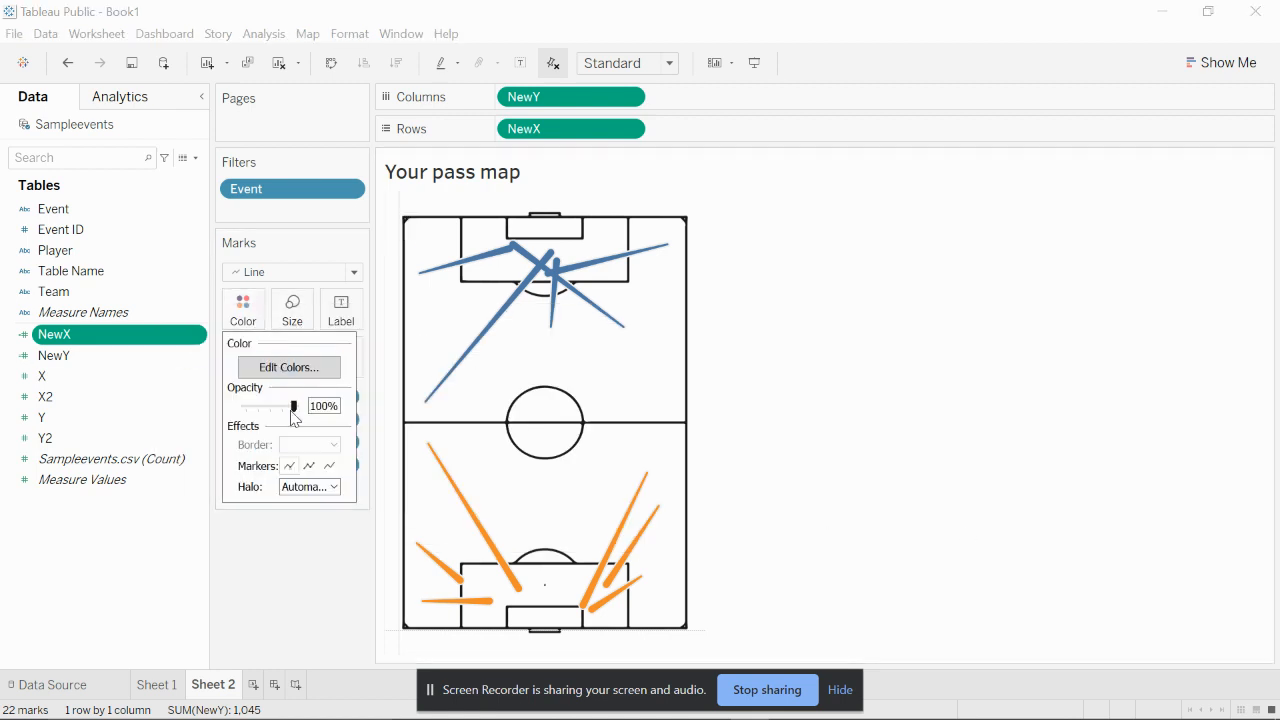
pyautogui.click(285, 409)
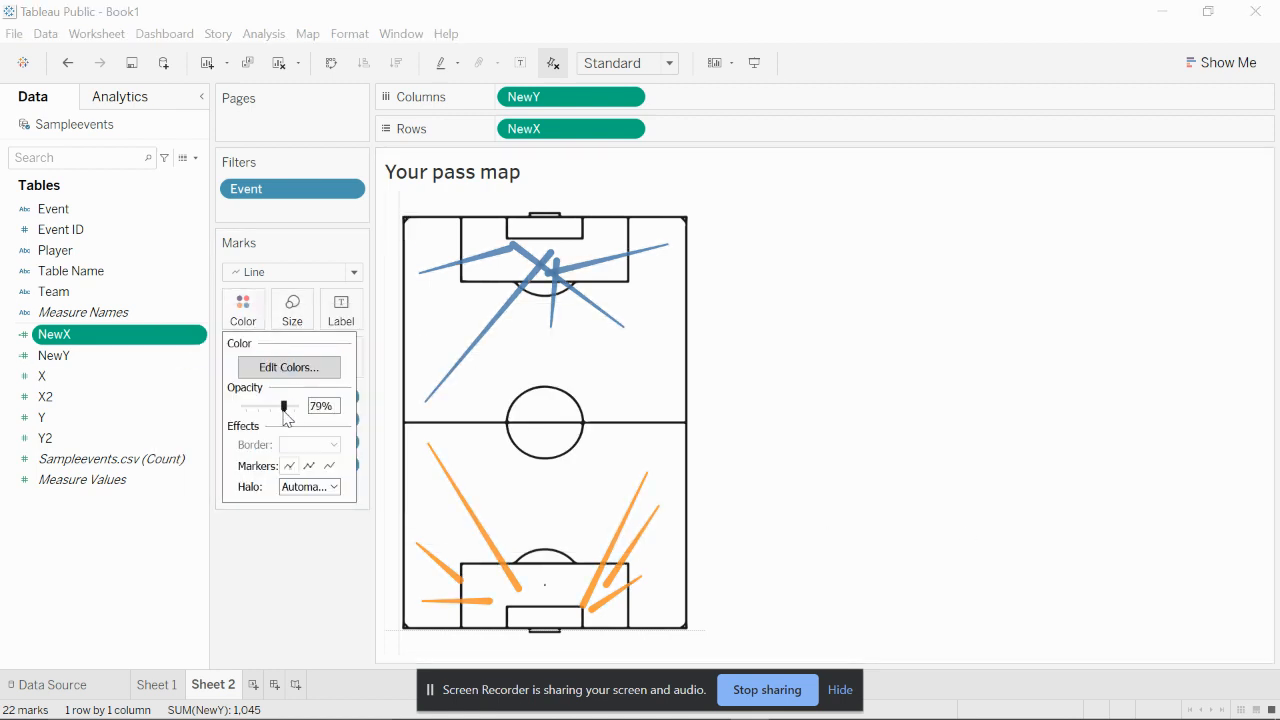
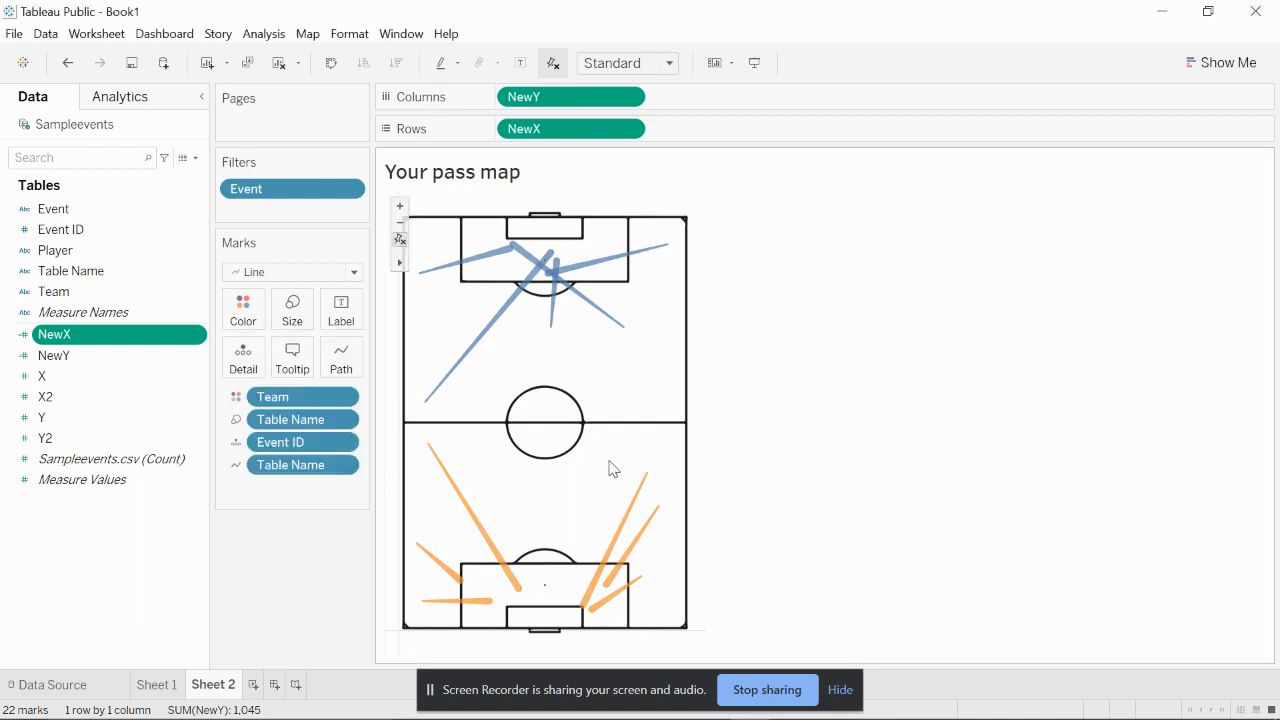
# Create a new worksheet with NewX in columns and NewY in rows, and disaggregate the measures
pyautogui.click(254, 685)
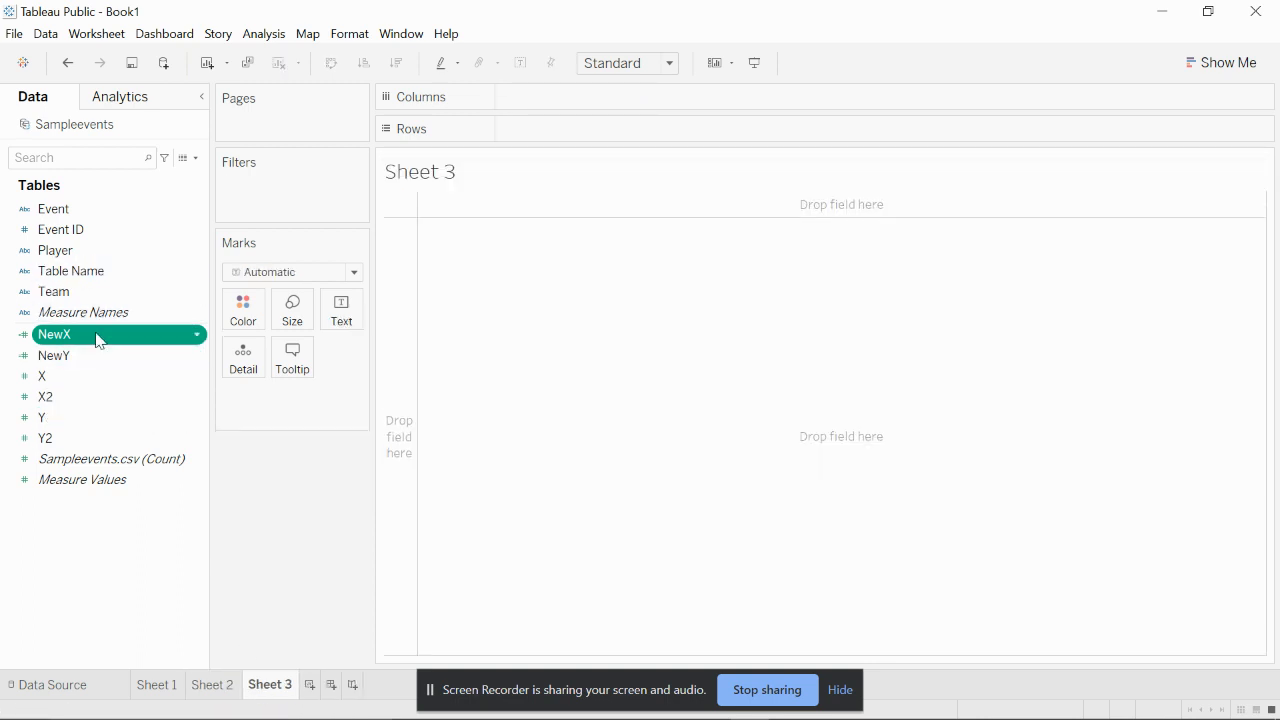
pyautogui.moveTo(98, 340)
pyautogui.mouseDown()
pyautogui.moveTo(712, 149)
pyautogui.moveTo(677, 93)
pyautogui.mouseUp()
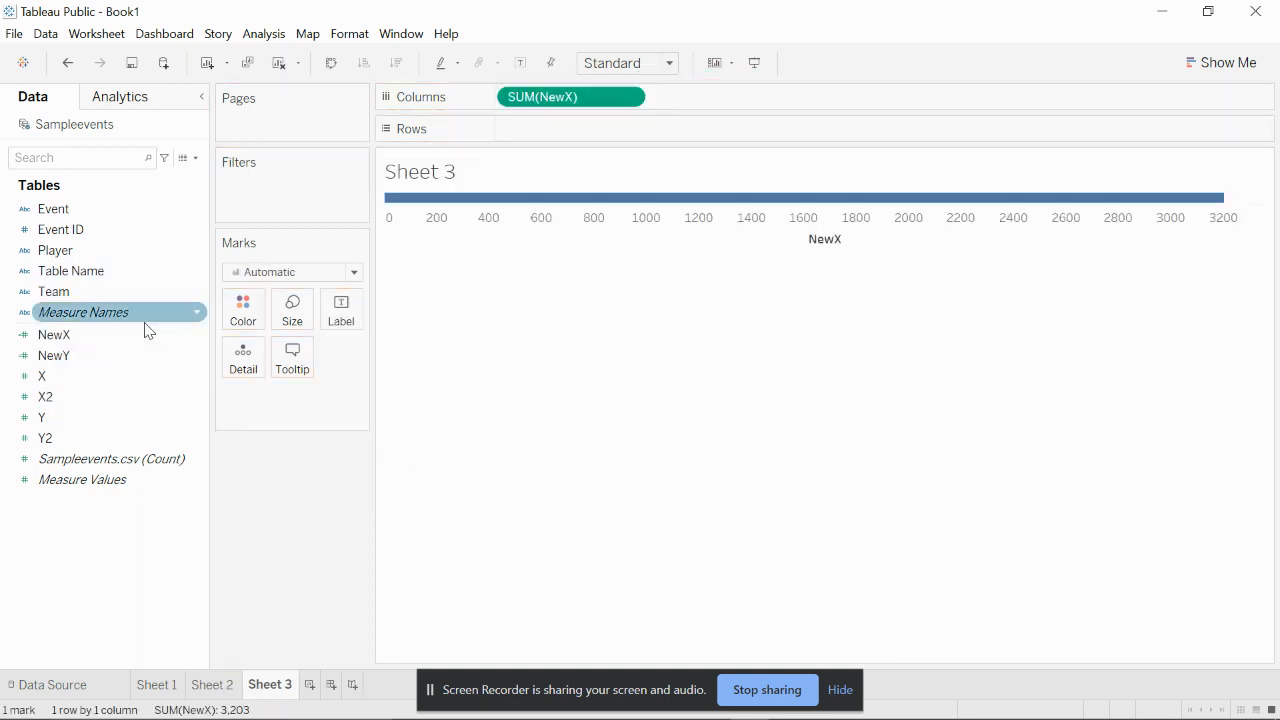
pyautogui.moveTo(113, 364); pyautogui.dragTo(608, 130)
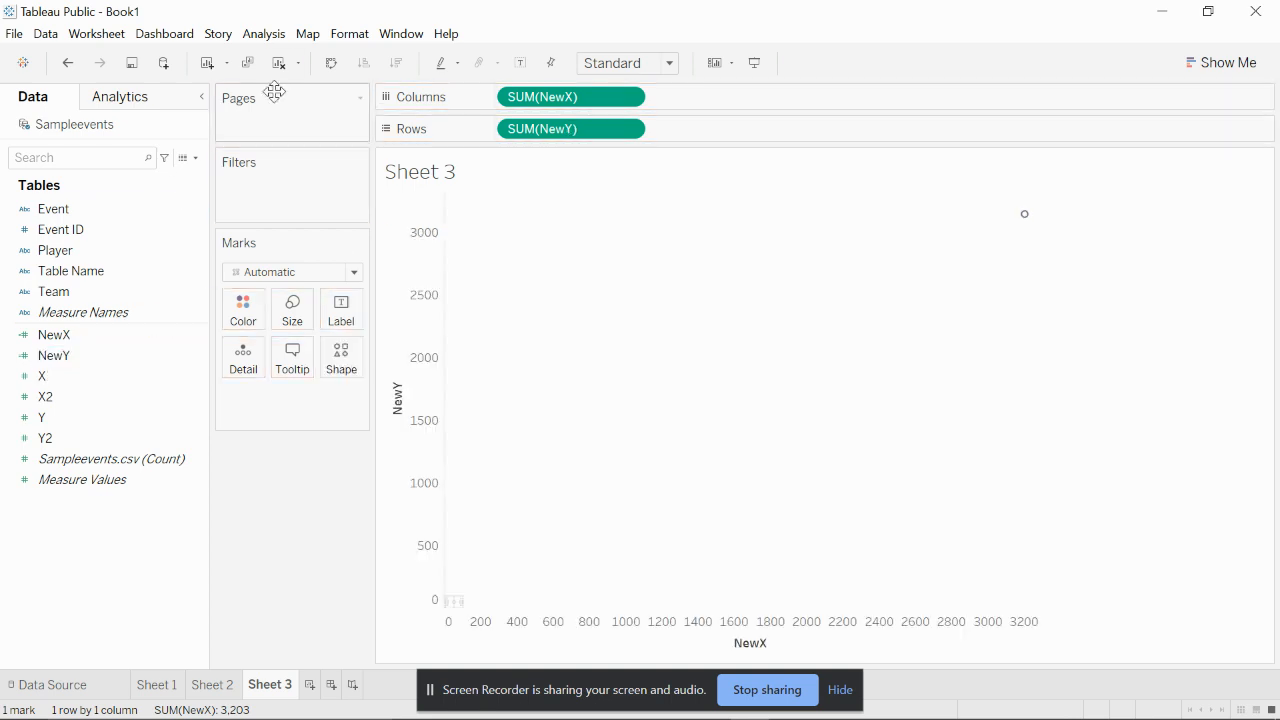
pyautogui.click(265, 33)
pyautogui.click(268, 77)
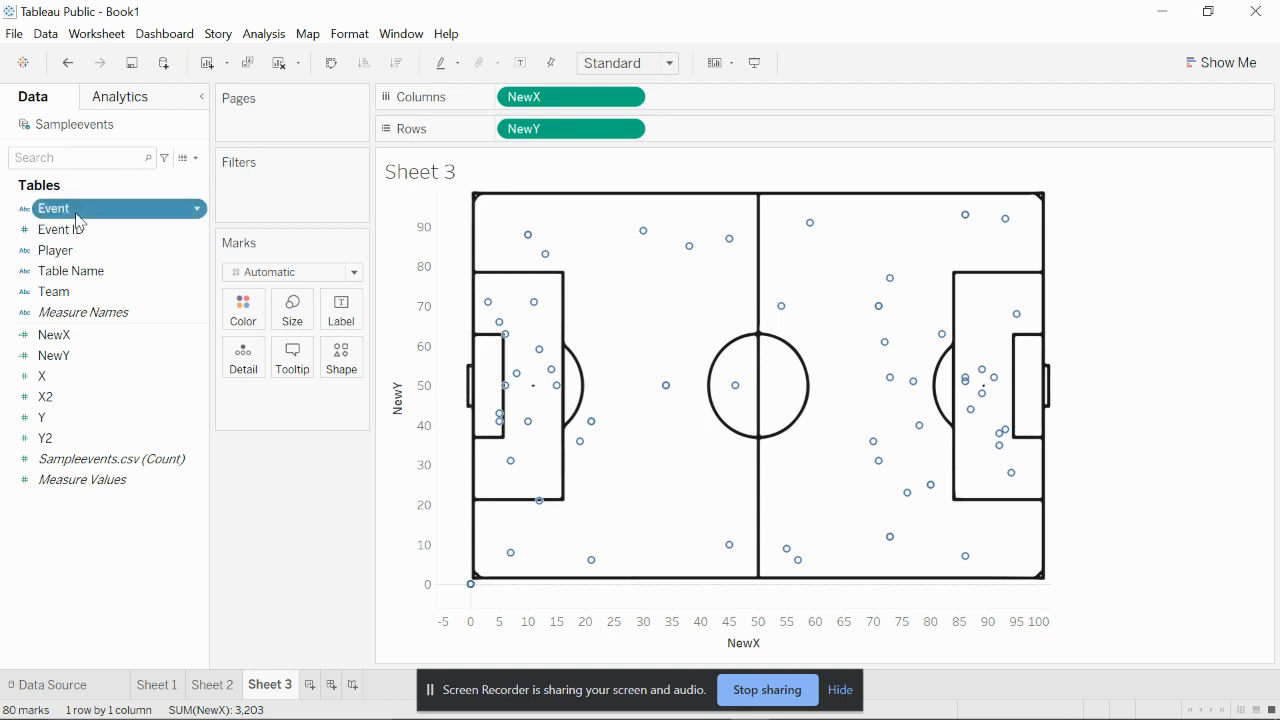
# Filter the new sheet to Carry events only and set the mark type to Line
pyautogui.moveTo(55, 209); pyautogui.dragTo(245, 186)
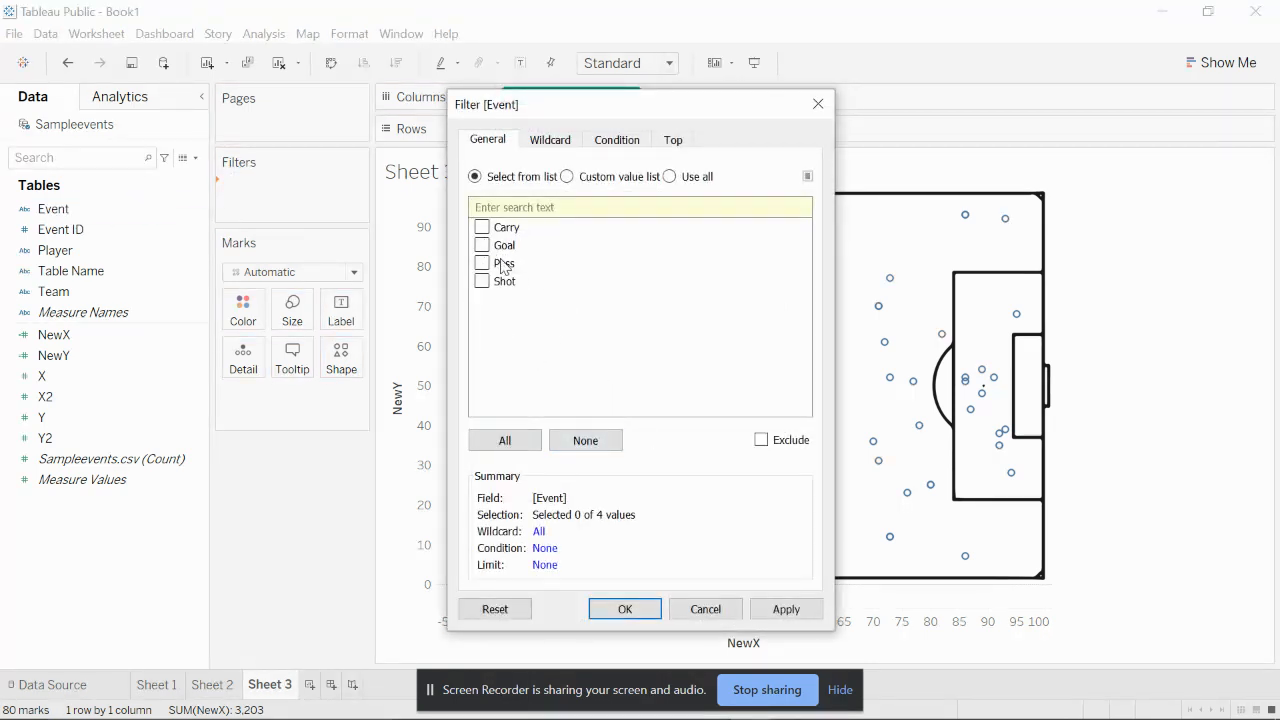
pyautogui.click(756, 608)
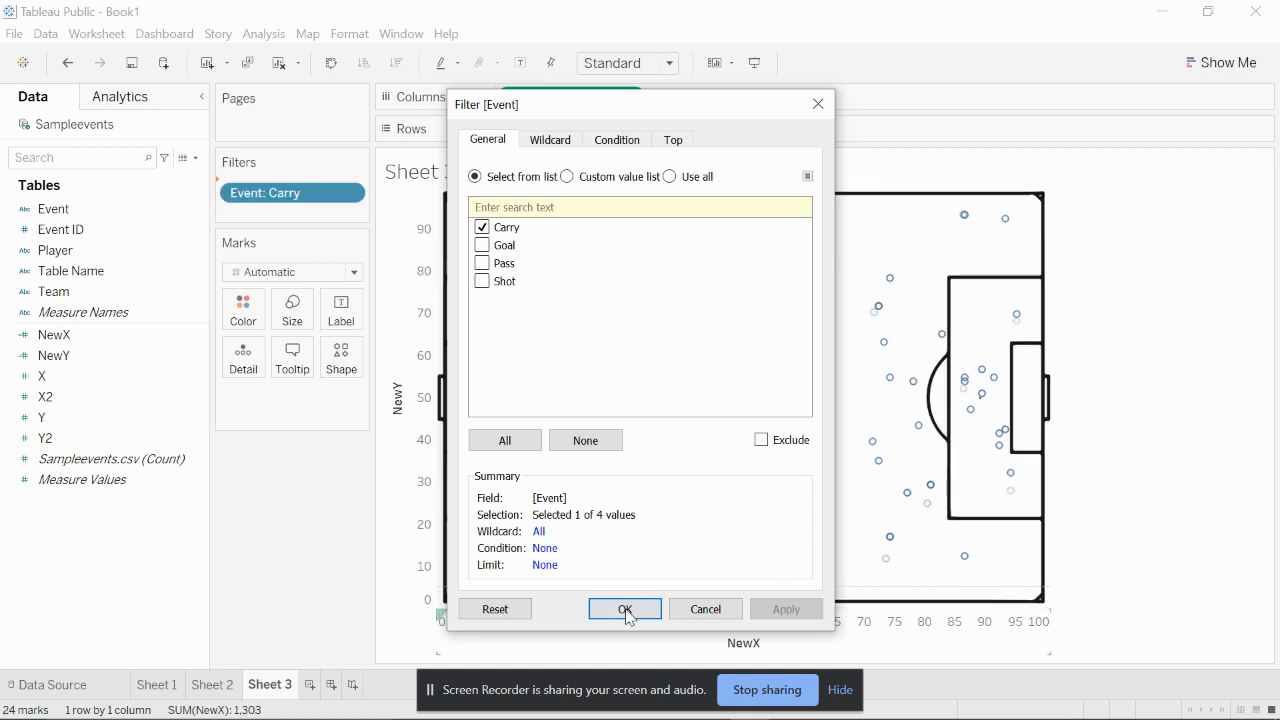
pyautogui.click(626, 608)
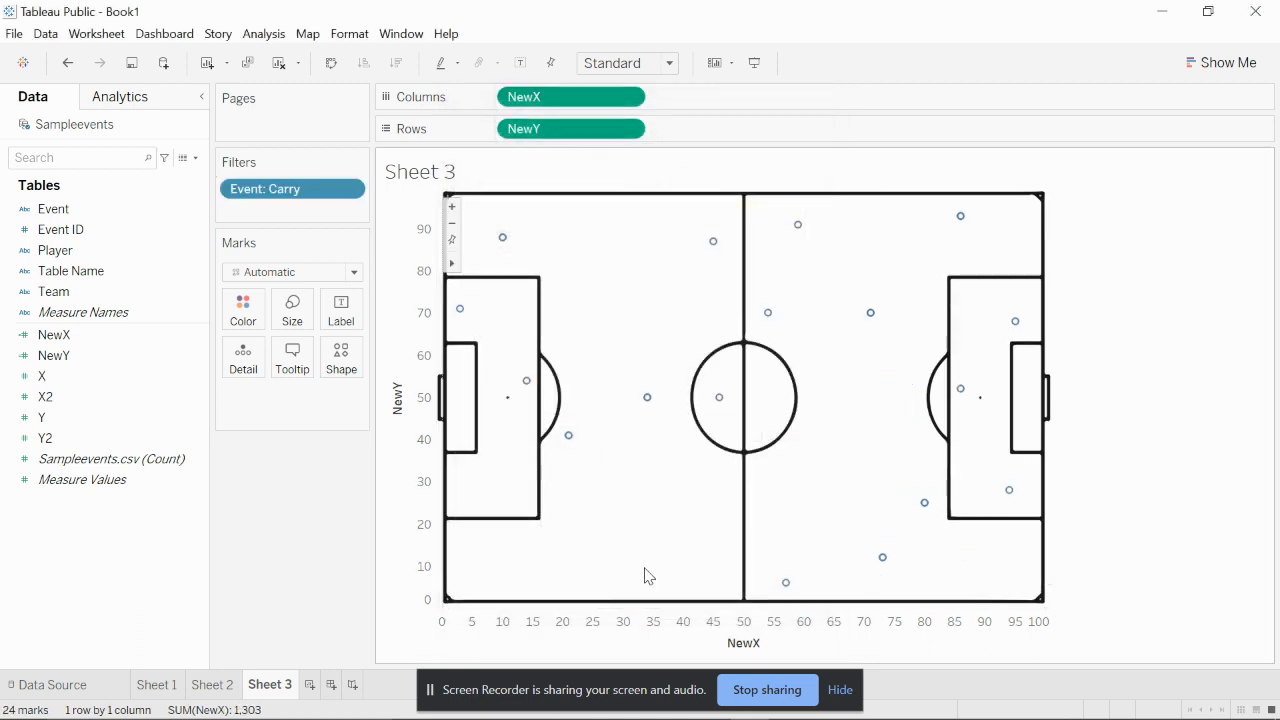
pyautogui.click(334, 273)
pyautogui.click(314, 332)
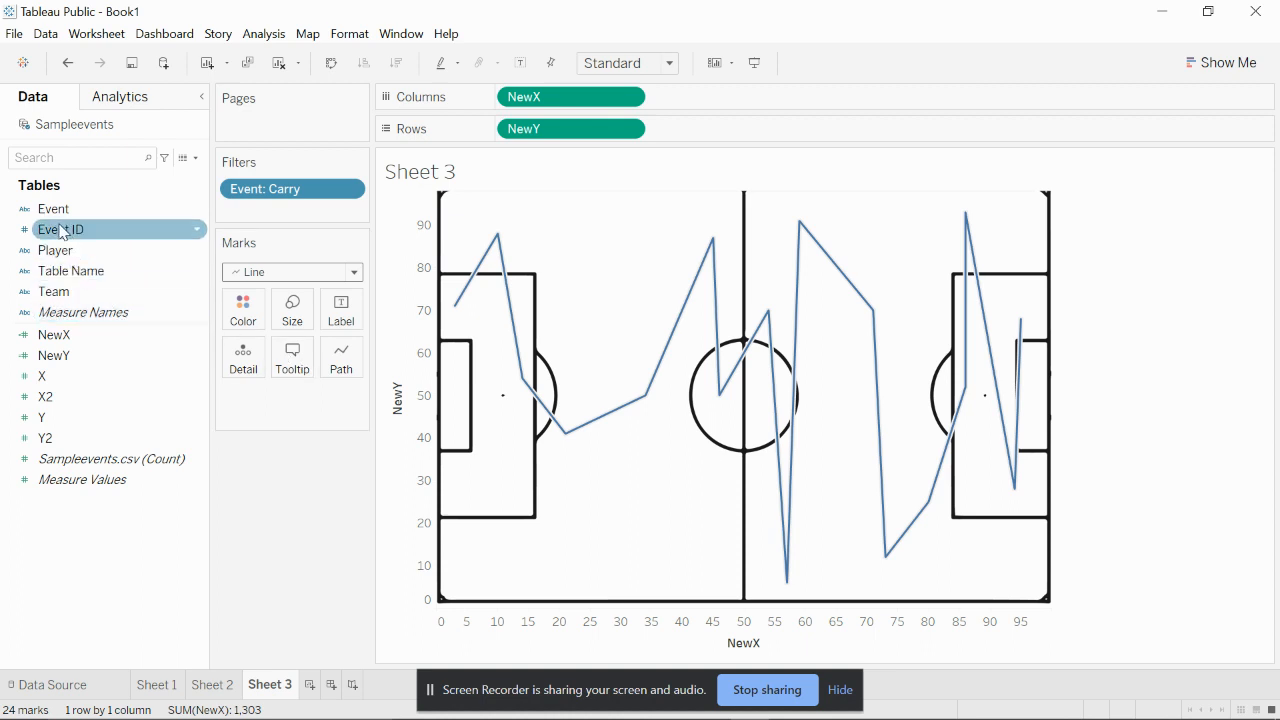
# Fix the NewY axis range from -5 to 105
pyautogui.moveTo(62, 232); pyautogui.dragTo(415, 326)
pyautogui.doubleClick(415, 326)
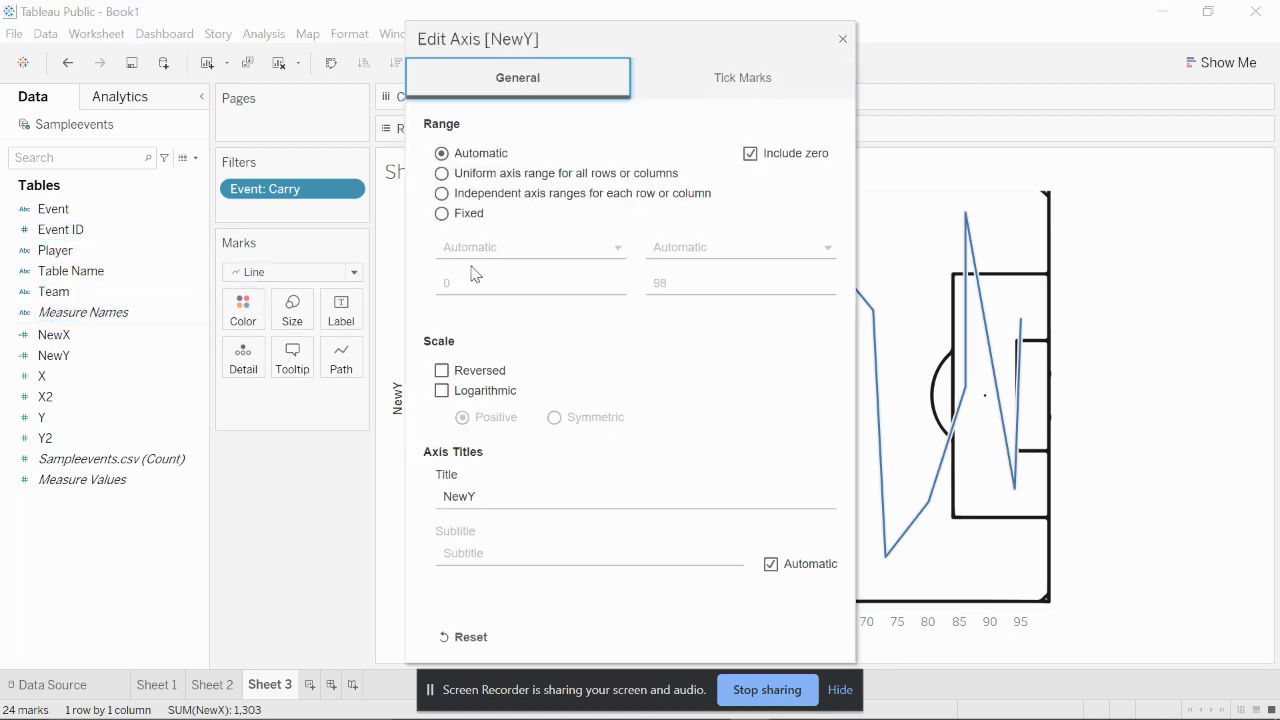
pyautogui.click(477, 284)
pyautogui.write('-5')
pyautogui.press('Tab')
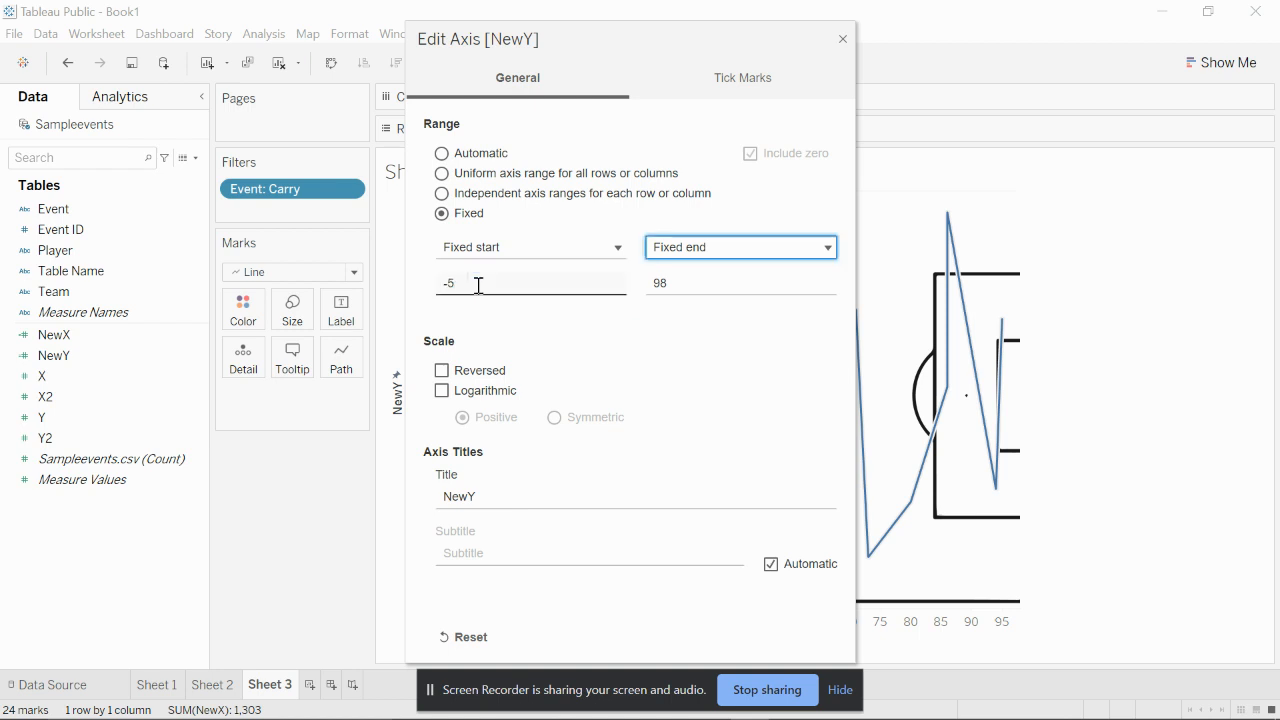
pyautogui.press('Tab')
pyautogui.write('105')
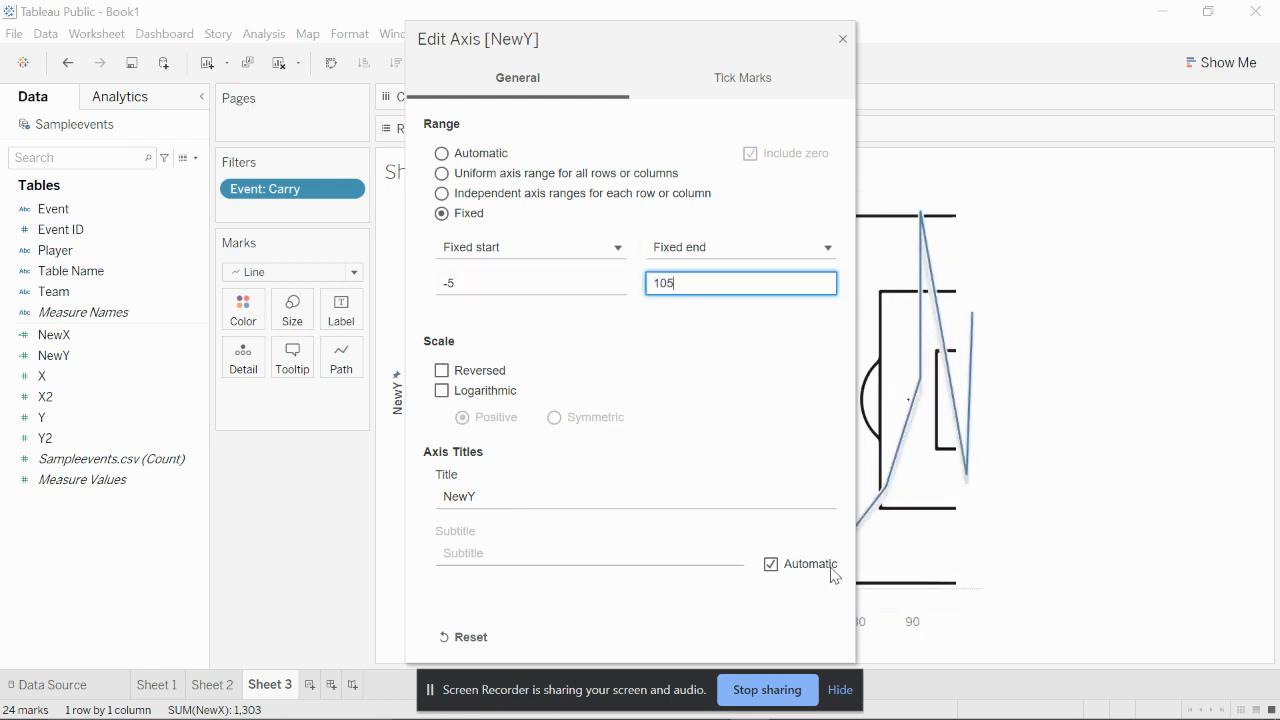
pyautogui.click(870, 600)
# Fix the NewX axis range from -5 to 105
pyautogui.doubleClick(893, 637)
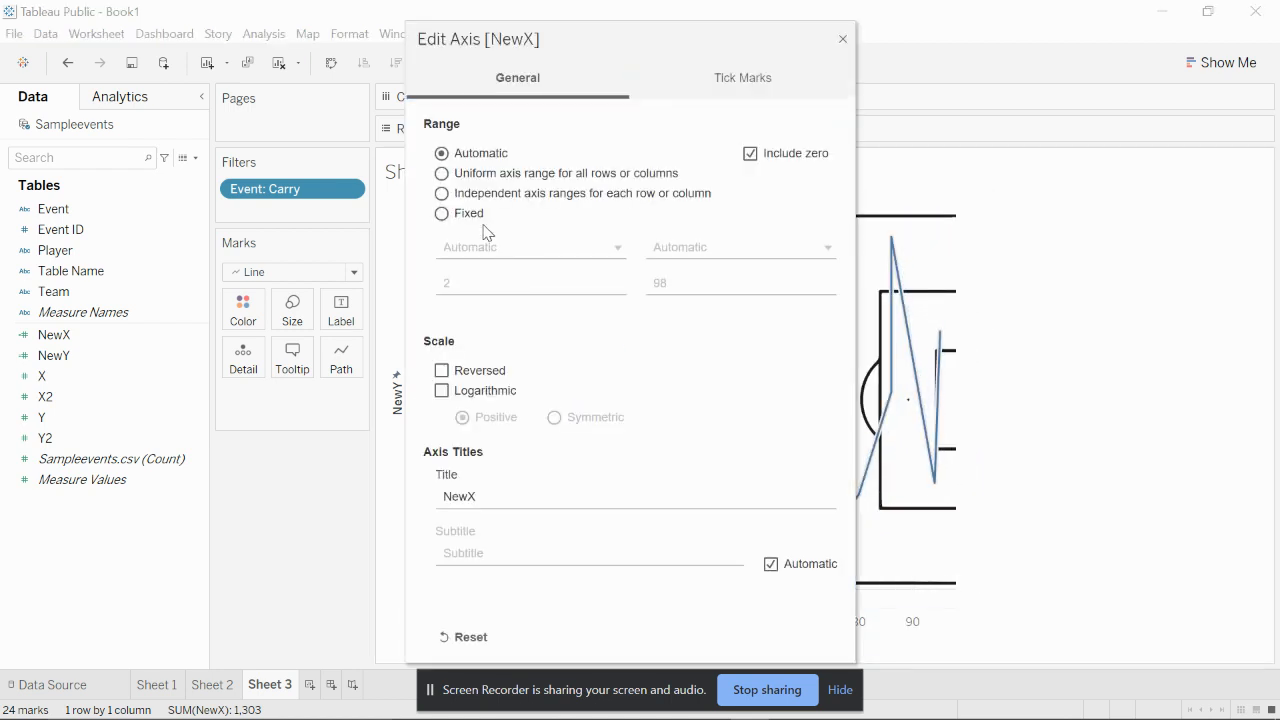
pyautogui.click(480, 283)
pyautogui.write('-5')
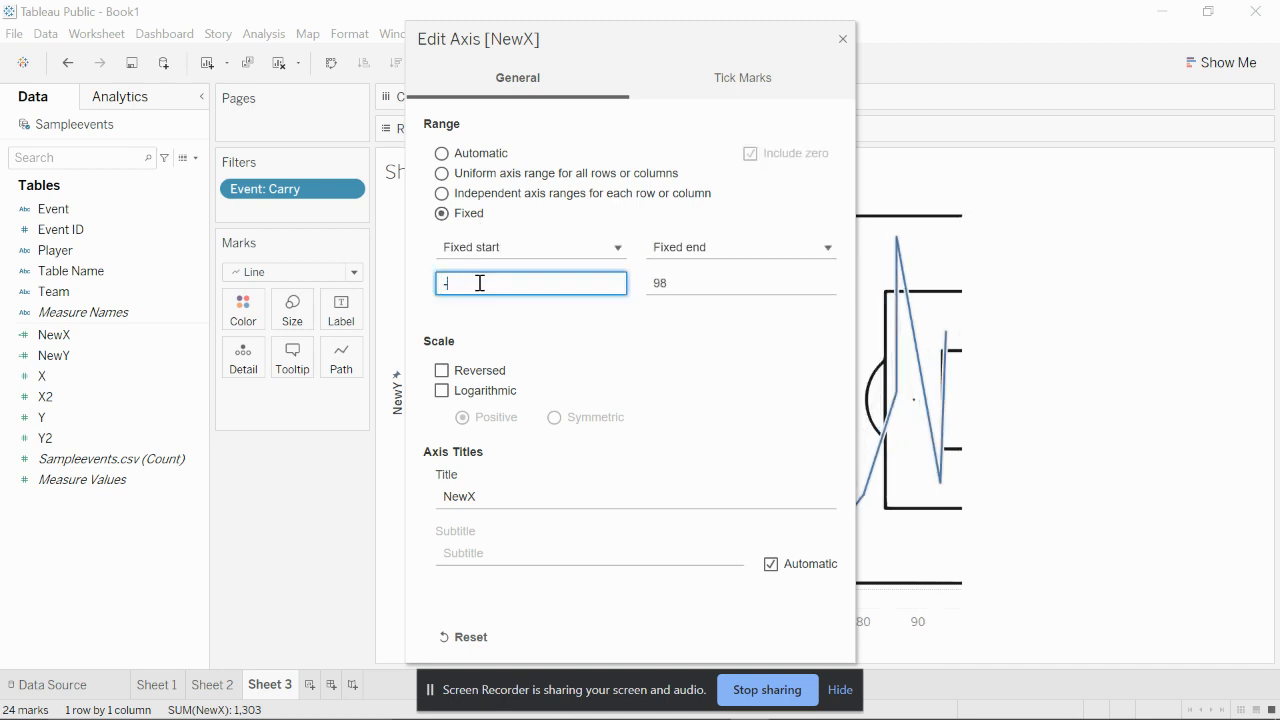
pyautogui.press('Tab')
pyautogui.press('Tab')
pyautogui.write('105')
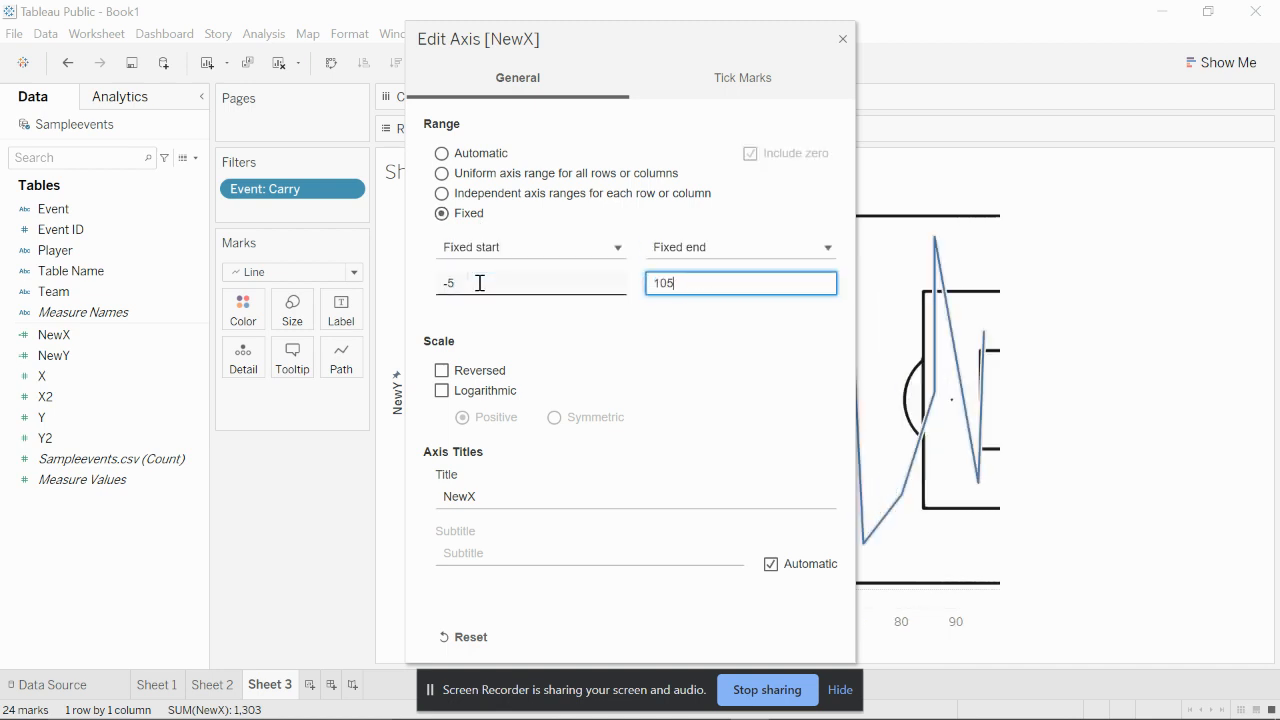
pyautogui.press('Return')
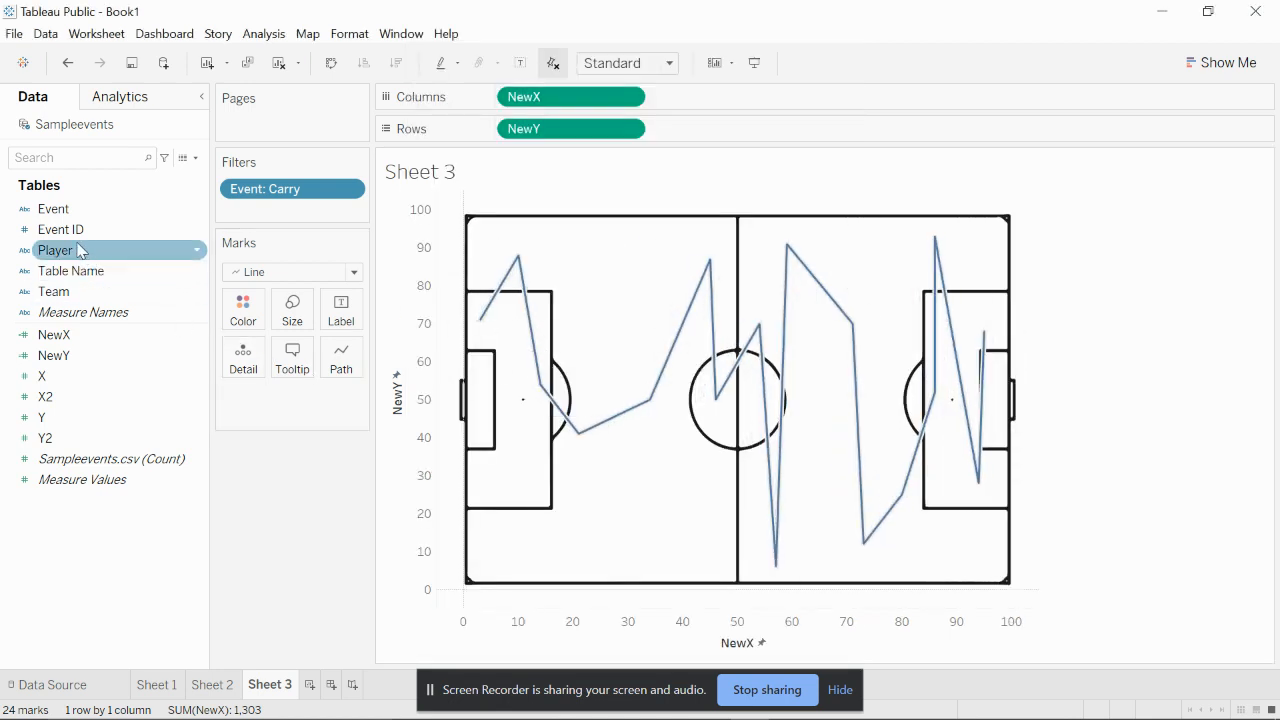
# Add Event ID as detail so that each carry is drawn as its own line
pyautogui.moveTo(68, 237); pyautogui.dragTo(243, 360)
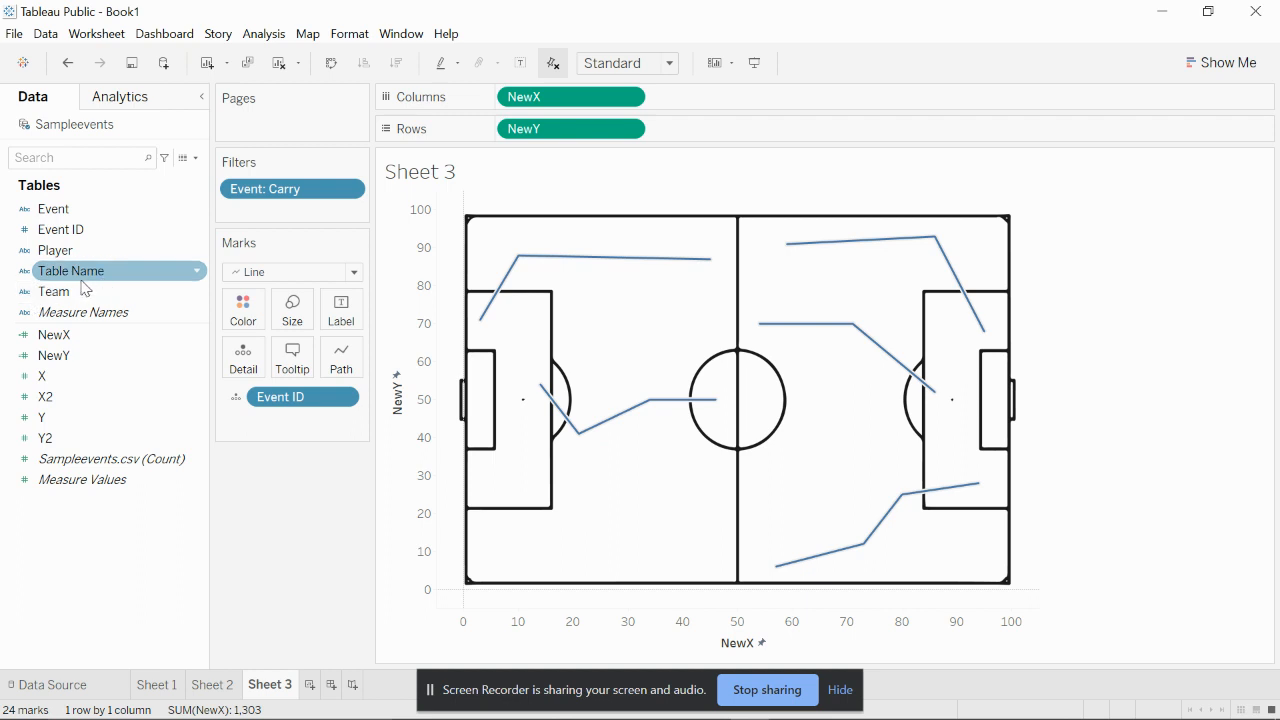
# Try Table Name as the path and as the size of the carry lines, undoing each assignment
pyautogui.moveTo(75, 283); pyautogui.dragTo(341, 360)
pyautogui.hotkey('ctrl', 'z')
pyautogui.moveTo(68, 278); pyautogui.dragTo(287, 332)
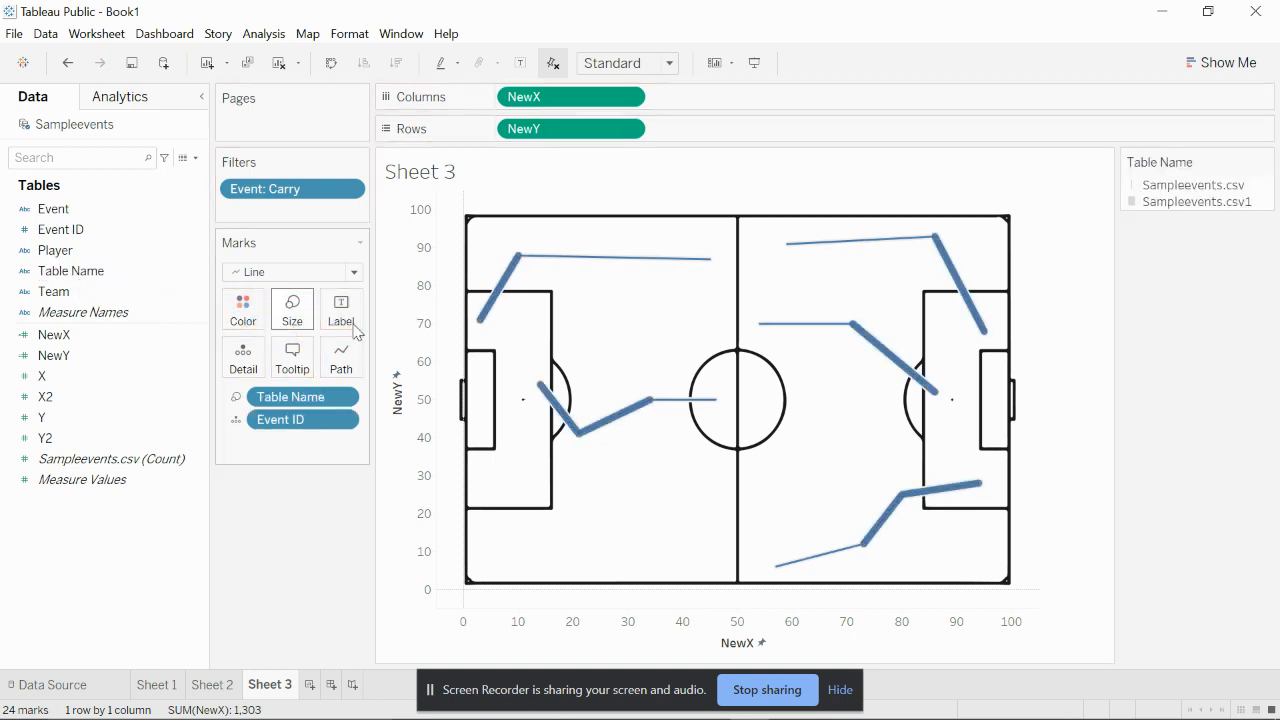
pyautogui.hotkey('ctrl', 'z')
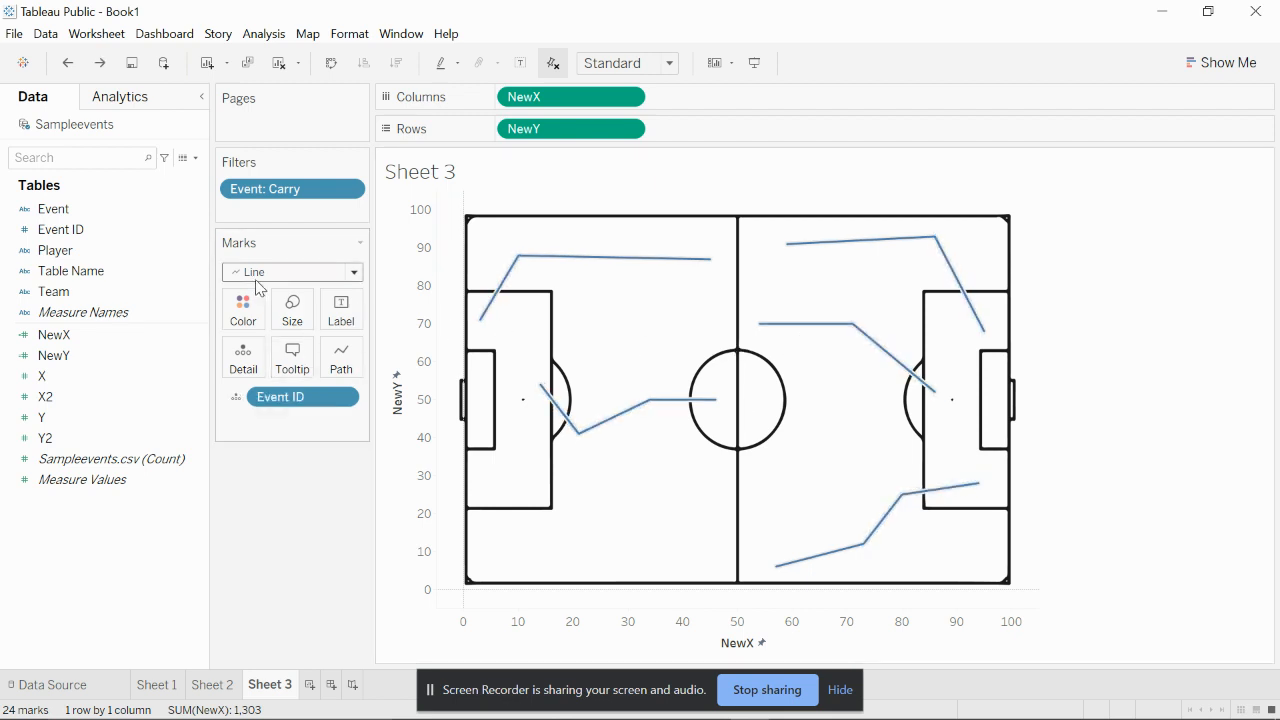
# Increase the thickness of the carry lines using the mark size setting
pyautogui.click(290, 308)
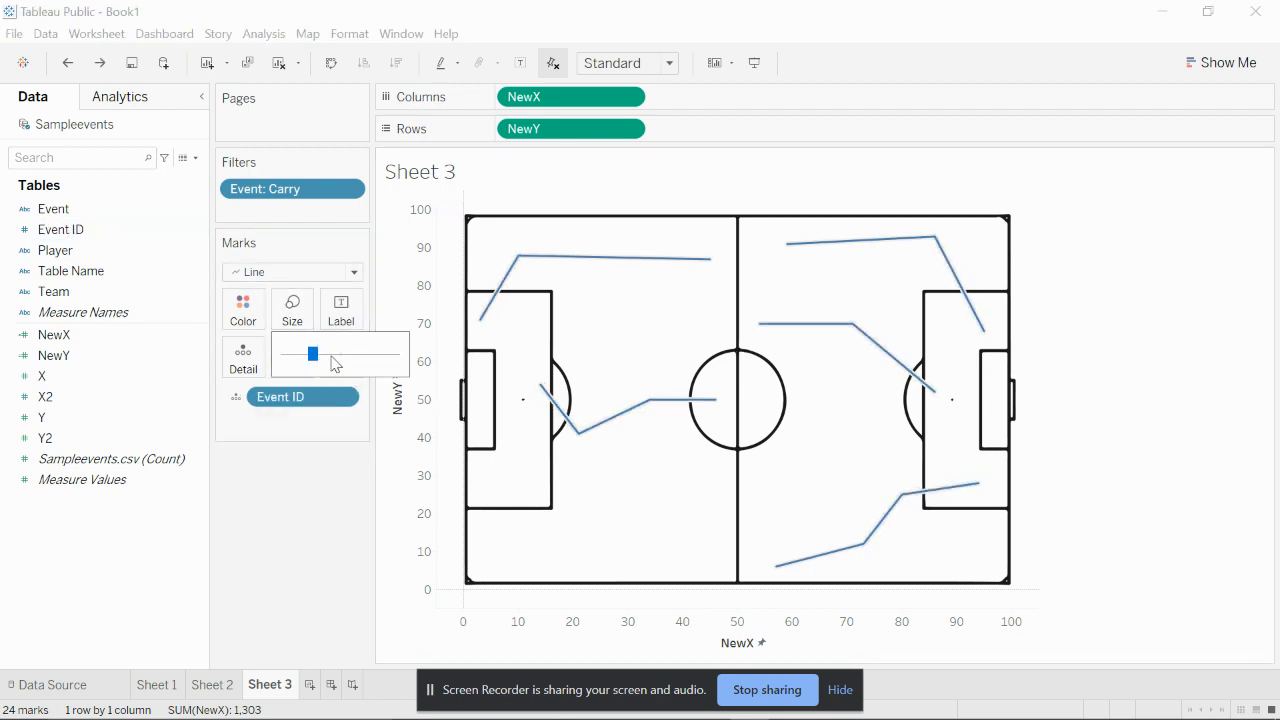
pyautogui.moveTo(331, 361); pyautogui.dragTo(356, 365)
pyautogui.click(358, 357)
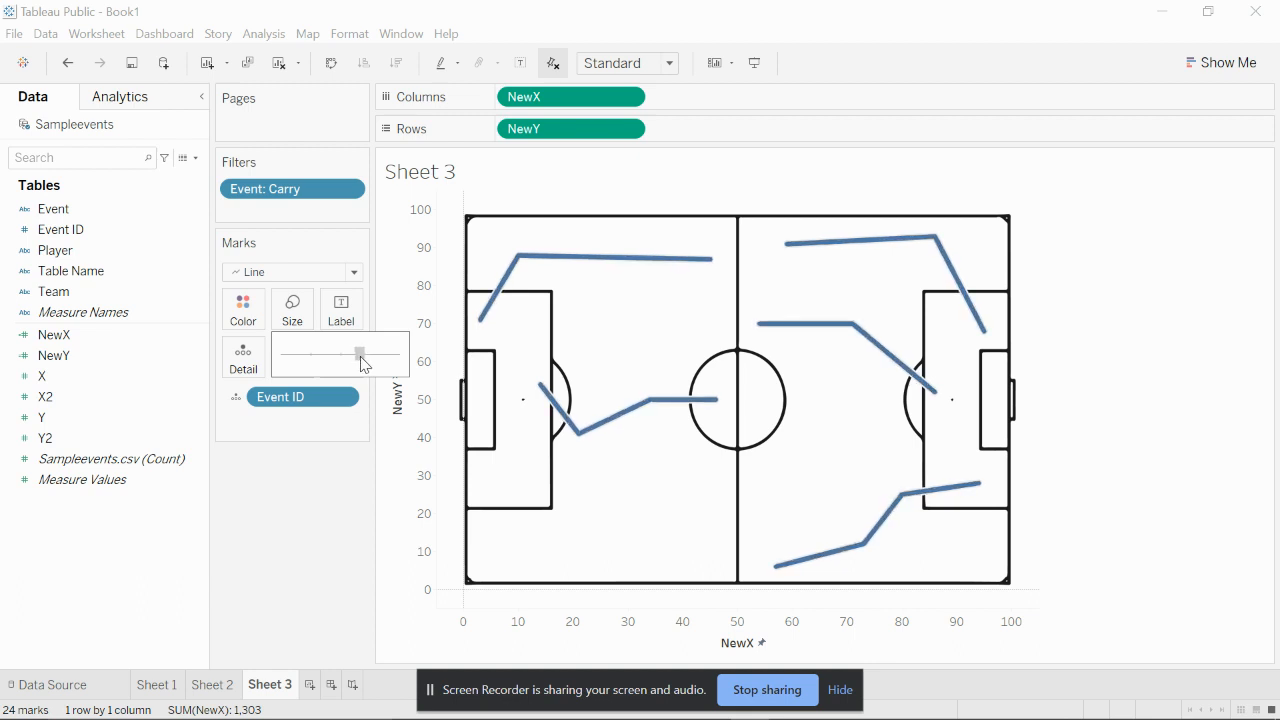
pyautogui.click(368, 496)
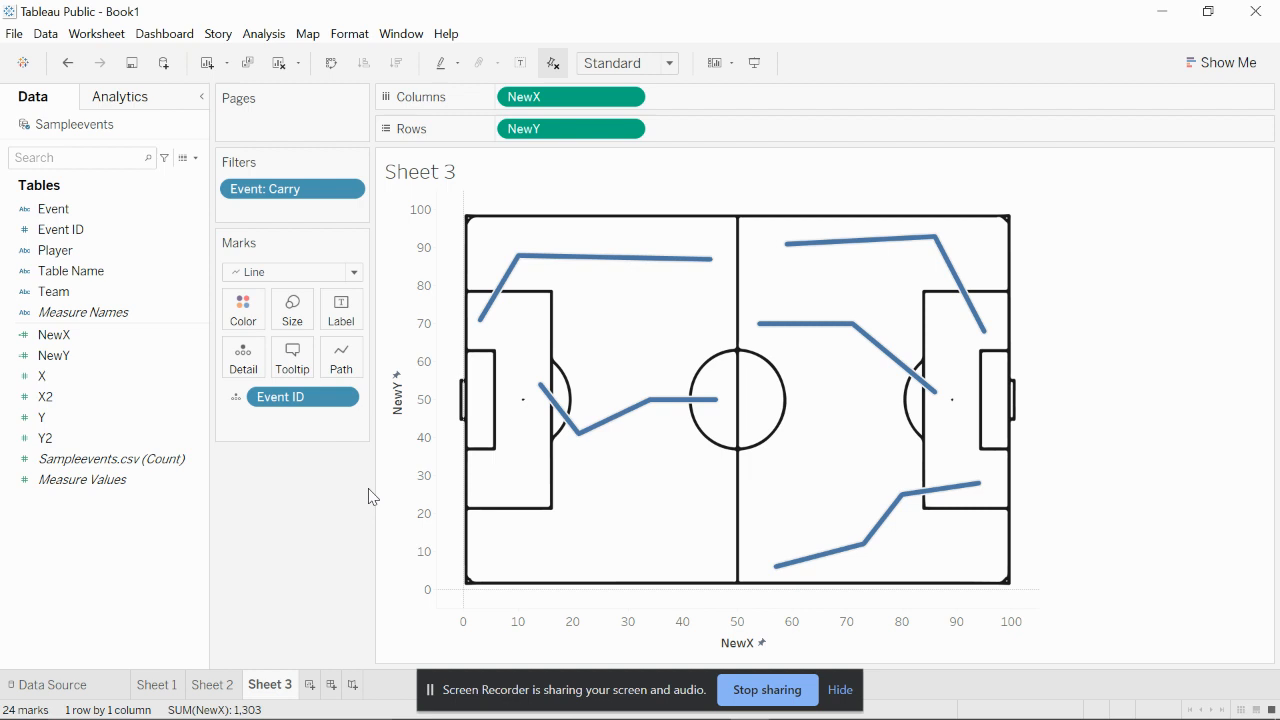
# Hide the headers of the NewY and NewX axes on the carry sheet
pyautogui.rightClick(410, 455)
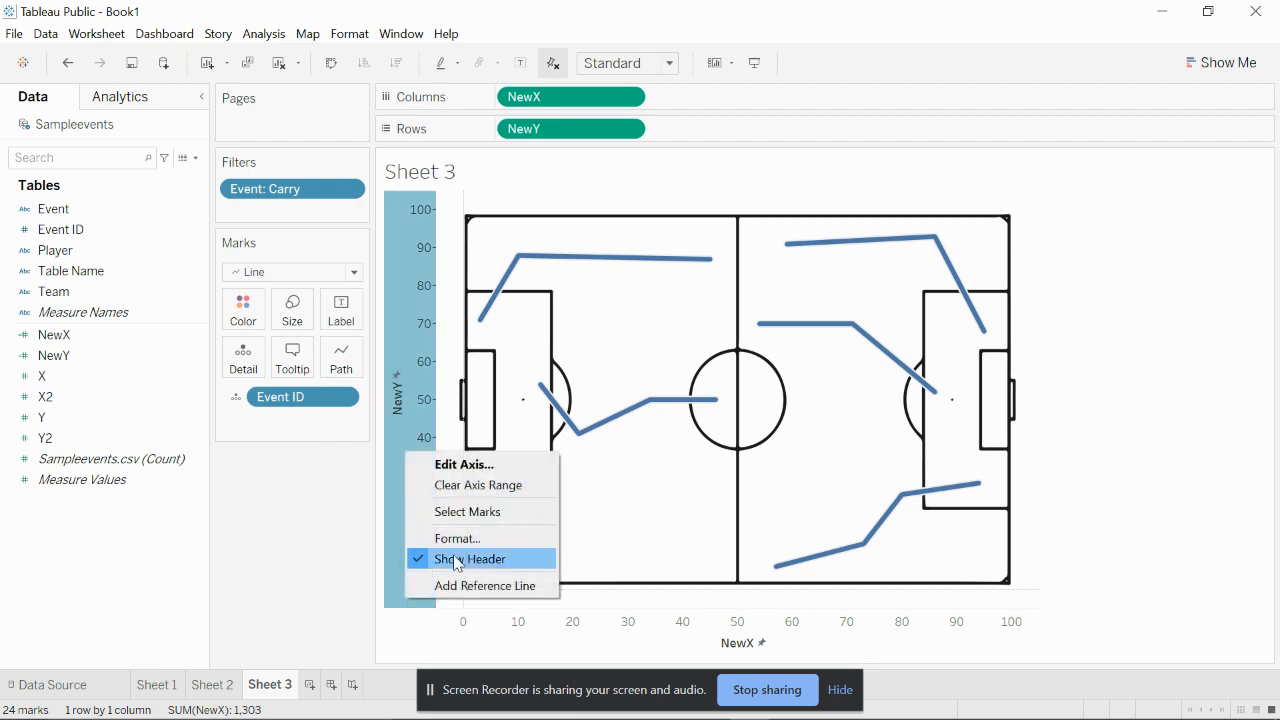
pyautogui.click(451, 561)
pyautogui.rightClick(545, 662)
pyautogui.click(558, 609)
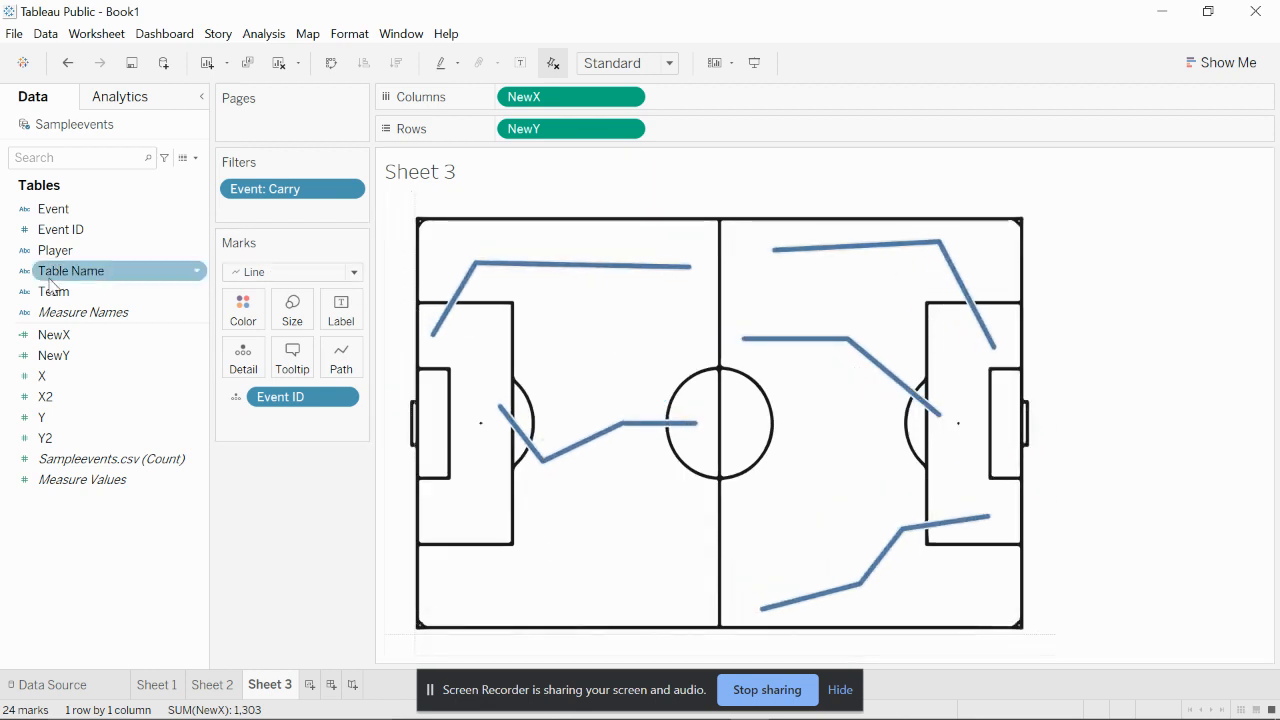
# Add a second NewX field to columns and a second NewY field to rows
pyautogui.click(90, 358)
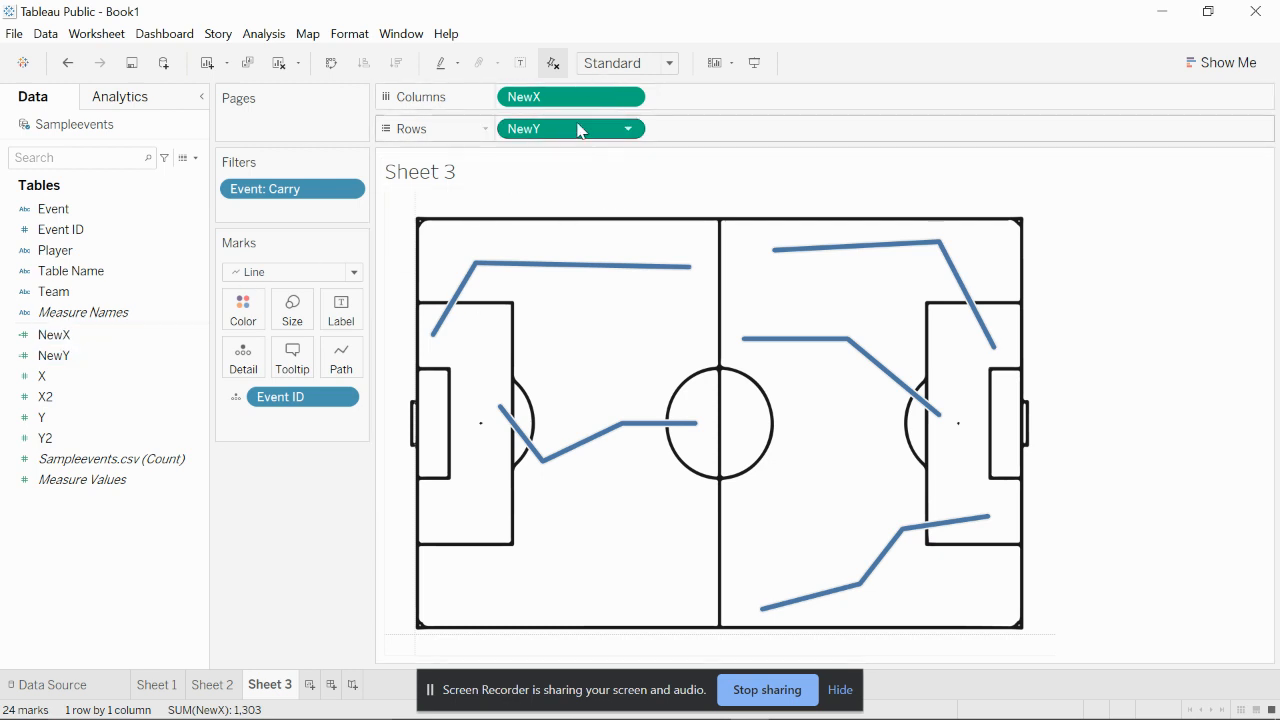
pyautogui.moveTo(62, 341); pyautogui.dragTo(308, 322)
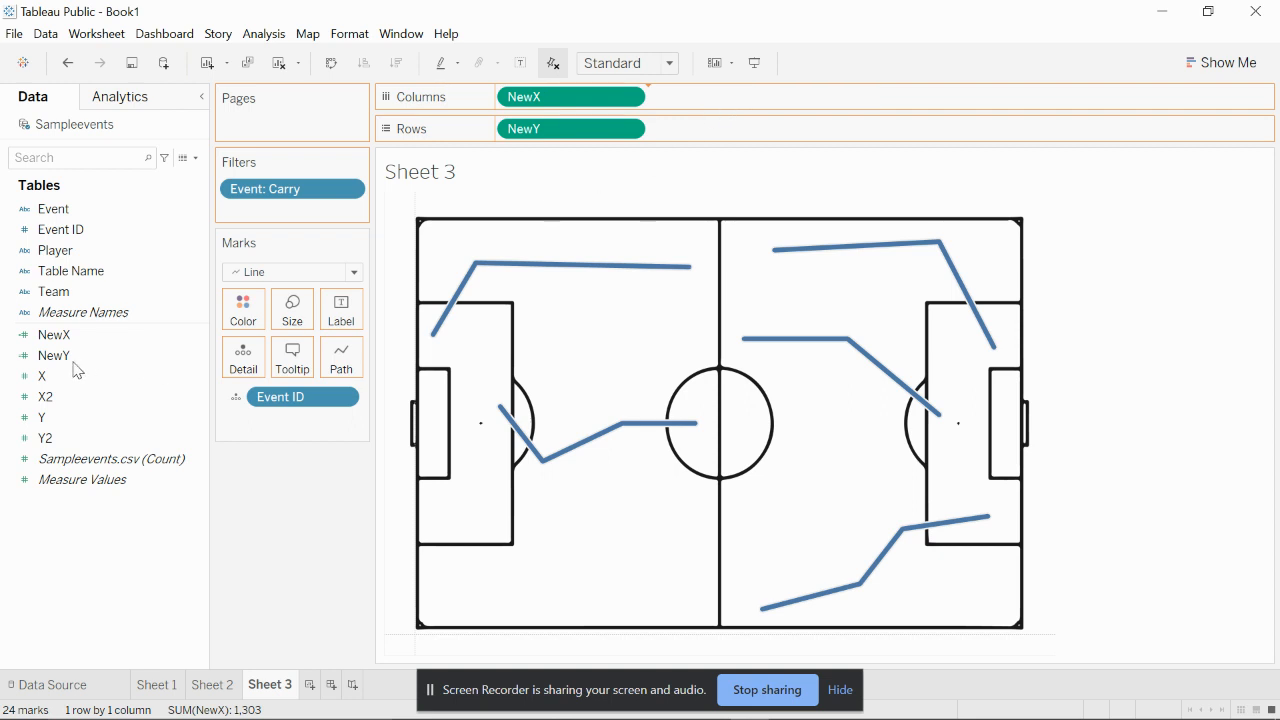
pyautogui.moveTo(54, 355); pyautogui.dragTo(765, 143)
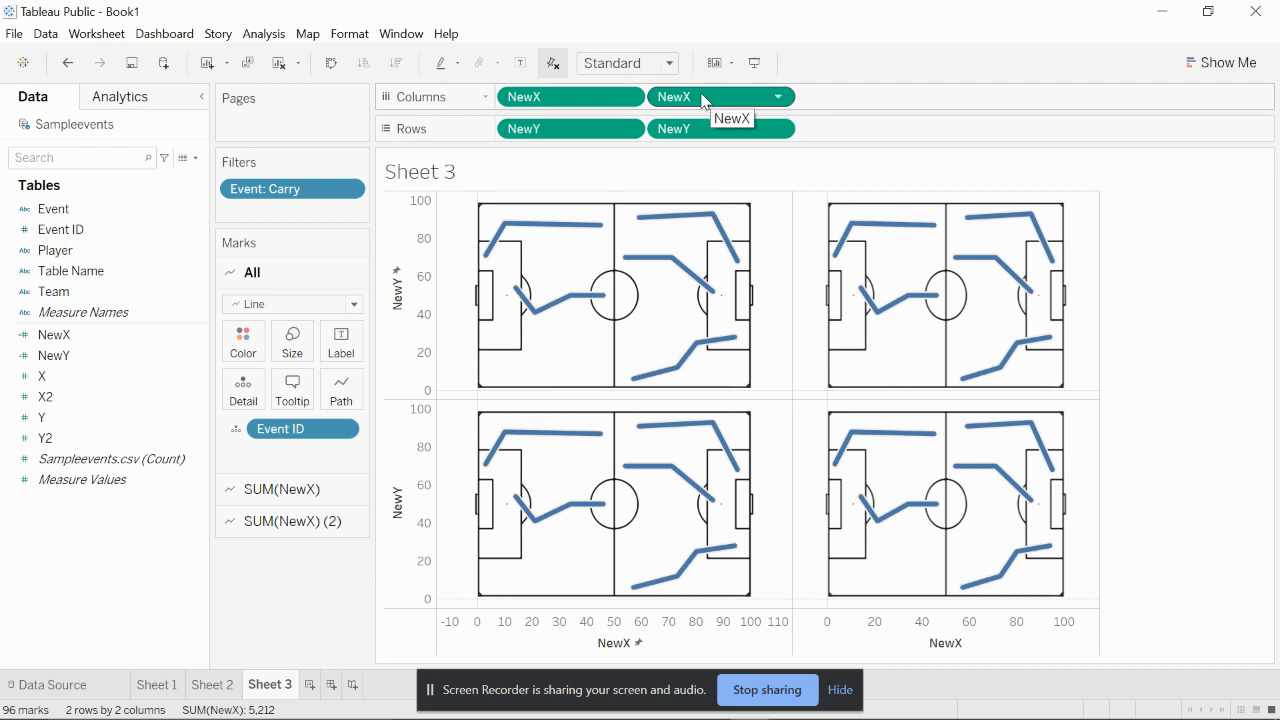
# Combine the two NewX fields in columns into a dual axis
pyautogui.rightClick(703, 100)
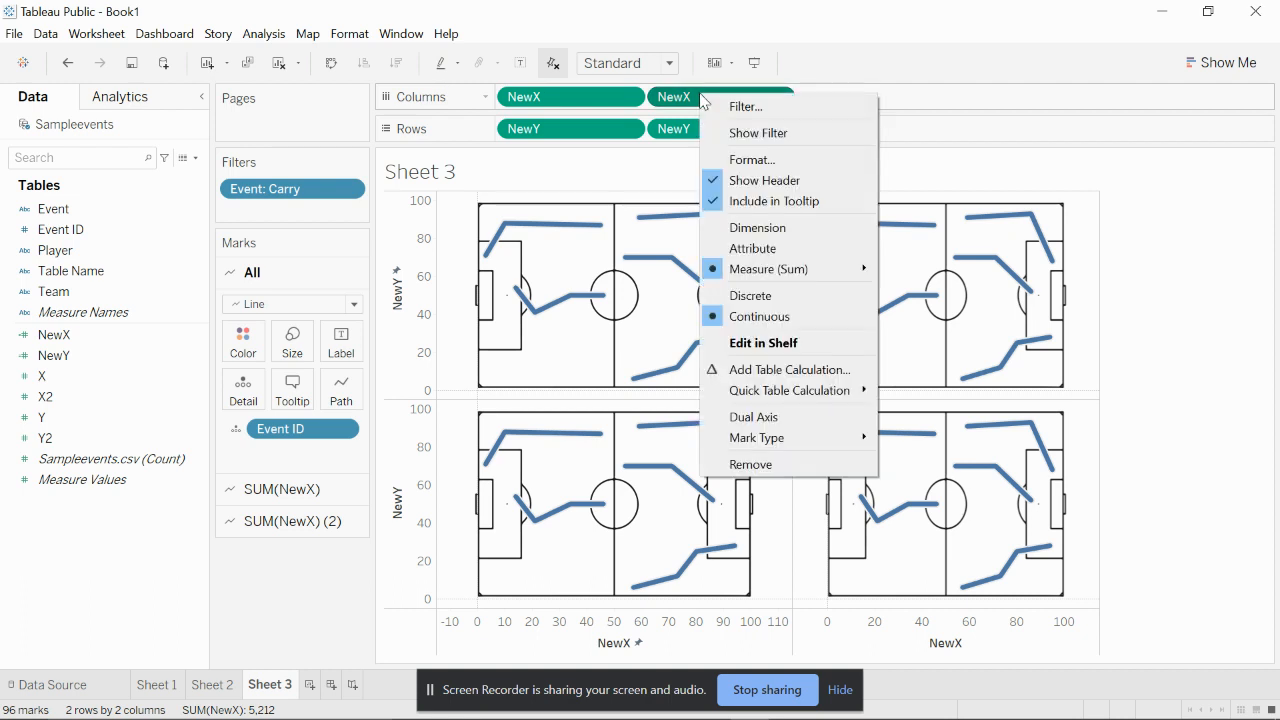
pyautogui.click(813, 417)
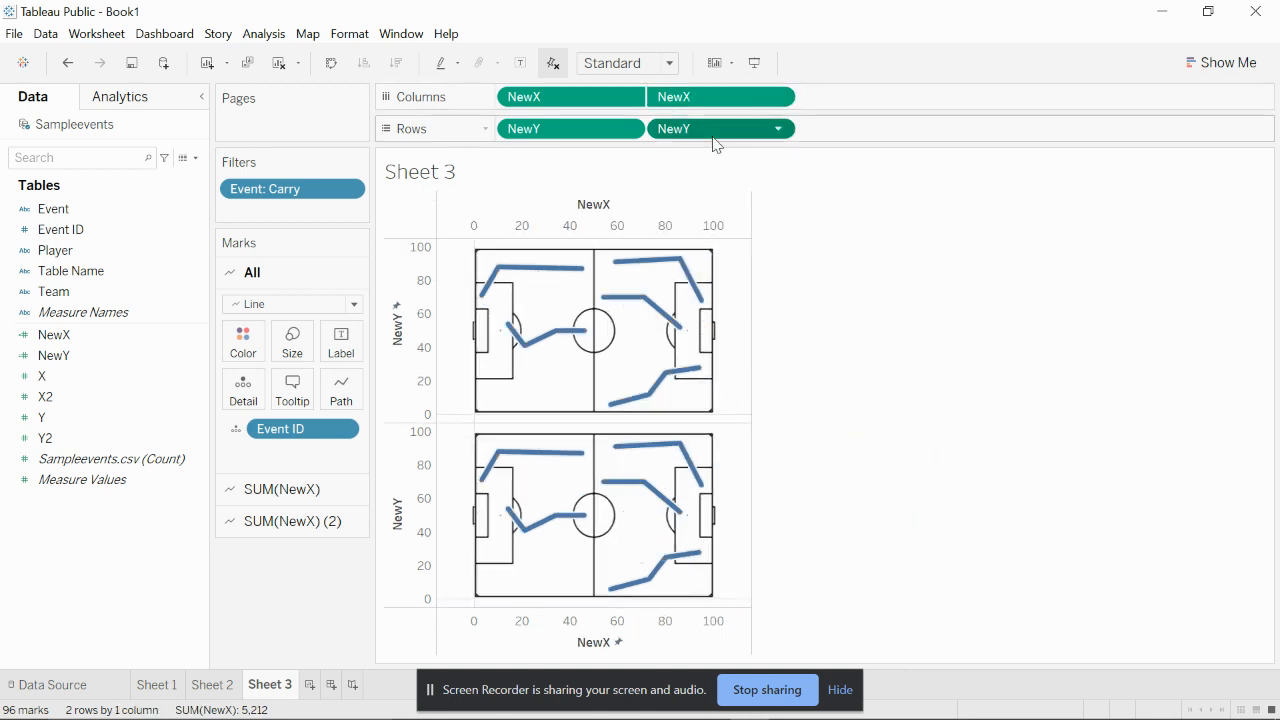
# Combine the two NewY fields in rows into a dual axis
pyautogui.rightClick(713, 135)
pyautogui.click(786, 460)
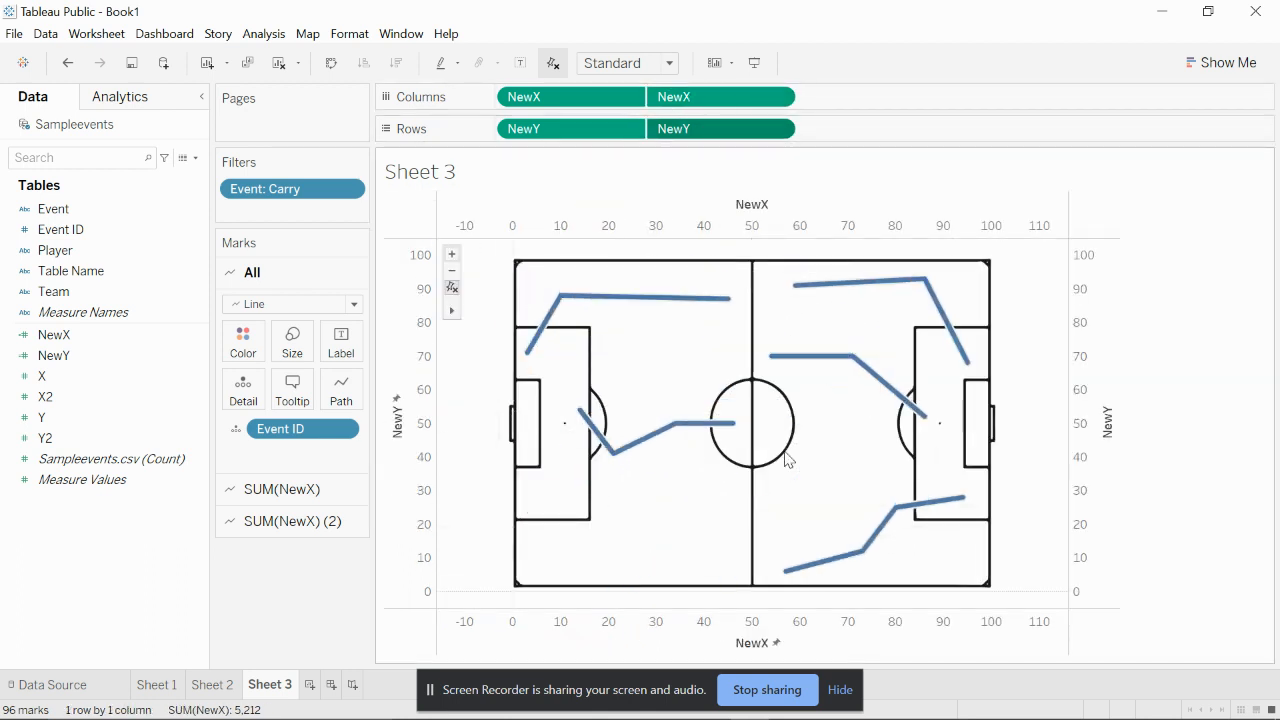
pyautogui.click(303, 524)
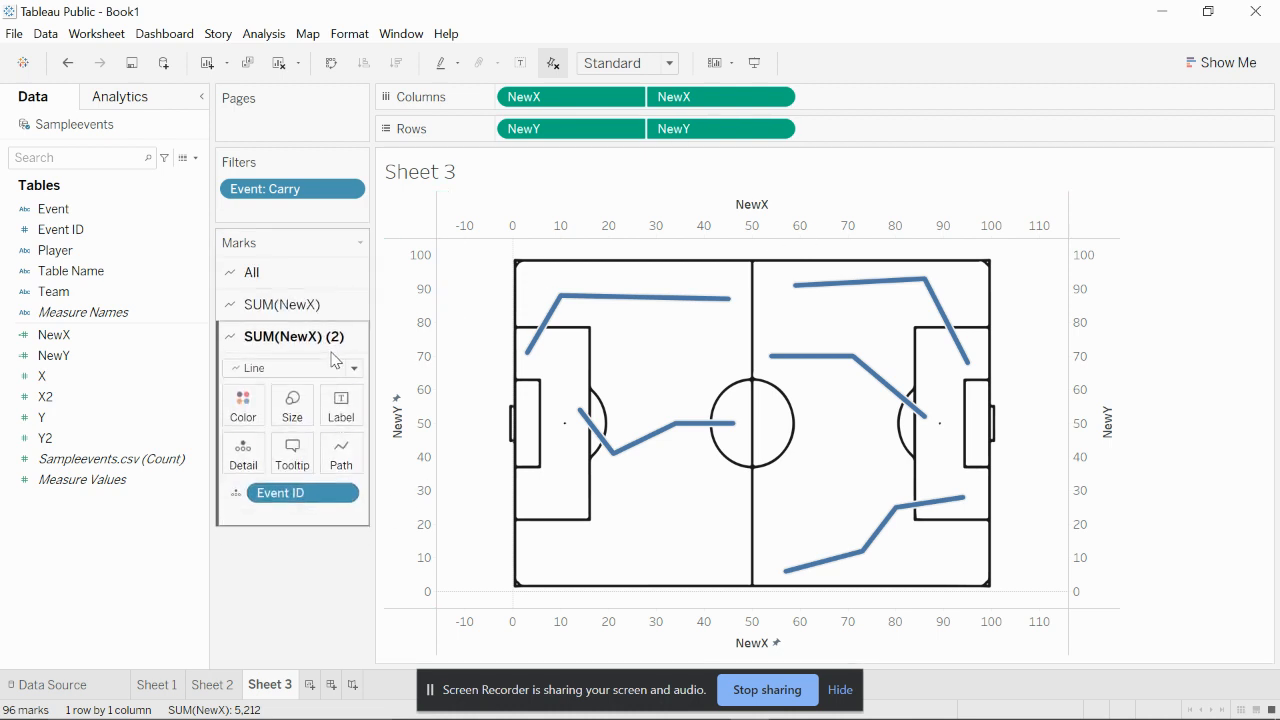
# Synchronize the secondary NewX and NewY axes with their primary axes on the carry sheet
pyautogui.rightClick(858, 228)
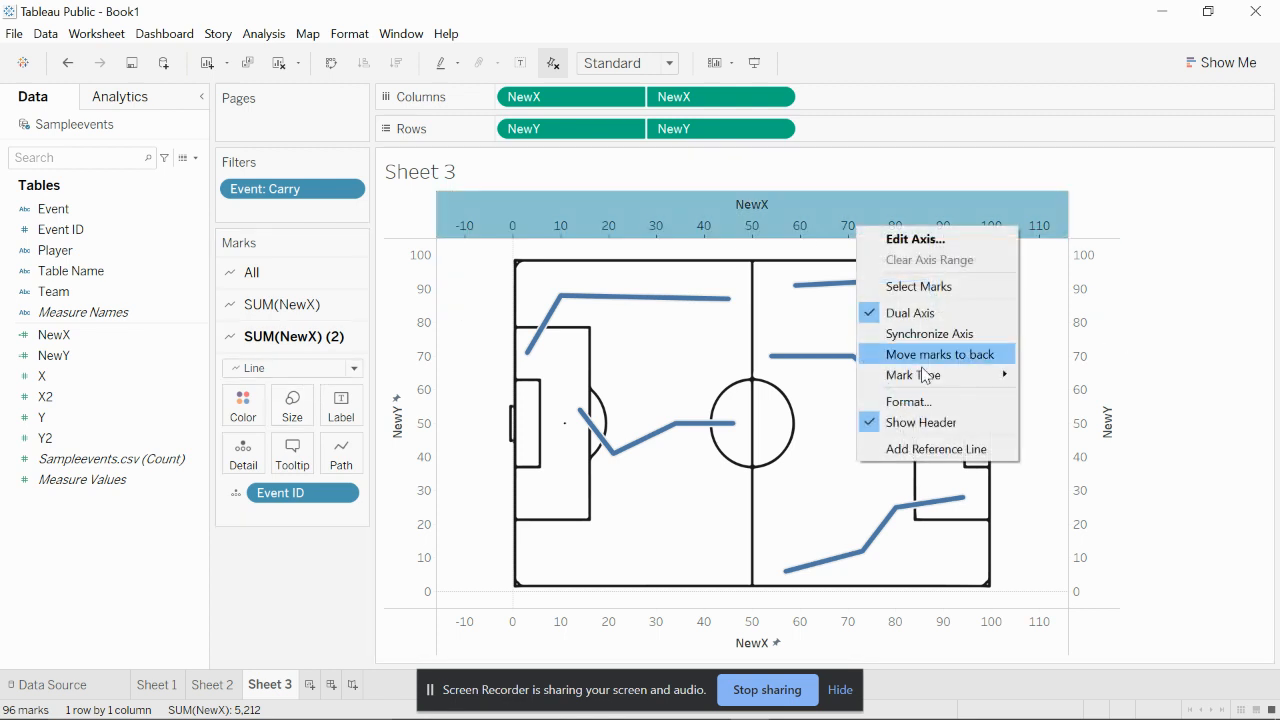
pyautogui.click(940, 354)
pyautogui.rightClick(1111, 365)
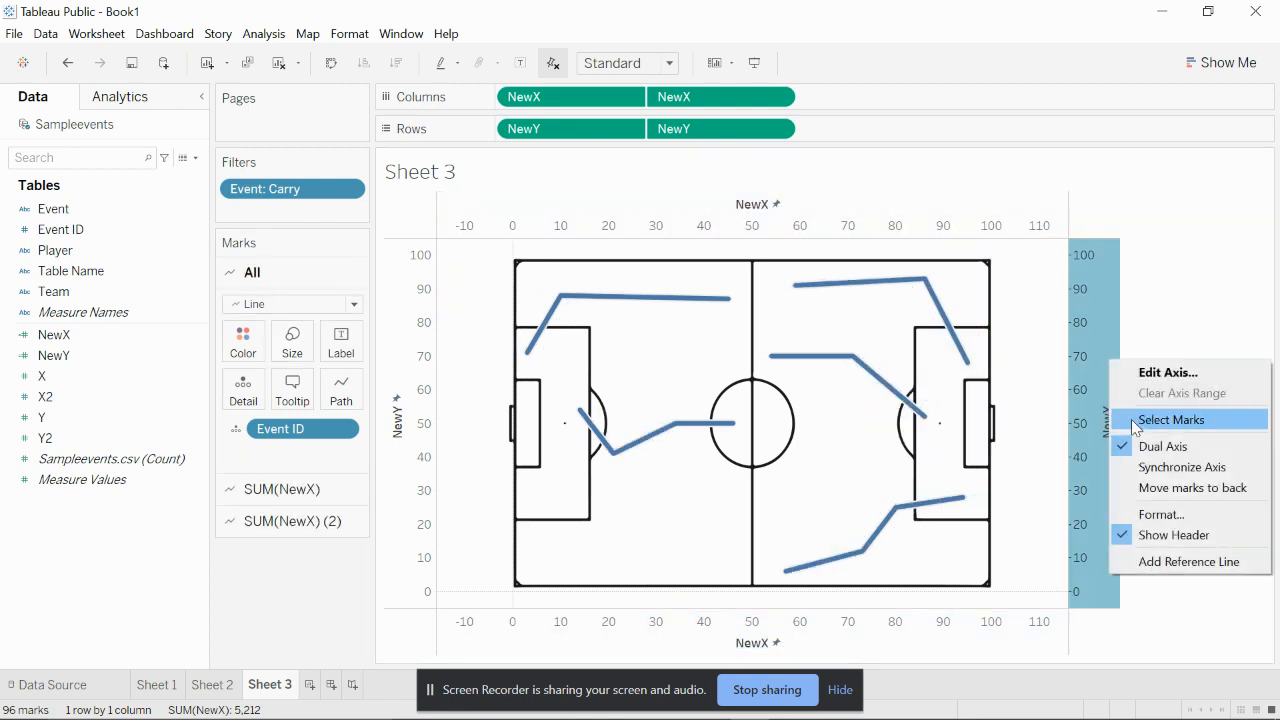
pyautogui.click(1143, 467)
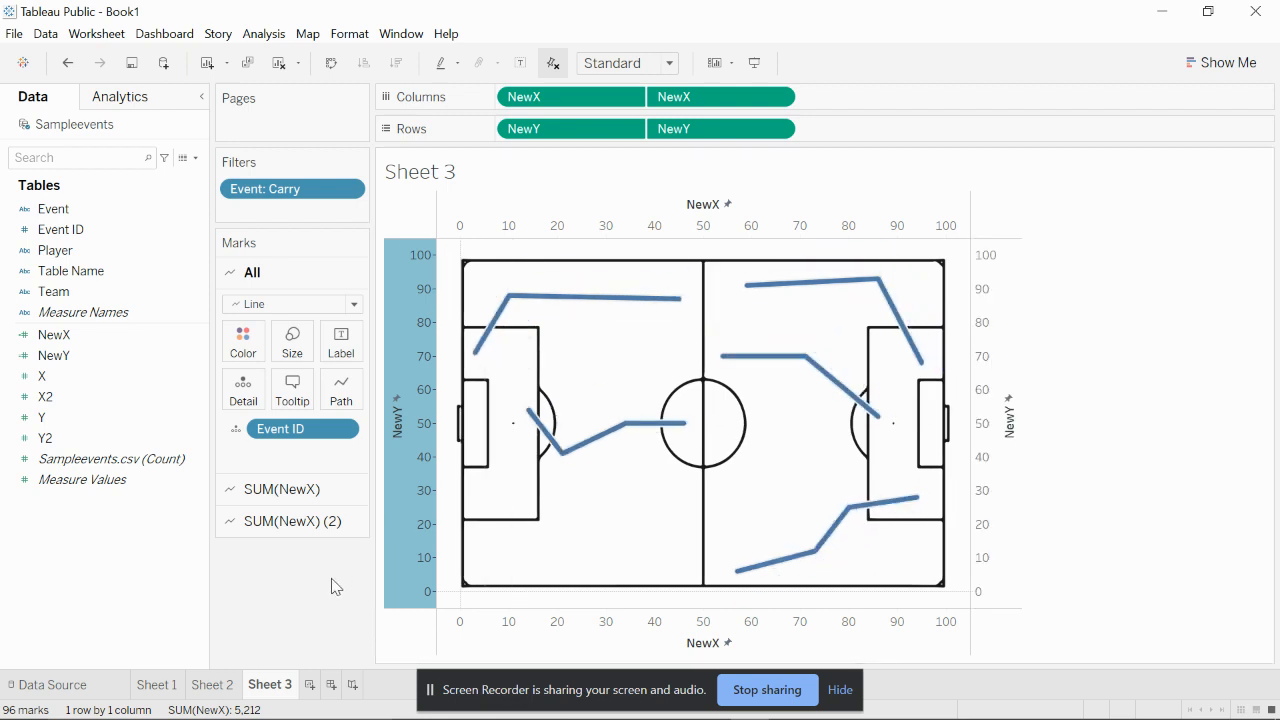
# Change the mark type of the second SUM(NewX) layer from Line to Shape
pyautogui.click(285, 521)
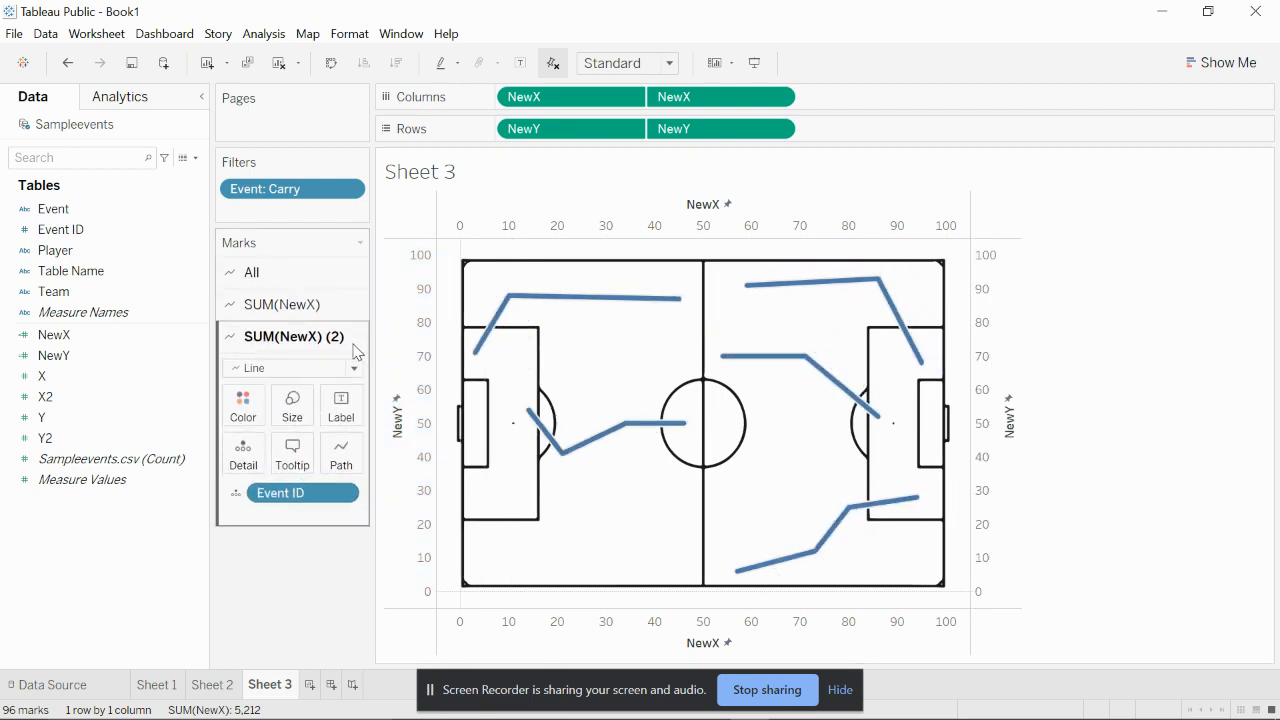
pyautogui.click(273, 370)
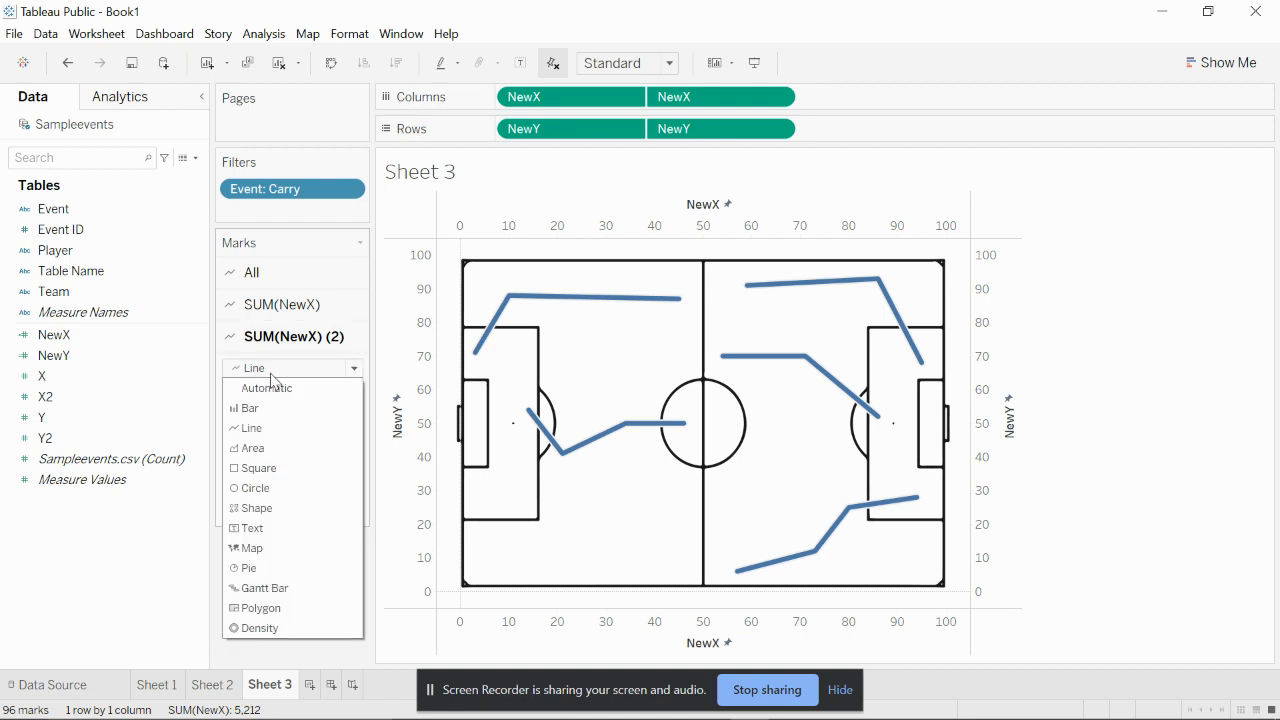
pyautogui.click(311, 515)
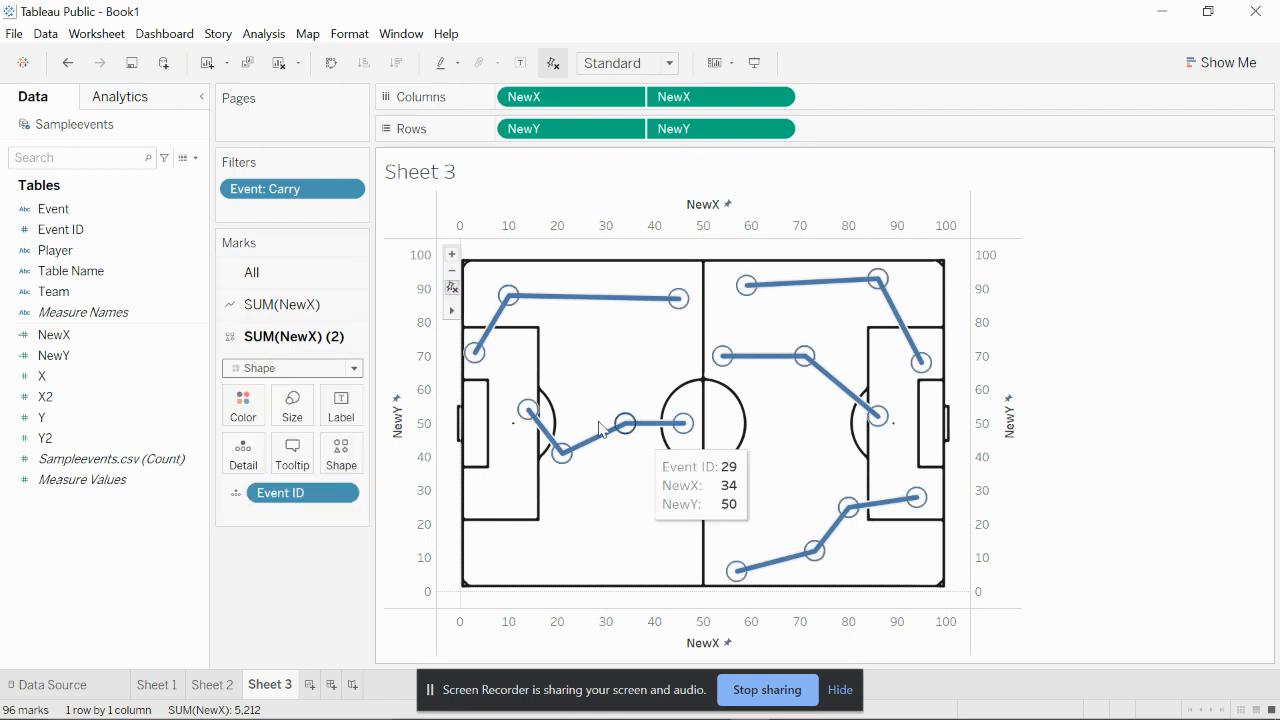
# Hide the headers of the dual NewX and NewY axes around the carry pitch
pyautogui.moveTo(675, 305)
pyautogui.rightClick(633, 200)
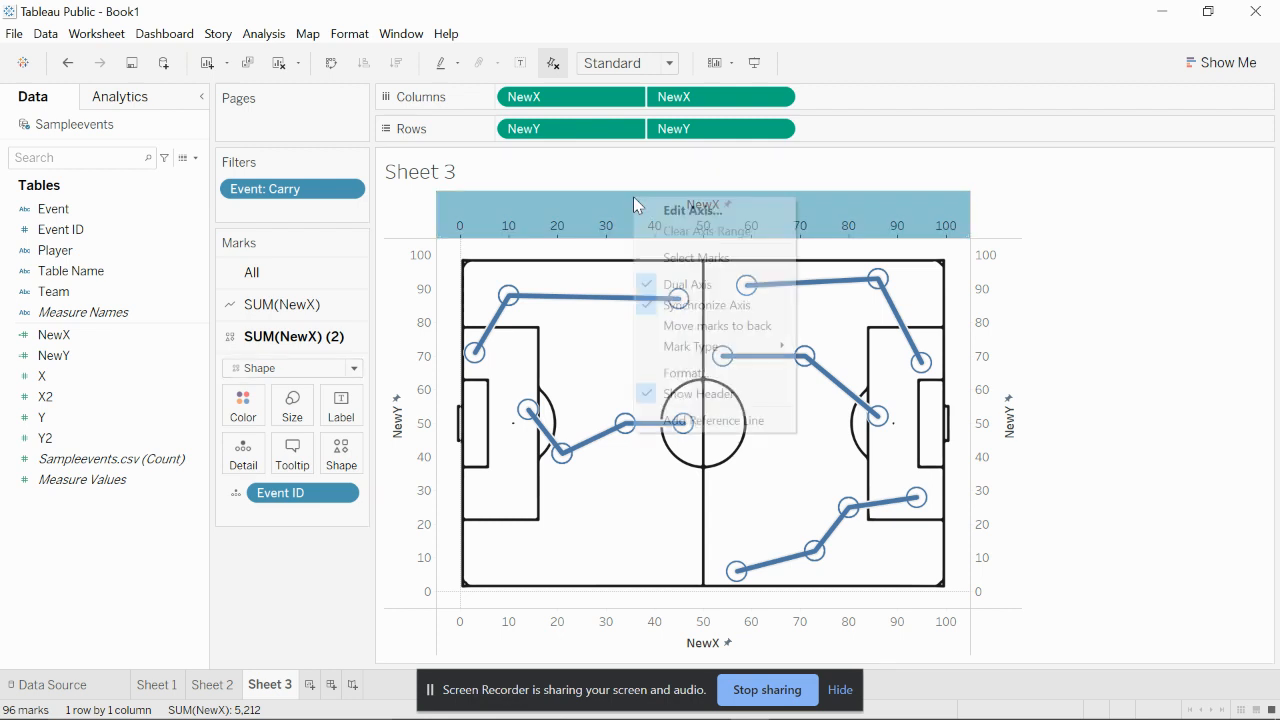
pyautogui.click(705, 394)
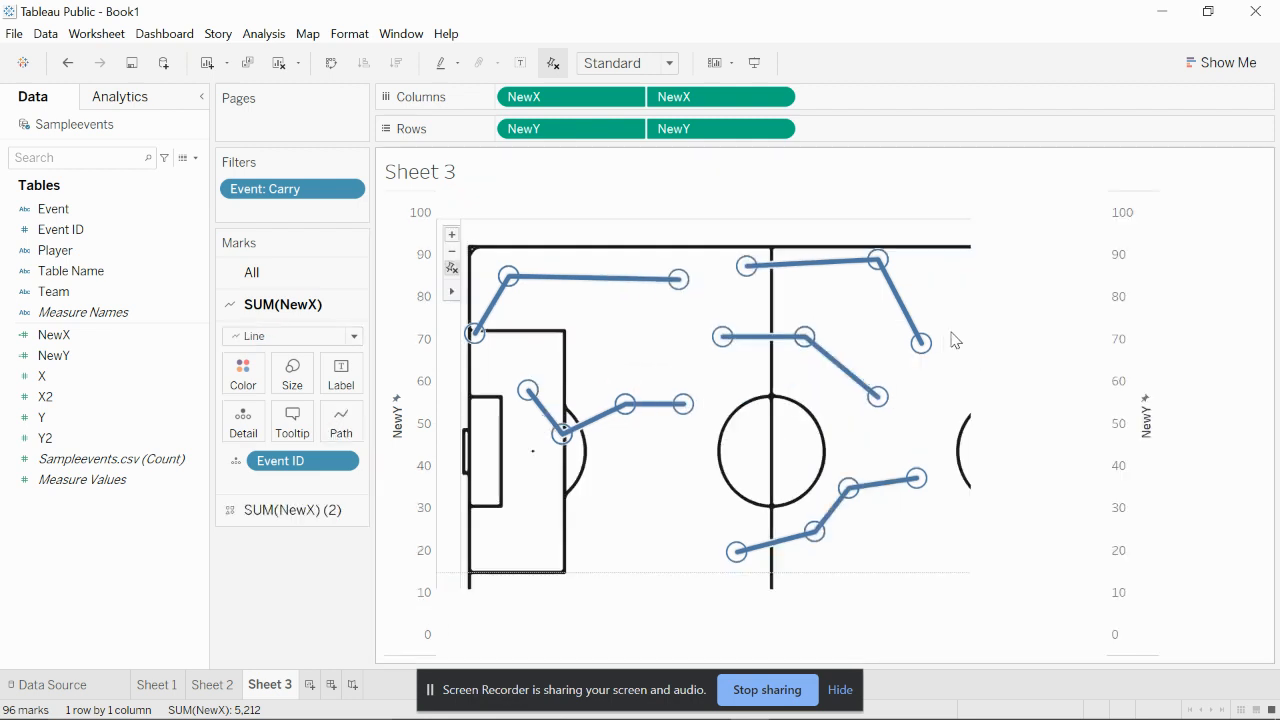
pyautogui.rightClick(1168, 320)
pyautogui.click(1185, 477)
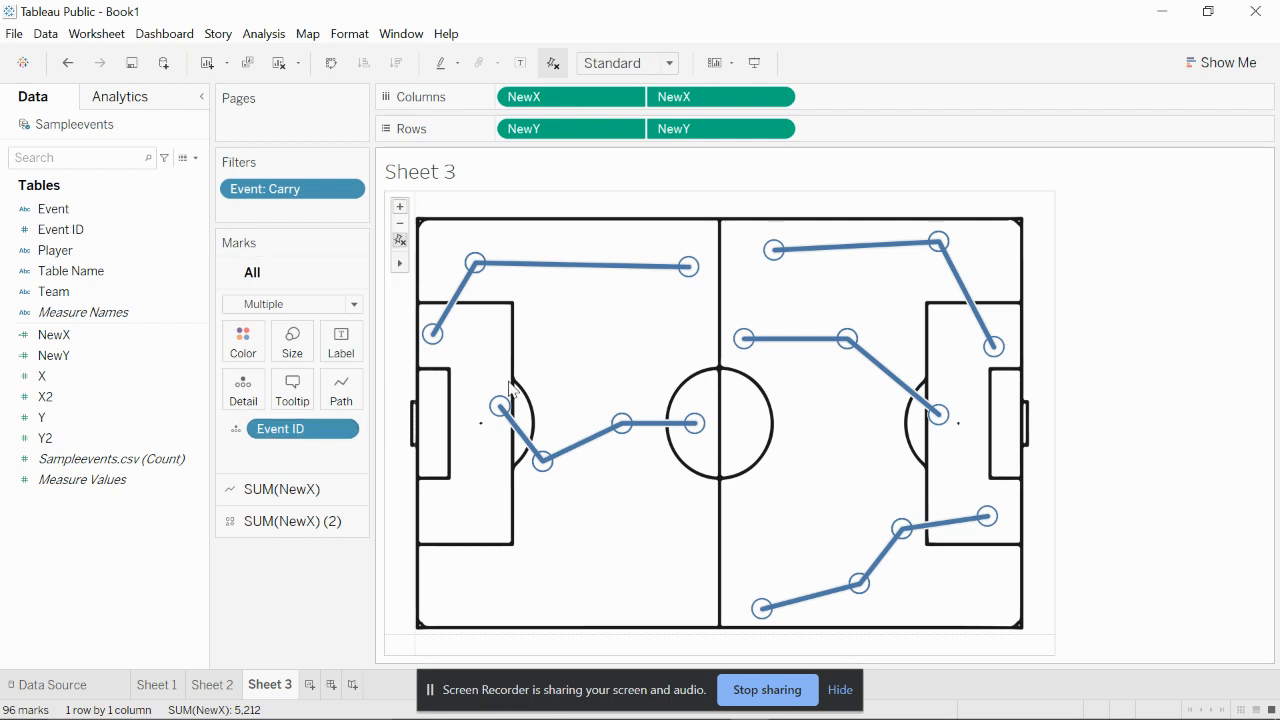
# Assign the solid left-pointing arrow from the More shapes palette to the marks of the second SUM(NewX) layer
pyautogui.click(320, 524)
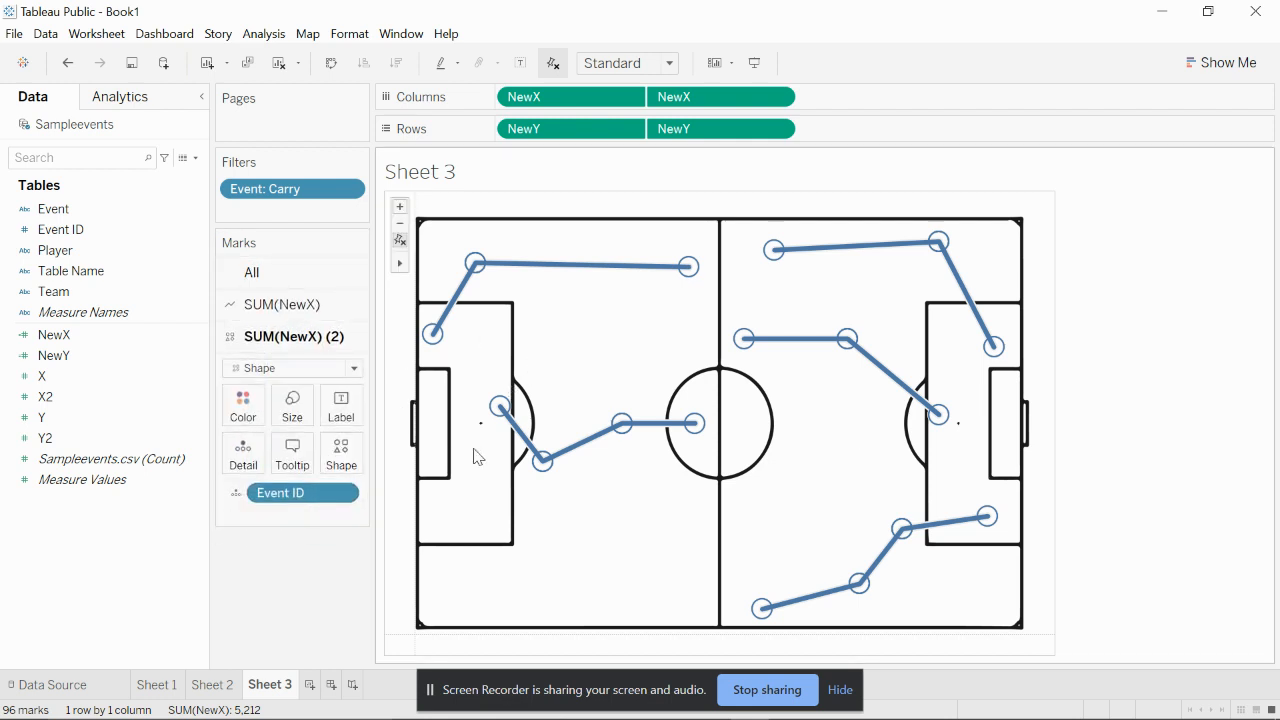
pyautogui.click(341, 476)
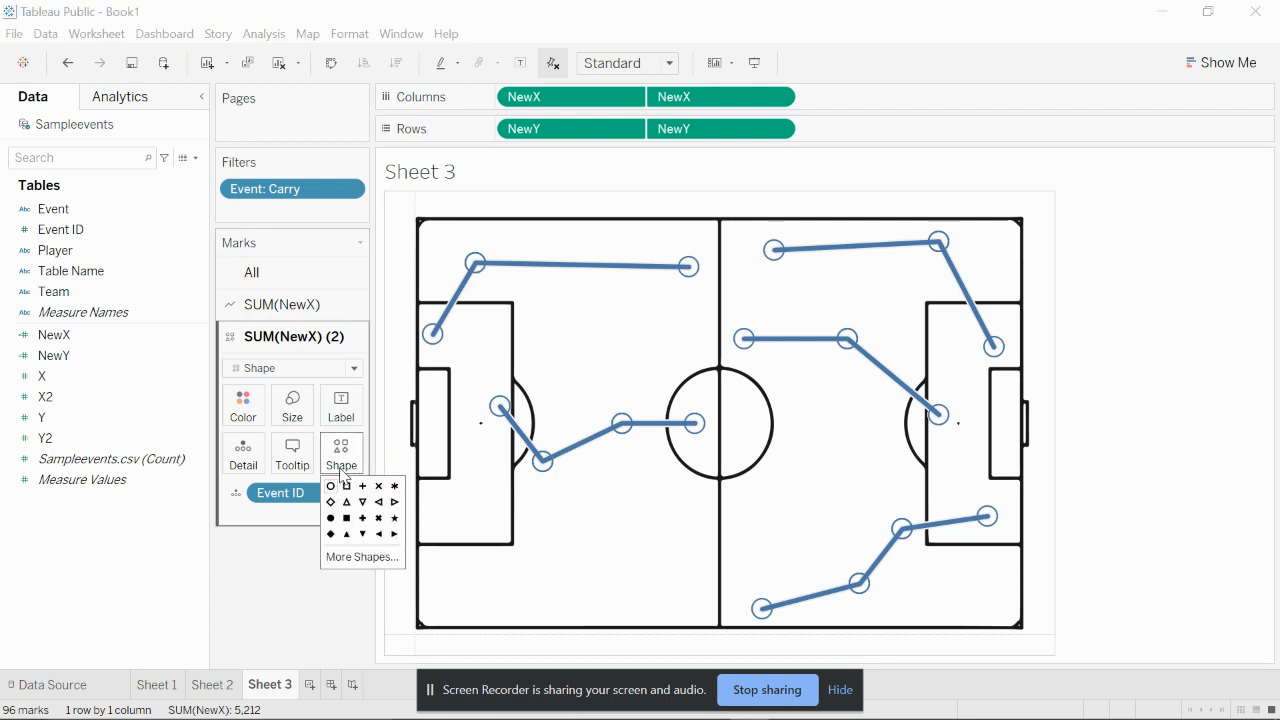
pyautogui.click(352, 558)
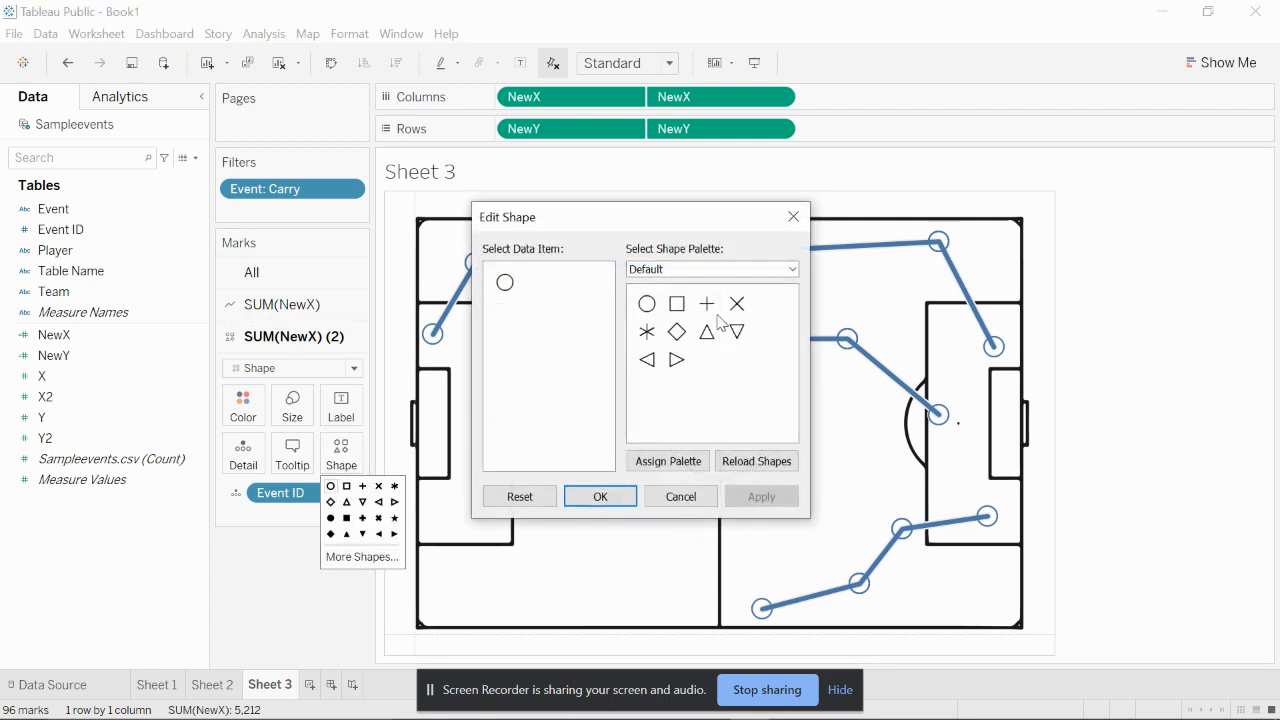
pyautogui.click(700, 270)
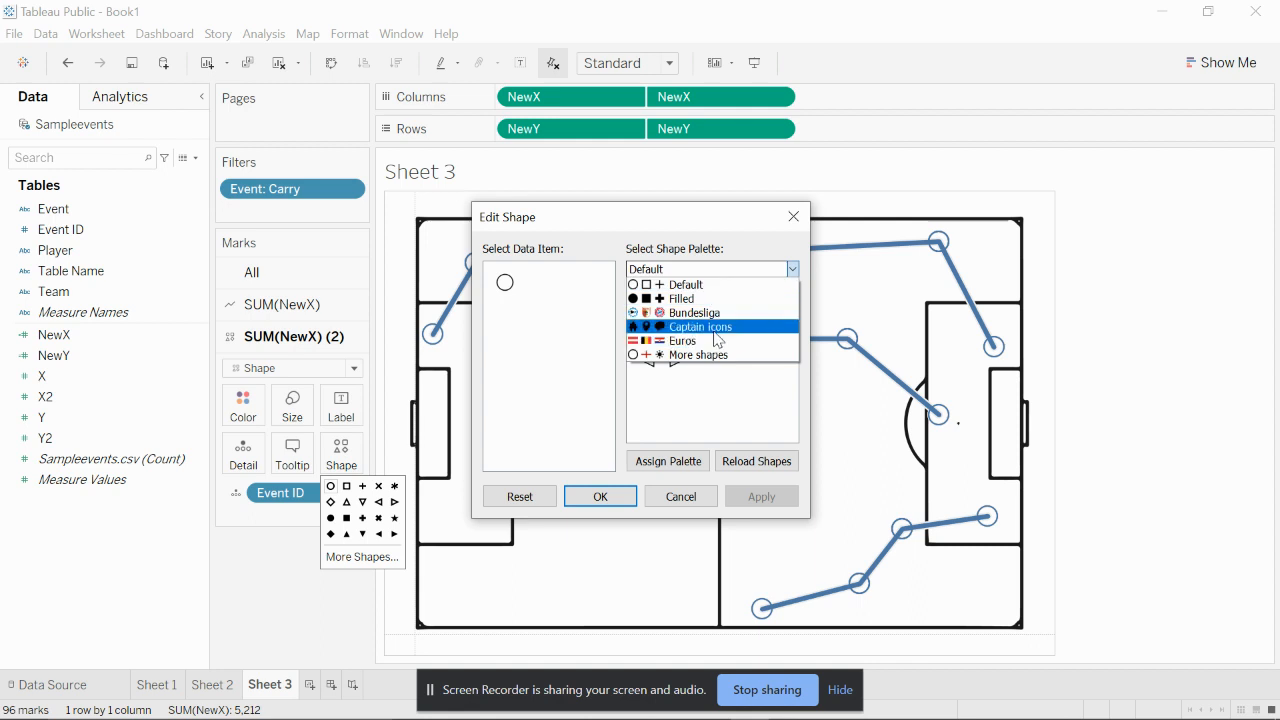
pyautogui.click(698, 355)
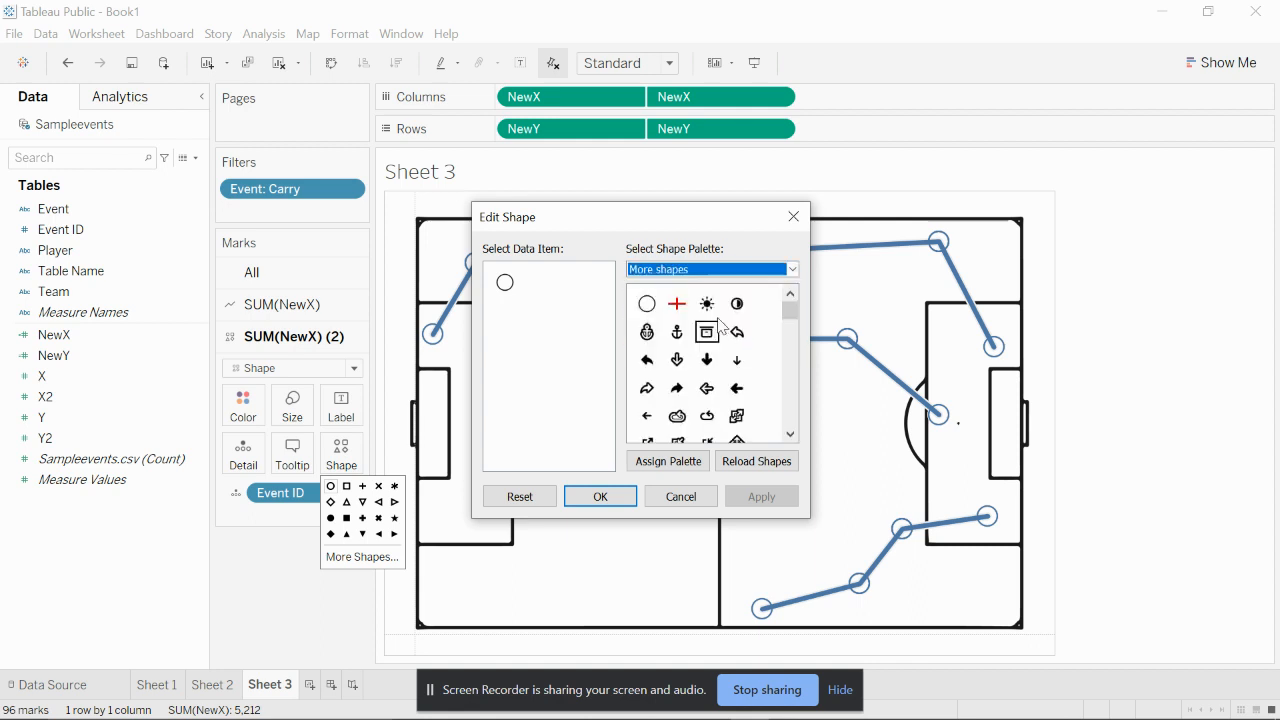
pyautogui.click(736, 390)
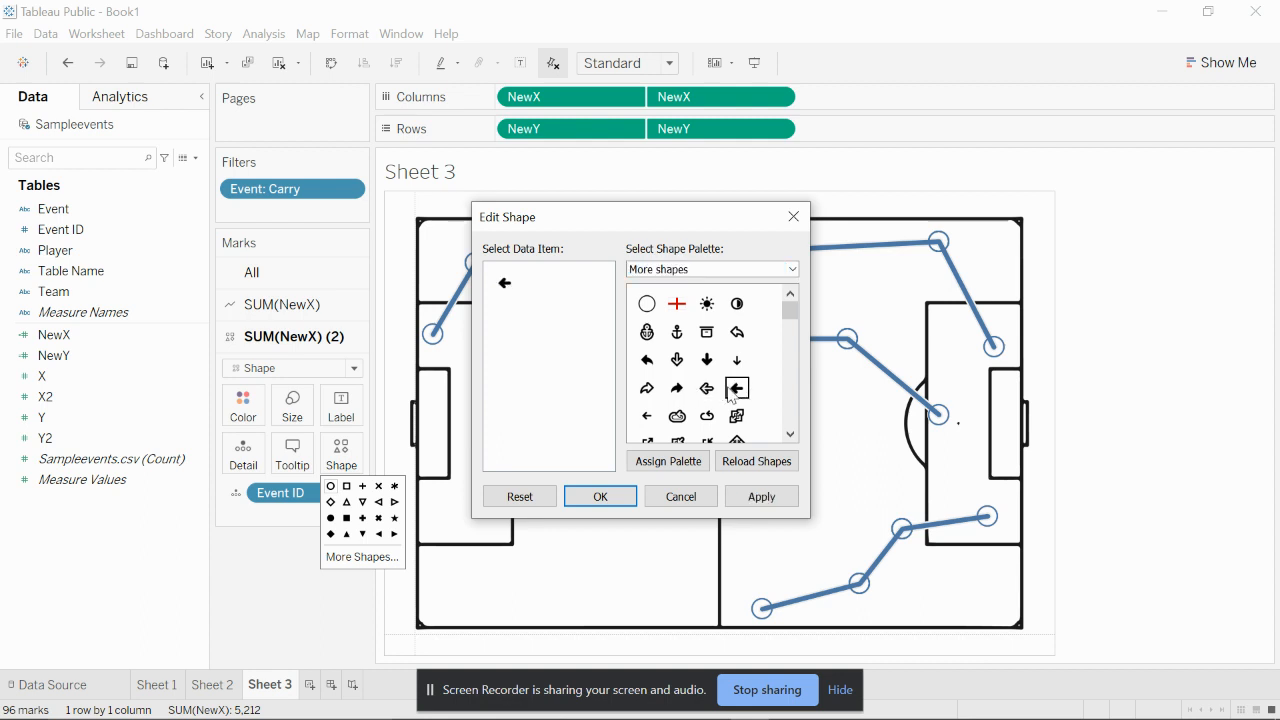
pyautogui.click(707, 361)
pyautogui.click(737, 388)
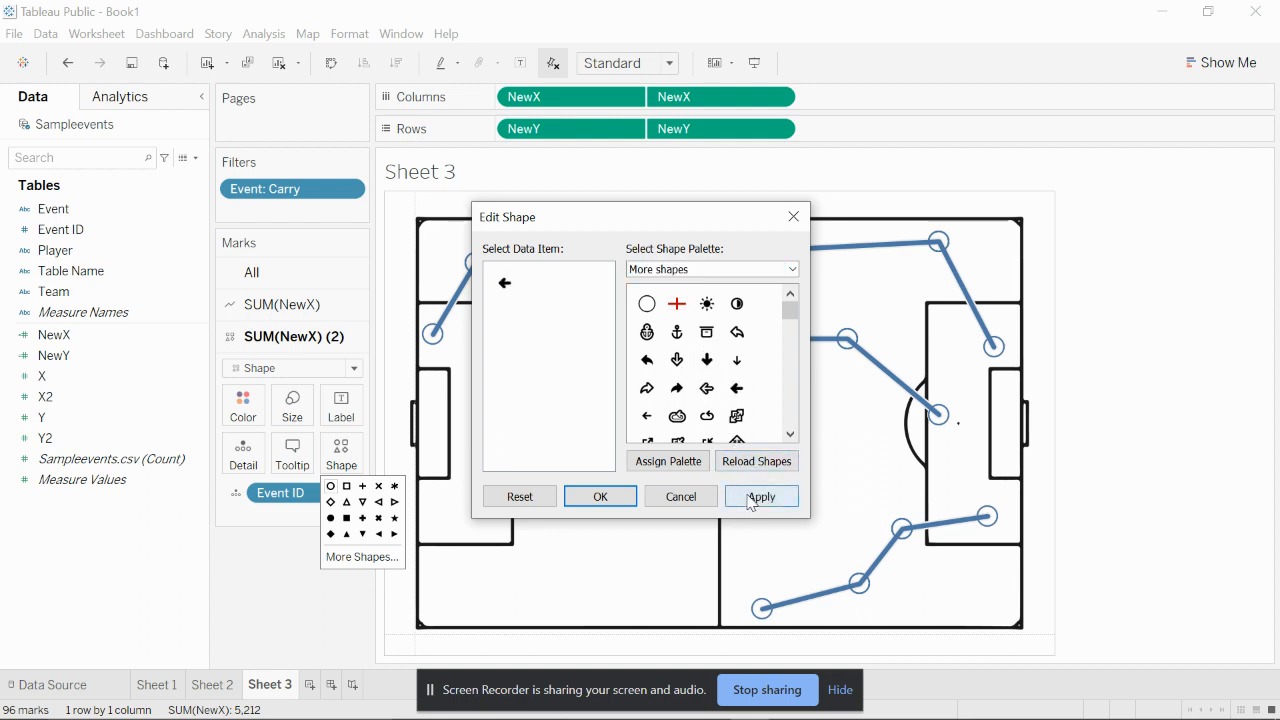
pyautogui.click(752, 498)
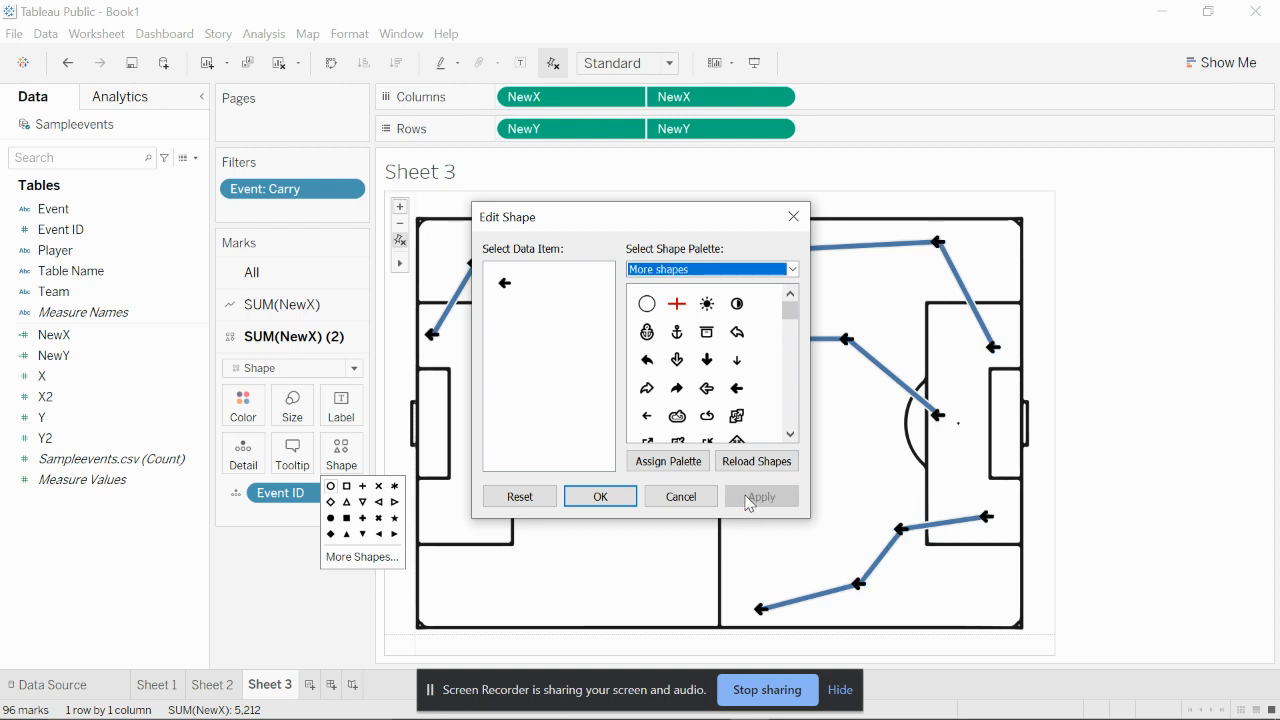
pyautogui.click(604, 500)
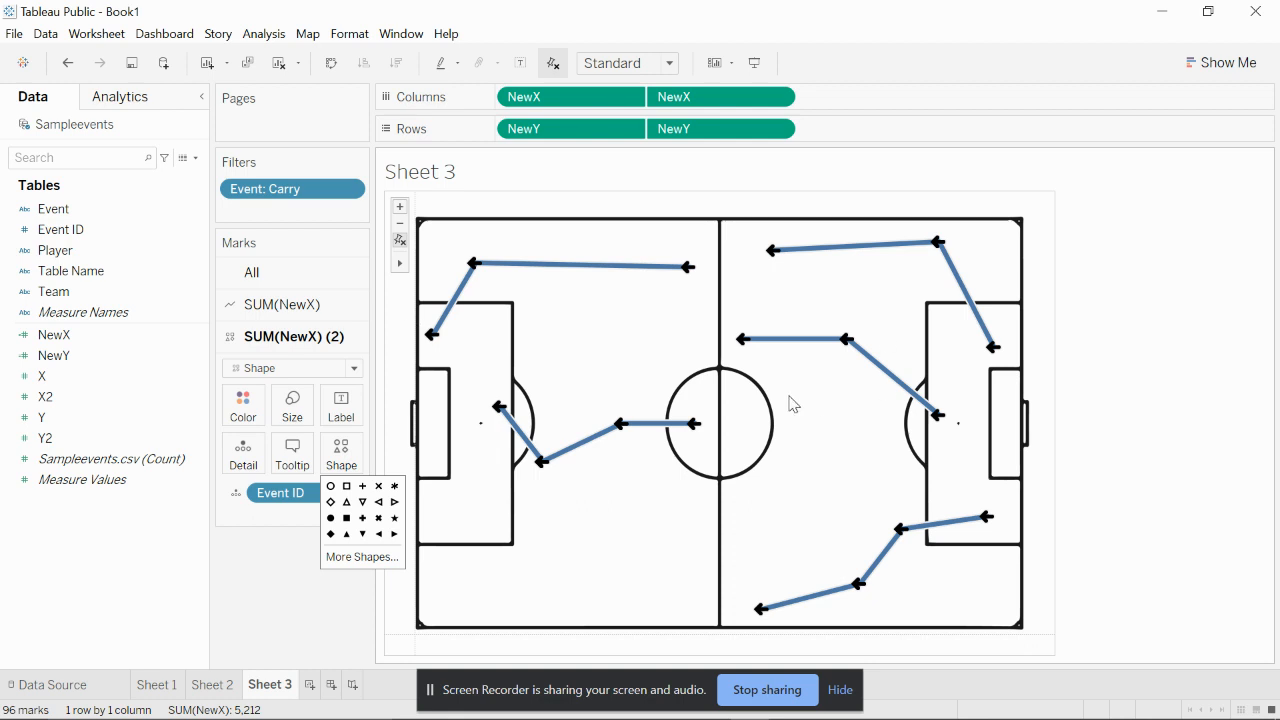
# Open the shape editor for the second SUM(NewX) layer and switch the shape palette to Captain icons
pyautogui.click(341, 557)
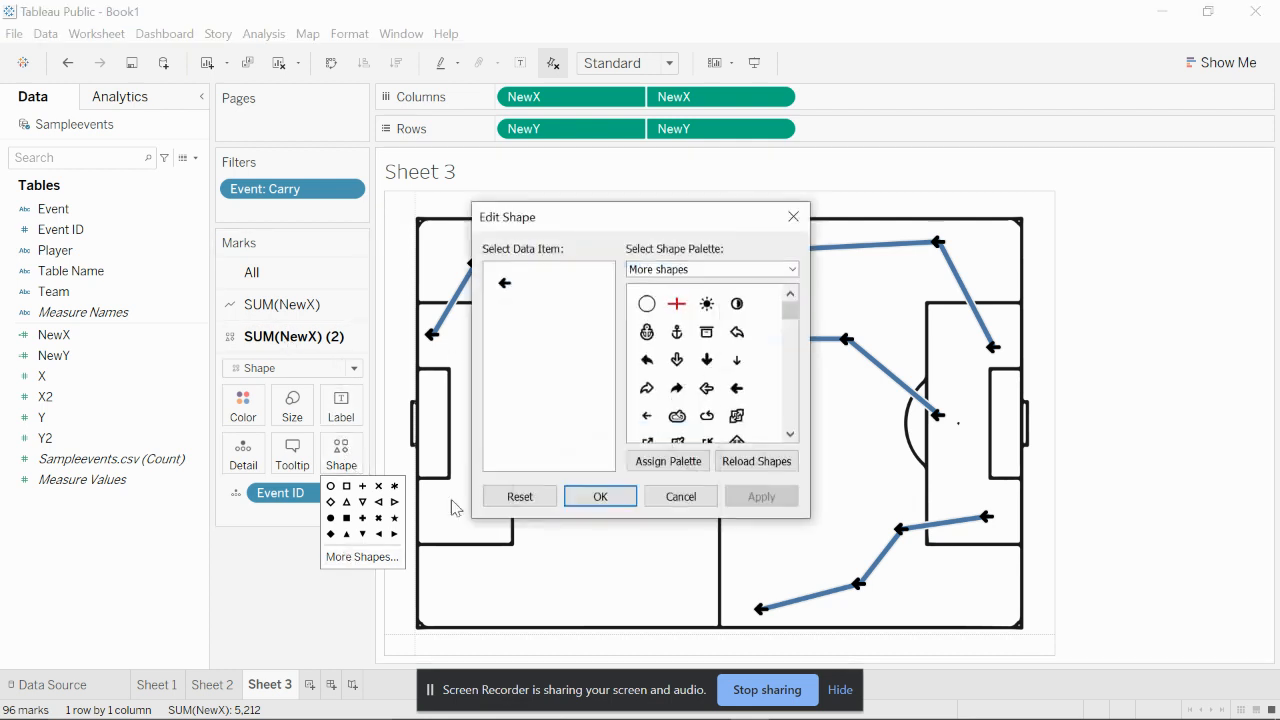
pyautogui.click(764, 279)
pyautogui.click(767, 273)
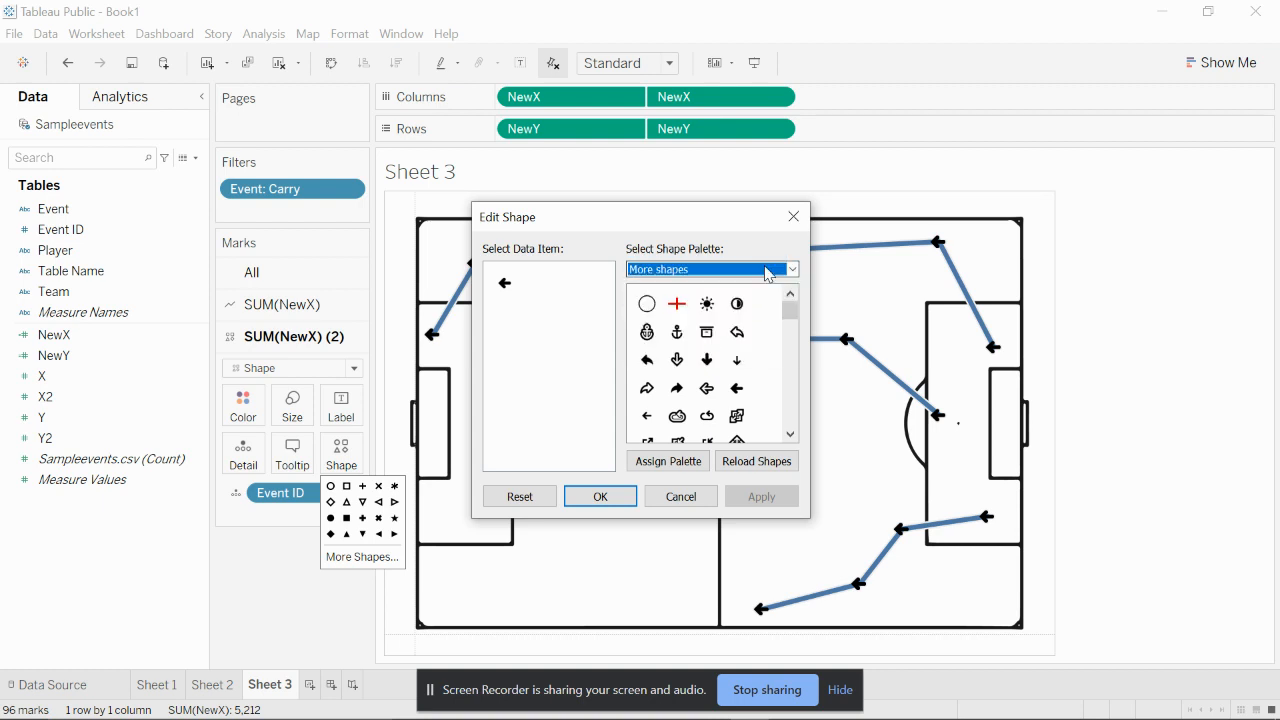
pyautogui.click(767, 273)
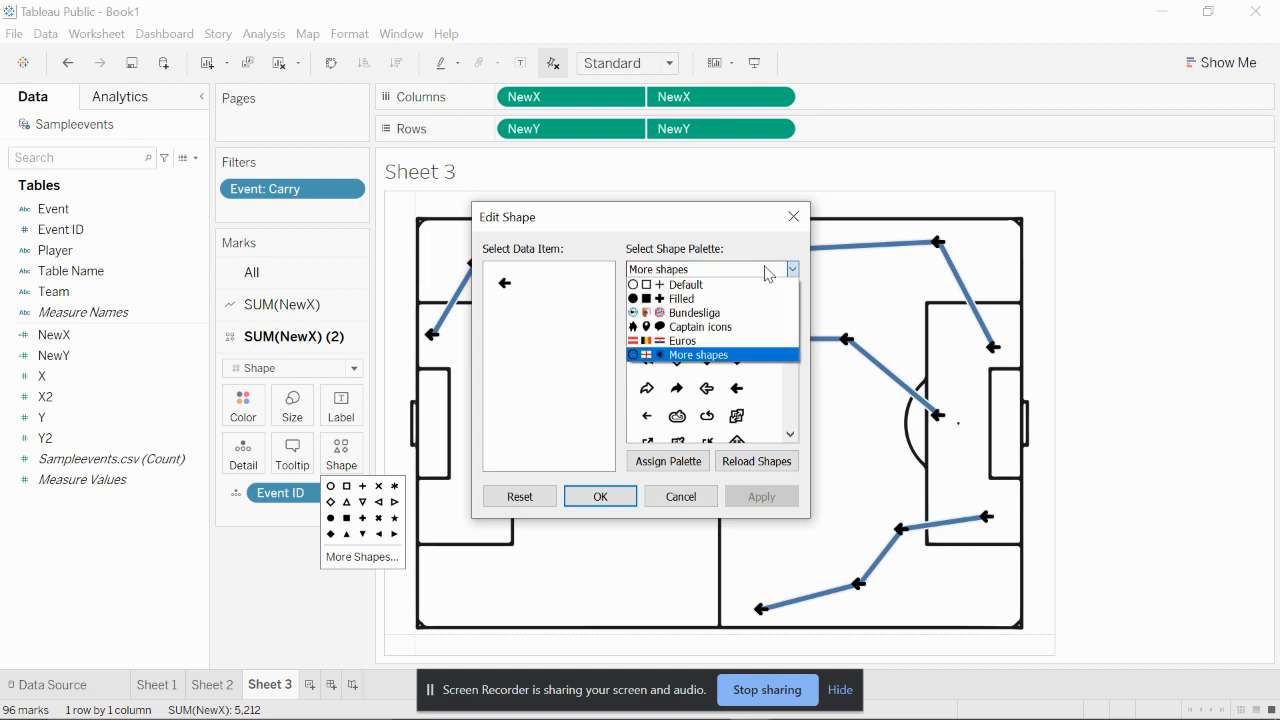
pyautogui.click(757, 327)
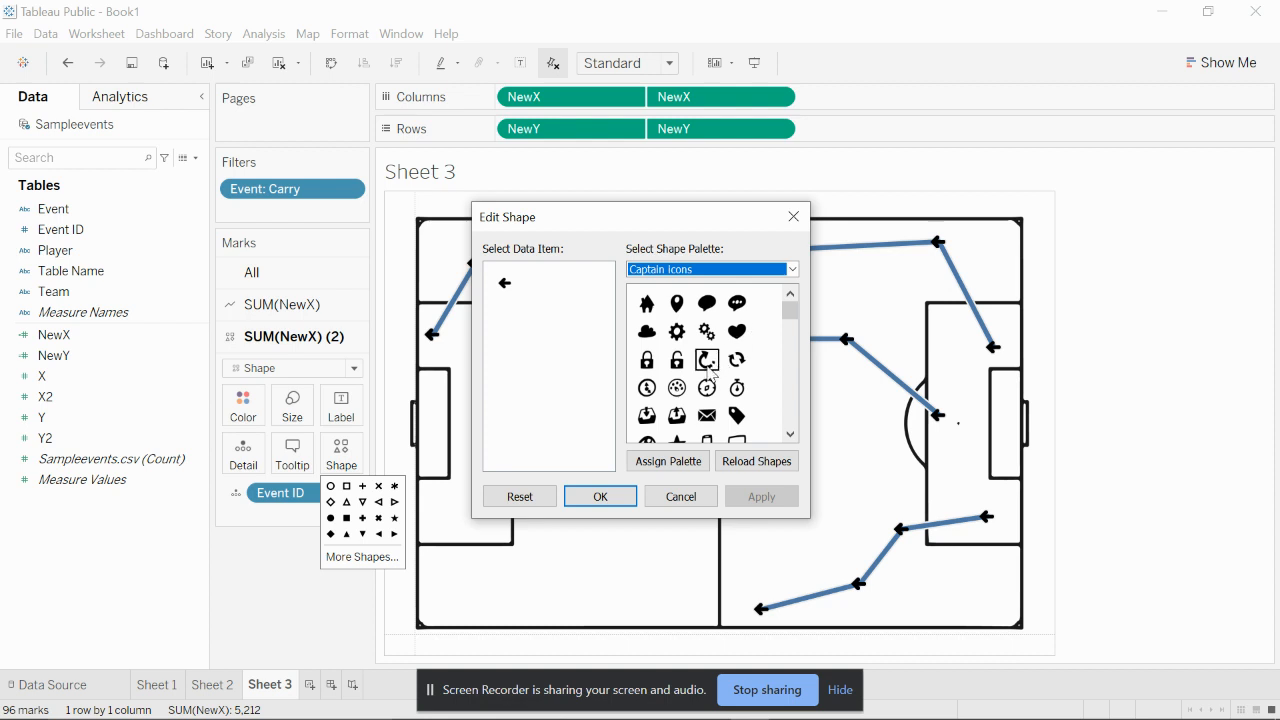
# Find the plain right-pointing chevron in the Captain icons palette and apply it to the second SUM(NewX) layer's marks
pyautogui.scroll(-5, 686, 425)
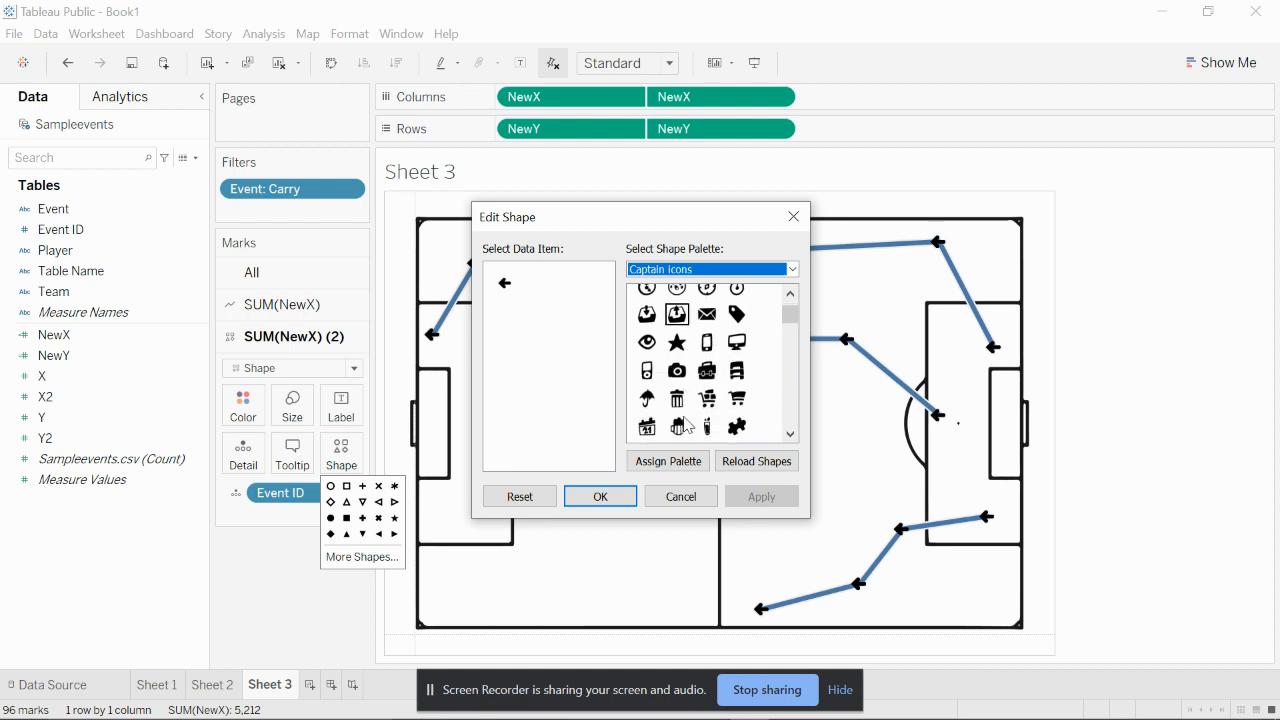
pyautogui.scroll(-4, 686, 425)
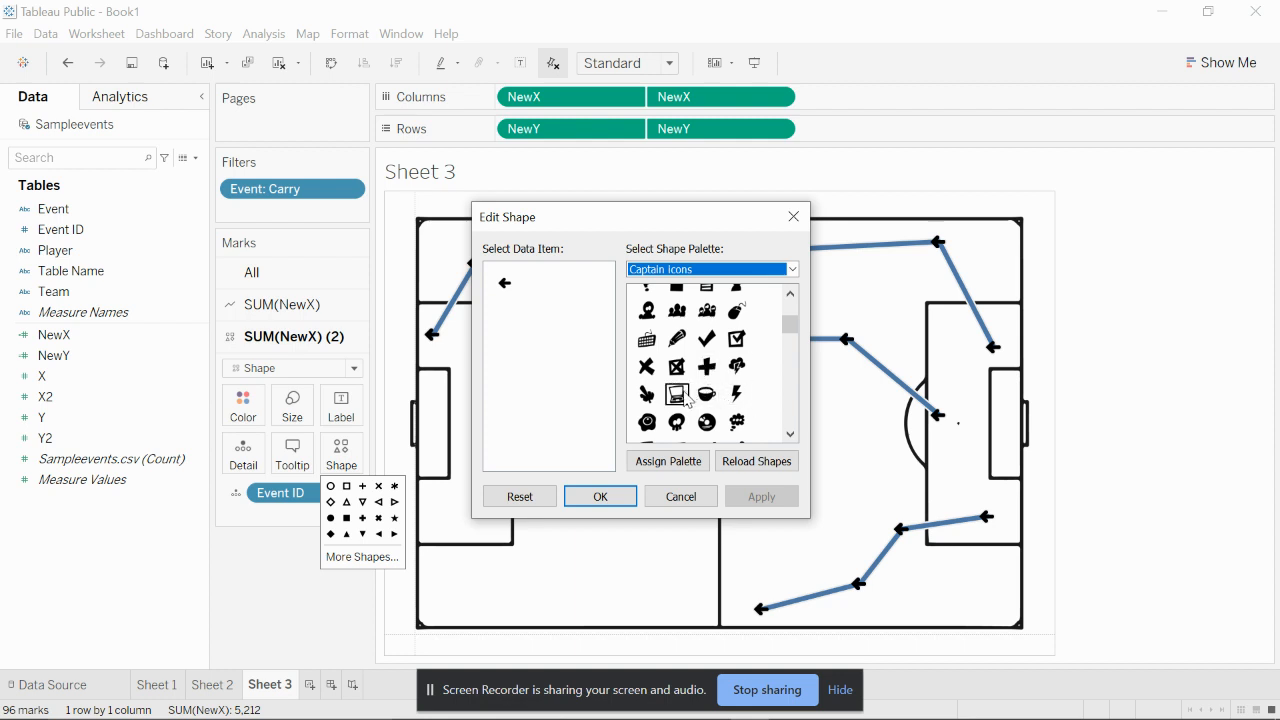
pyautogui.scroll(-2, 687, 399)
pyautogui.scroll(-3, 687, 399)
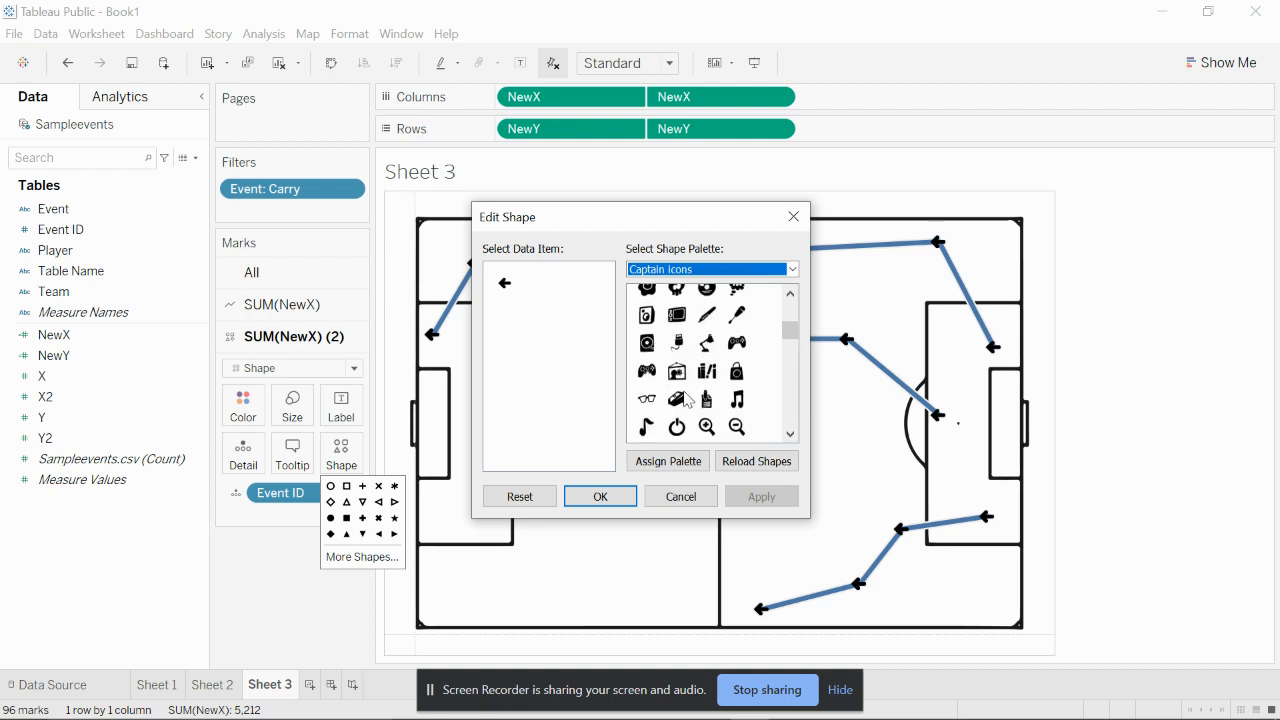
pyautogui.scroll(-5, 687, 399)
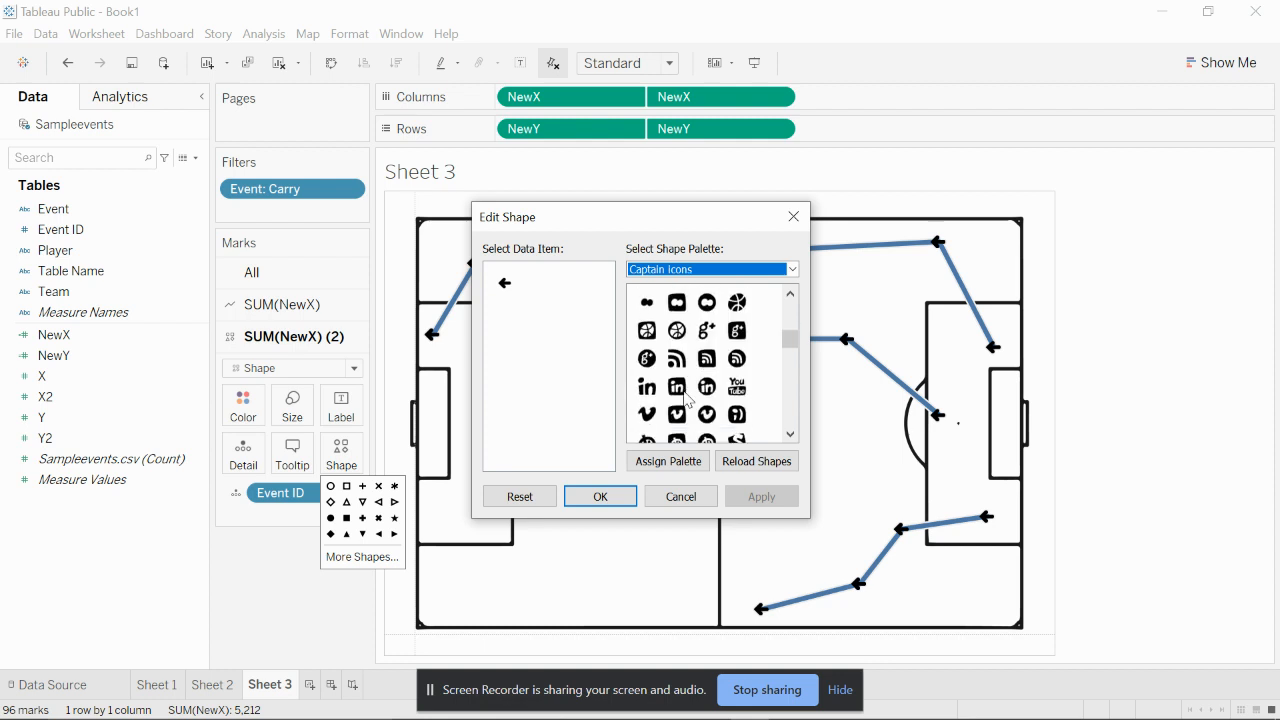
pyautogui.scroll(-6, 687, 399)
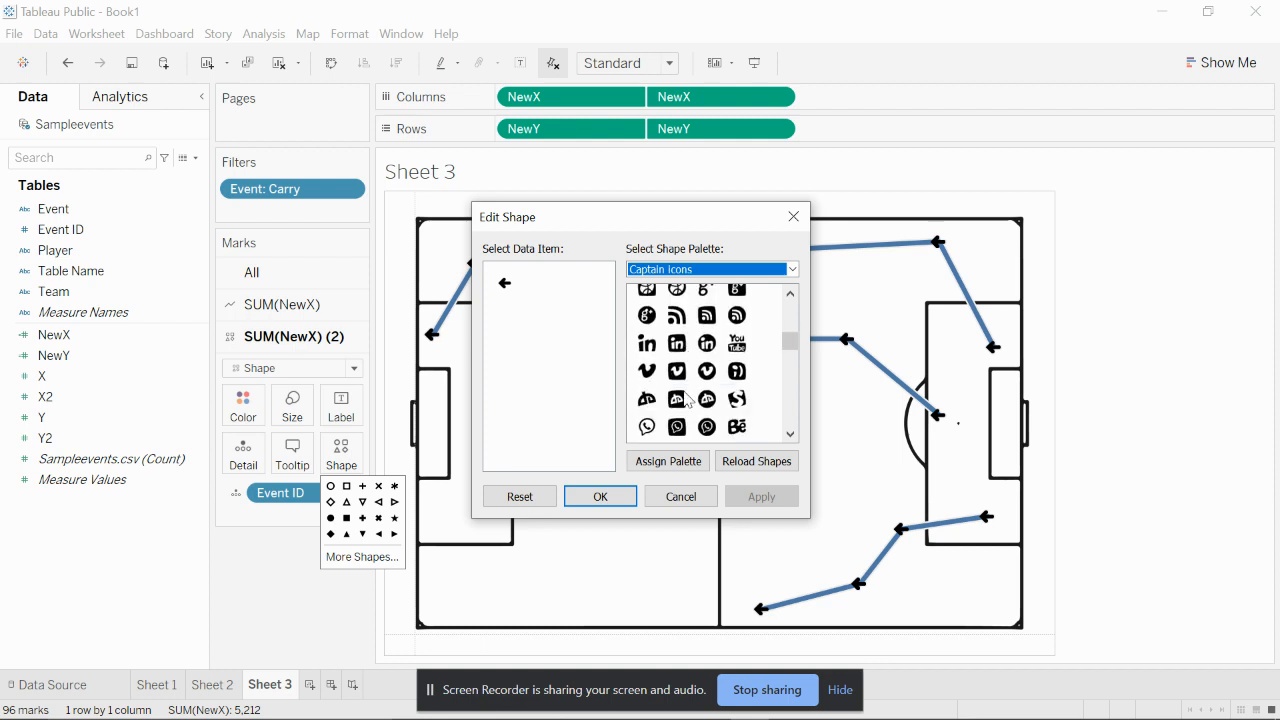
pyautogui.scroll(-1, 687, 399)
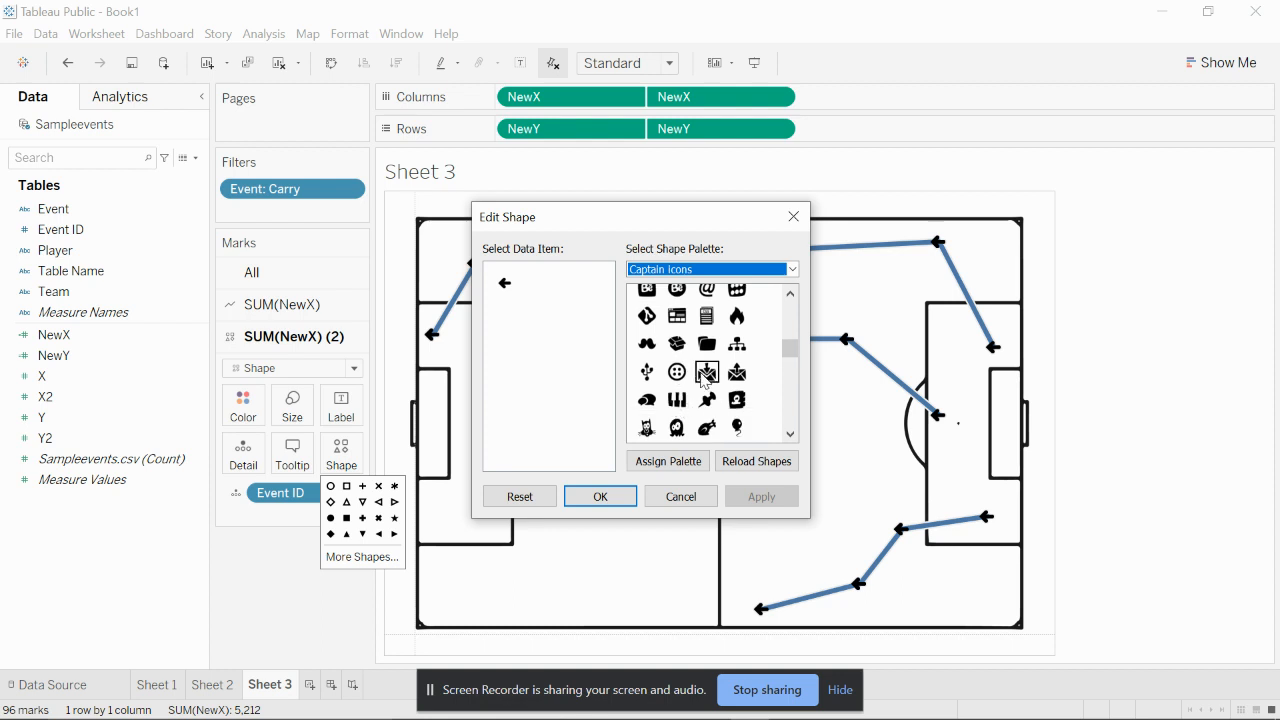
pyautogui.scroll(-4, 705, 390)
pyautogui.scroll(5, 723, 411)
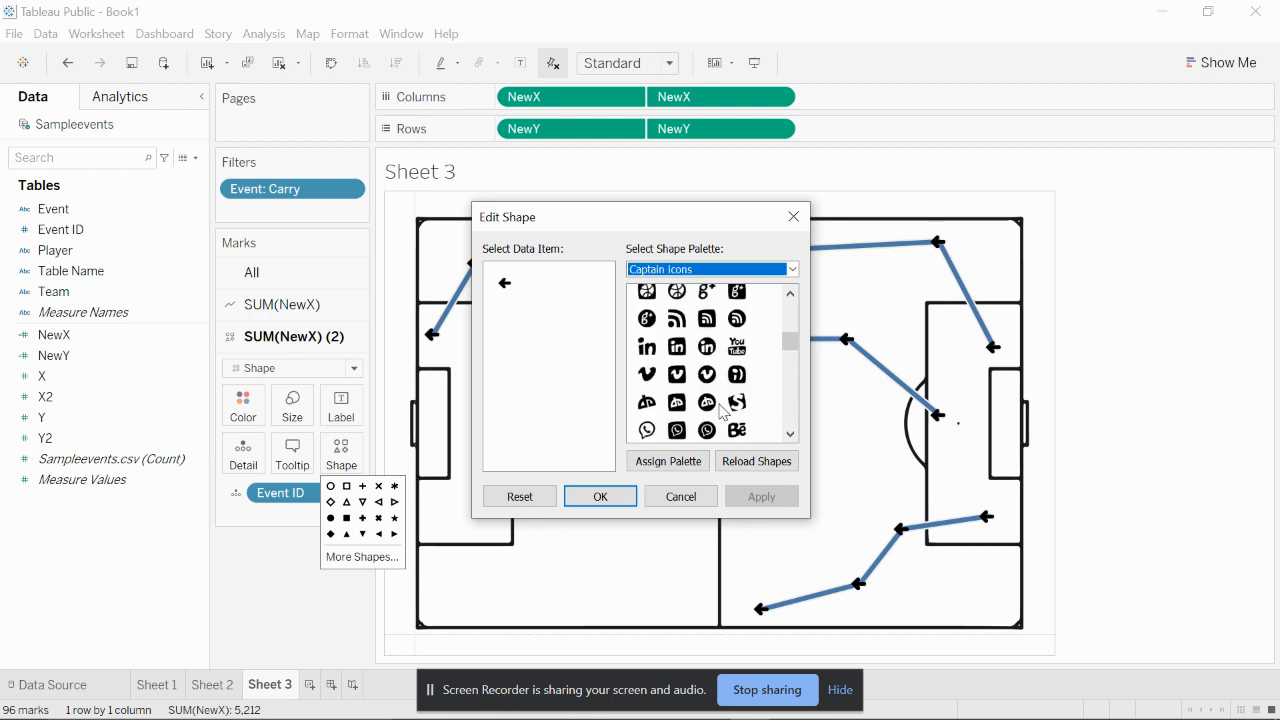
pyautogui.scroll(-5, 723, 411)
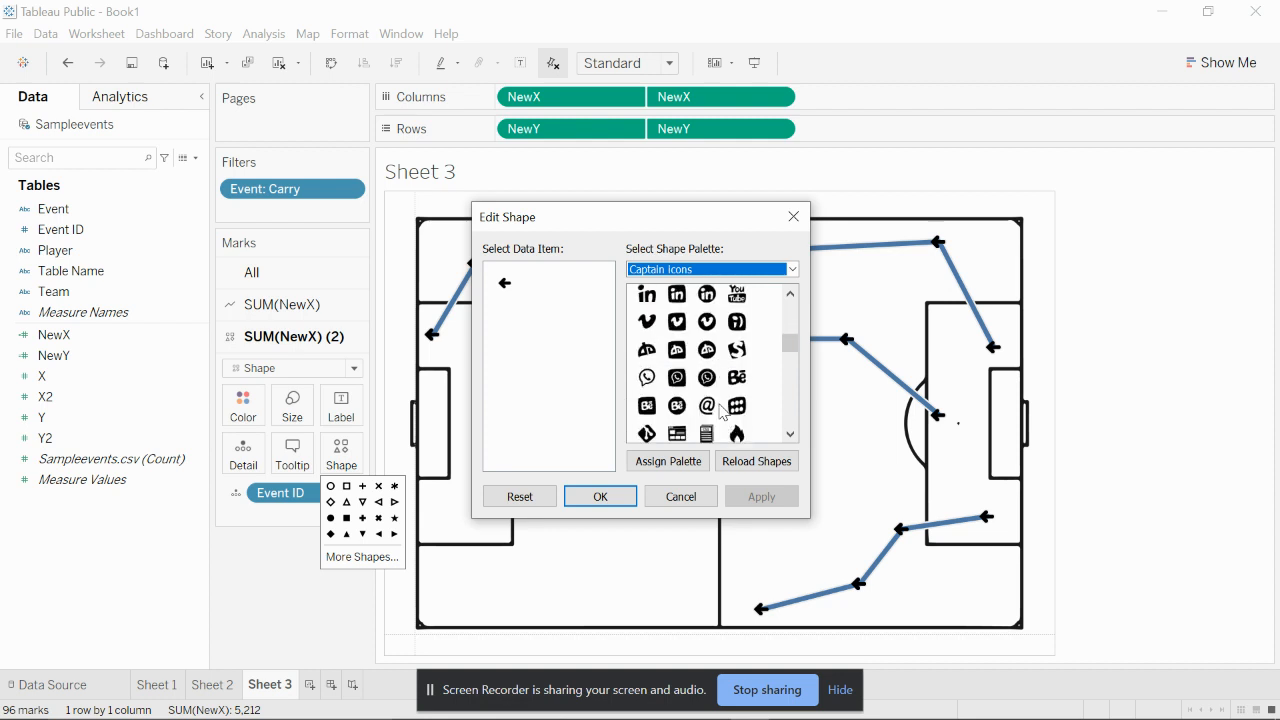
pyautogui.scroll(-3, 723, 411)
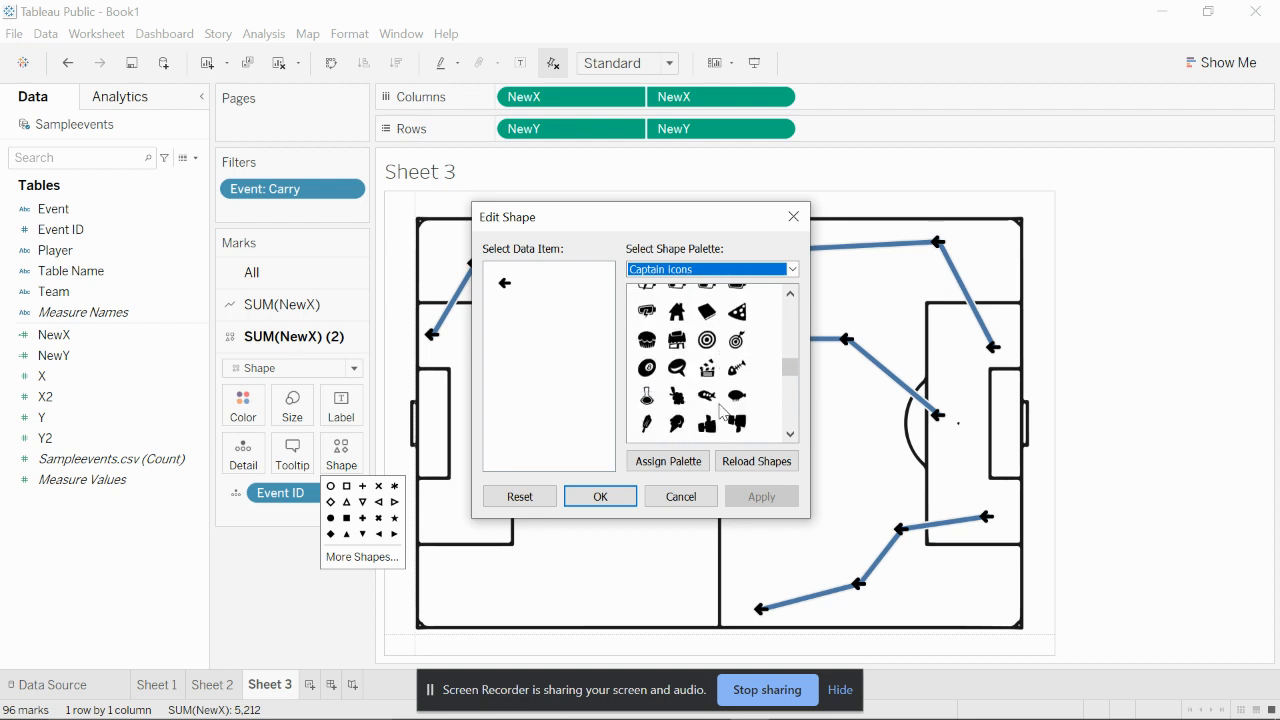
pyautogui.scroll(-3, 723, 411)
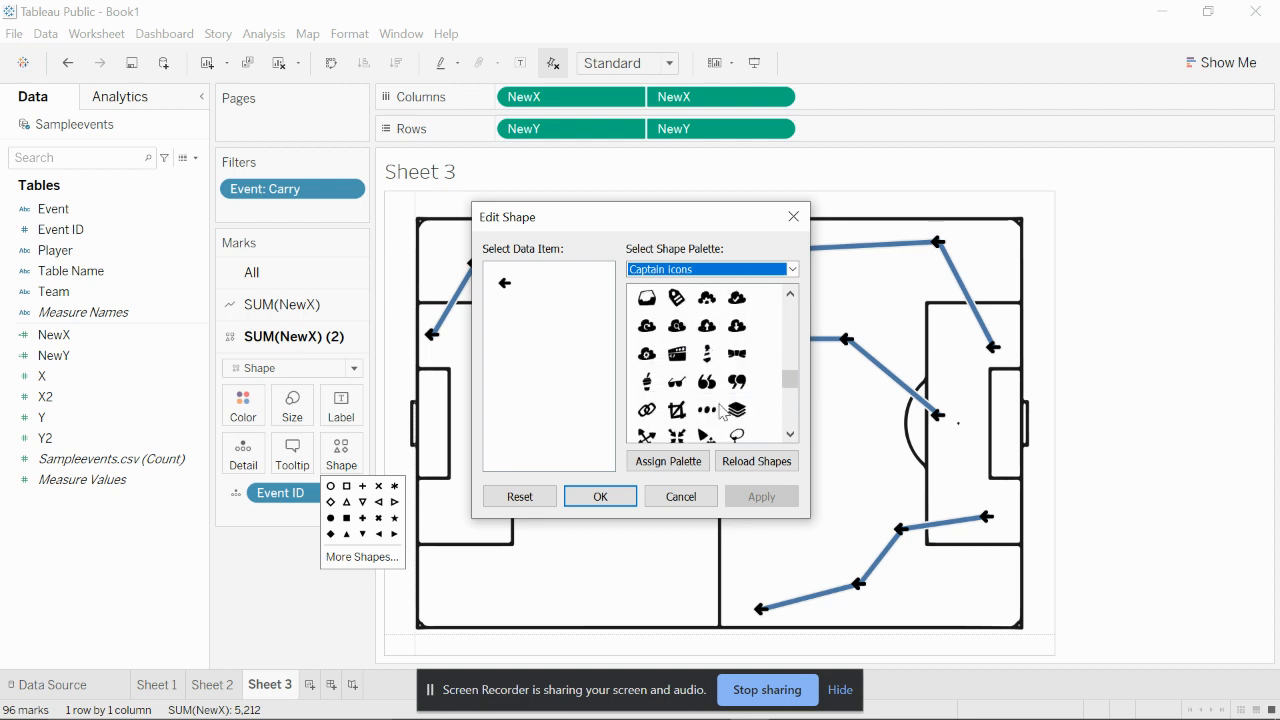
pyautogui.scroll(-6, 723, 411)
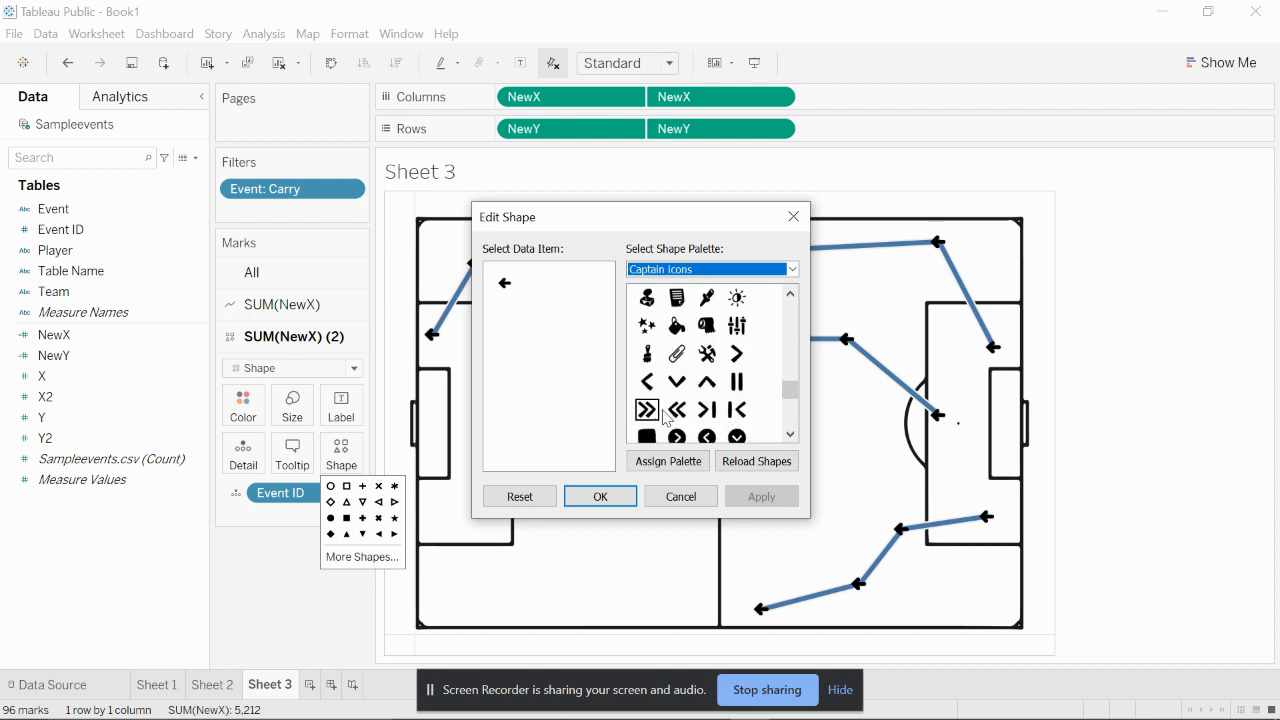
pyautogui.click(737, 354)
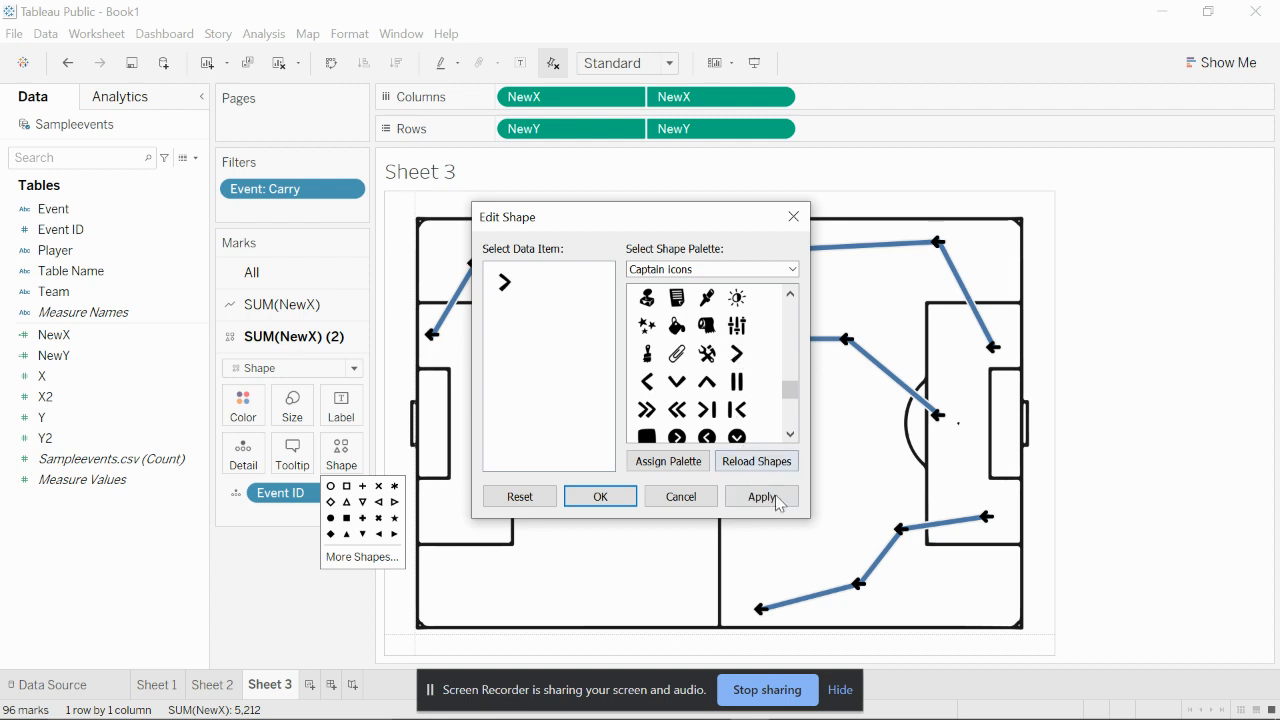
pyautogui.click(779, 502)
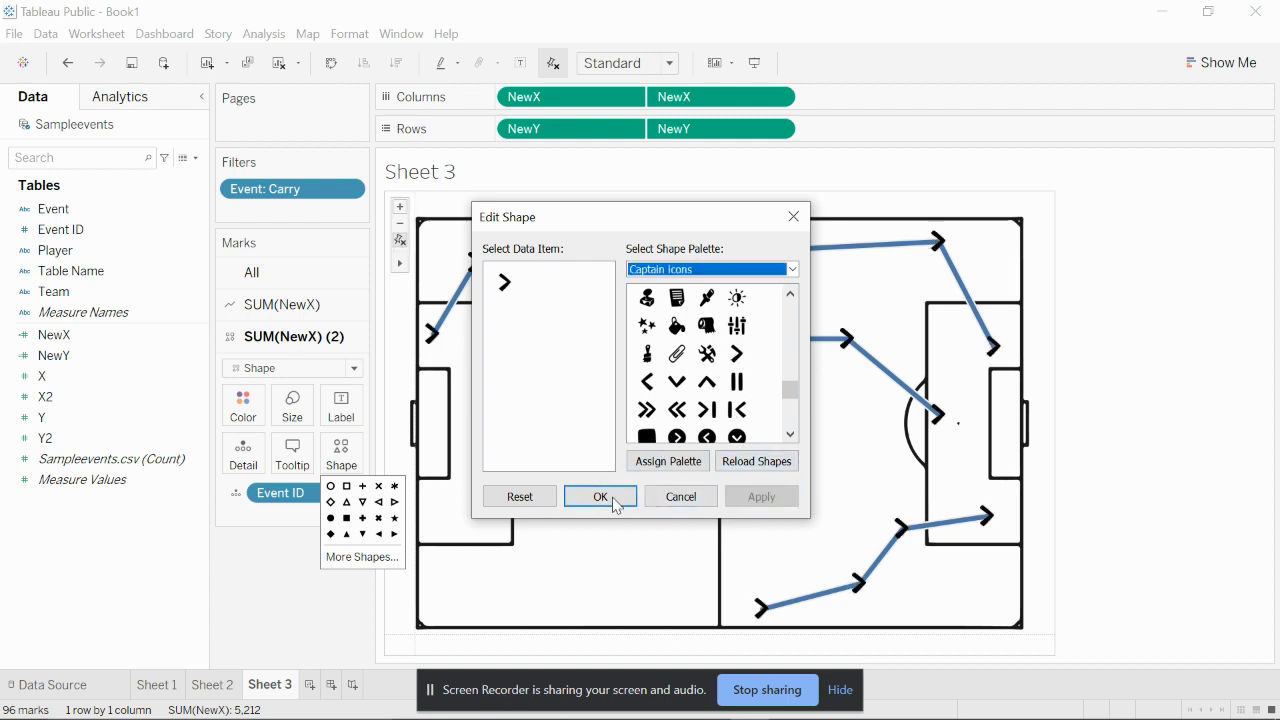
# Try the right-pointing chevron with a vertical bar as the shape of the carry markers
pyautogui.click(707, 410)
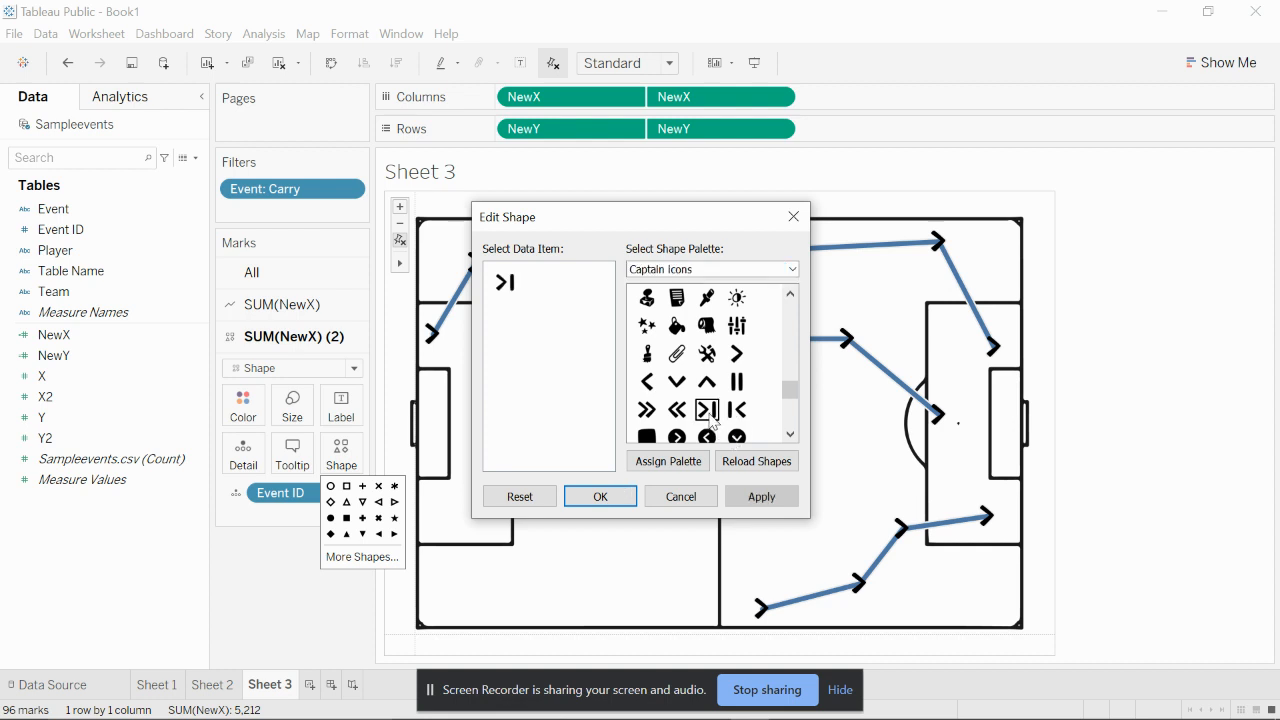
pyautogui.click(757, 497)
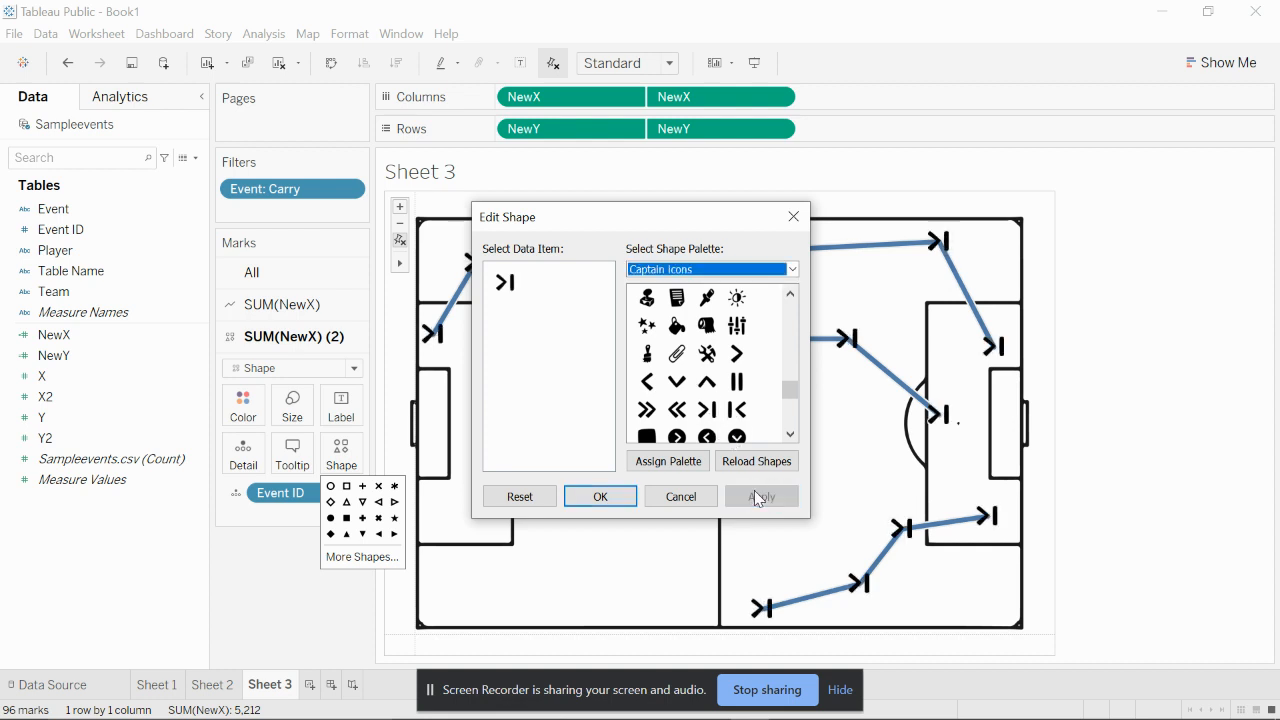
# Set the carry markers back to the plain right-pointing chevron and close the shape editor
pyautogui.click(737, 354)
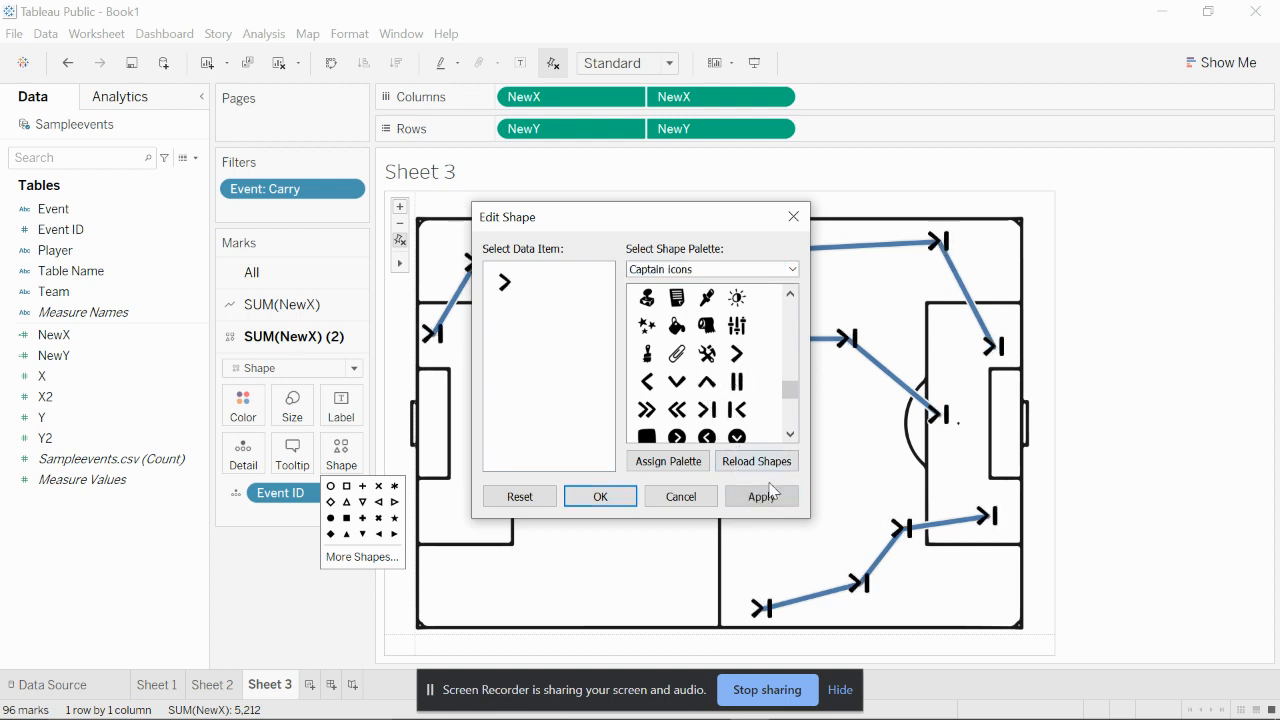
pyautogui.click(764, 496)
pyautogui.click(603, 501)
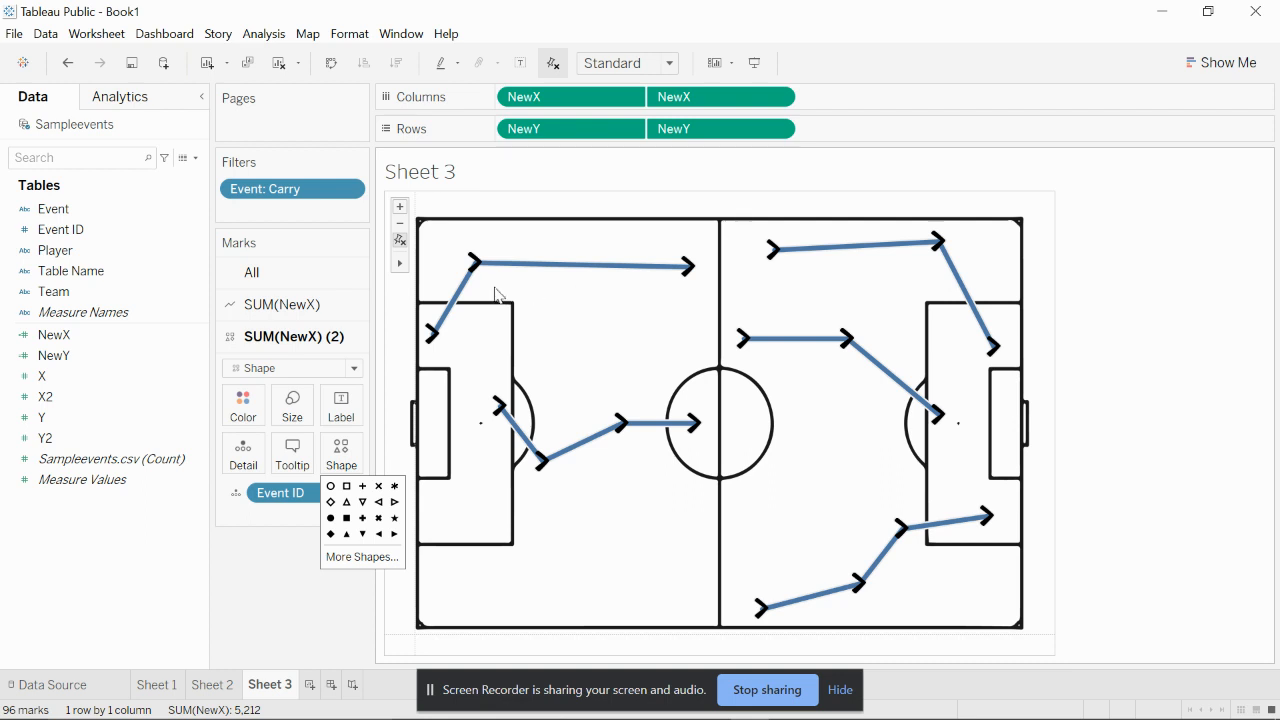
# Replace the carry sheet's title with "Your carries" in bold
pyautogui.moveTo(480, 265)
pyautogui.doubleClick(528, 183)
pyautogui.hotkey('ctrl', 'a')
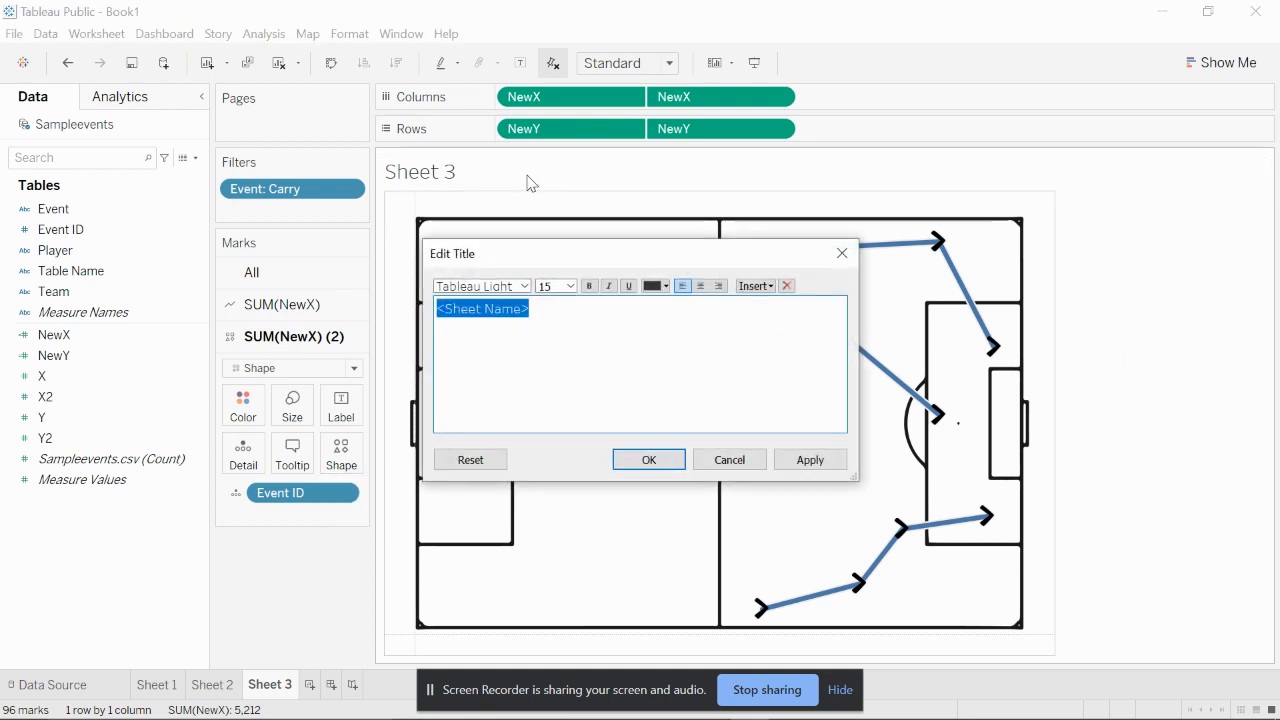
pyautogui.write('Your carries')
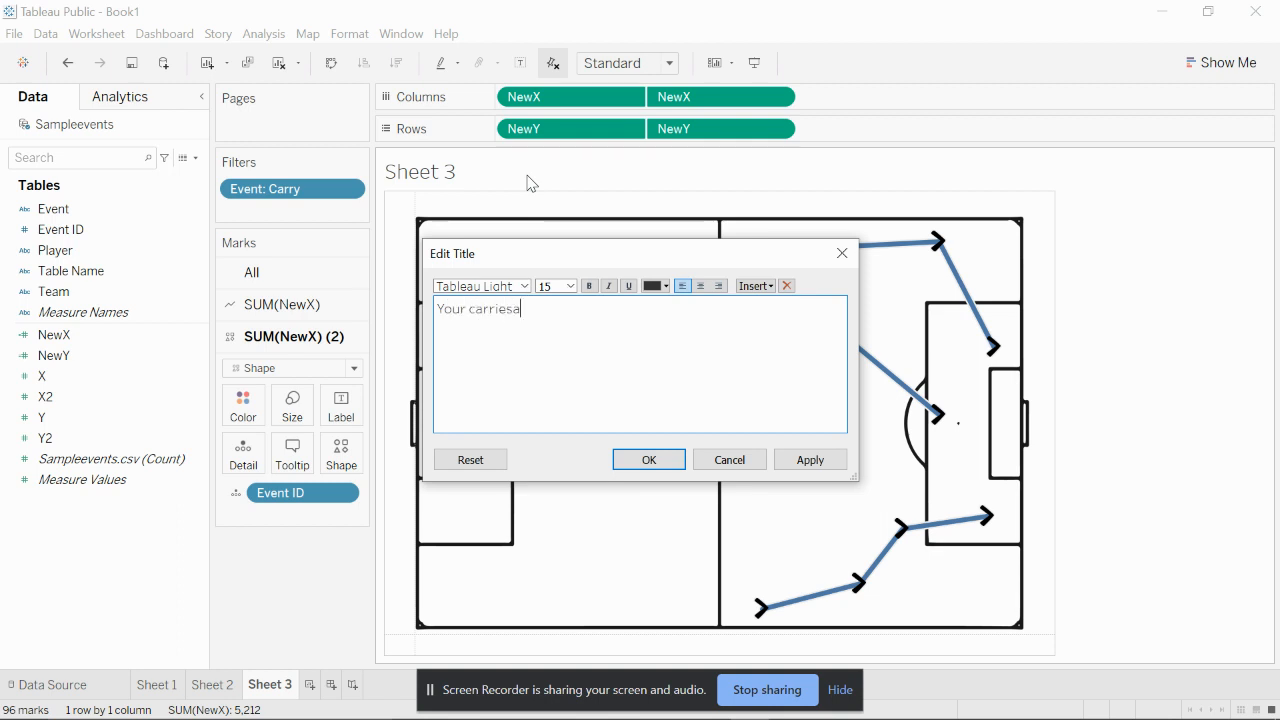
pyautogui.hotkey('ctrl', 'a')
pyautogui.hotkey('ctrl', 'b')
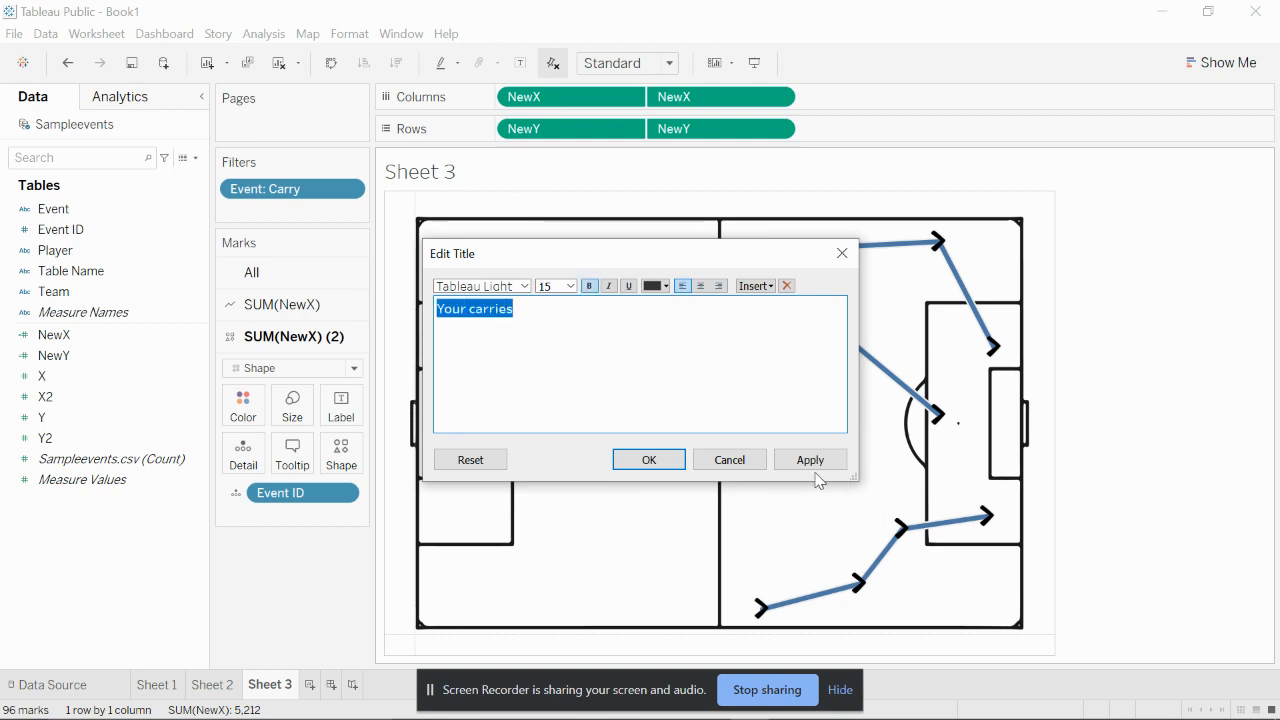
pyautogui.click(786, 460)
pyautogui.click(652, 458)
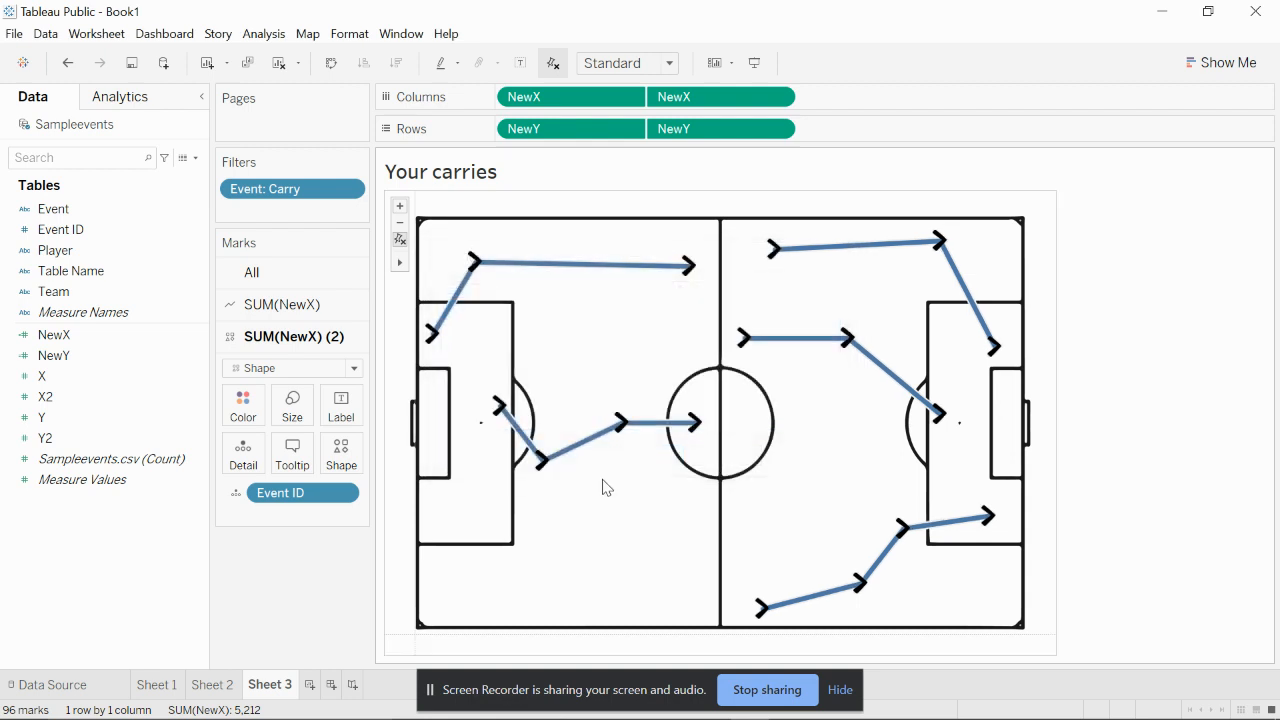
# Color the marks of all layers on the carry map by Team
pyautogui.click(54, 292)
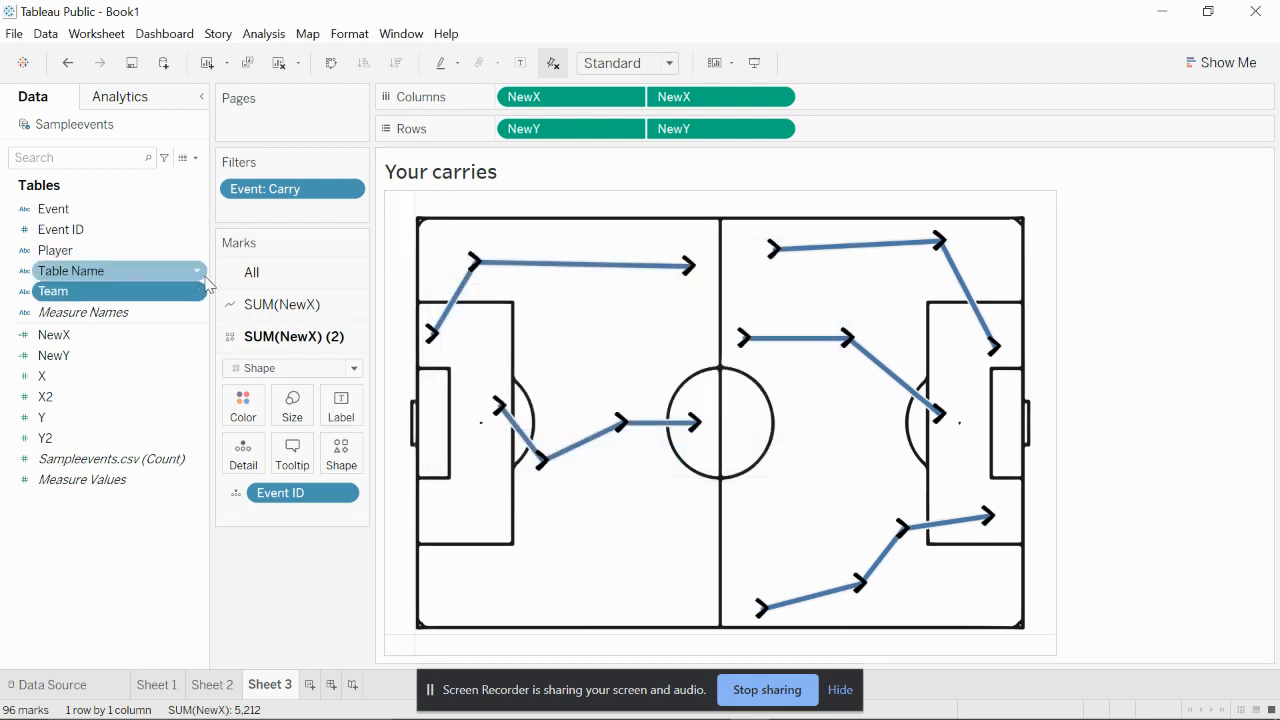
pyautogui.click(266, 284)
pyautogui.moveTo(44, 297); pyautogui.dragTo(231, 346)
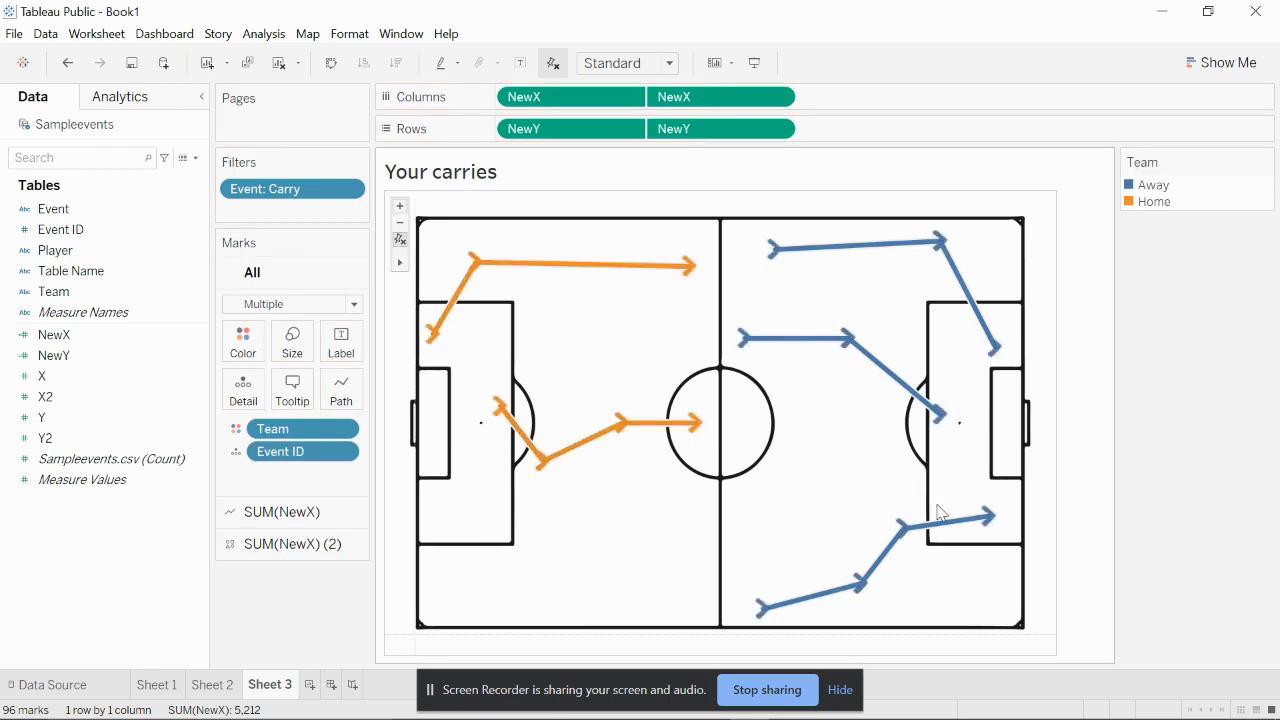
# Hide the Team color legend beside the carry map
pyautogui.click(1266, 163)
pyautogui.click(1234, 338)
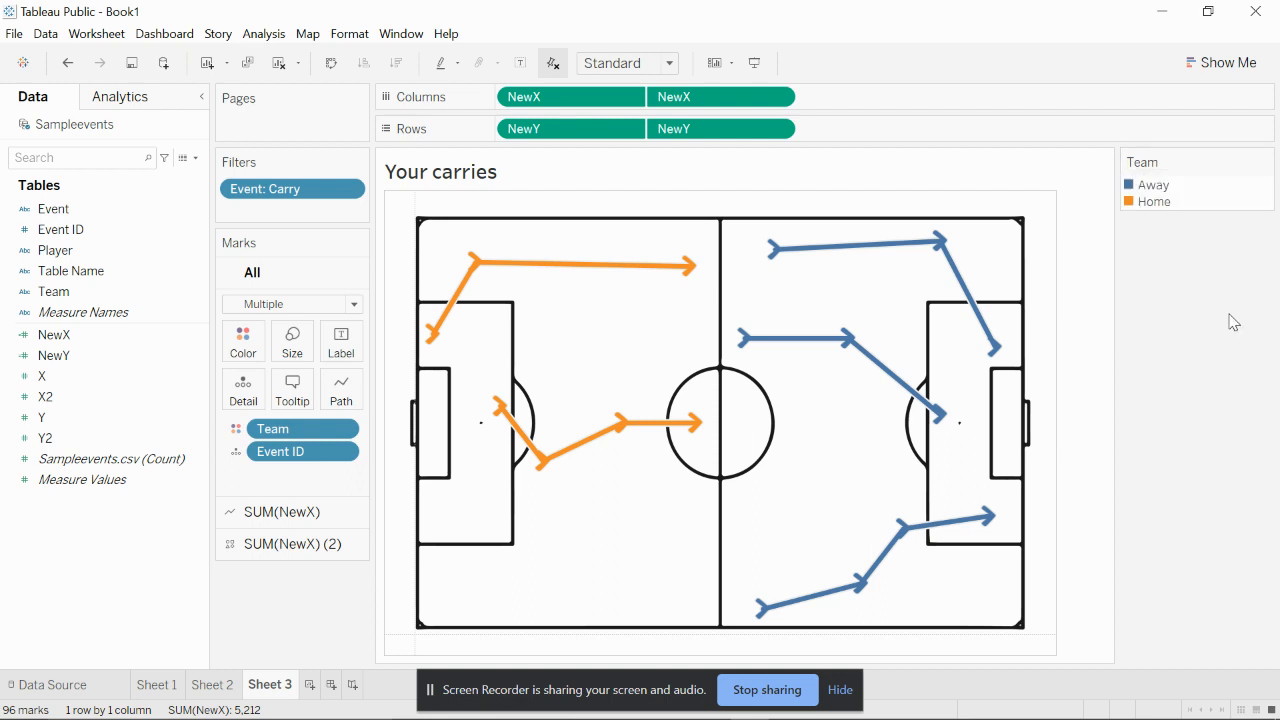
pyautogui.click(1266, 163)
pyautogui.click(1188, 319)
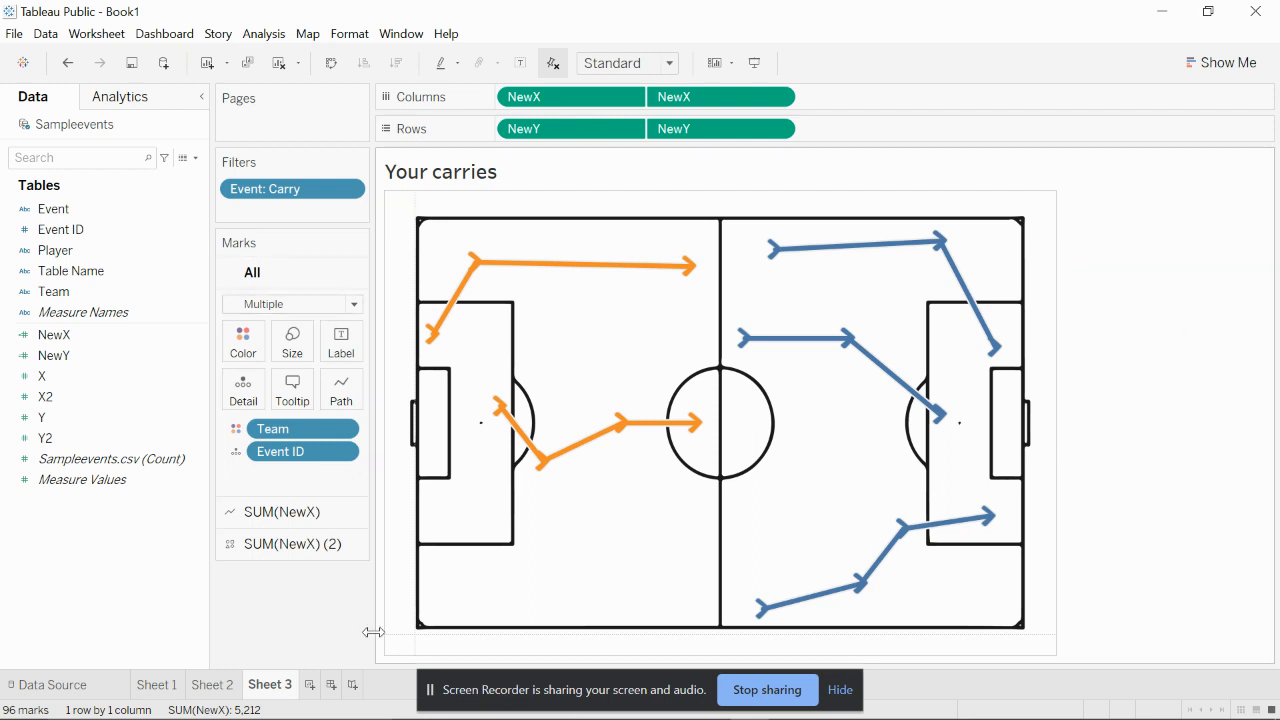
# Review Sheet 2 and the shot map on Sheet 1, and return to the carry map on Sheet 3
pyautogui.click(232, 689)
pyautogui.click(170, 687)
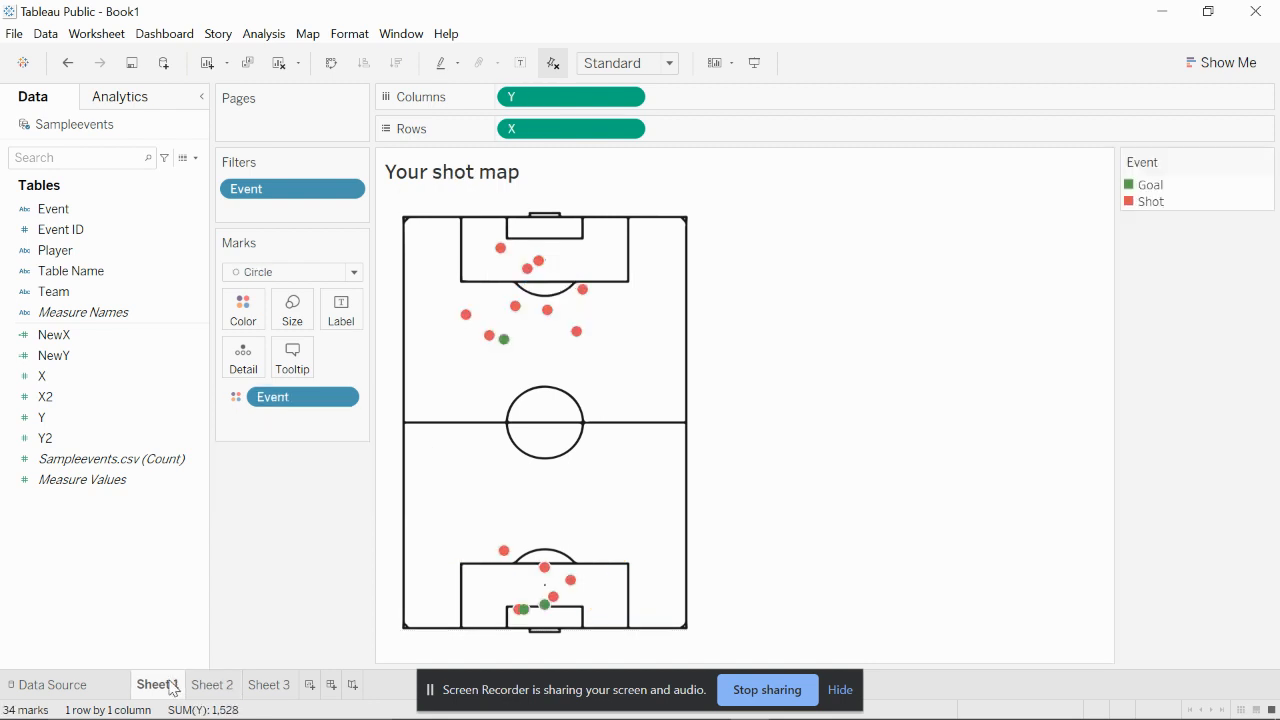
pyautogui.click(270, 687)
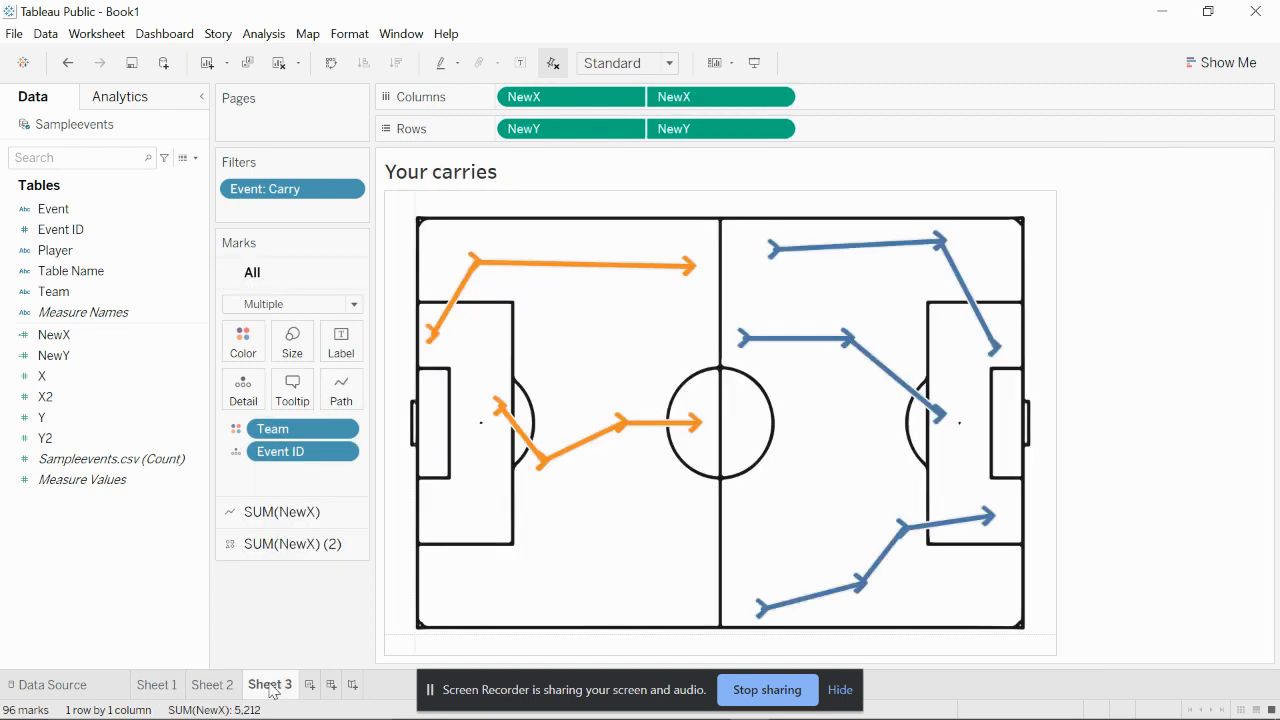
# Create a new dashboard and give it the fixed size Desktop Browser (1000 x 800)
pyautogui.click(331, 684)
pyautogui.click(174, 224)
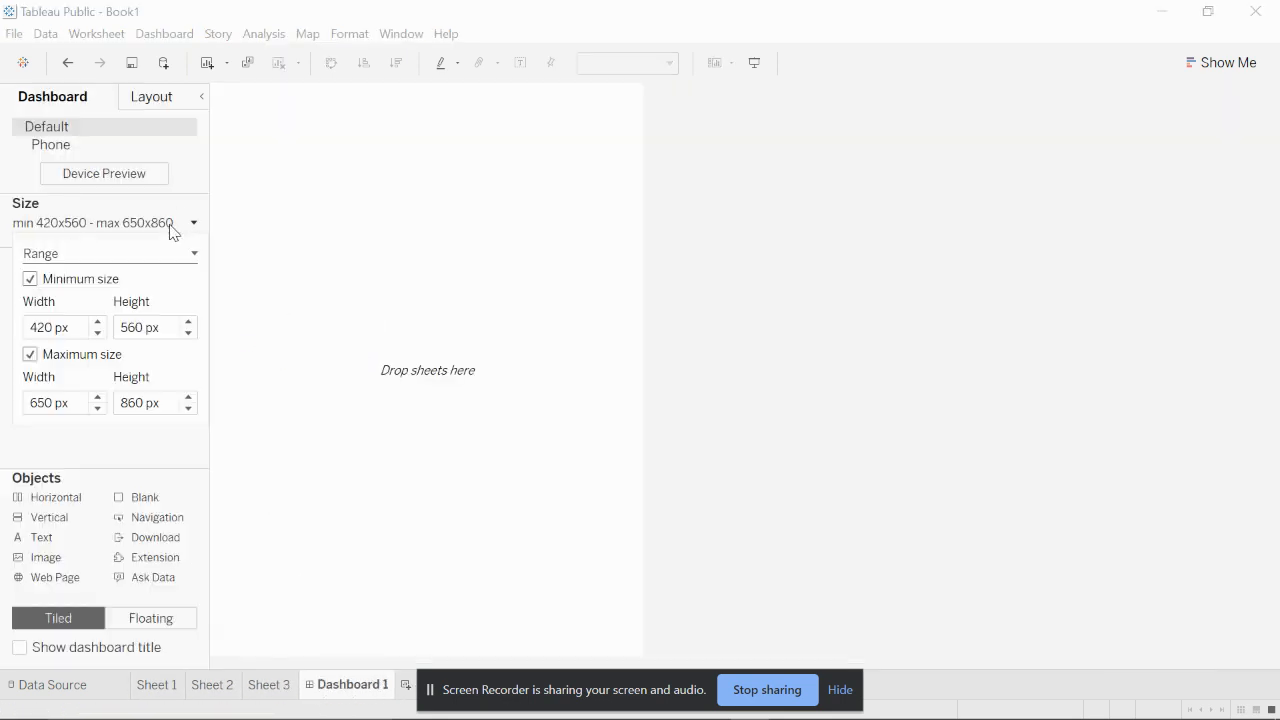
pyautogui.click(170, 262)
pyautogui.click(164, 271)
pyautogui.click(160, 282)
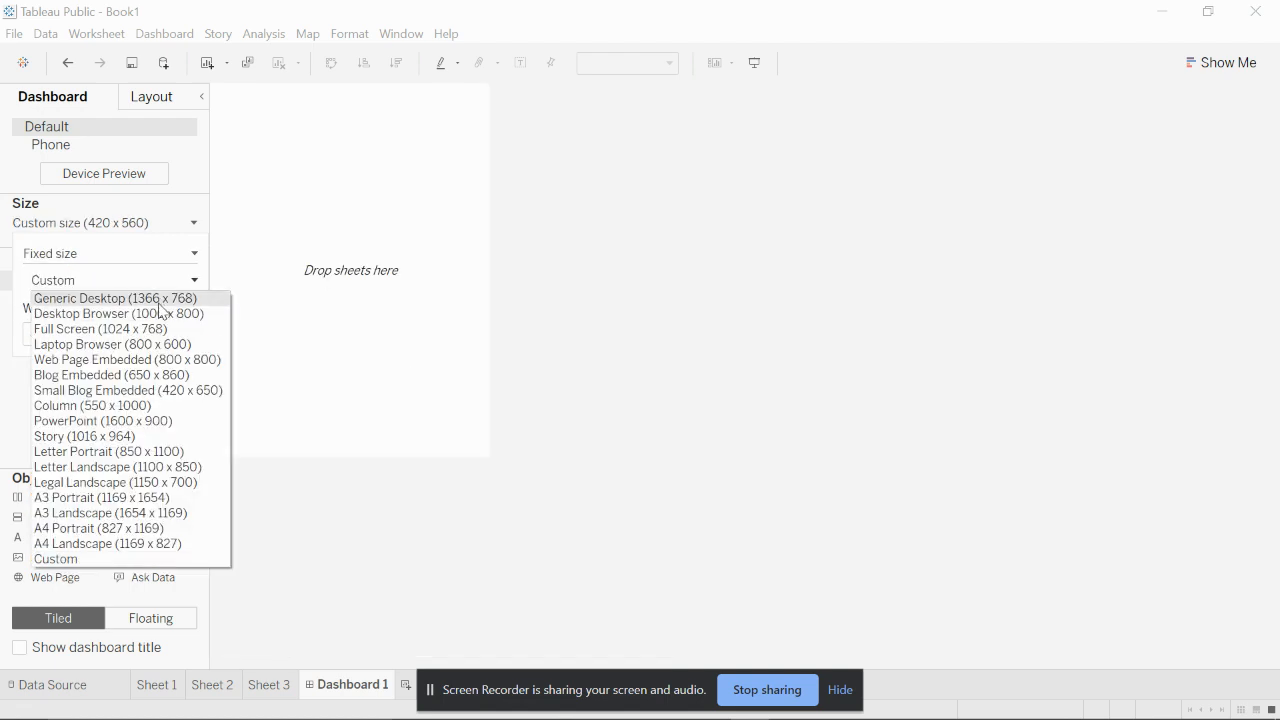
pyautogui.click(160, 314)
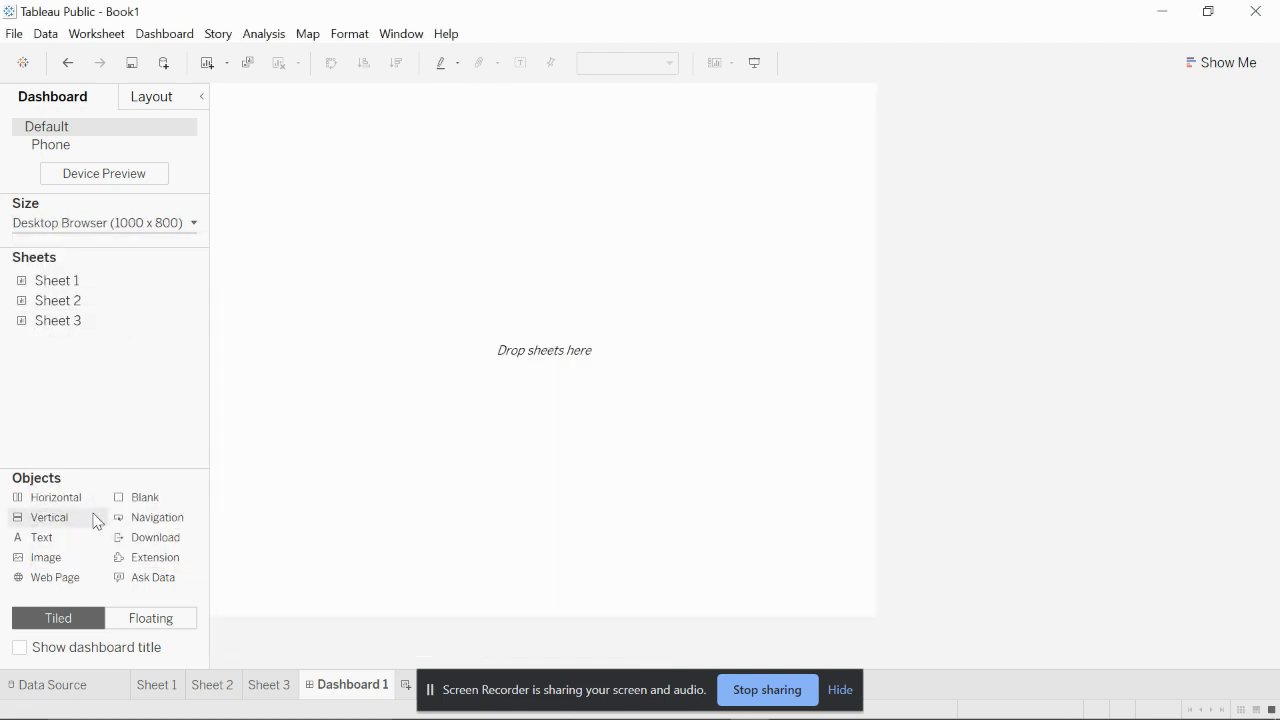
# Change the dashboard's fixed size to Generic Desktop (1366 x 768)
pyautogui.click(120, 224)
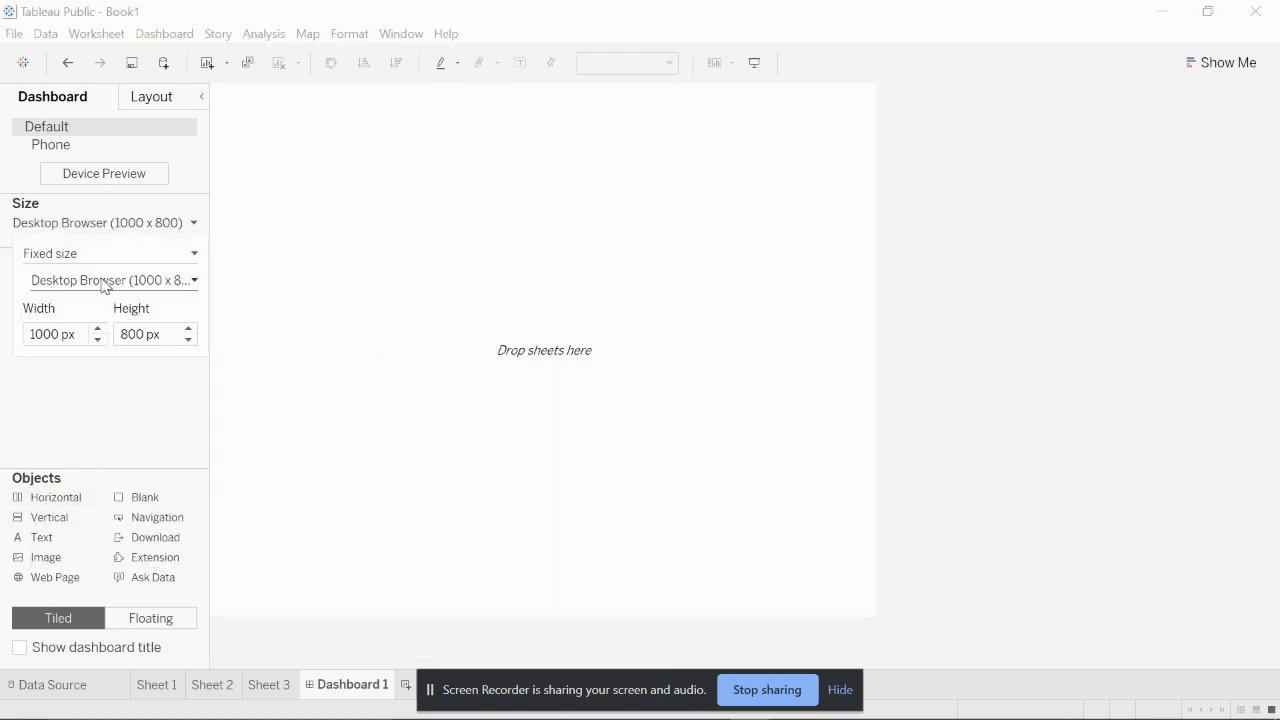
pyautogui.click(104, 283)
pyautogui.click(101, 301)
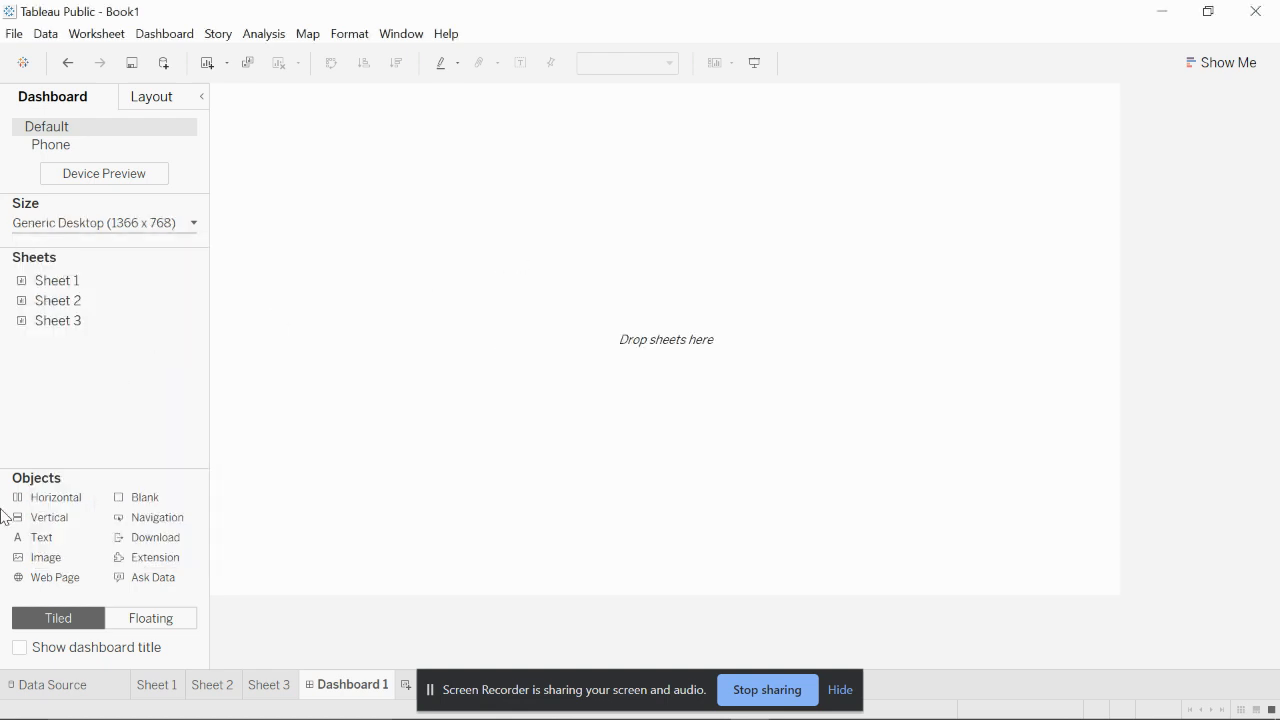
# Add a tiled horizontal layout container that fills the empty dashboard
pyautogui.moveTo(23, 498); pyautogui.dragTo(417, 404)
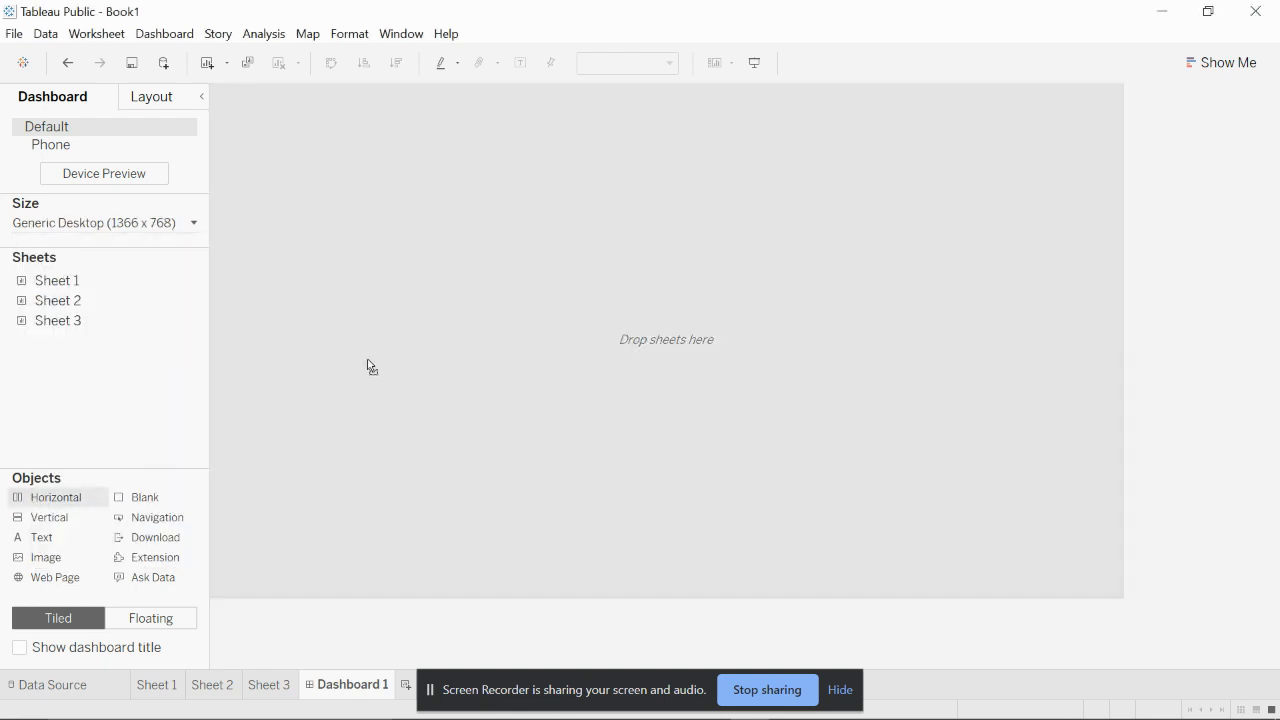
pyautogui.moveTo(598, 288); pyautogui.dragTo(715, 291)
pyautogui.moveTo(337, 321); pyautogui.dragTo(698, 363)
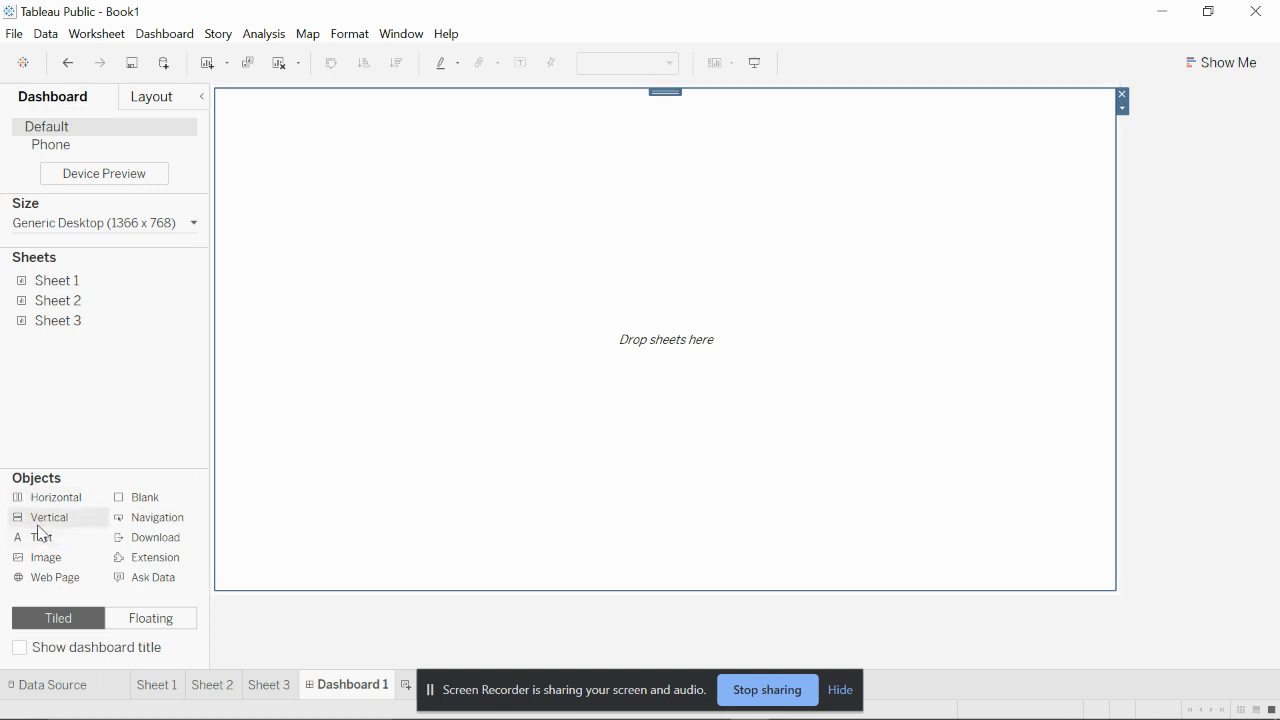
# Divide the horizontal container into three equal columns side by side using vertical layout containers
pyautogui.moveTo(42, 522); pyautogui.dragTo(670, 388)
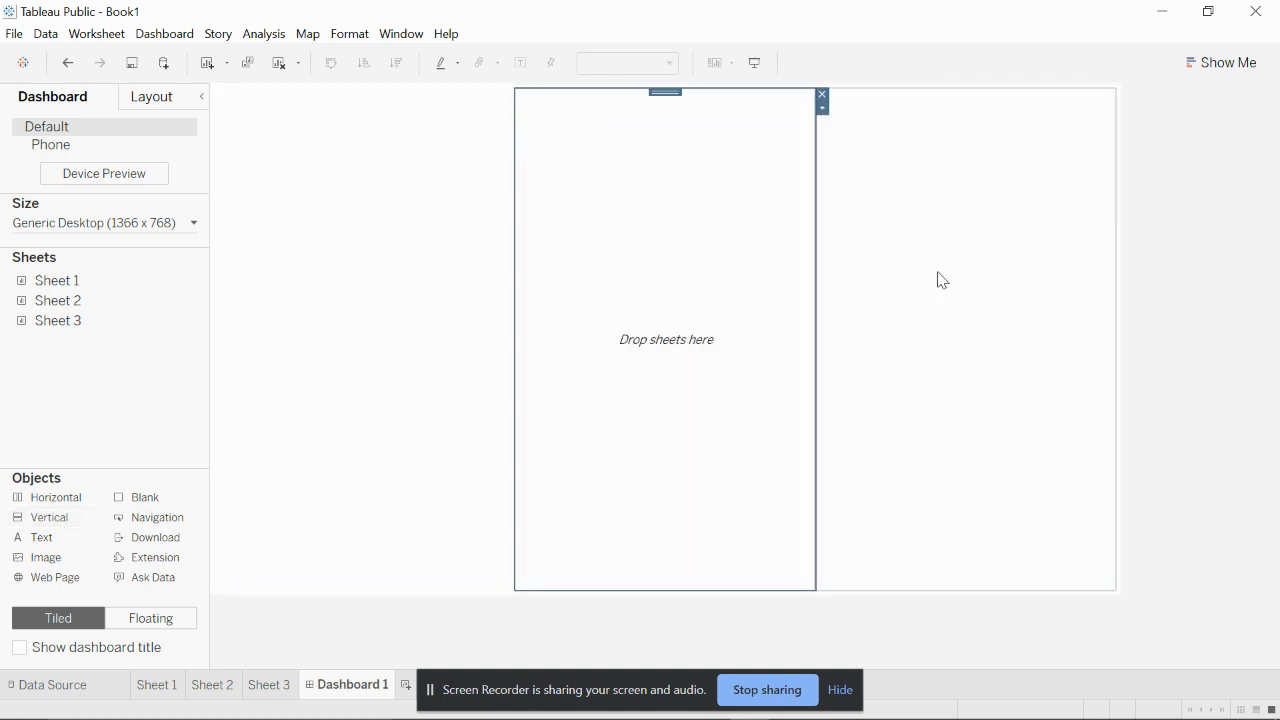
pyautogui.click(999, 272)
pyautogui.hotkey('ctrl', 'z')
pyautogui.moveTo(52, 497)
pyautogui.mouseDown()
pyautogui.moveTo(823, 354)
pyautogui.moveTo(580, 331)
pyautogui.moveTo(840, 343)
pyautogui.moveTo(606, 316)
pyautogui.moveTo(903, 306)
pyautogui.moveTo(166, 491)
pyautogui.mouseUp()
pyautogui.moveTo(48, 517)
pyautogui.mouseDown()
pyautogui.moveTo(691, 449)
pyautogui.moveTo(646, 460)
pyautogui.moveTo(673, 445)
pyautogui.mouseUp()
pyautogui.click(396, 405)
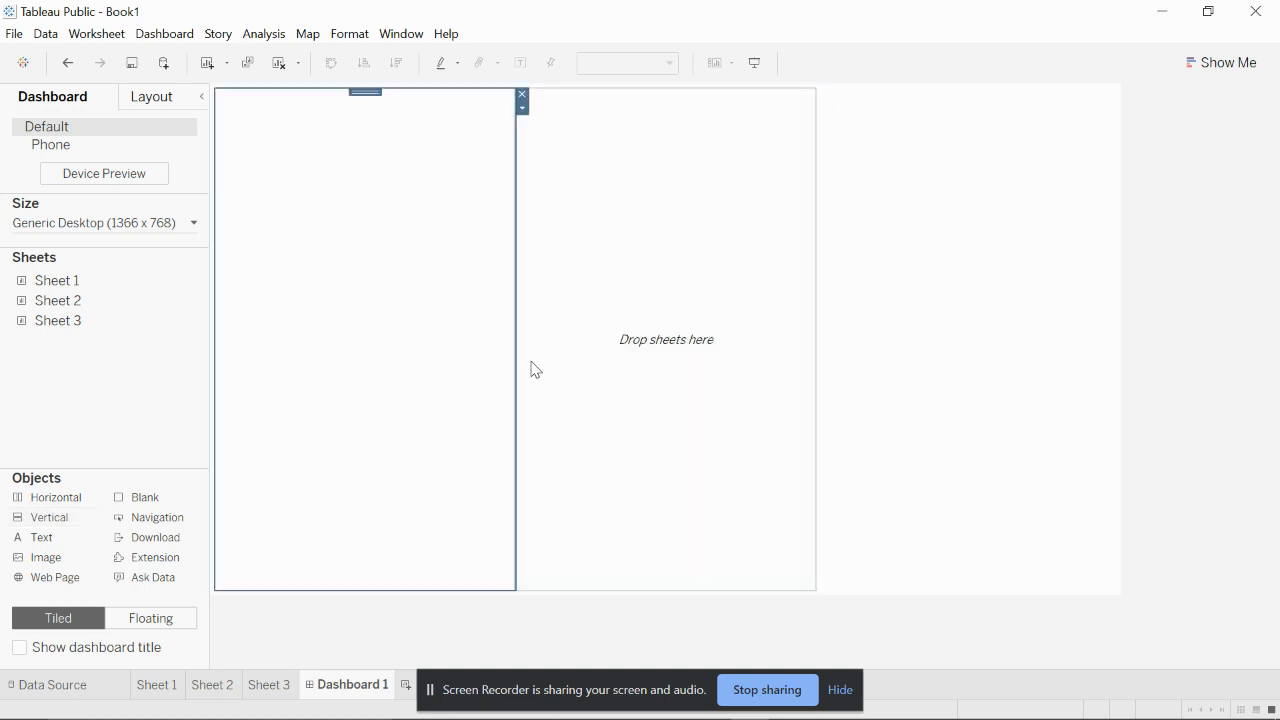
pyautogui.click(759, 322)
pyautogui.click(900, 294)
pyautogui.click(625, 303)
pyautogui.click(386, 335)
# Place Sheet 1 with the shot map in the first column and remove its Event legend from the dashboard
pyautogui.moveTo(110, 289)
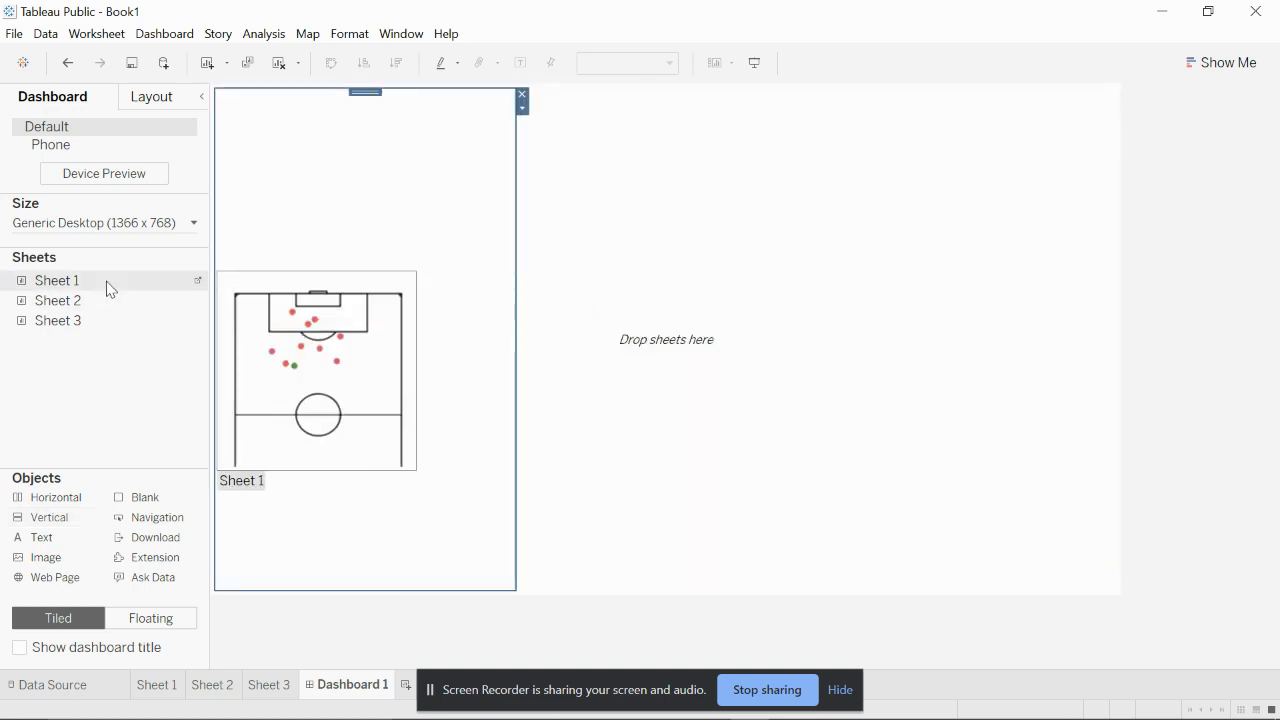
pyautogui.moveTo(110, 289); pyautogui.dragTo(350, 287)
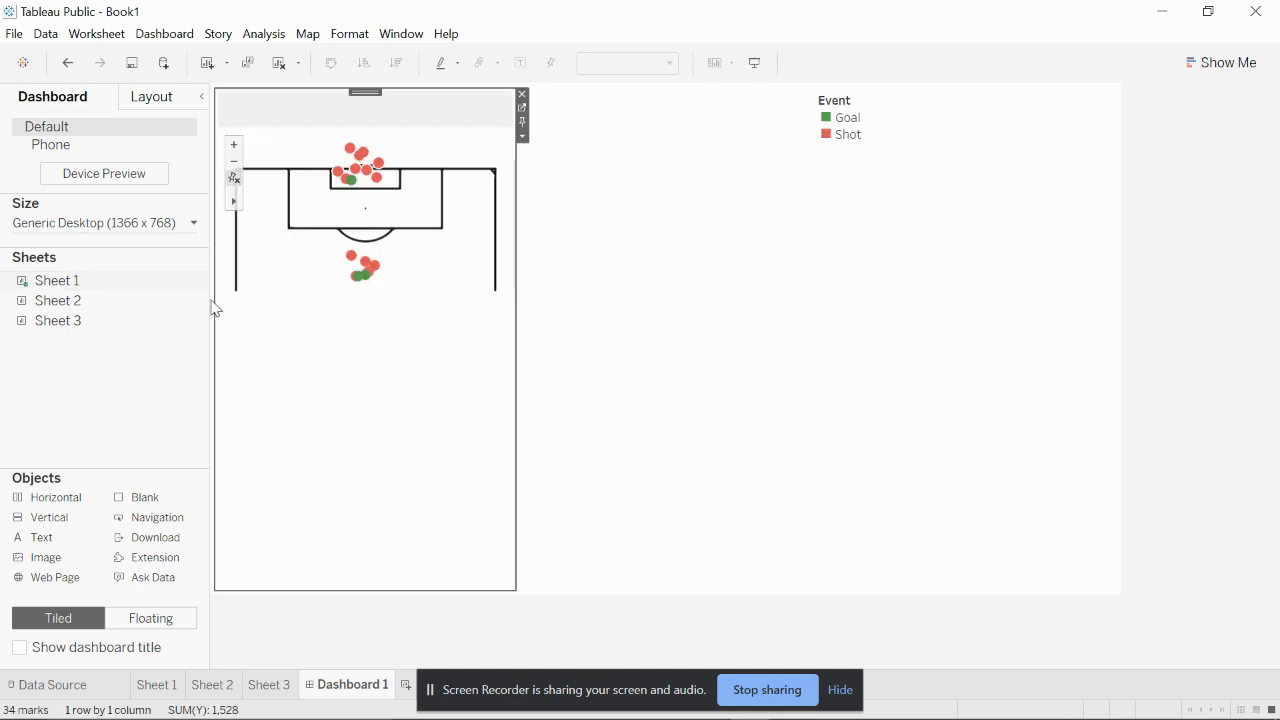
pyautogui.click(905, 140)
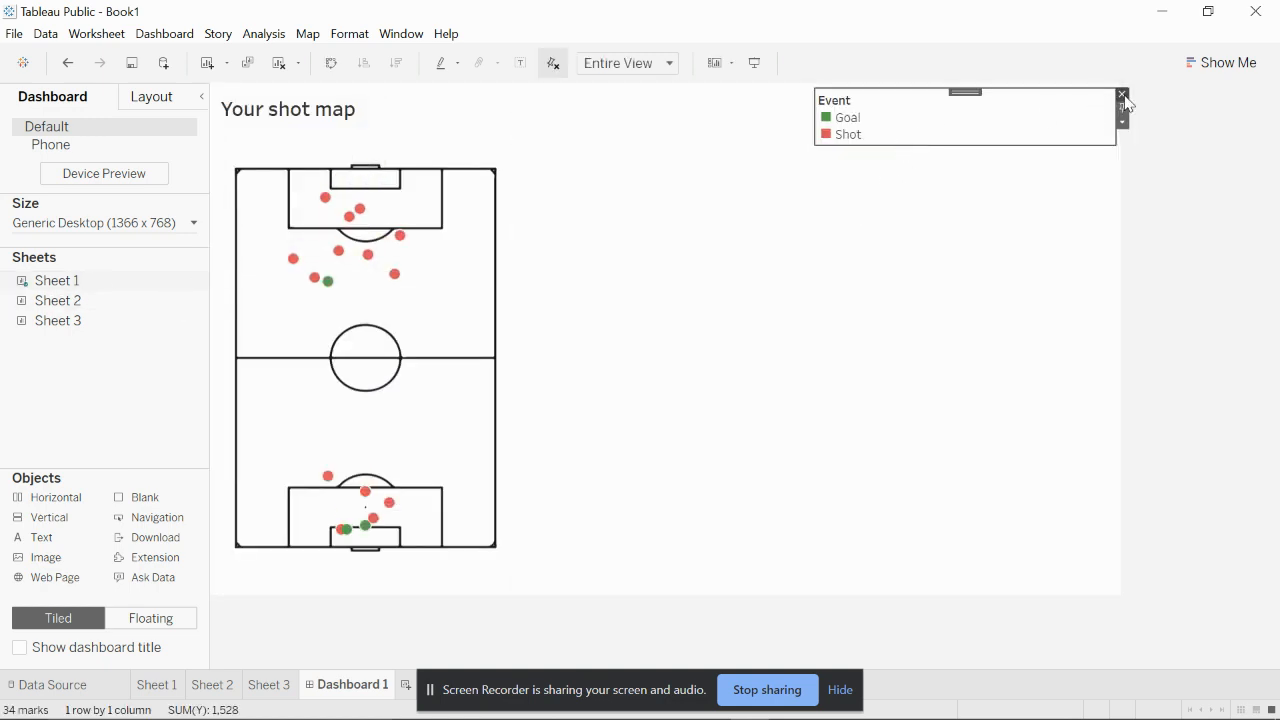
pyautogui.click(1122, 94)
# Place Sheet 2 with the pass map in the middle column and Sheet 3 with the carries in the third
pyautogui.moveTo(104, 302); pyautogui.dragTo(523, 266)
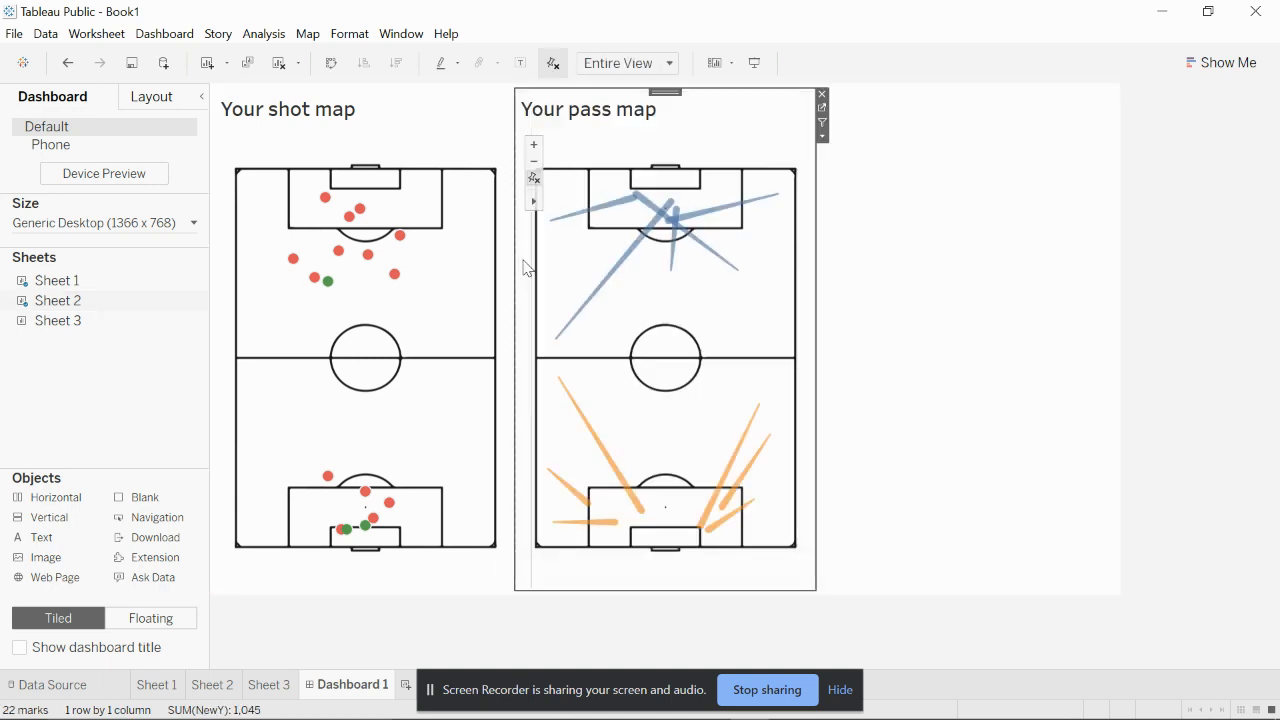
pyautogui.moveTo(58, 320); pyautogui.dragTo(944, 243)
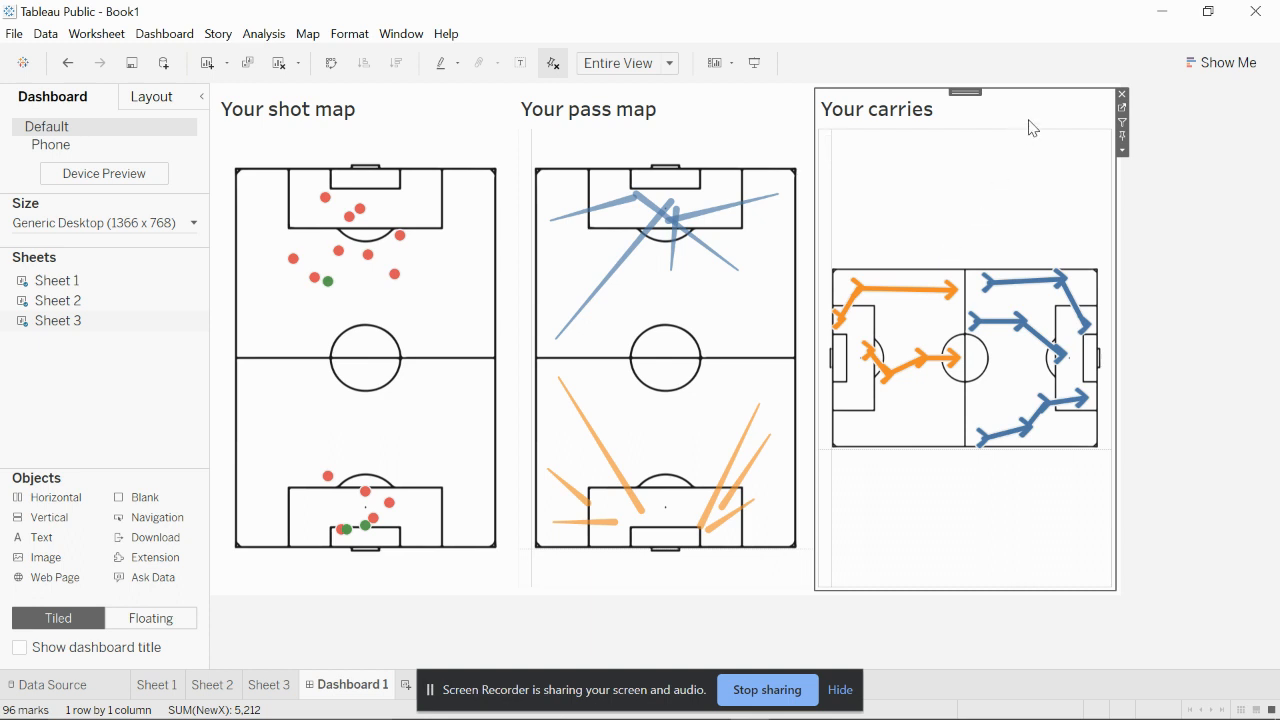
pyautogui.click(1278, 292)
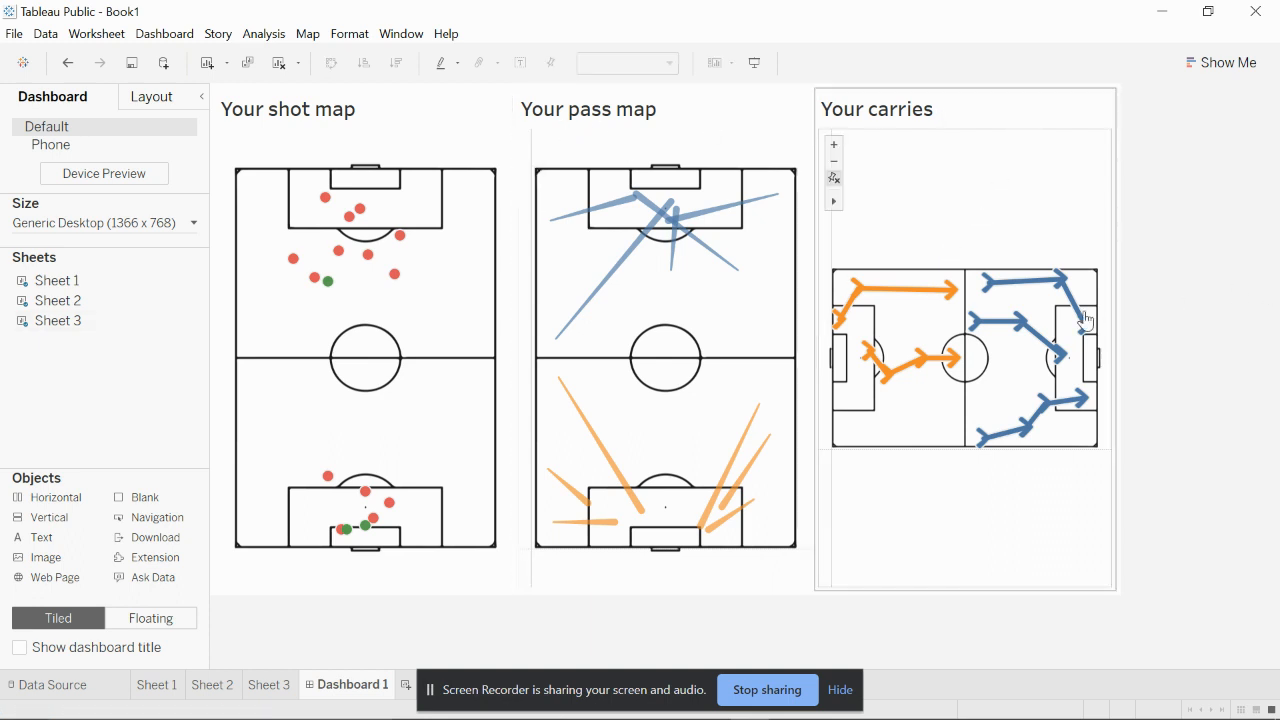
# Preview the dashboard in presentation mode and return to the editing view
pyautogui.click(755, 62)
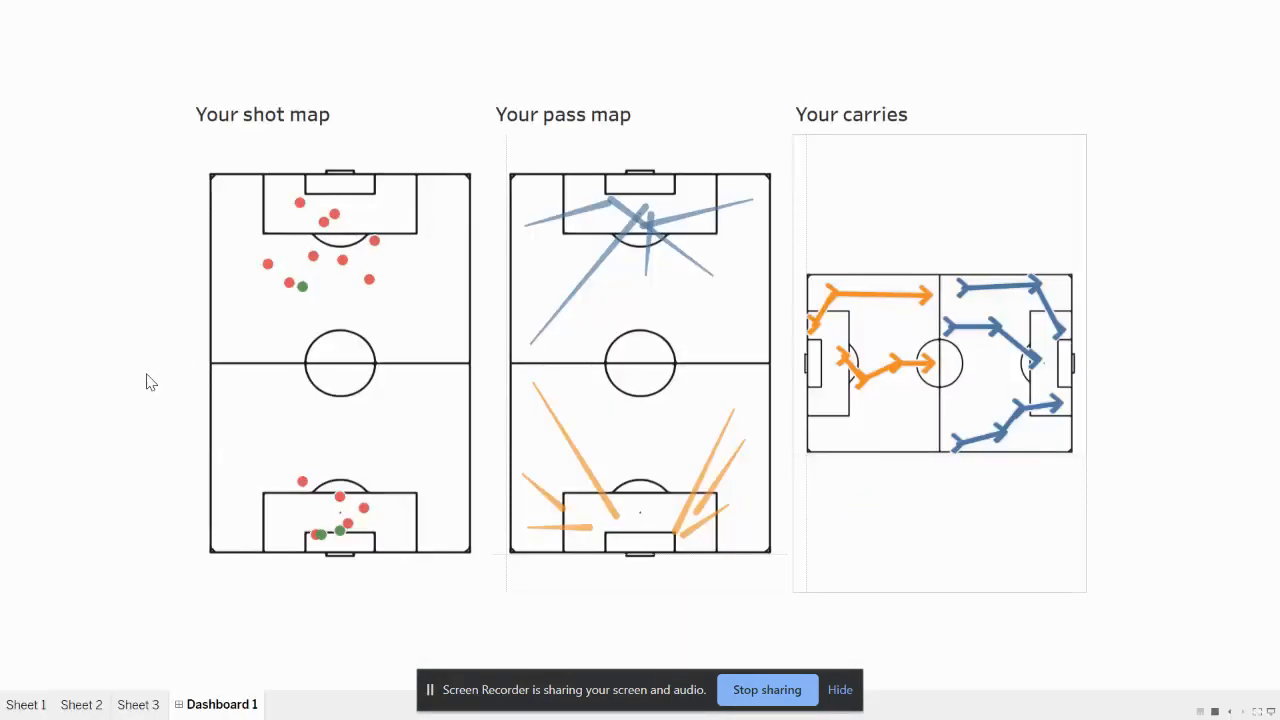
pyautogui.press('Escape')
# Show the dashboard title and change it to "FC Python Event Tagger tool applications" in bold
pyautogui.click(75, 660)
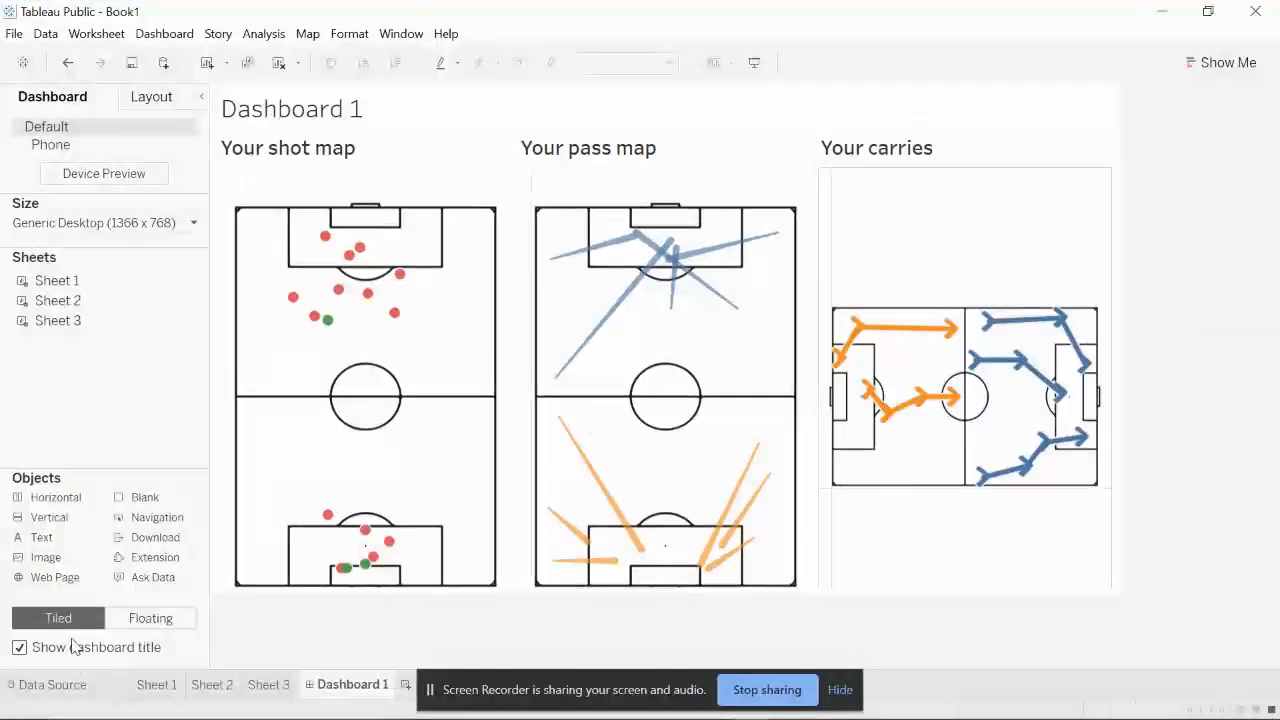
pyautogui.write('FCP')
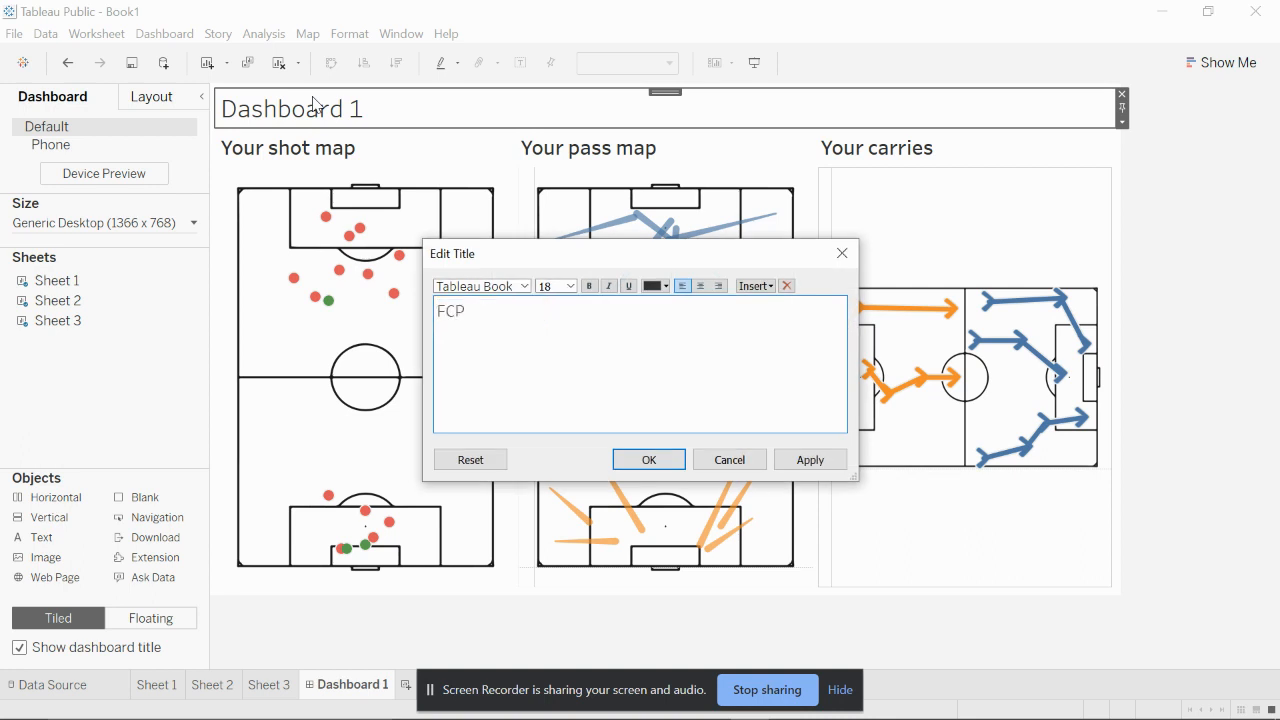
pyautogui.press('BackSpace')
pyautogui.write('PY')
pyautogui.press('BackSpace')
pyautogui.write('ython Event Tagger ')
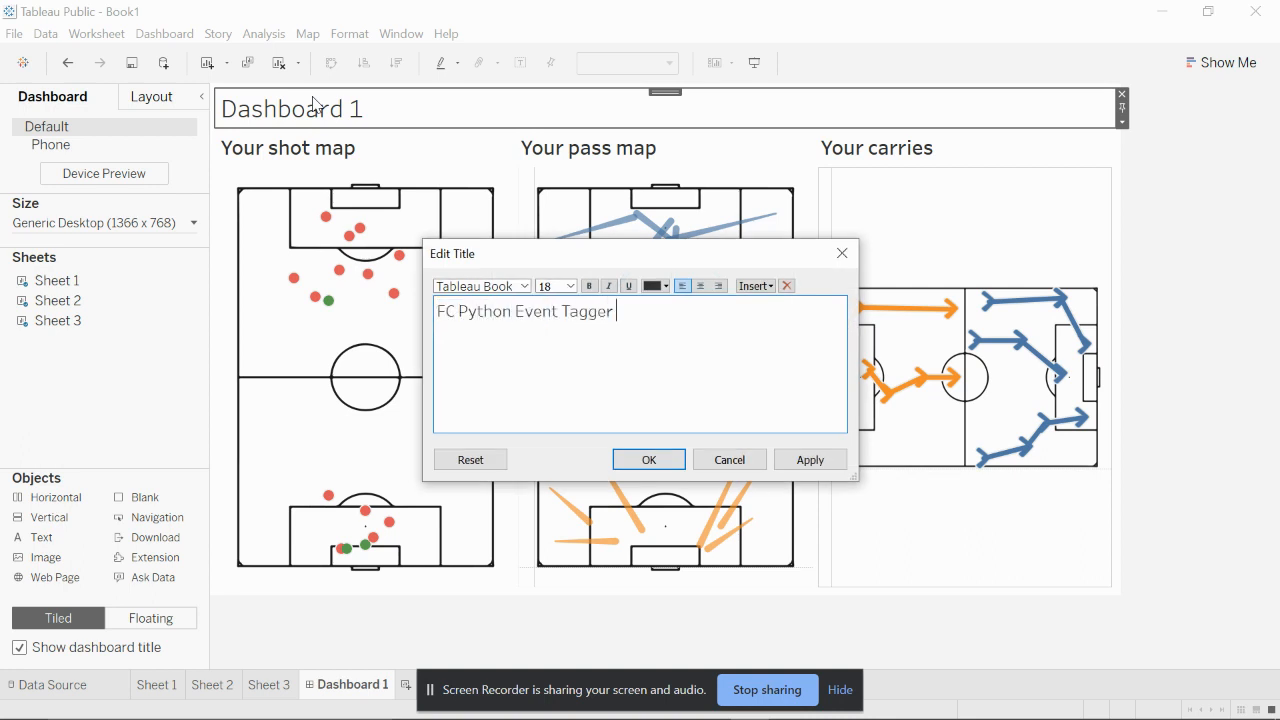
pyautogui.write('tool applications')
pyautogui.hotkey('ctrl', 'a')
pyautogui.hotkey('ctrl', 'b')
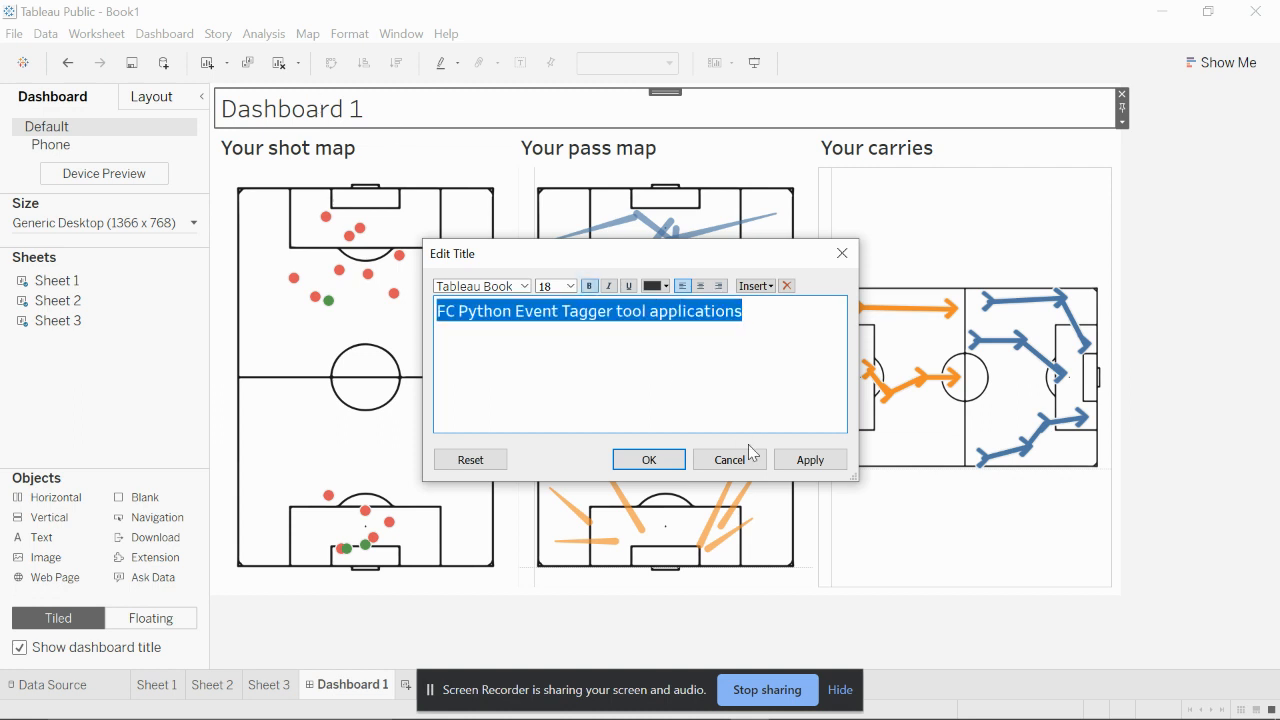
pyautogui.click(802, 459)
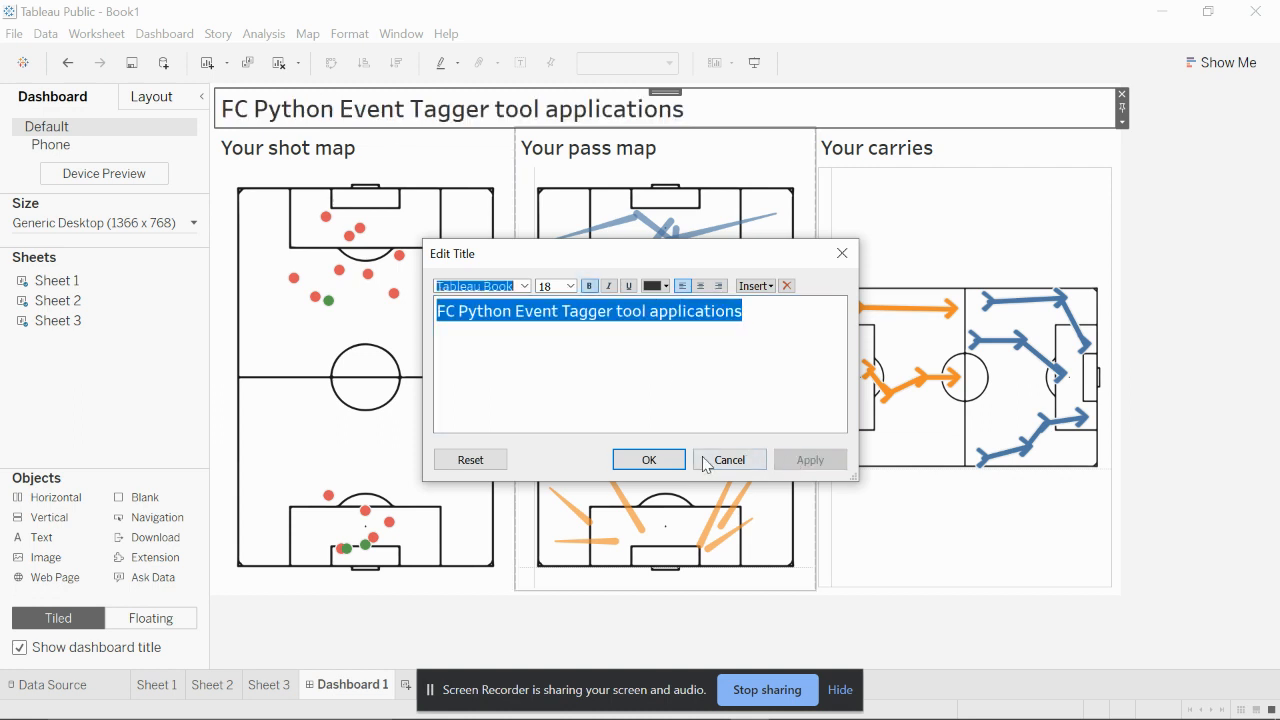
pyautogui.click(652, 461)
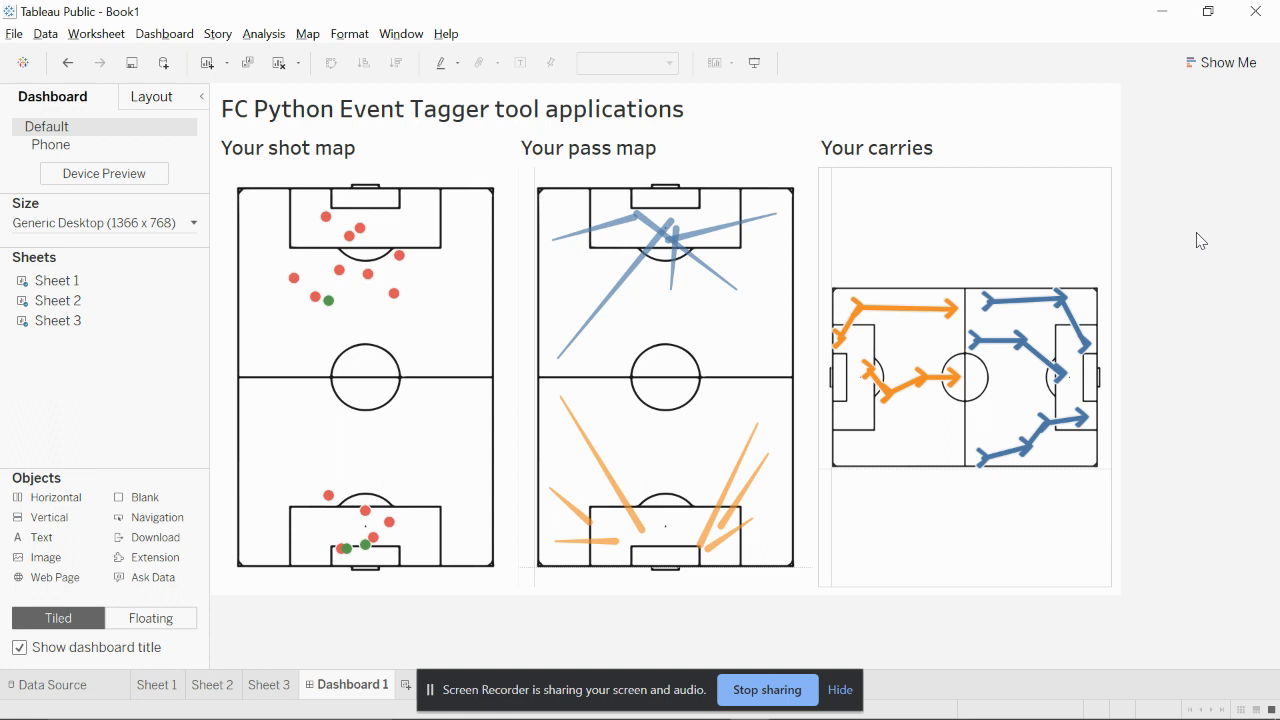
# Go back through the carry and pass sheets to Sheet 1 and hide the Event color legend beside the shot map
pyautogui.press('alt')
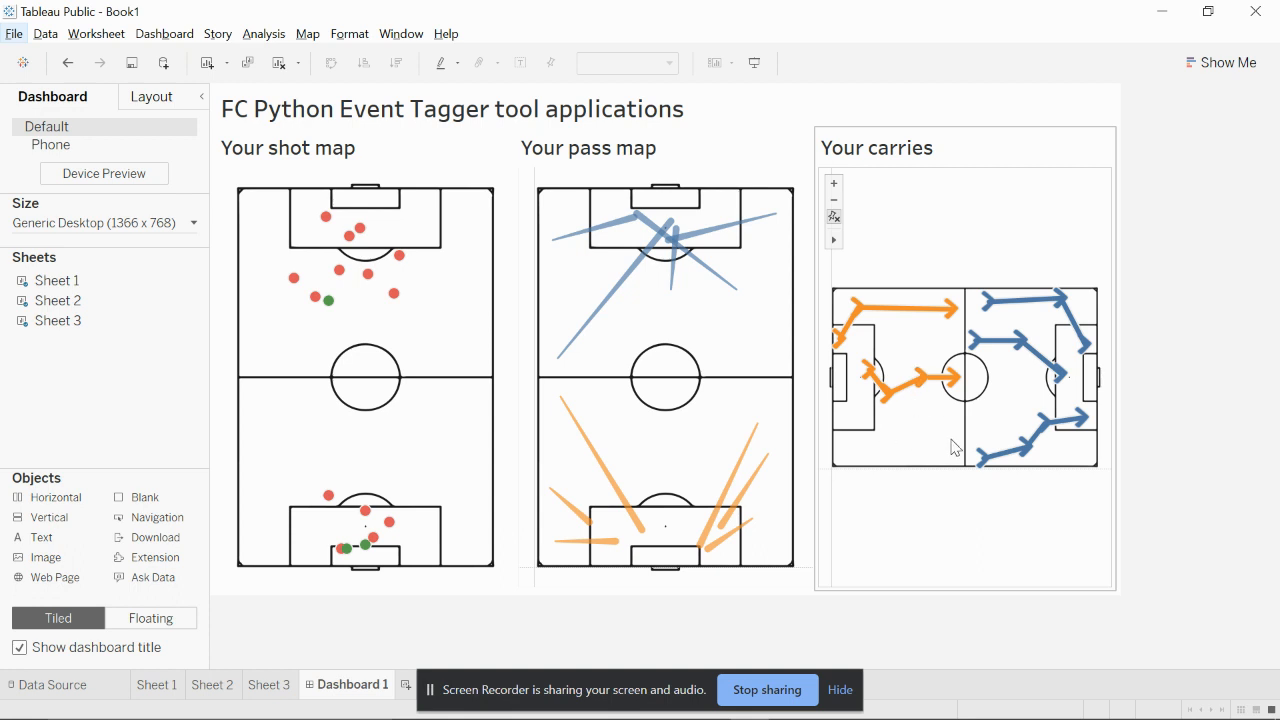
pyautogui.click(285, 692)
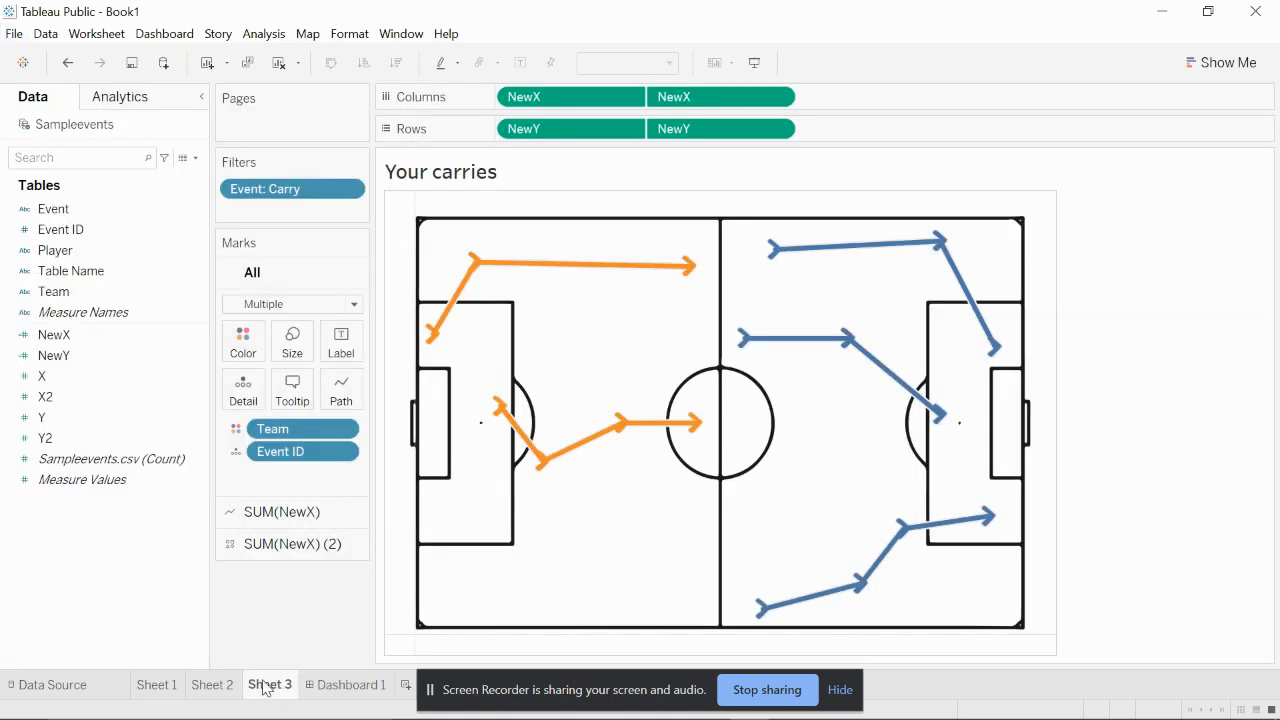
pyautogui.click(212, 688)
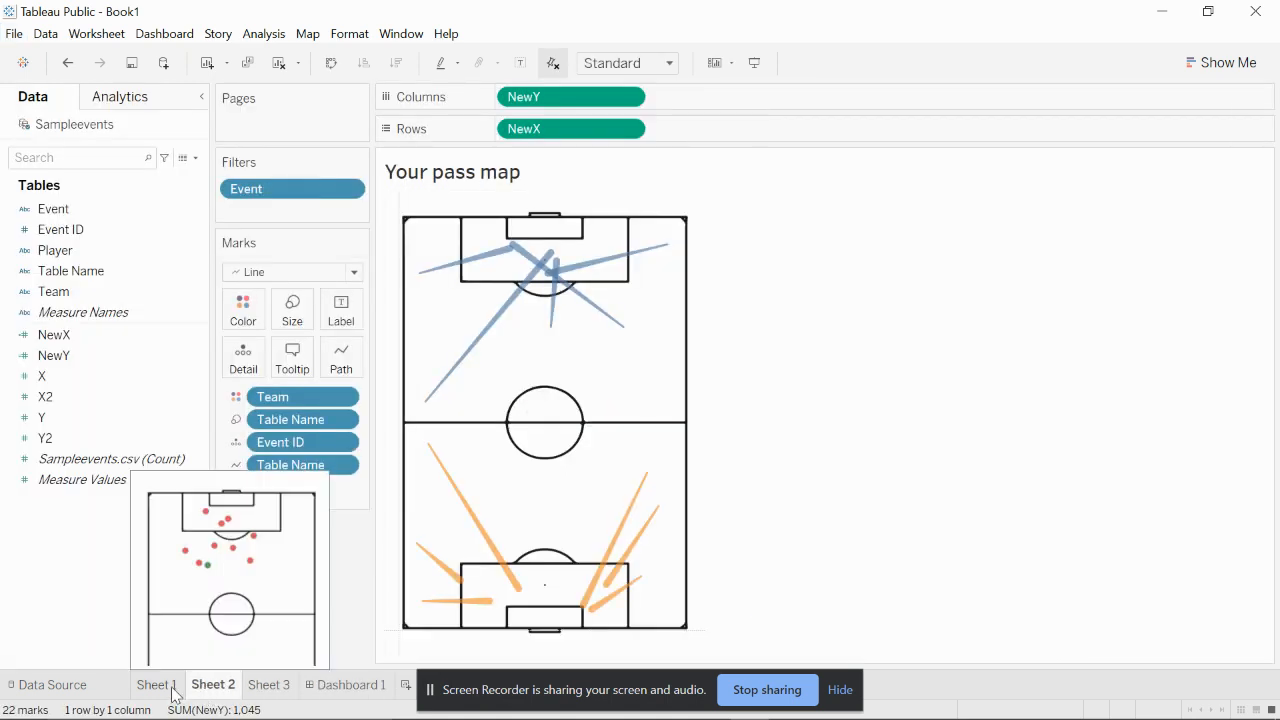
pyautogui.click(172, 690)
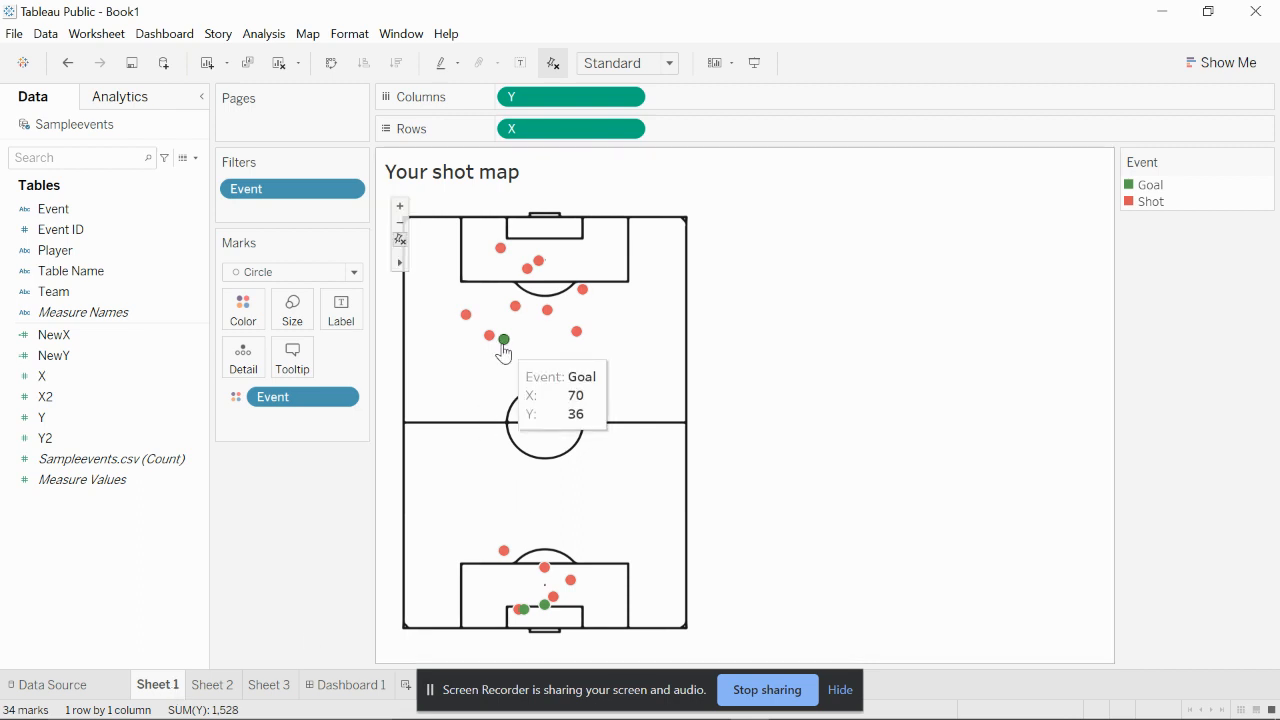
pyautogui.click(1265, 162)
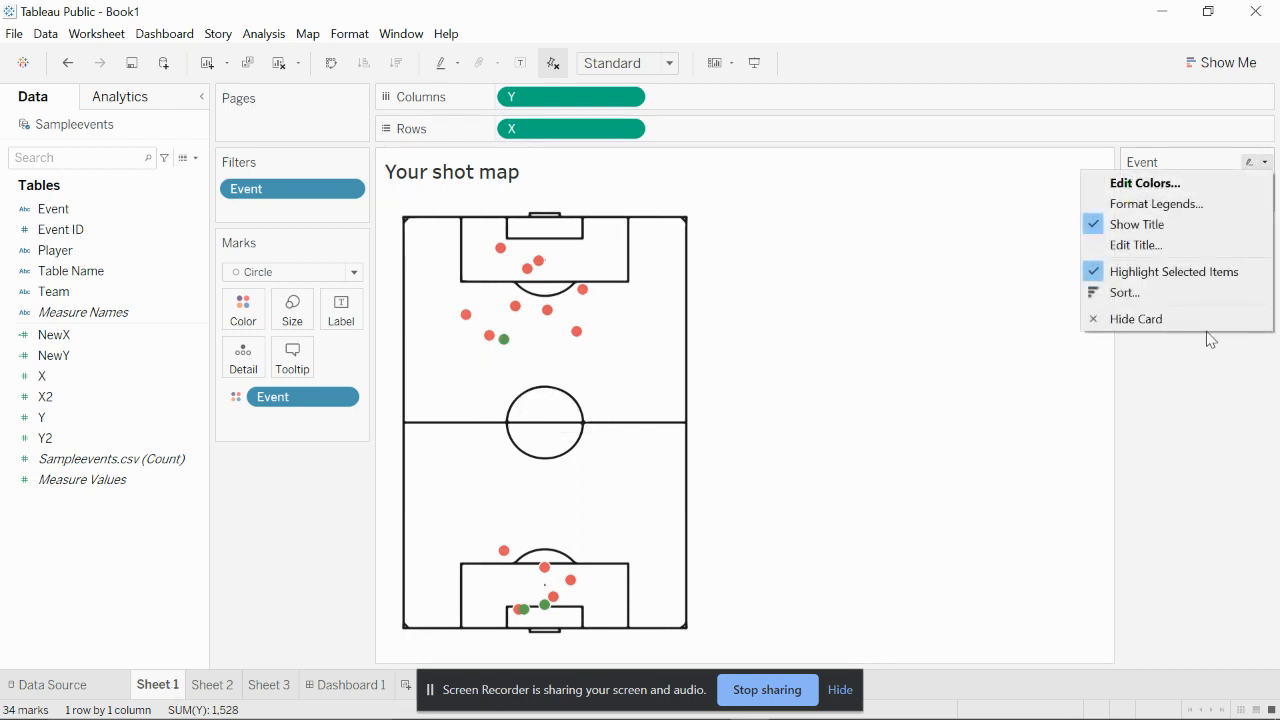
pyautogui.click(1203, 320)
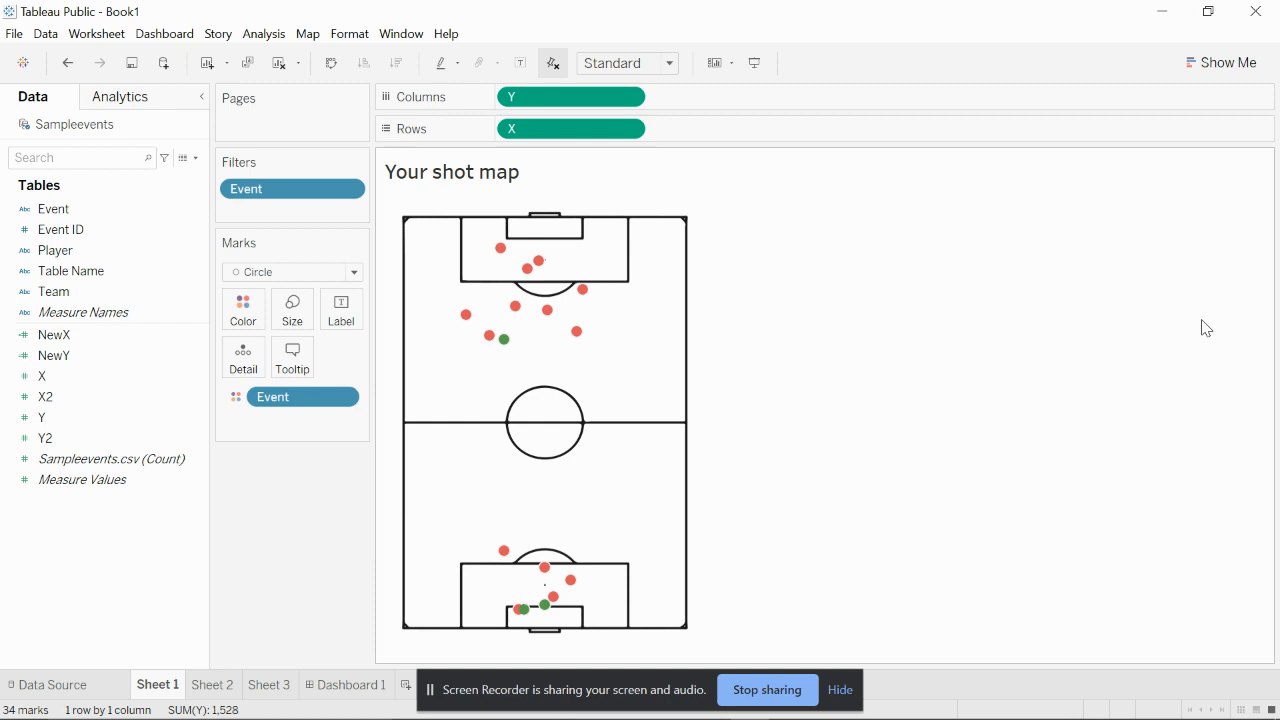